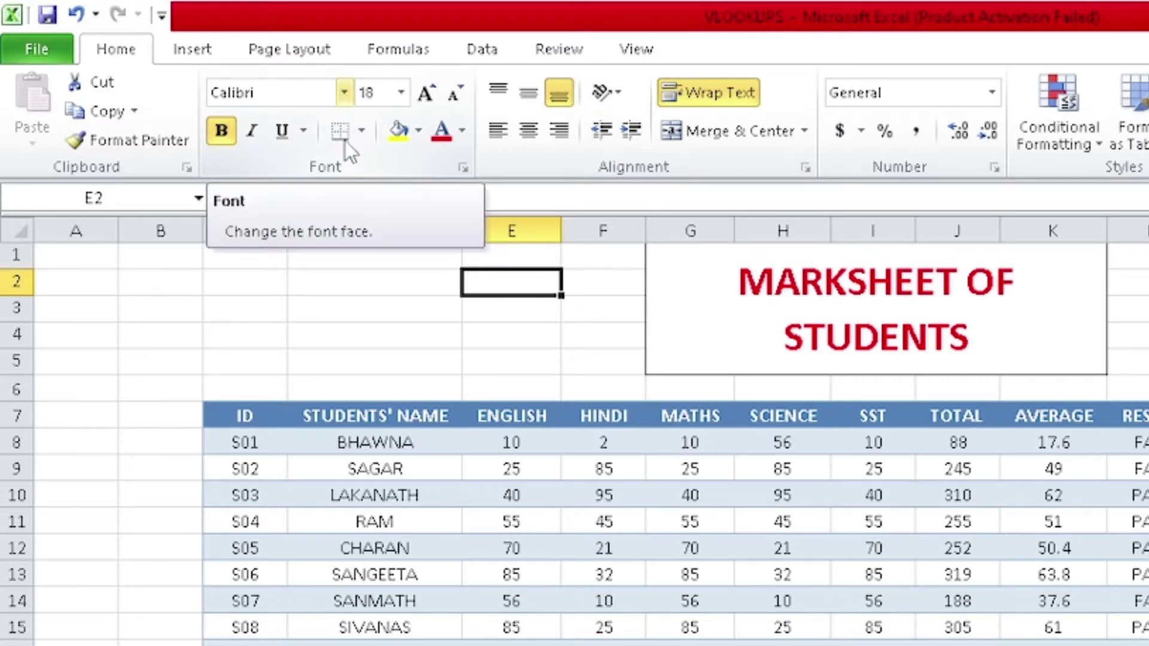
Select the student names D8:D24, BHAWNA through SOMESH.
drag(209, 281, 216, 548)
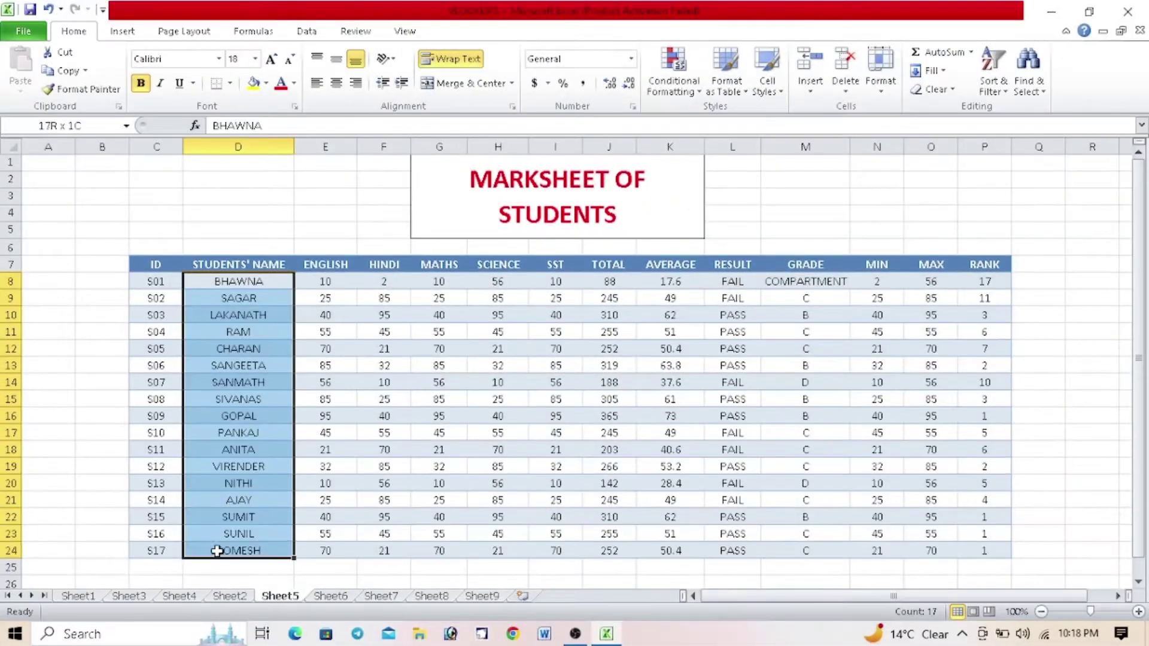
Format names D8:D24 in Arial size 12, undoing a trial of Arial Rounded MT Bold.
click(219, 59)
click(212, 257)
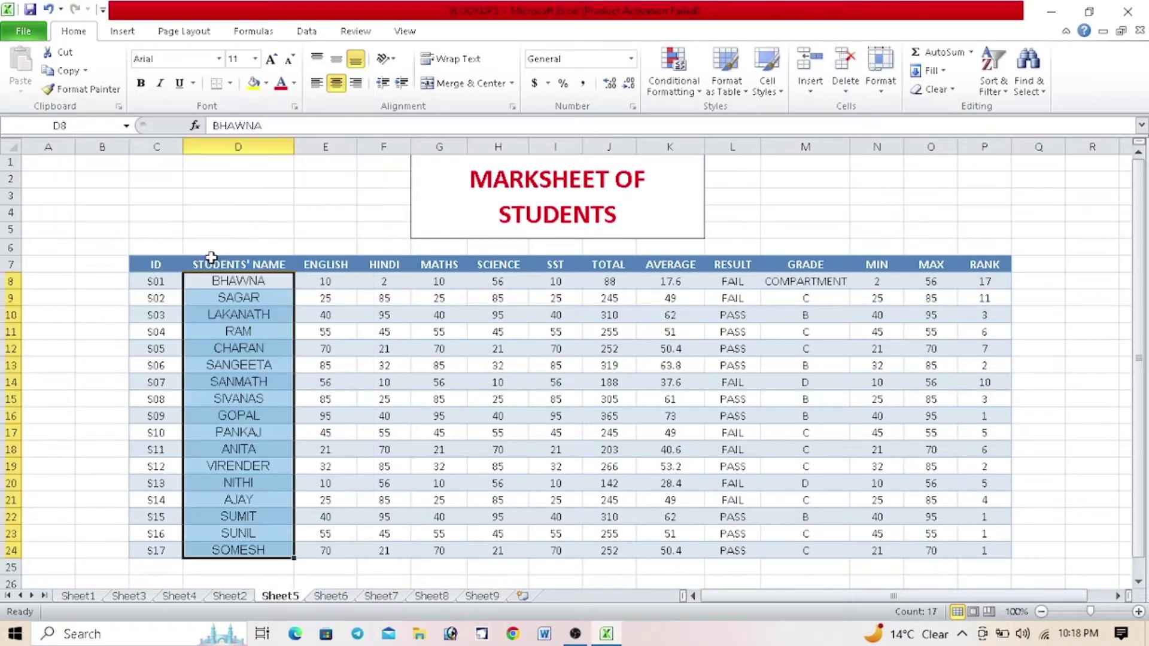
click(219, 59)
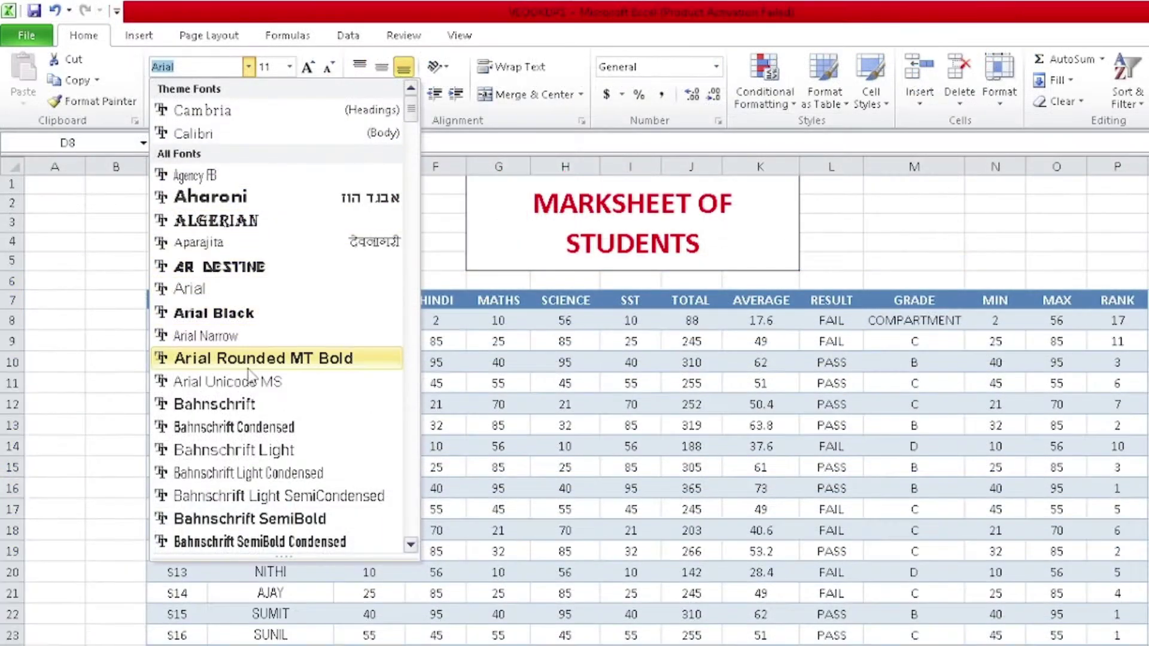
click(249, 360)
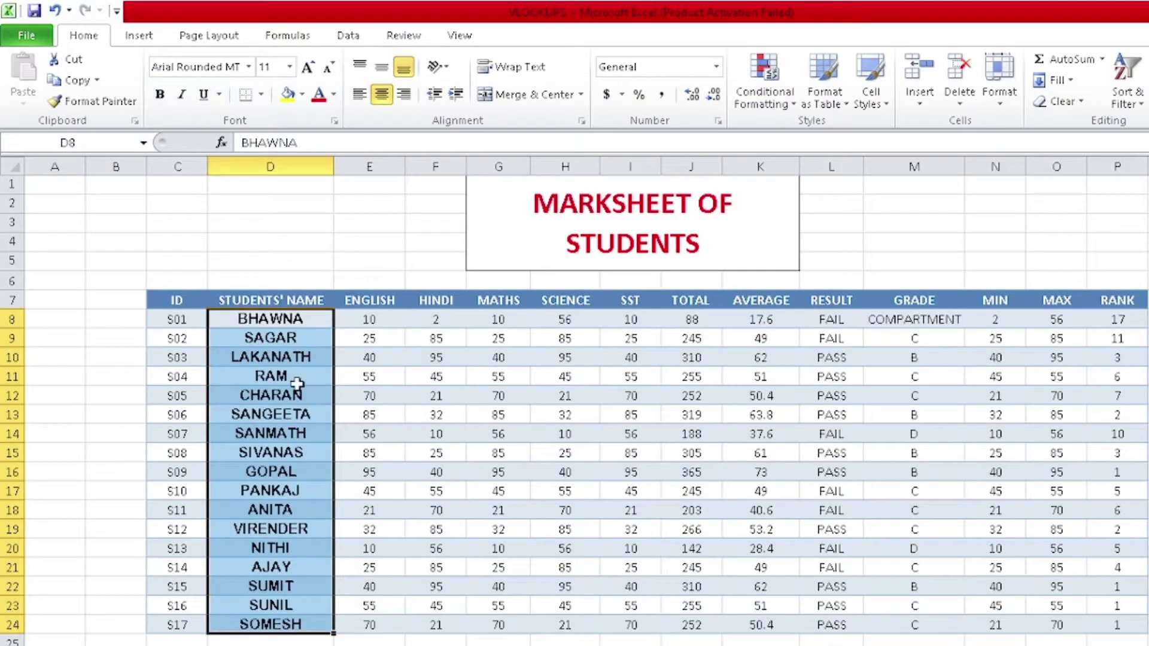
key(ctrl+z)
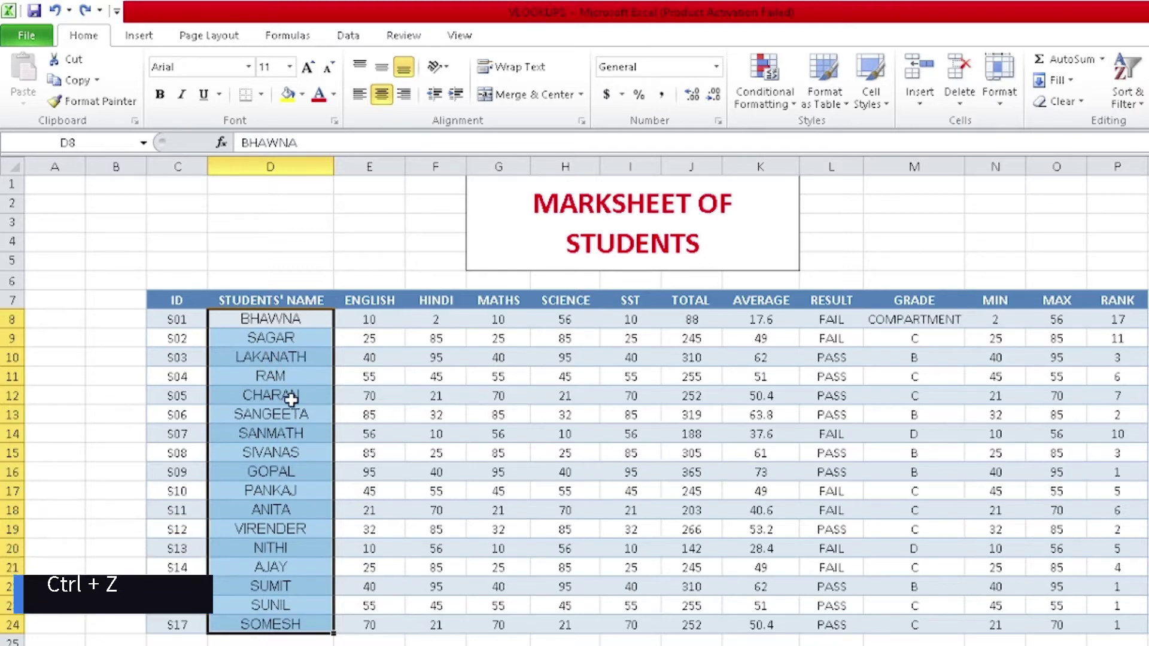
click(290, 67)
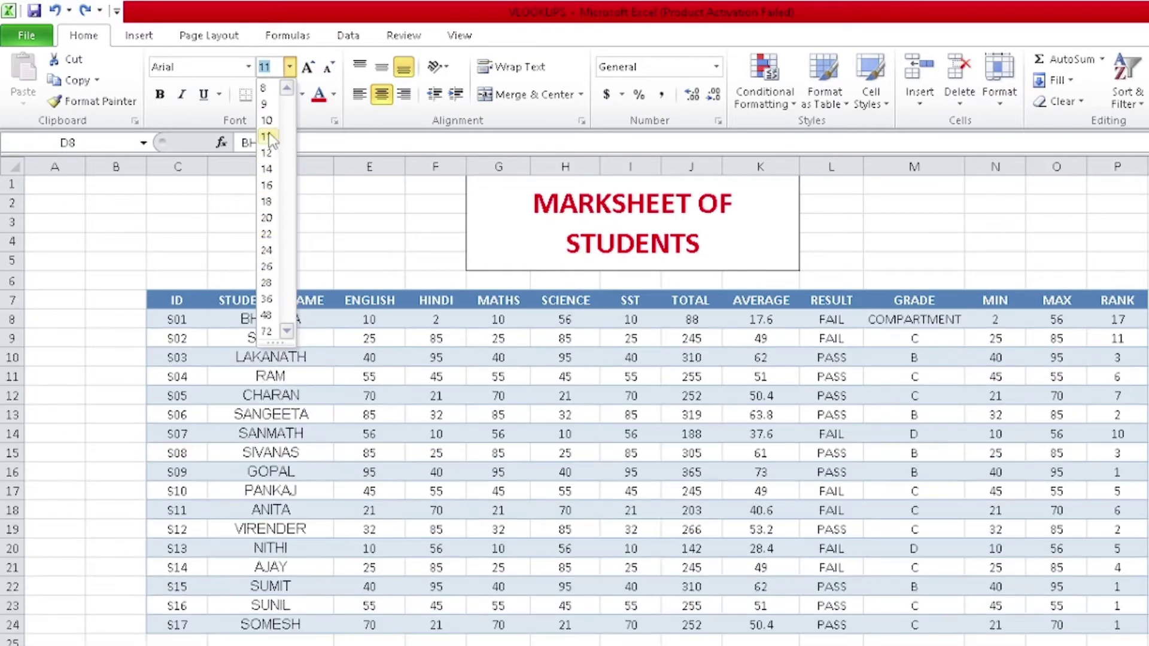
click(268, 153)
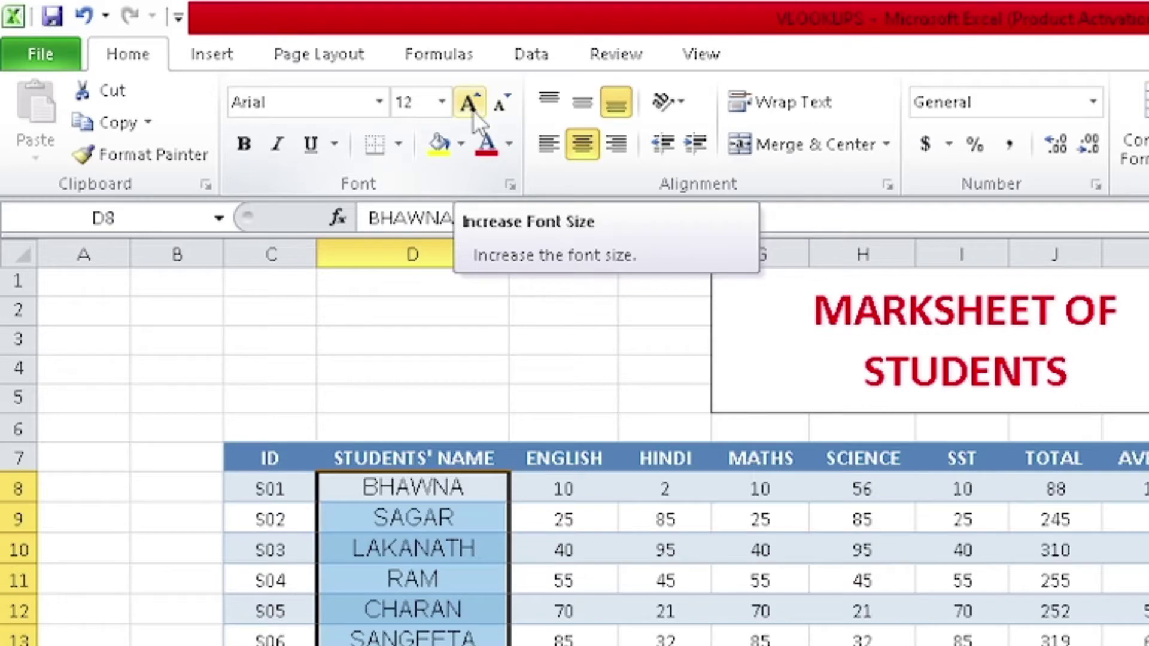
click(442, 103)
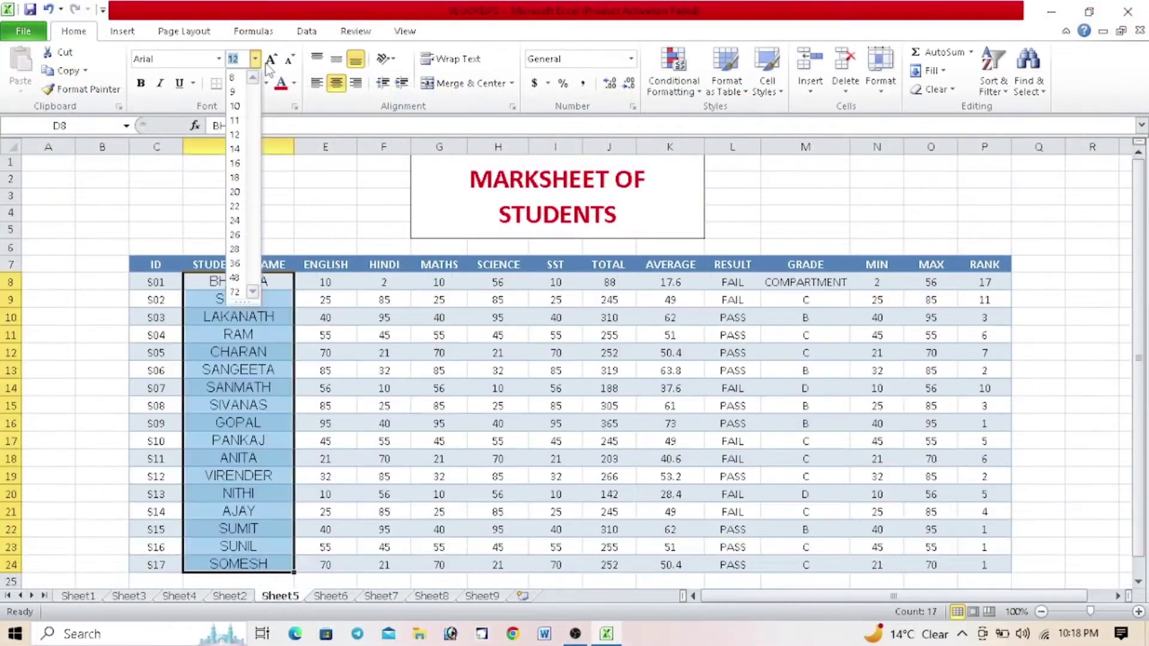
click(270, 60)
click(271, 60)
click(271, 60)
click(290, 60)
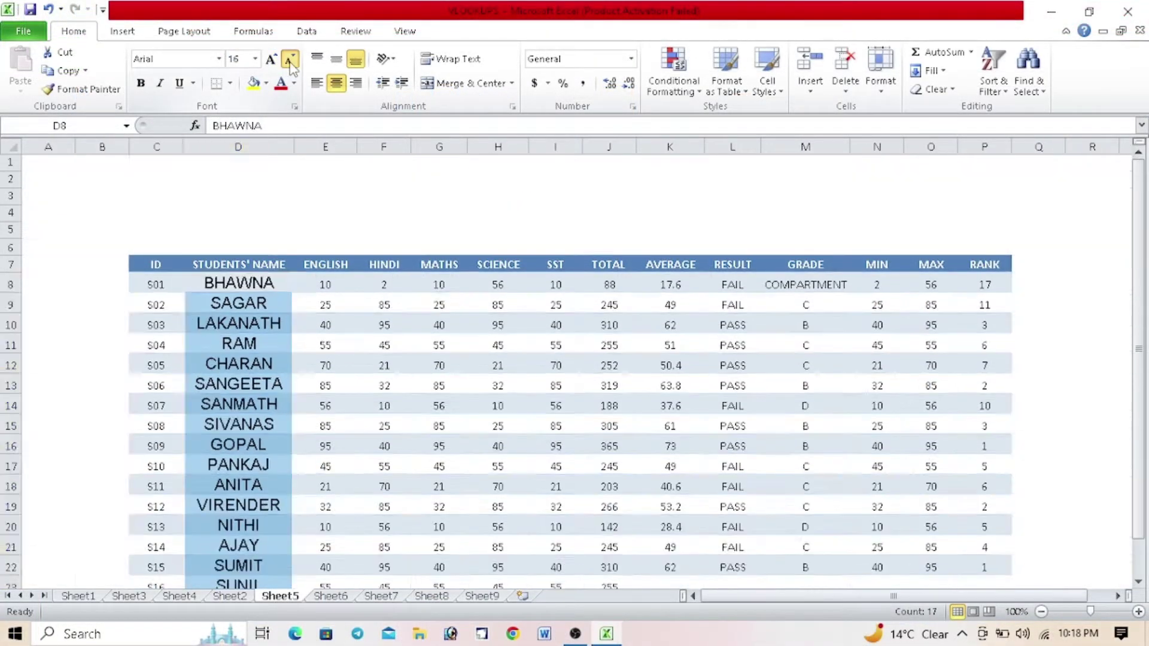
click(290, 60)
click(290, 59)
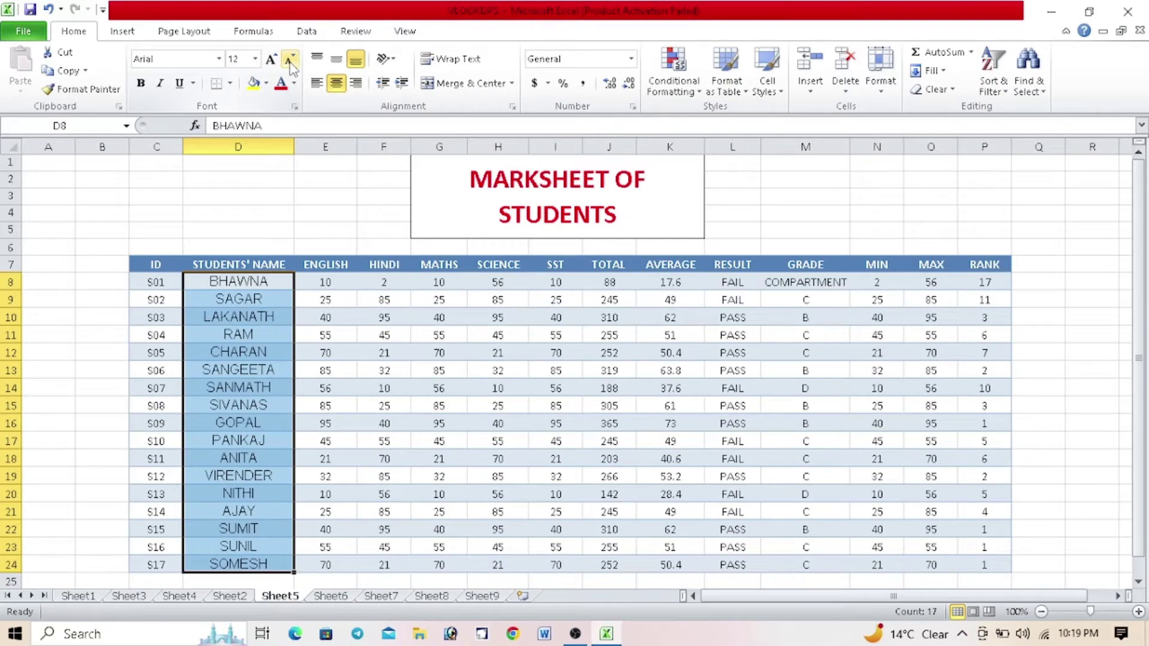
click(141, 83)
click(161, 83)
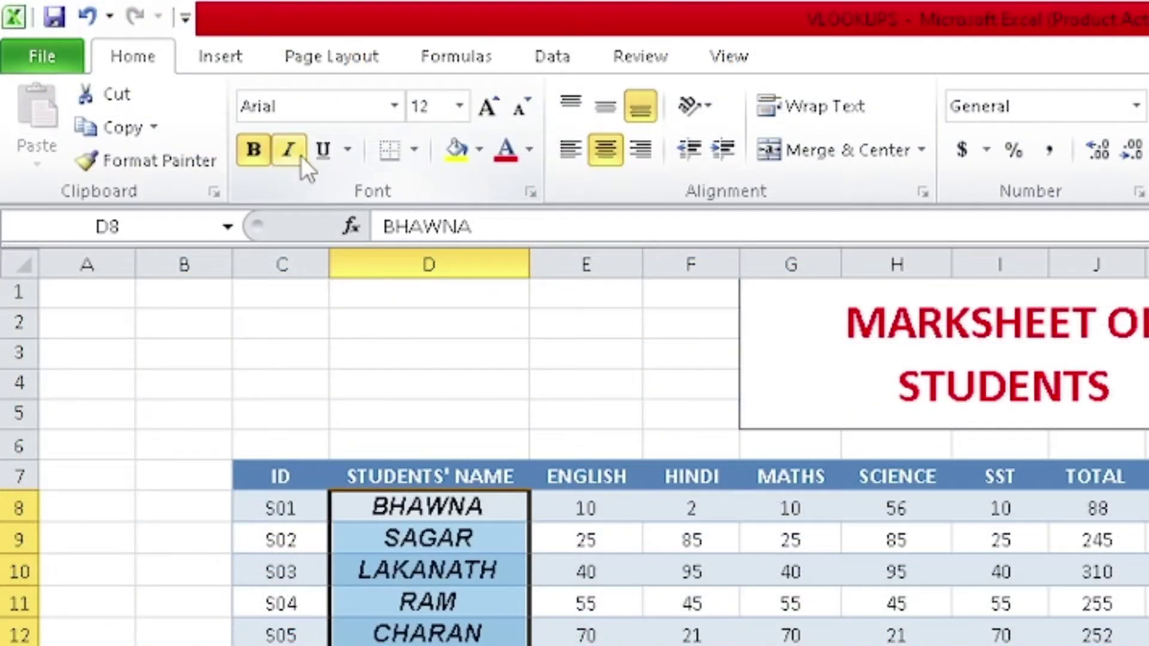
click(324, 150)
click(263, 150)
click(289, 150)
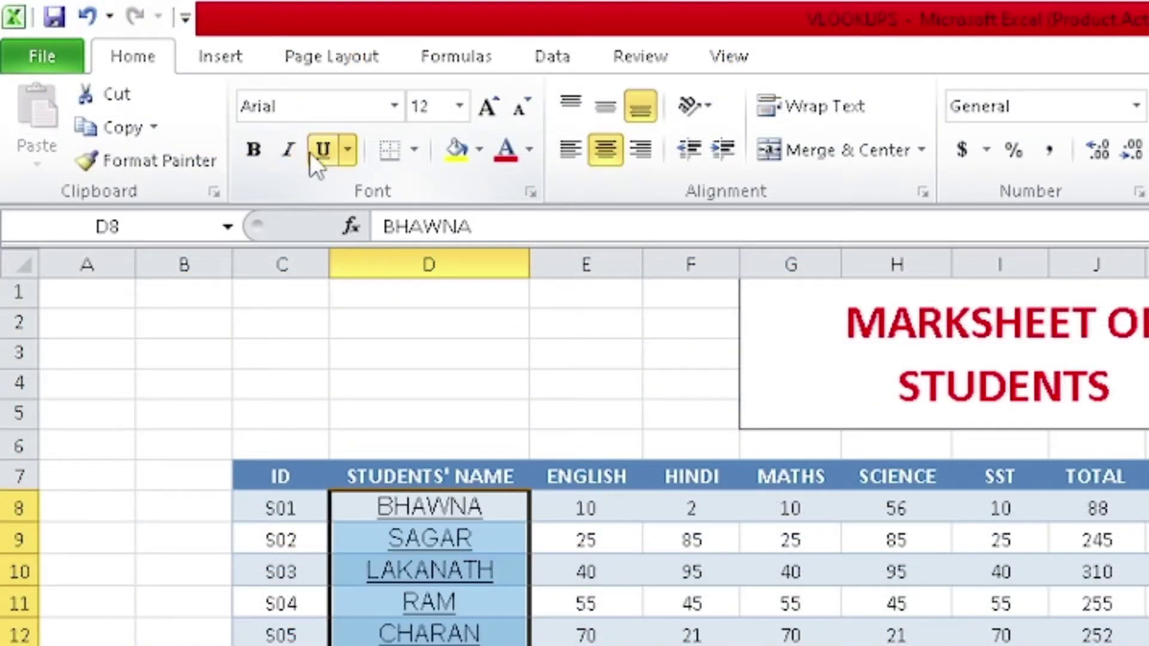
click(314, 152)
key(ctrl+b)
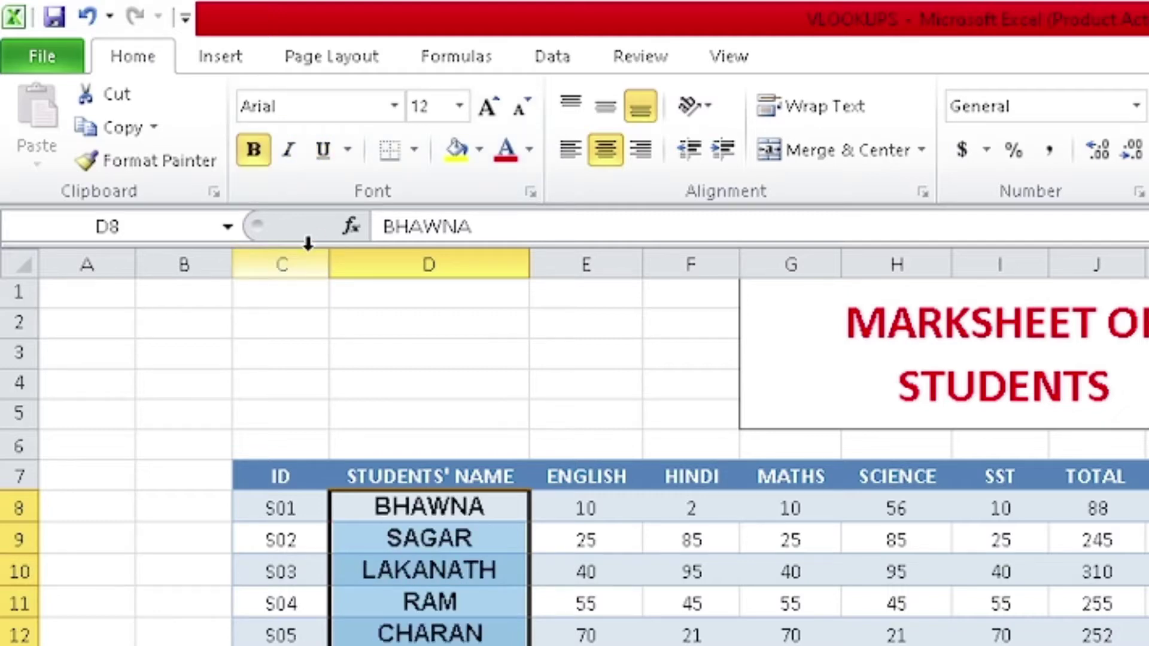
key(ctrl+i)
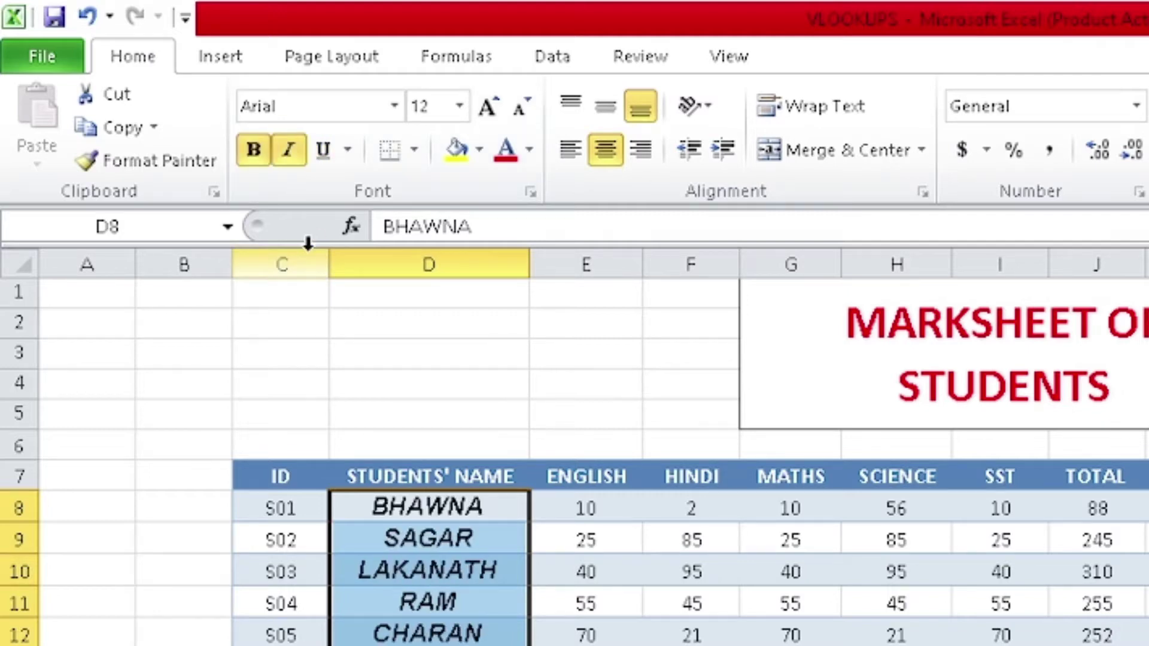
key(ctrl+u)
click(257, 155)
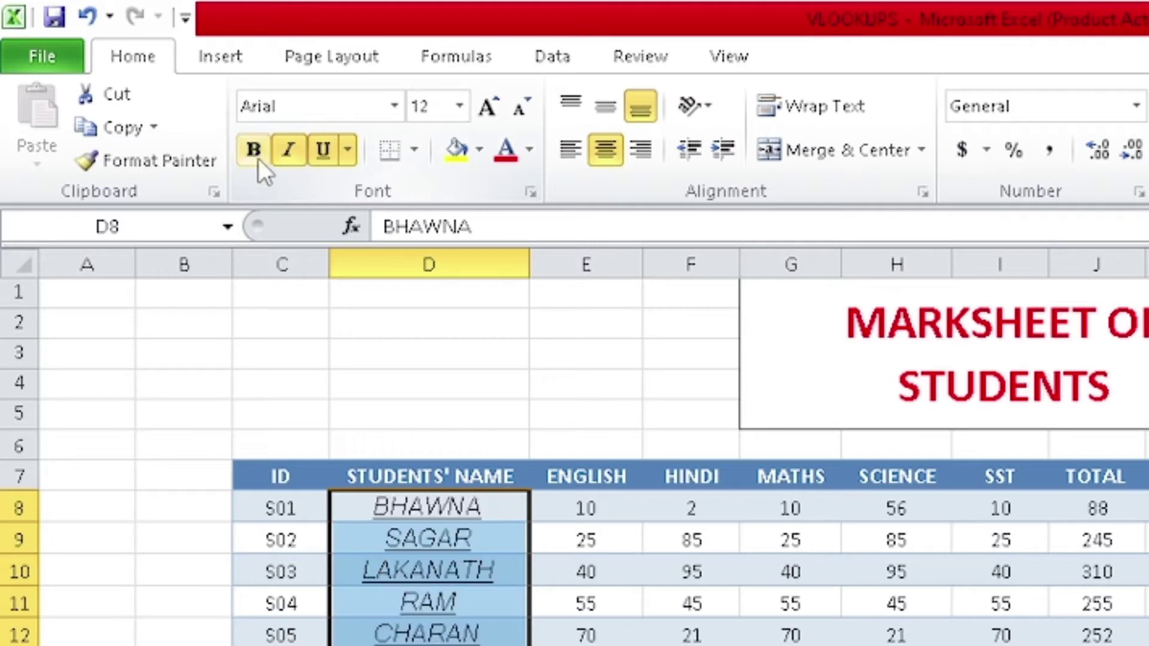
click(293, 154)
click(323, 150)
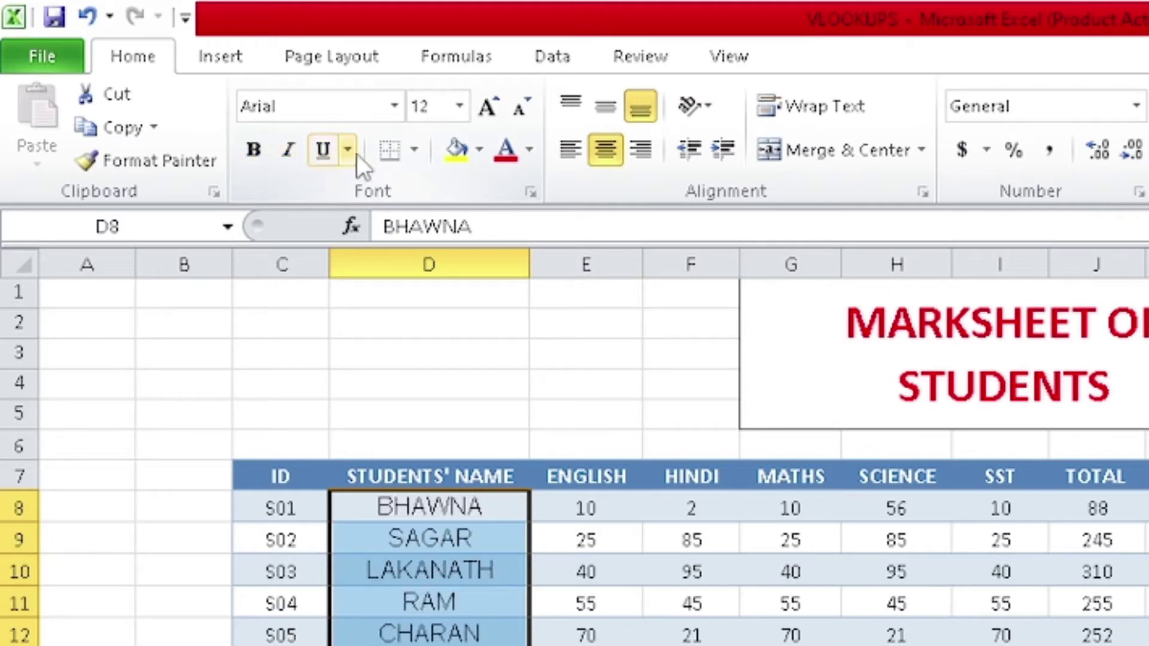
click(414, 150)
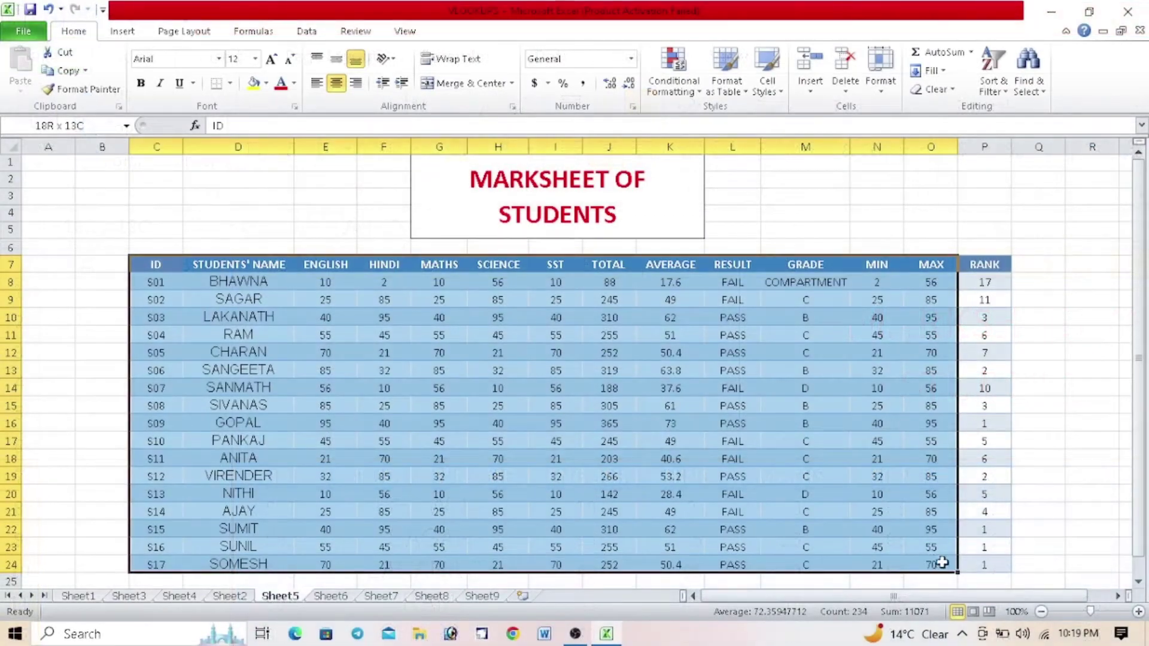
Outline table C7:P24 with a thick box border, then compare other border styles and outside borders.
drag(944, 559, 964, 559)
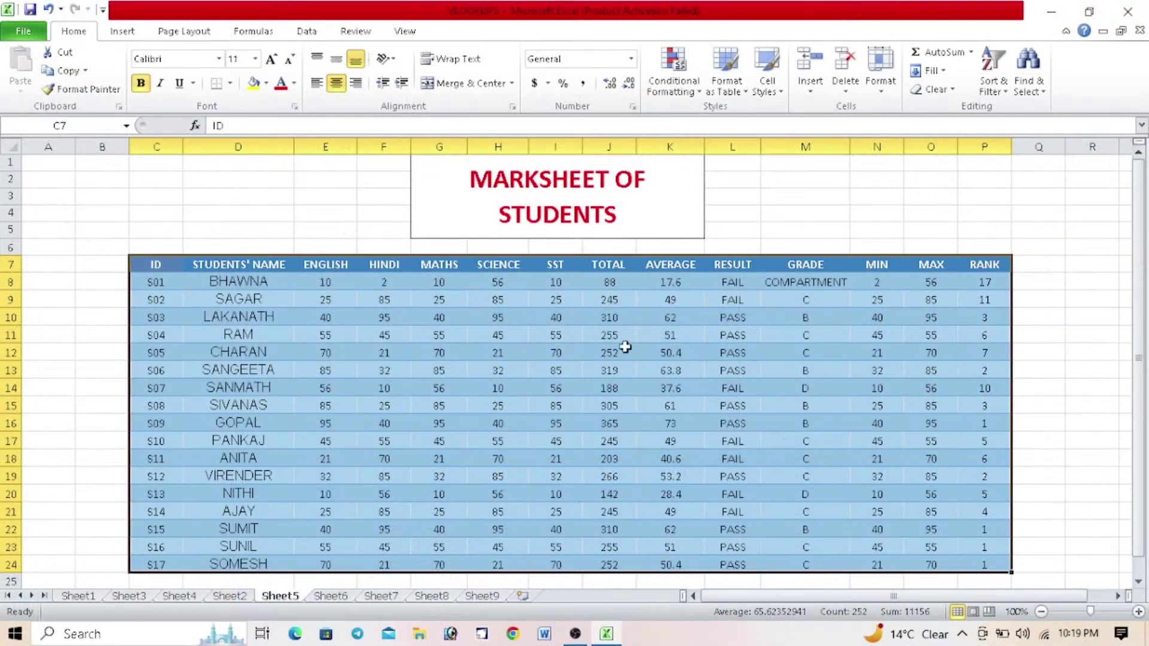
click(230, 84)
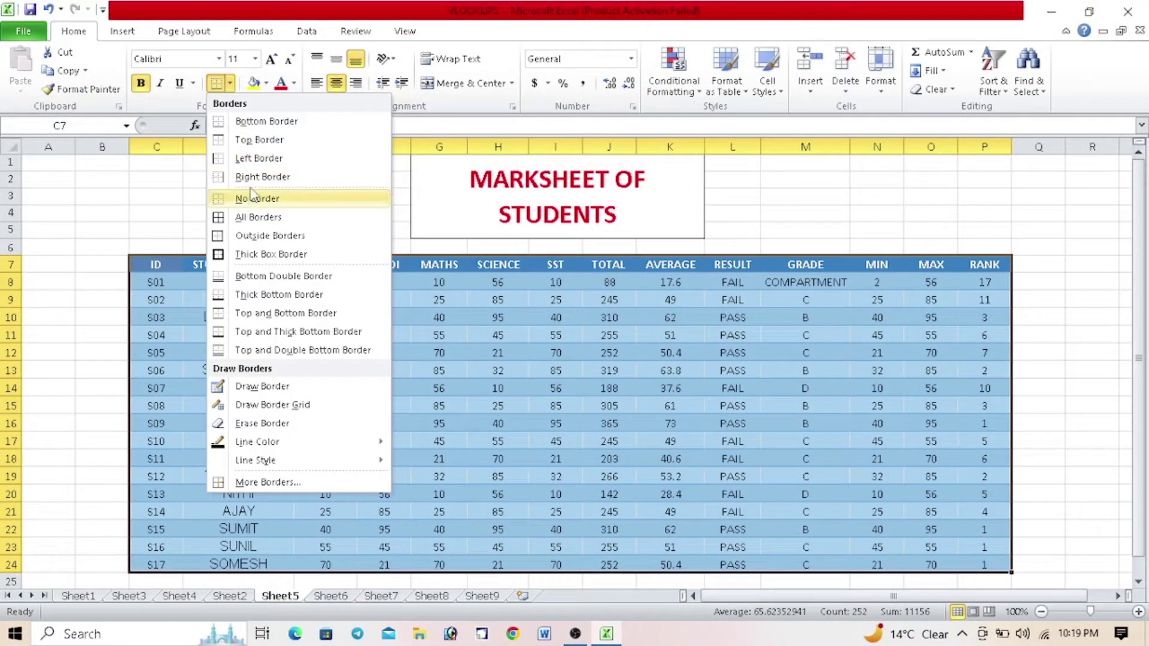
click(270, 254)
click(384, 353)
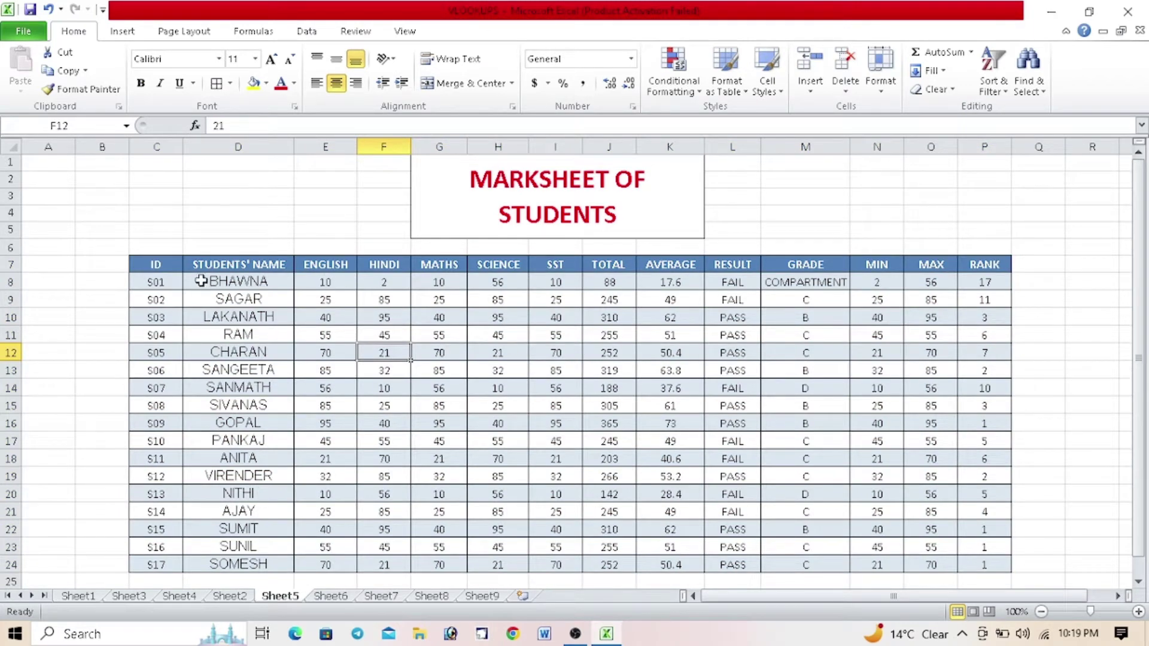
drag(157, 264, 964, 565)
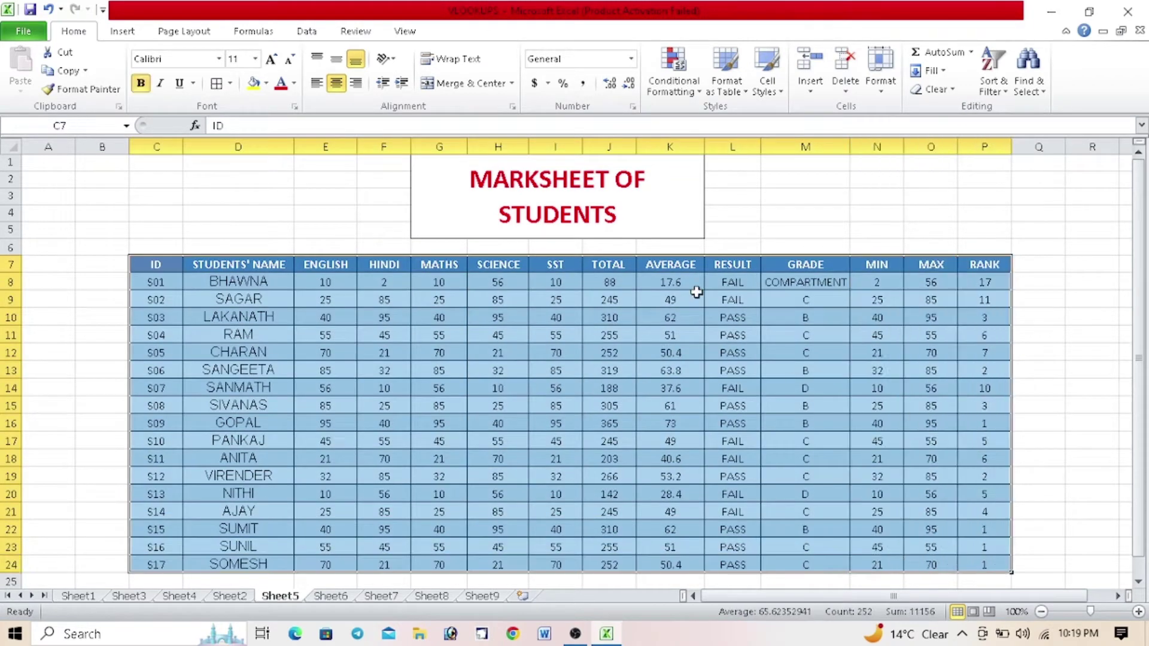
click(231, 84)
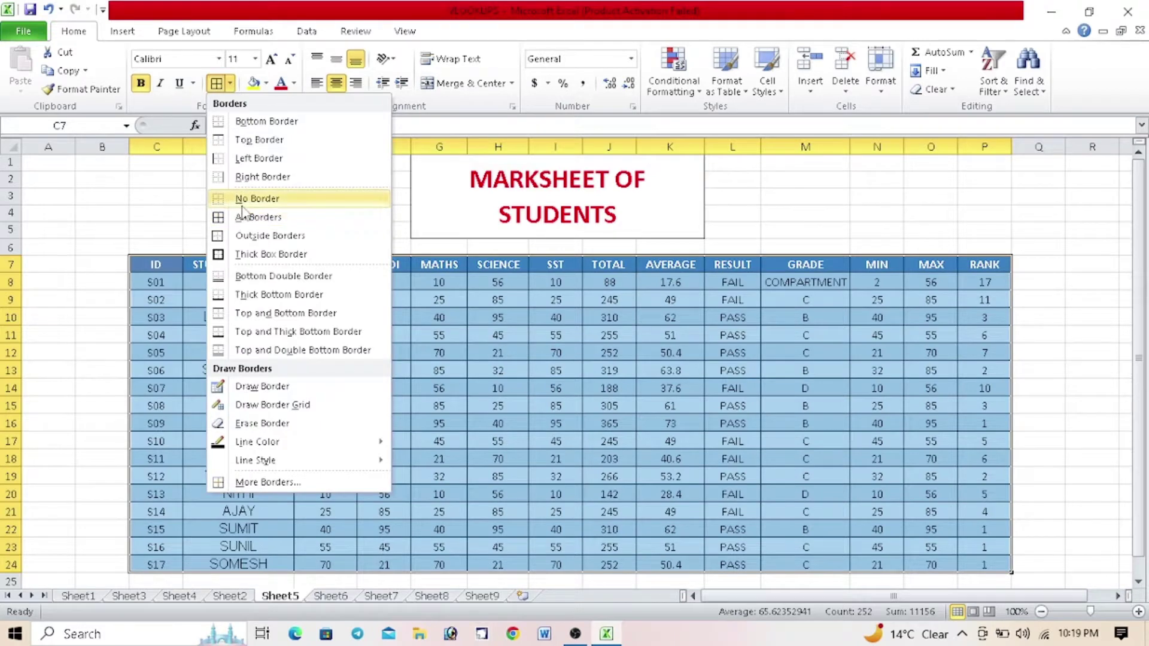
click(242, 203)
click(262, 281)
mouse_move(178, 264)
mouse_down()
mouse_move(180, 295)
mouse_move(983, 565)
mouse_up()
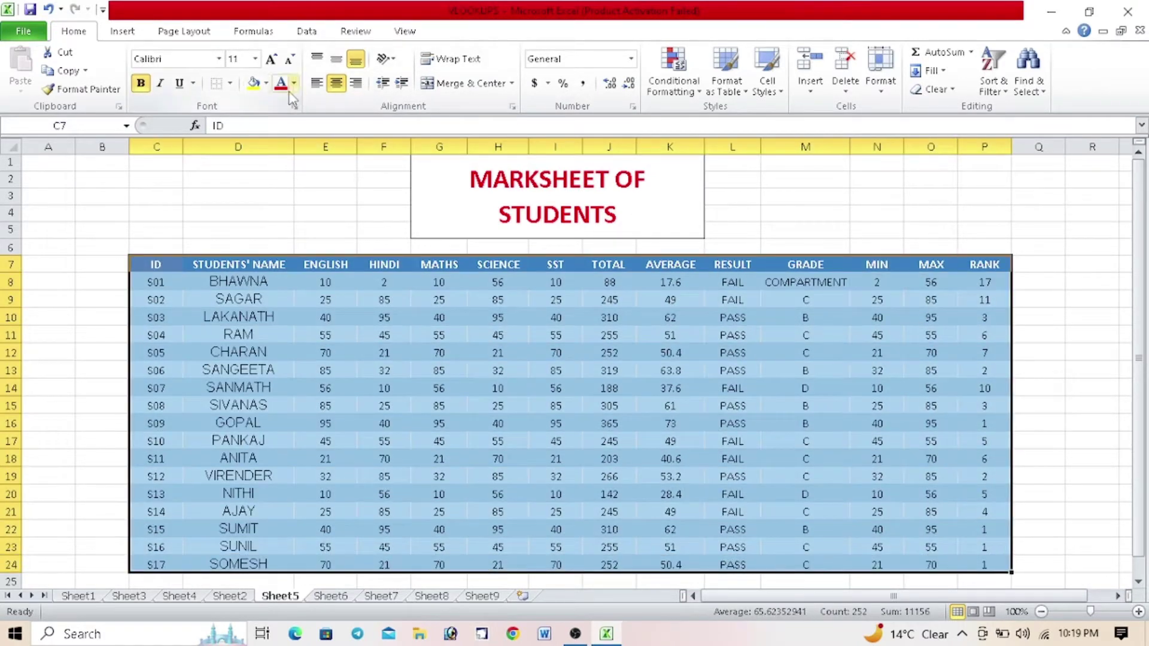
click(230, 83)
click(264, 236)
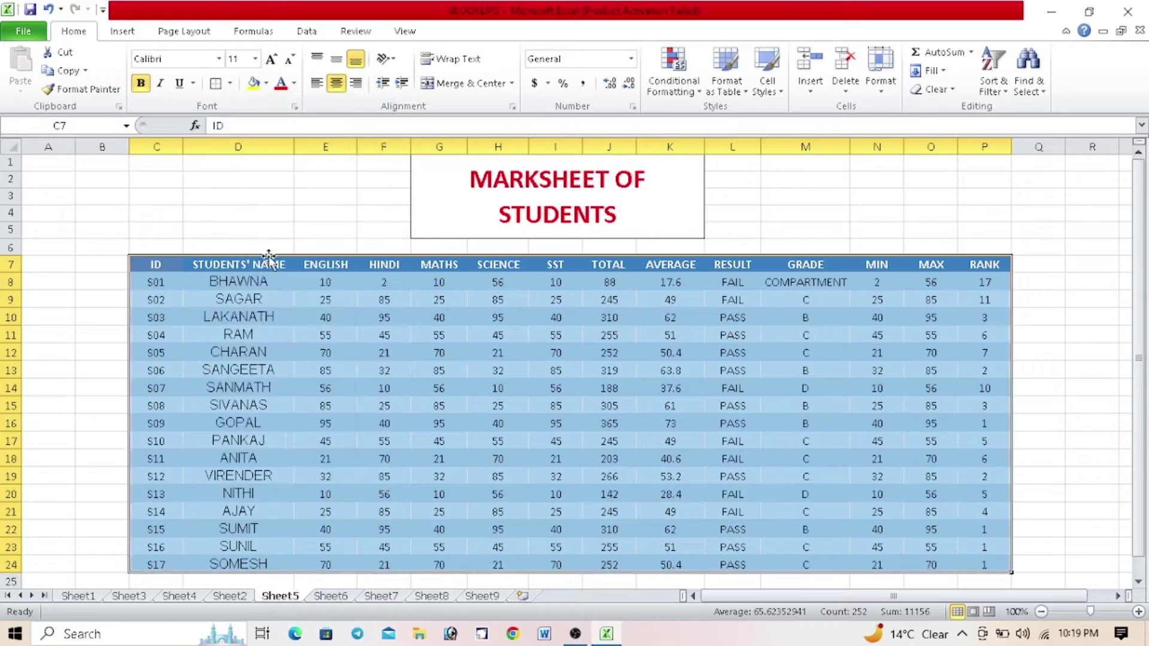
click(360, 315)
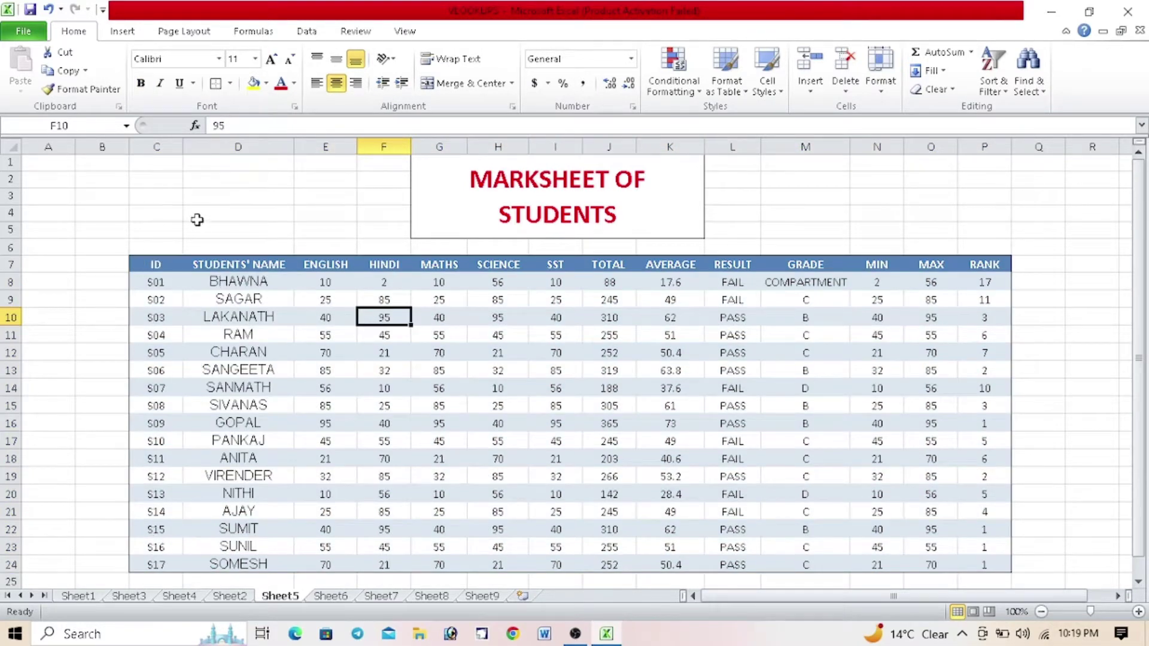
Reapply the thick box border around C7:P24, testing another border style.
mouse_move(158, 264)
mouse_down()
mouse_move(629, 469)
mouse_move(872, 518)
mouse_move(960, 562)
mouse_up()
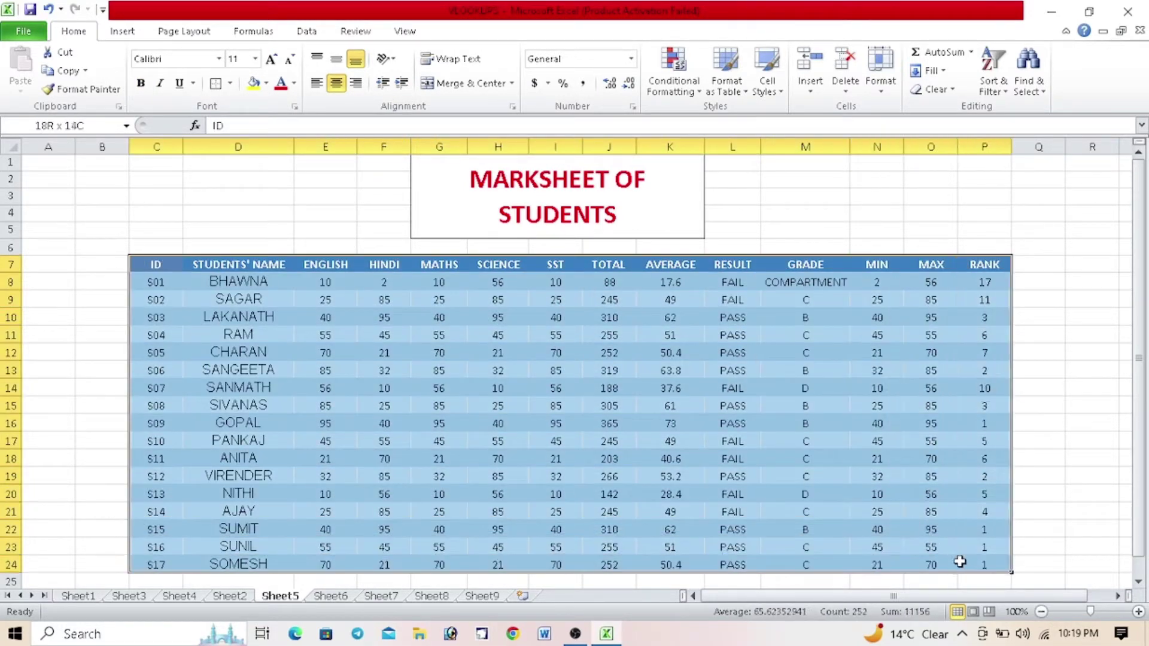
click(231, 83)
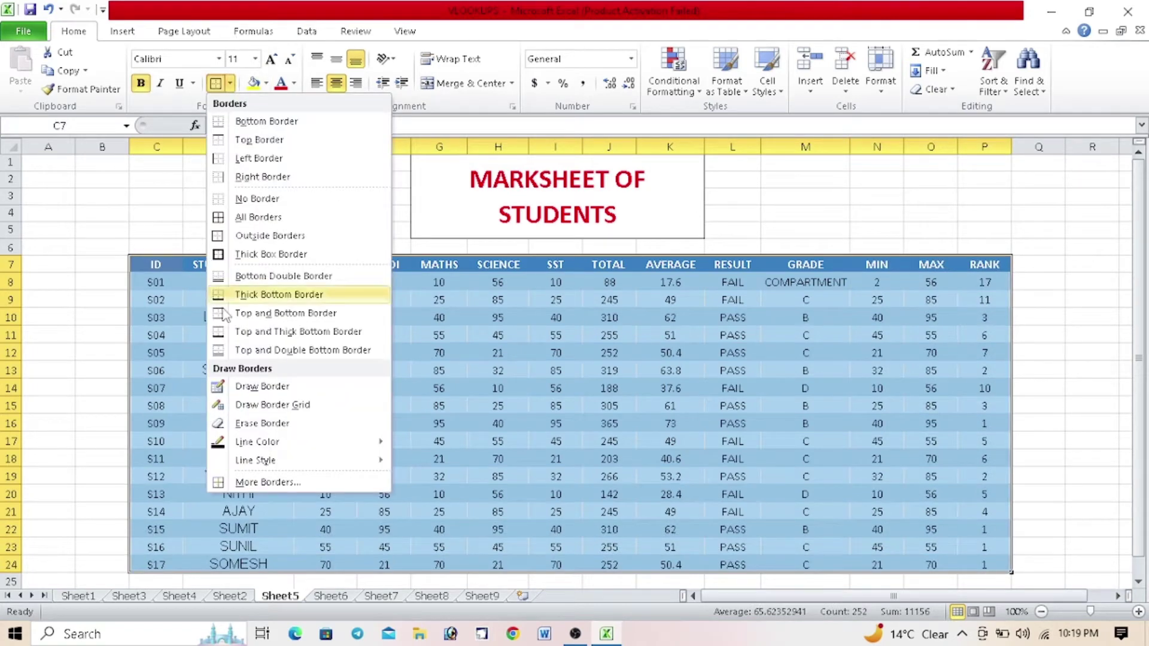
click(225, 254)
click(217, 300)
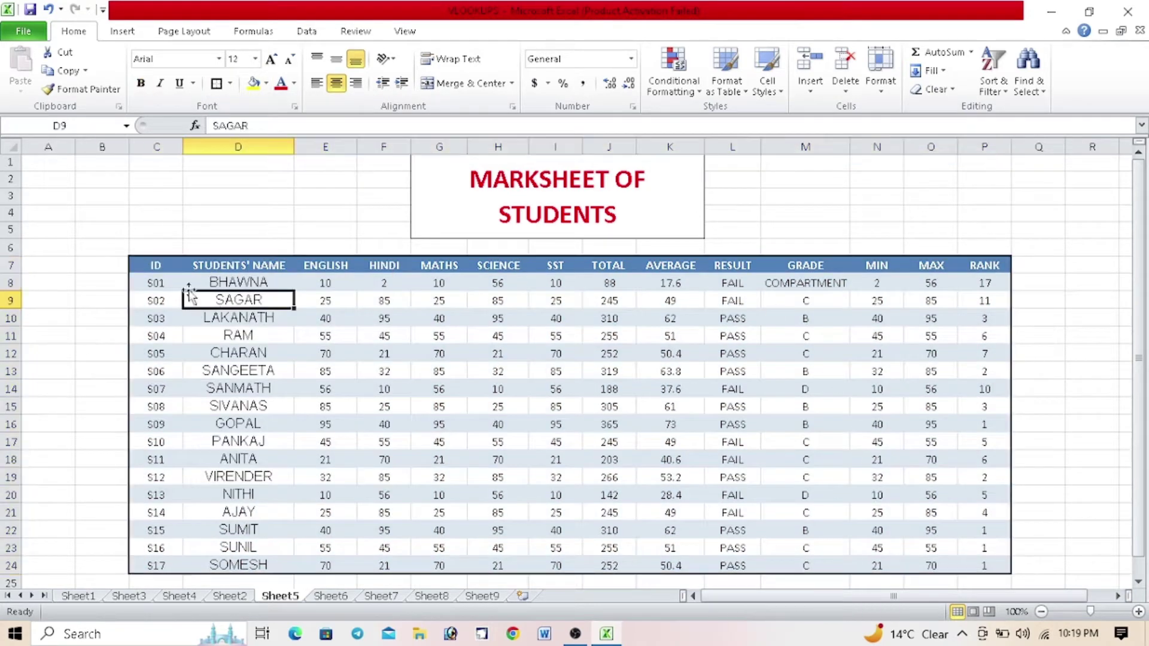
mouse_move(164, 258)
mouse_down()
mouse_move(859, 500)
mouse_move(961, 557)
mouse_up()
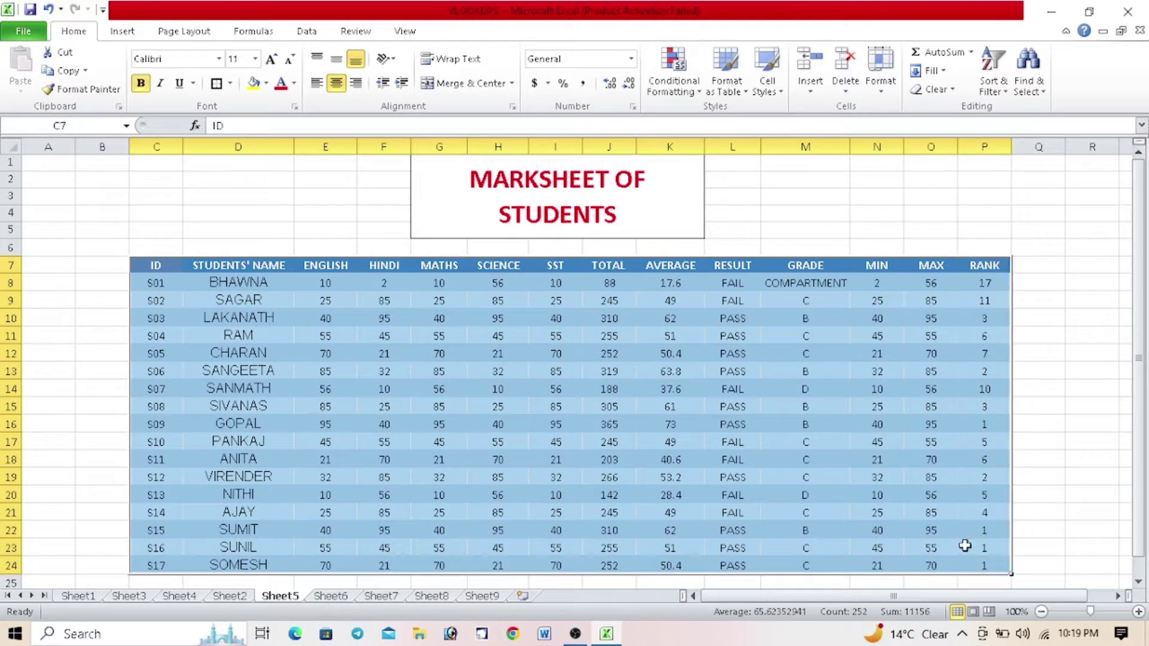
click(231, 83)
click(257, 216)
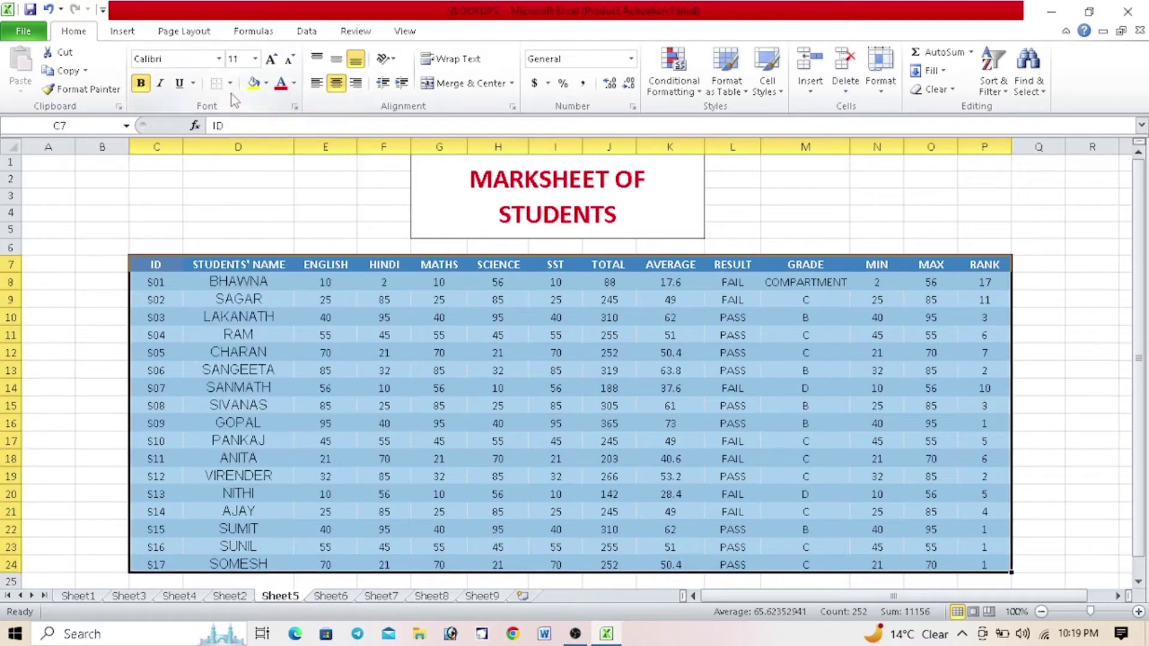
click(230, 84)
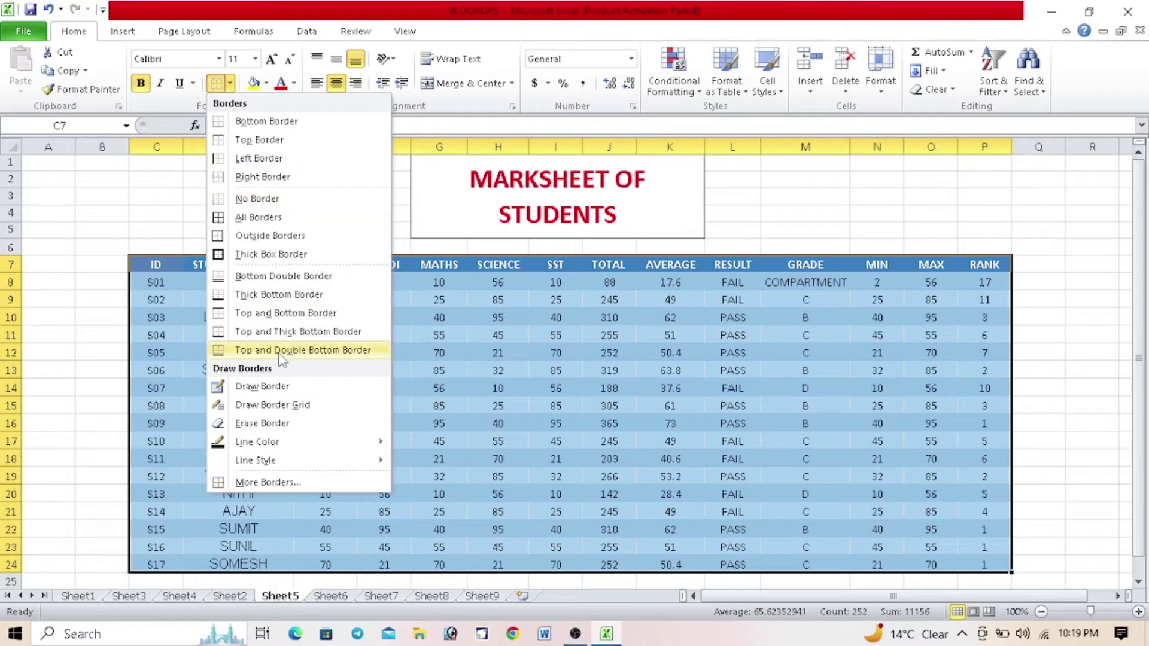
click(154, 212)
click(154, 212)
click(231, 84)
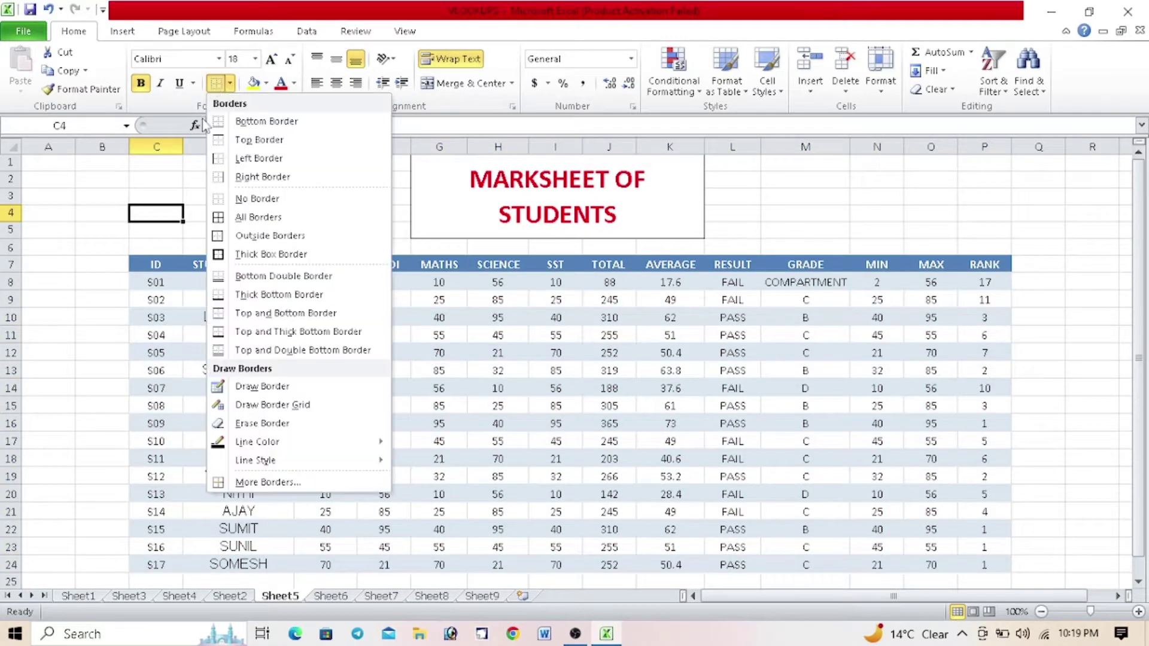
Draw freehand border boxes over parts of the marksheet table.
click(263, 386)
mouse_move(131, 274)
mouse_down()
mouse_move(239, 323)
mouse_move(988, 556)
mouse_up()
drag(357, 326, 504, 413)
drag(274, 320, 280, 358)
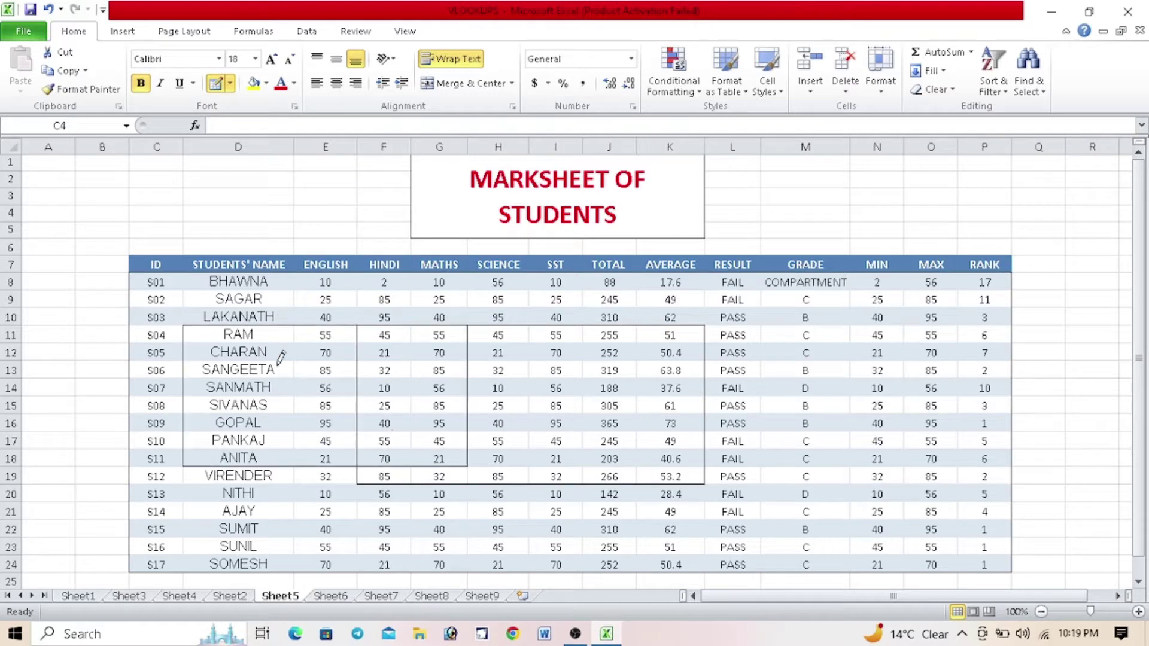
Draw a border grid across the whole table C7:P24.
click(230, 84)
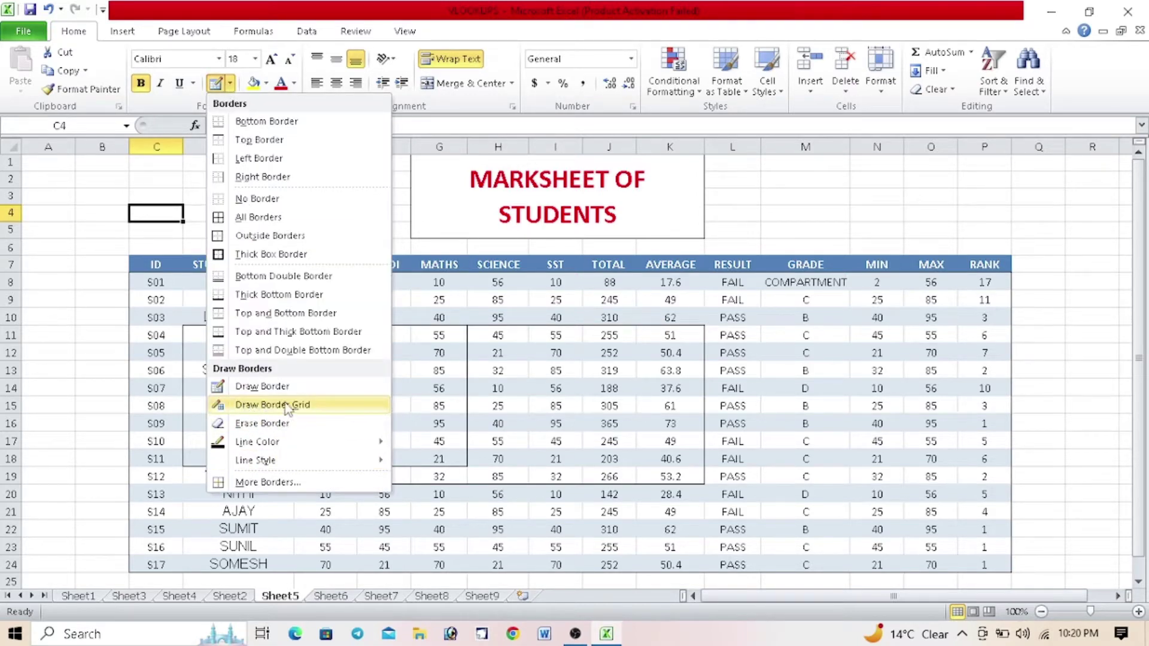
click(298, 407)
drag(163, 256, 804, 494)
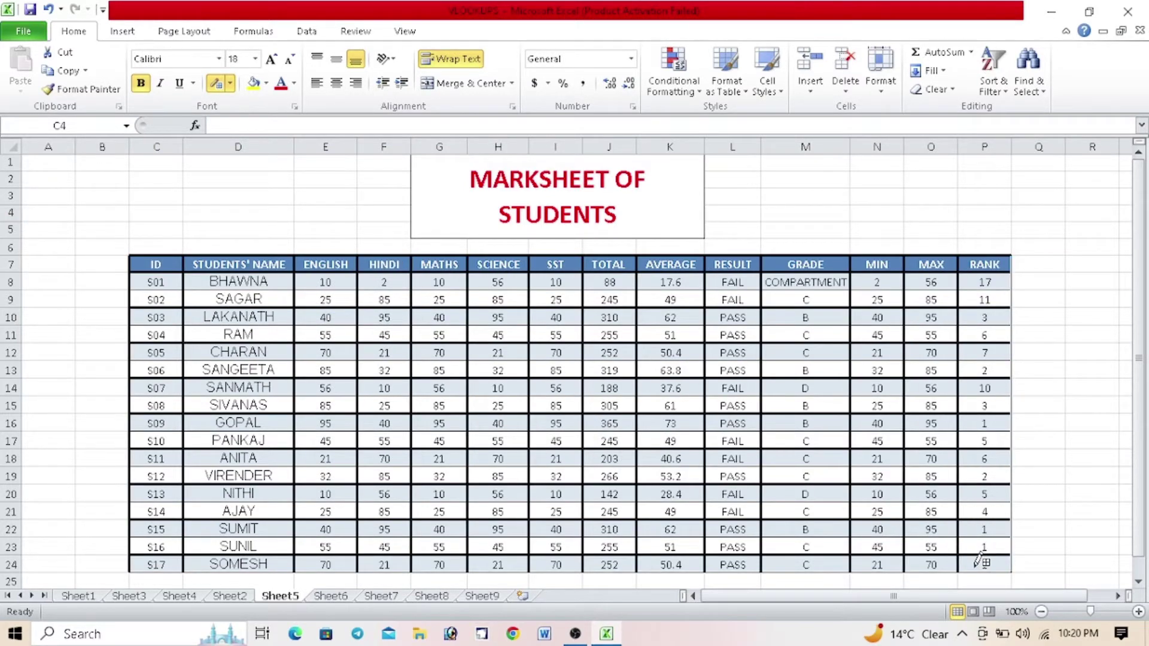
drag(803, 495, 984, 565)
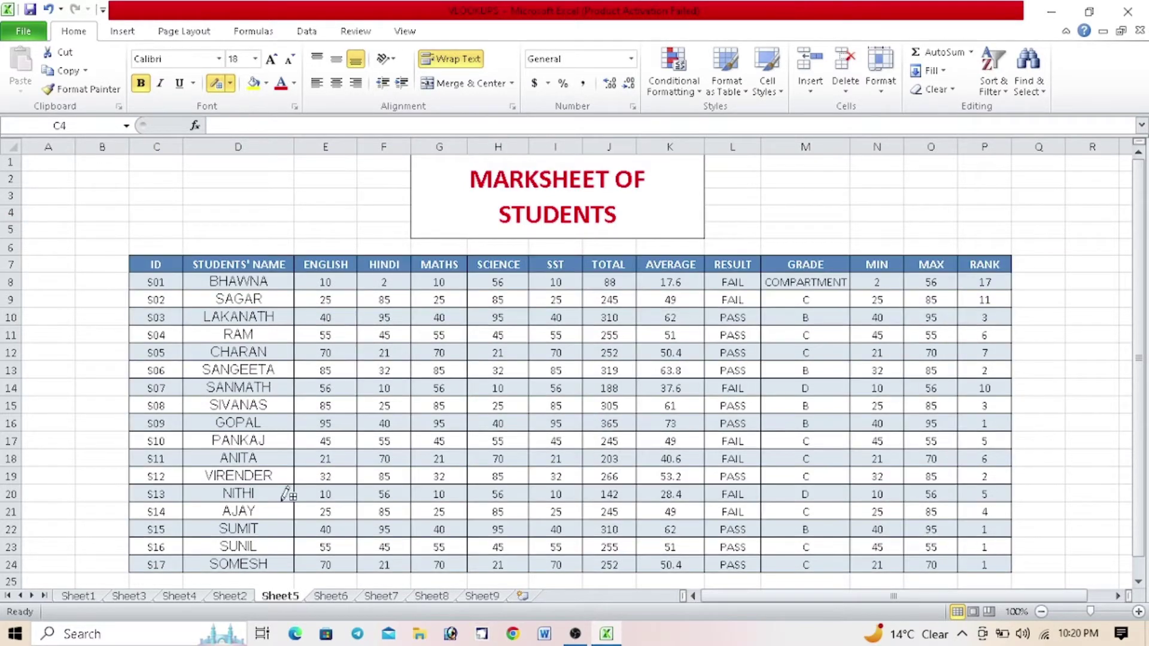
click(230, 84)
click(295, 429)
Erase the old borders and redraw the C7:P24 grid with red dashed lines.
mouse_move(162, 271)
mouse_down()
mouse_move(513, 441)
mouse_move(974, 585)
mouse_up()
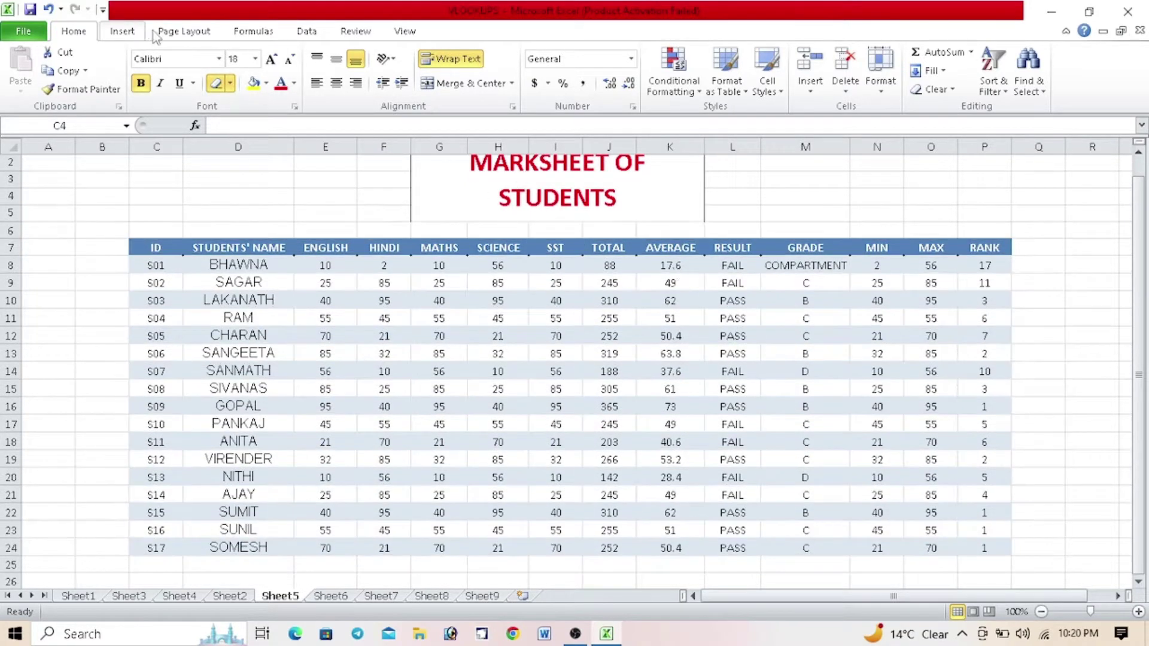
click(230, 84)
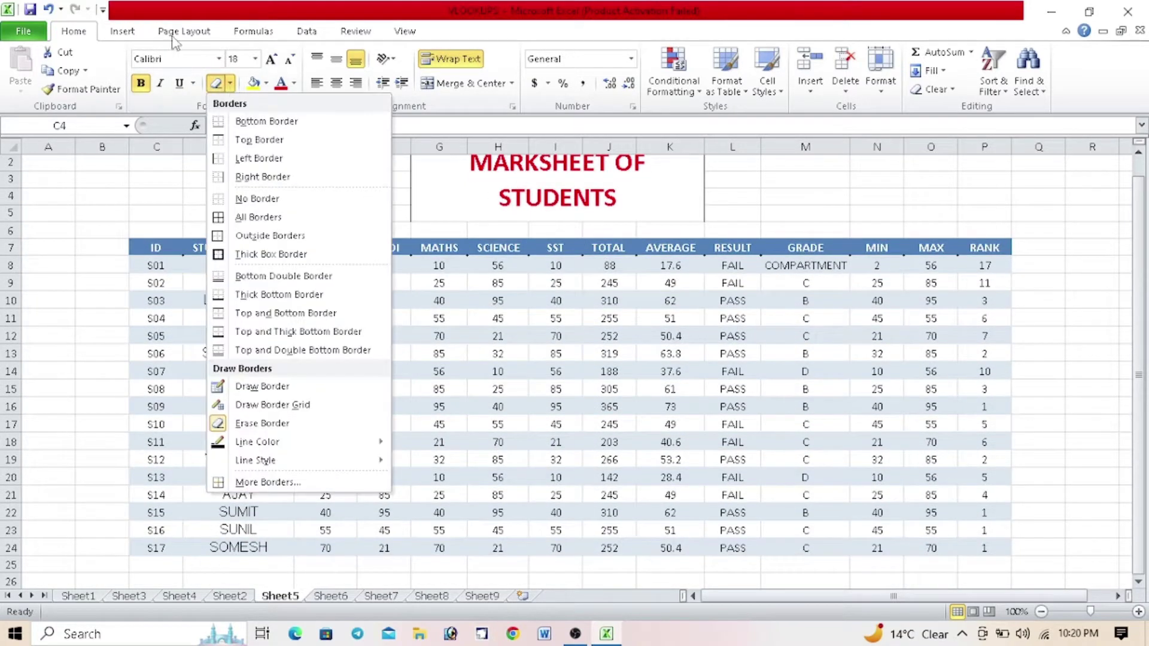
click(331, 441)
click(414, 559)
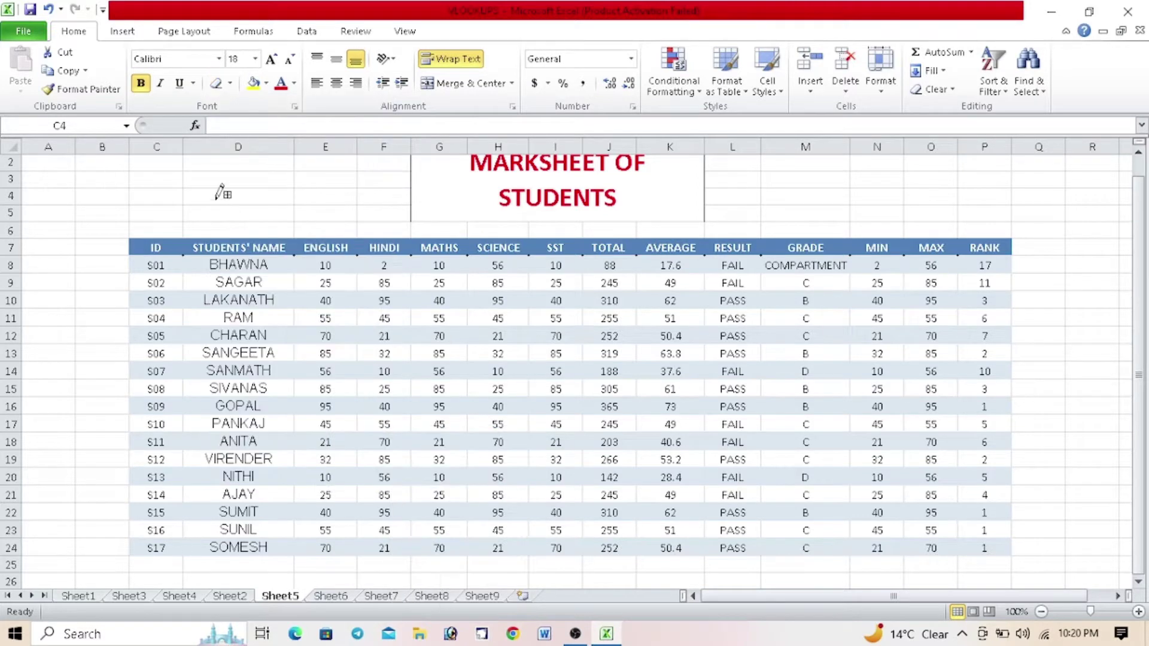
drag(157, 250, 974, 544)
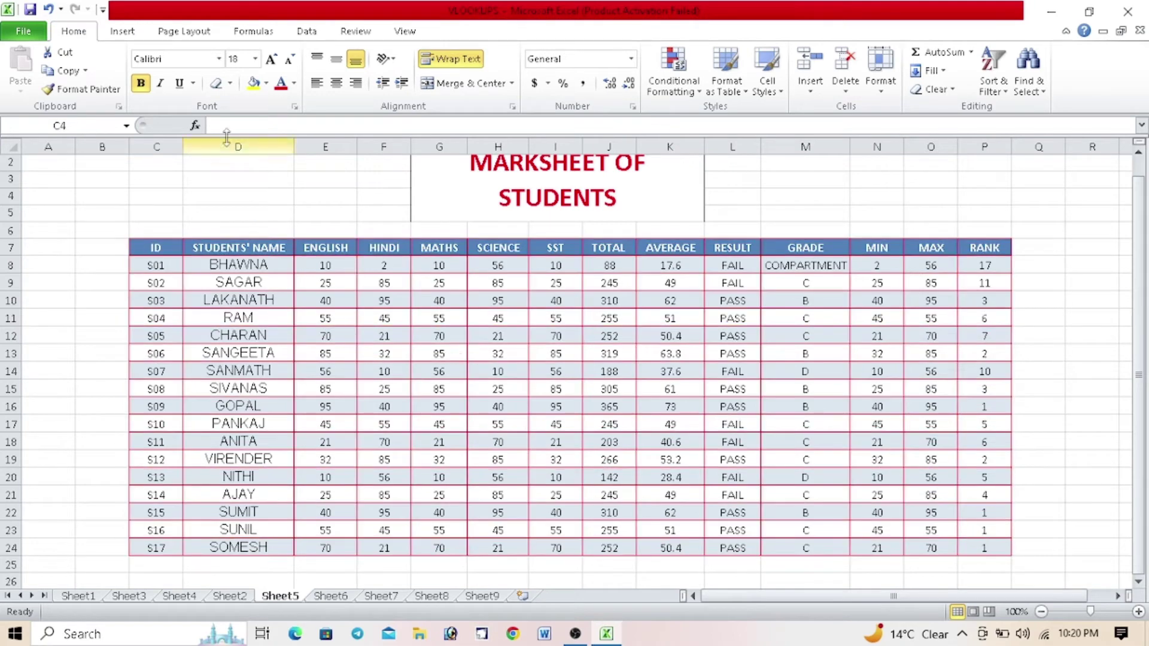
click(231, 83)
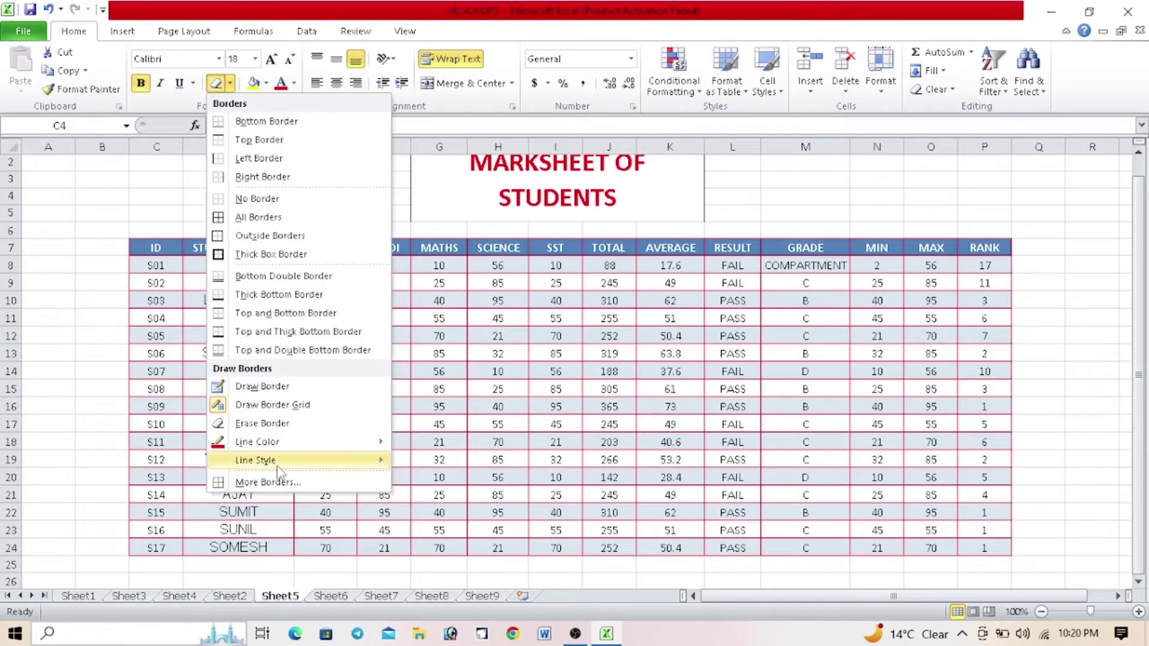
mouse_move(256, 460)
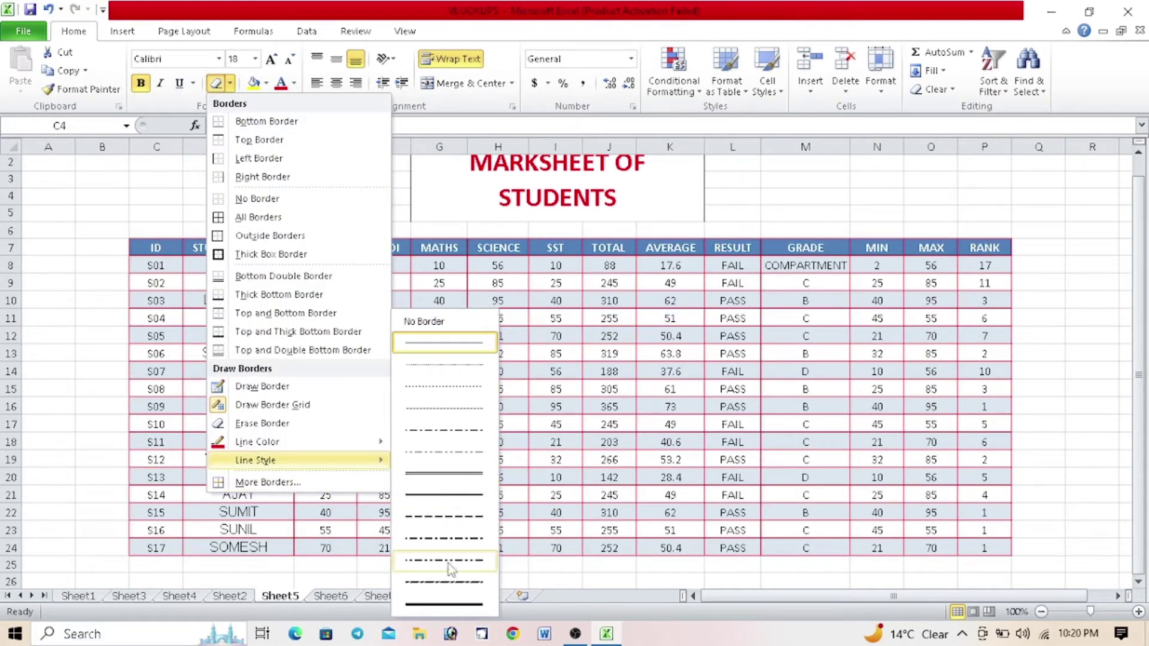
click(453, 517)
drag(186, 262, 977, 545)
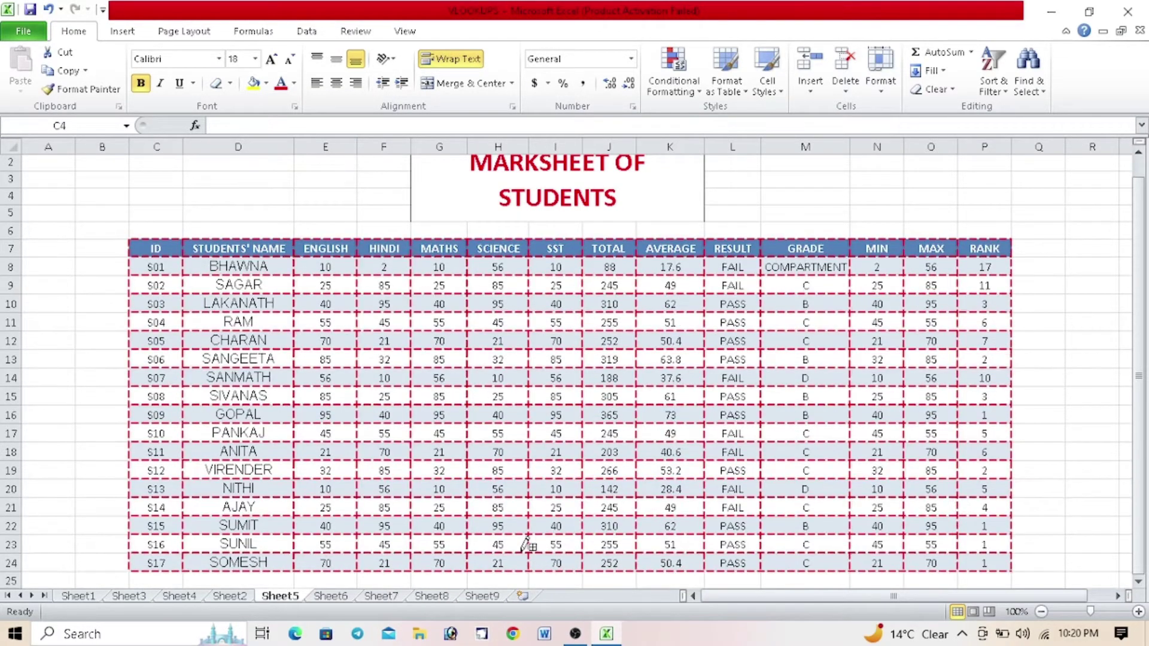
Erase all the dashed red borders from the table.
click(231, 89)
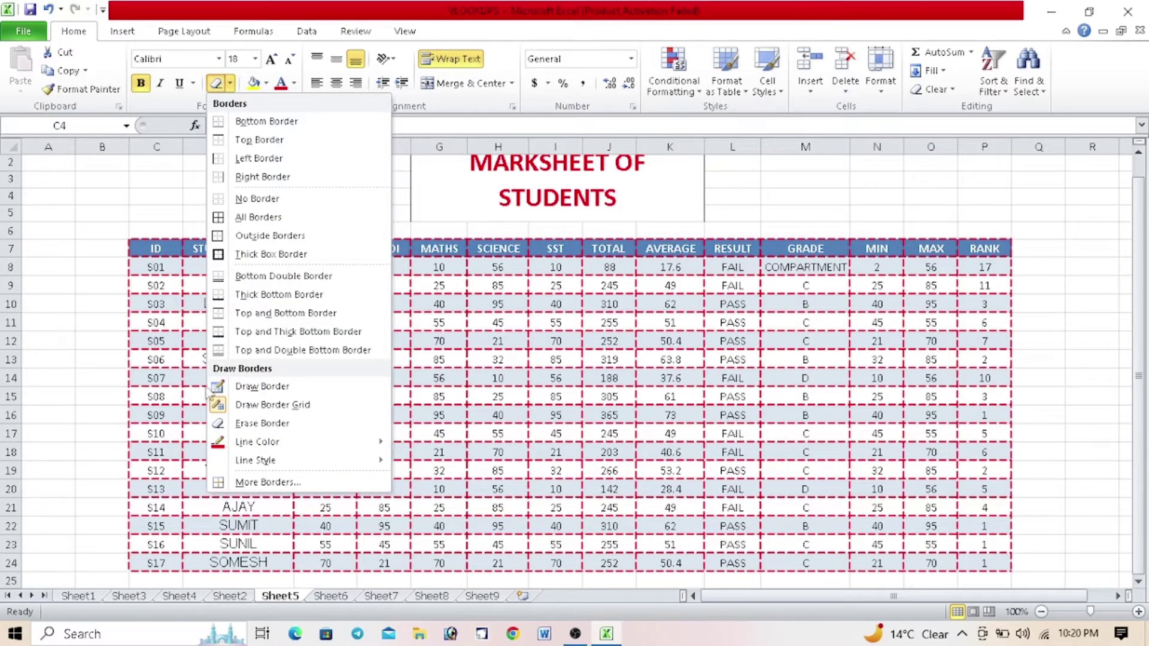
click(264, 423)
drag(92, 218, 1051, 411)
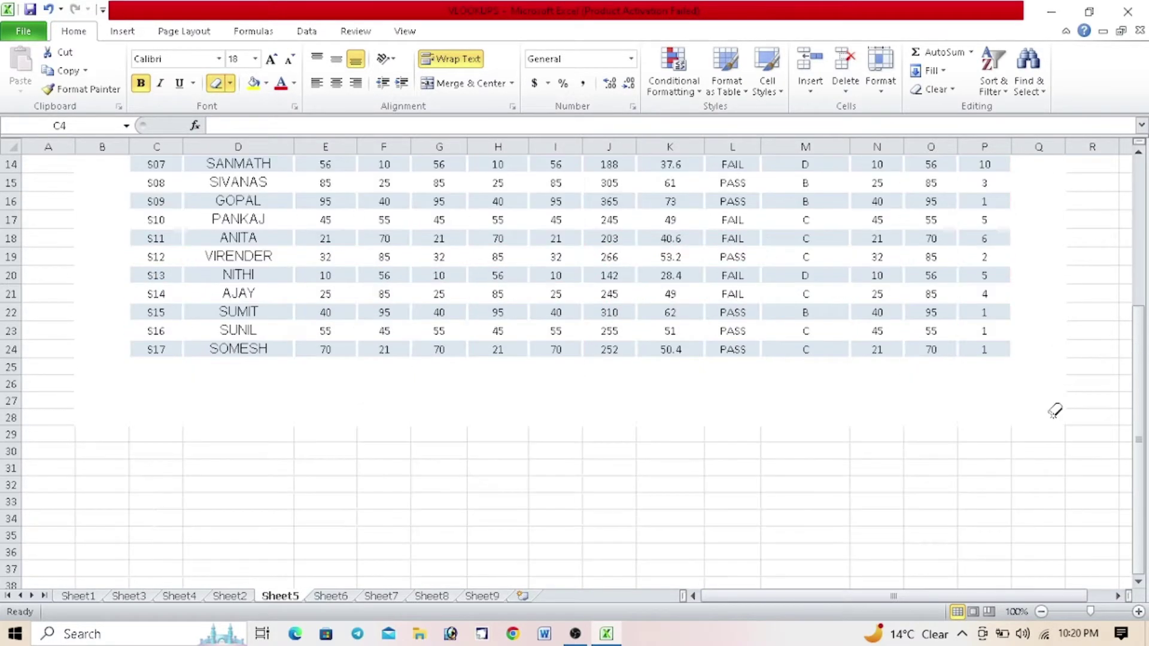
scroll(598, 286, up, 5)
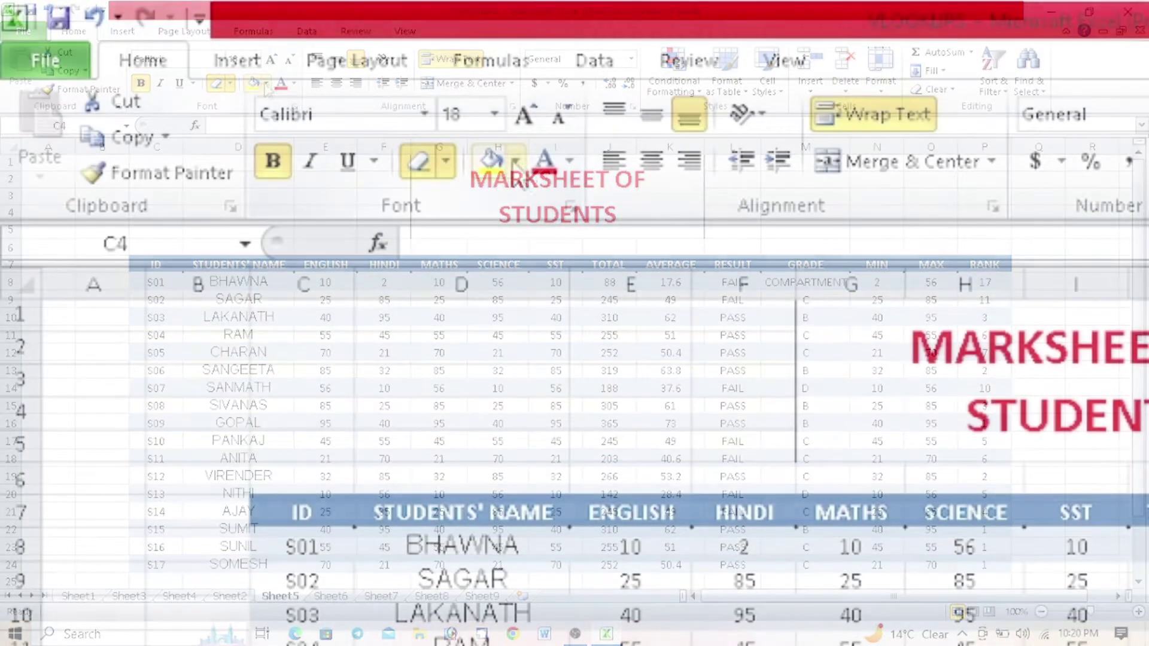
Select the header row C7:P7, ID through RANK.
click(515, 161)
click(308, 372)
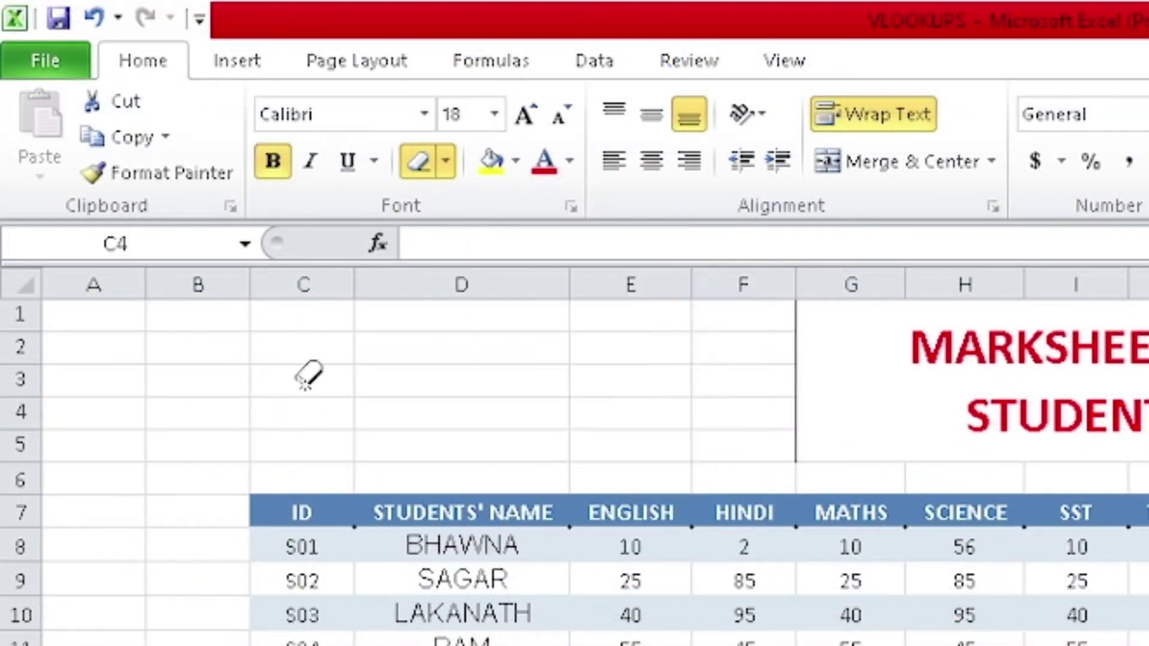
click(305, 384)
drag(303, 513, 1147, 513)
Fill header row C7:P7 orange and give names D8:D24 an orange font colour.
click(517, 170)
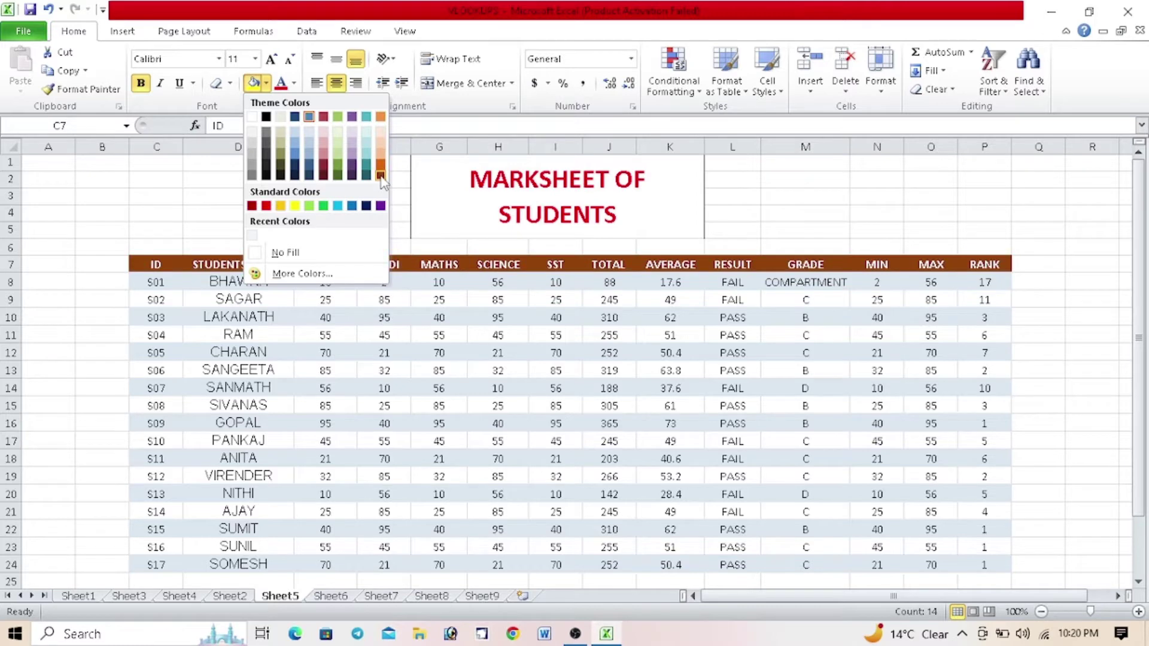
click(382, 164)
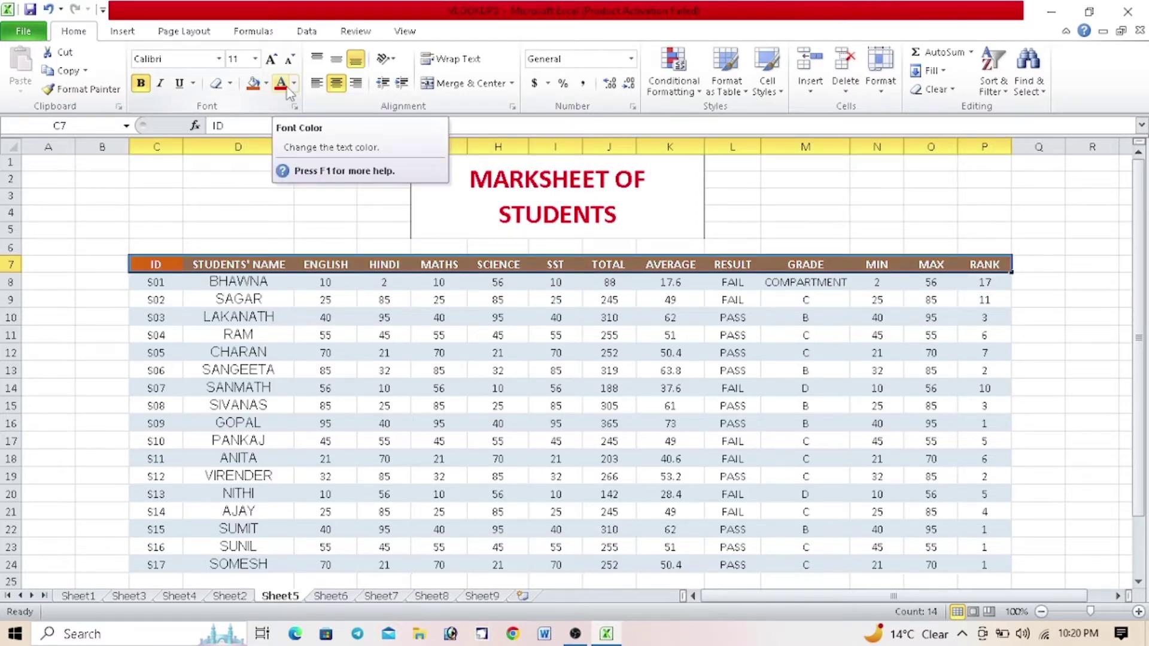
drag(239, 281, 232, 551)
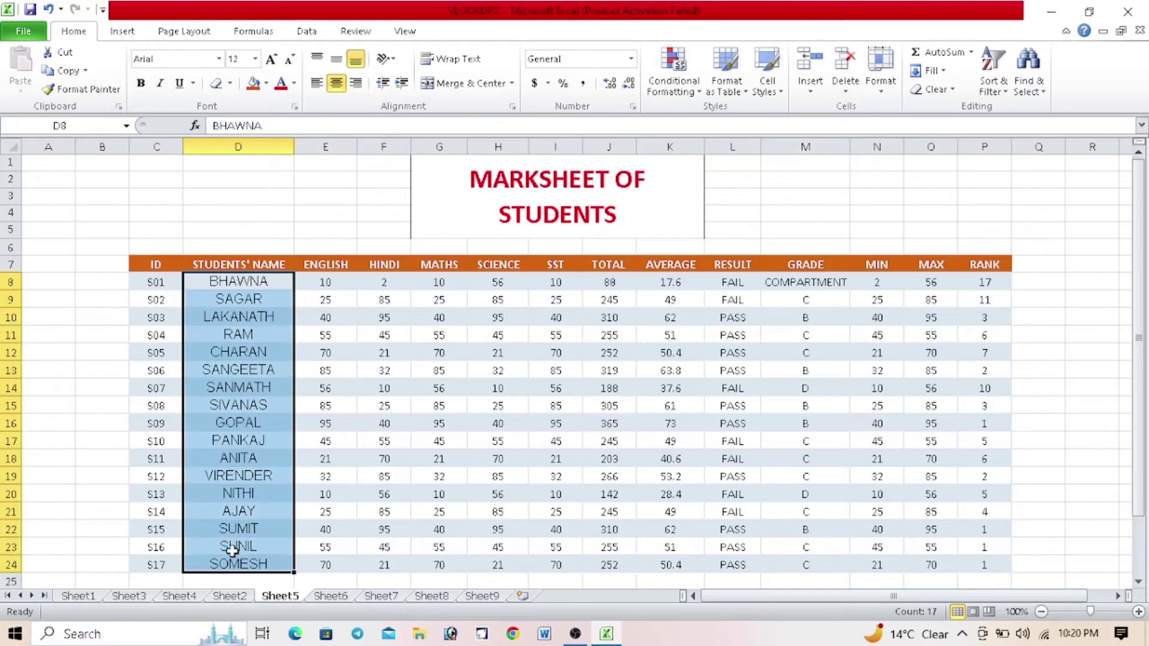
click(294, 84)
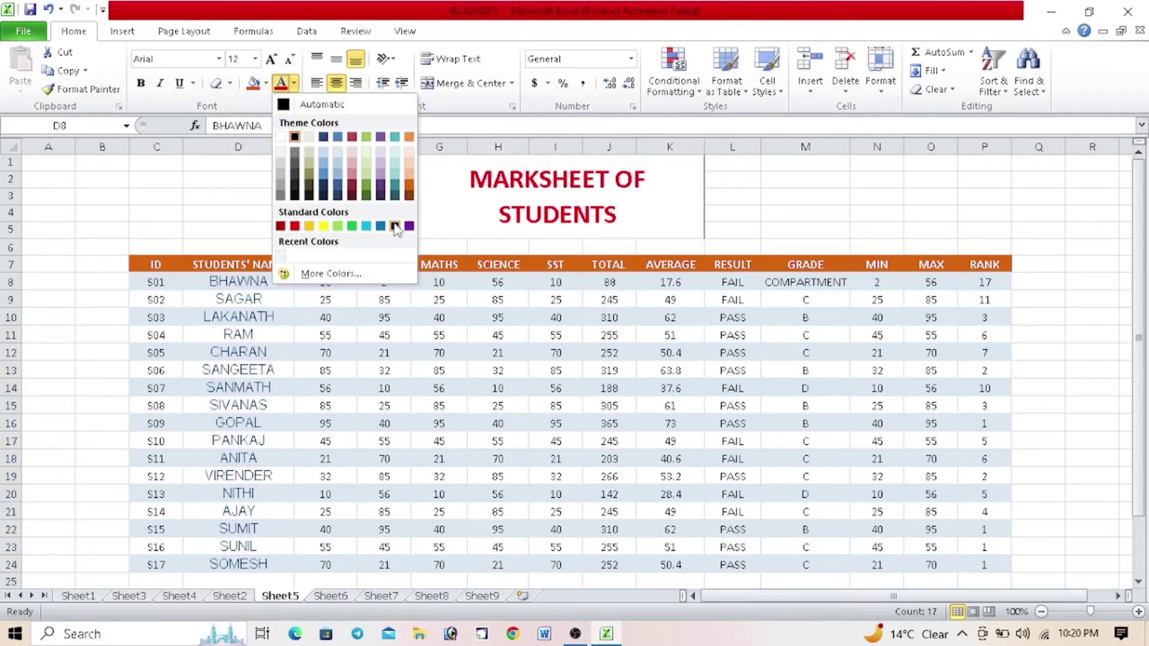
click(411, 181)
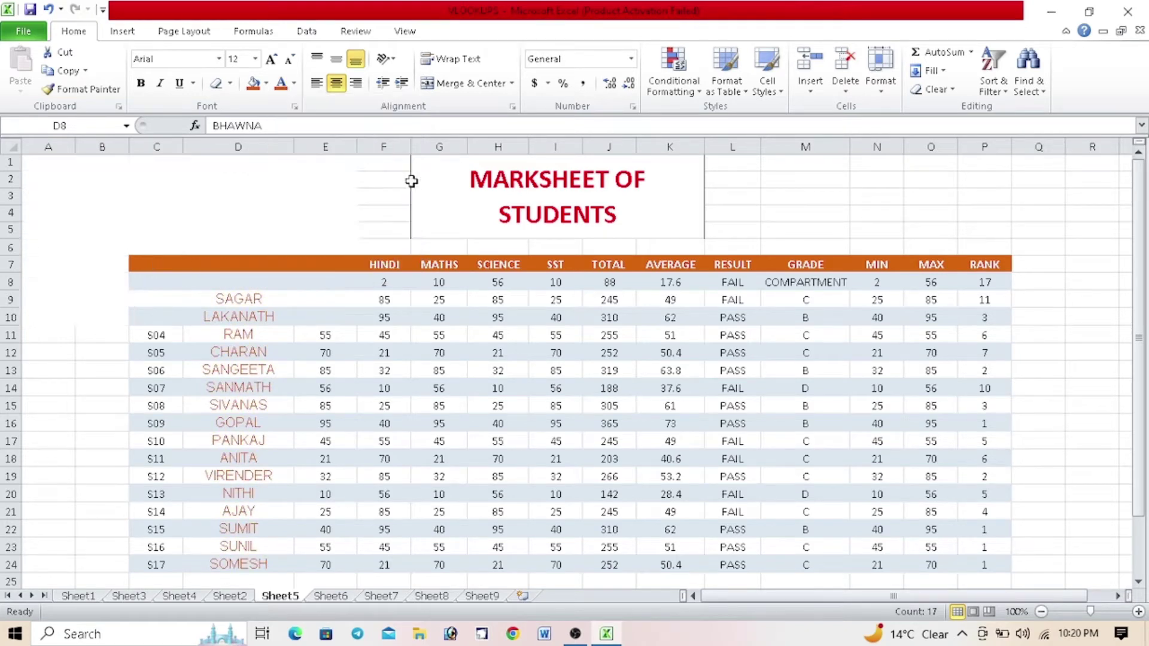
click(323, 212)
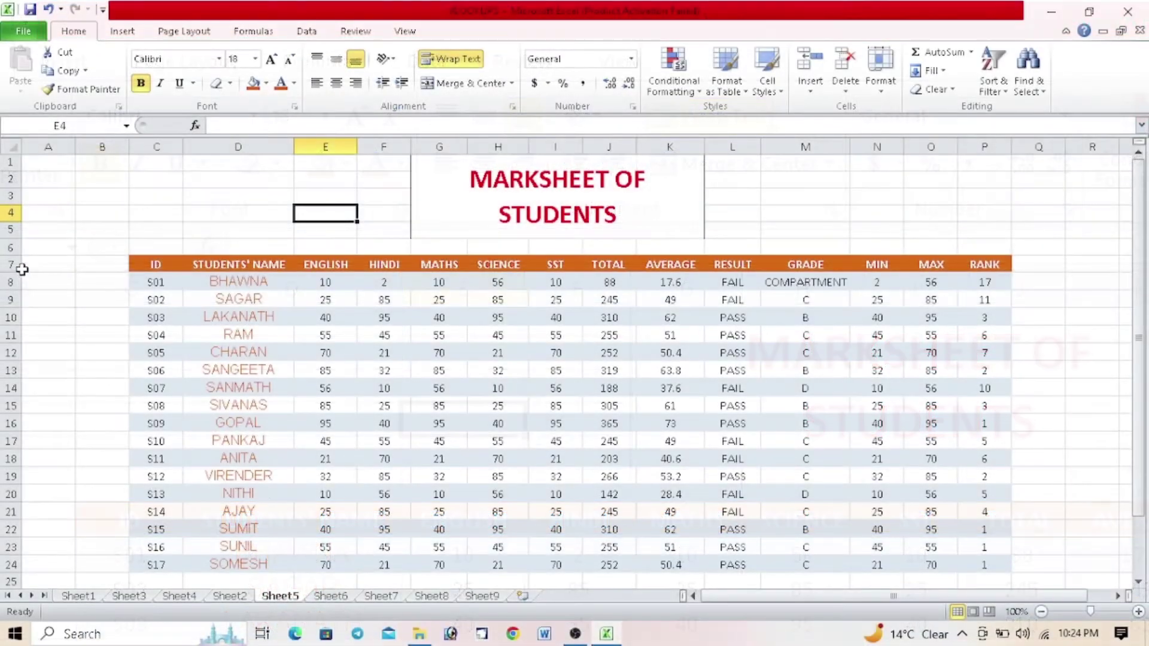
Heighten row 7 and middle-align its labels, keeping them horizontally centred.
drag(17, 281, 17, 331)
click(10, 293)
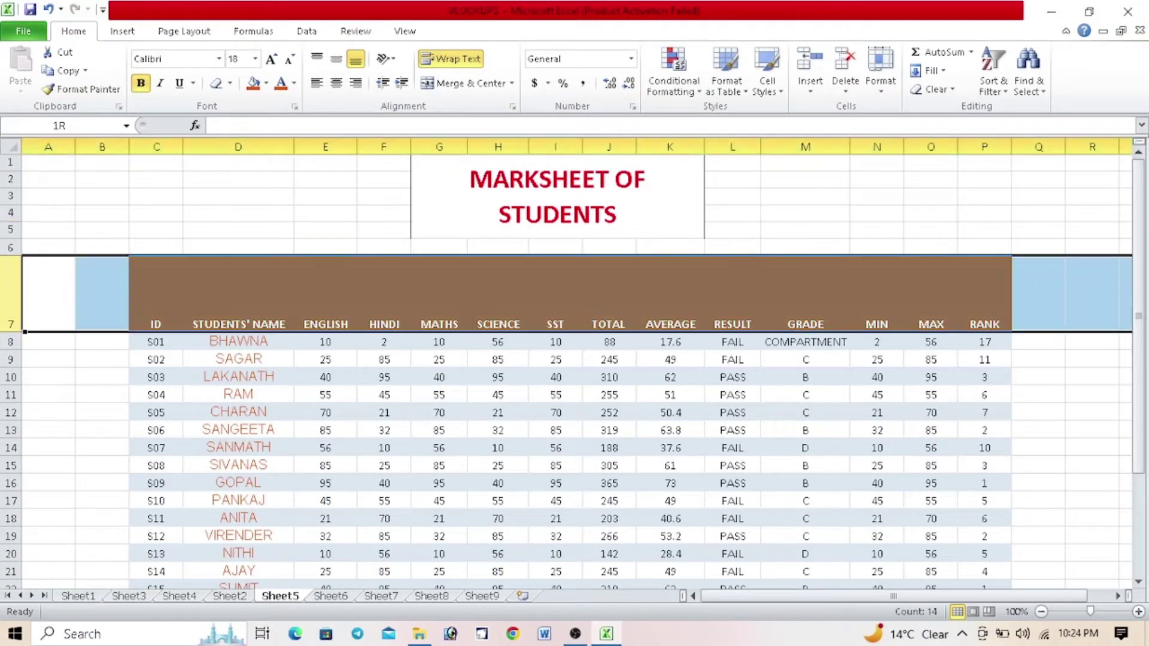
click(337, 60)
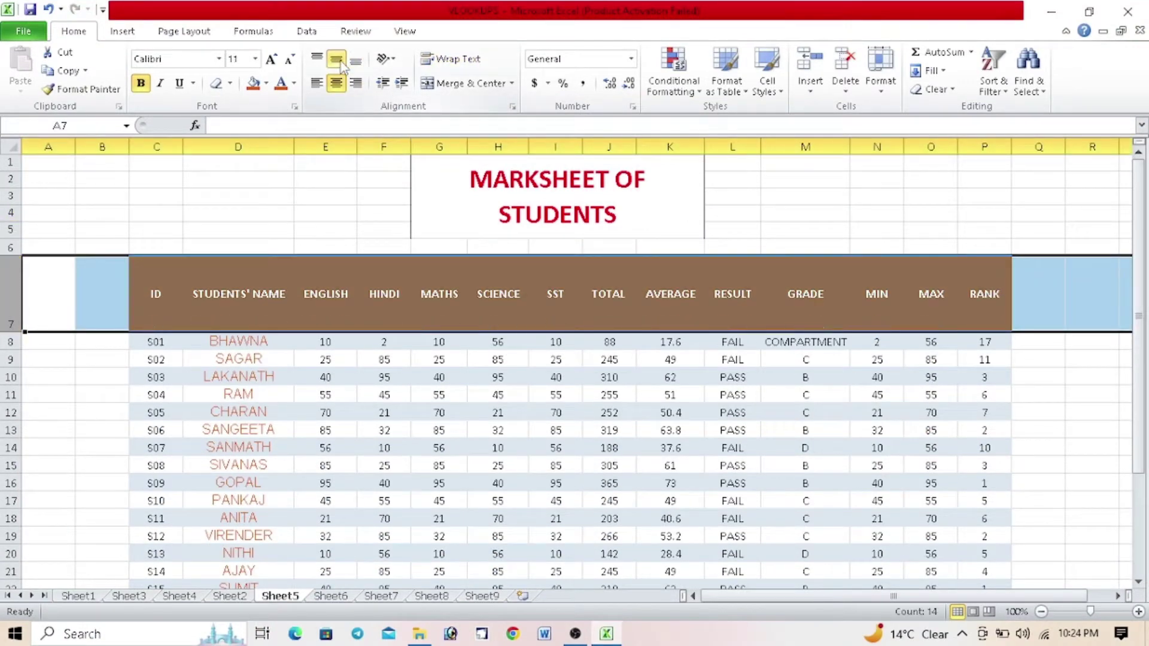
click(321, 62)
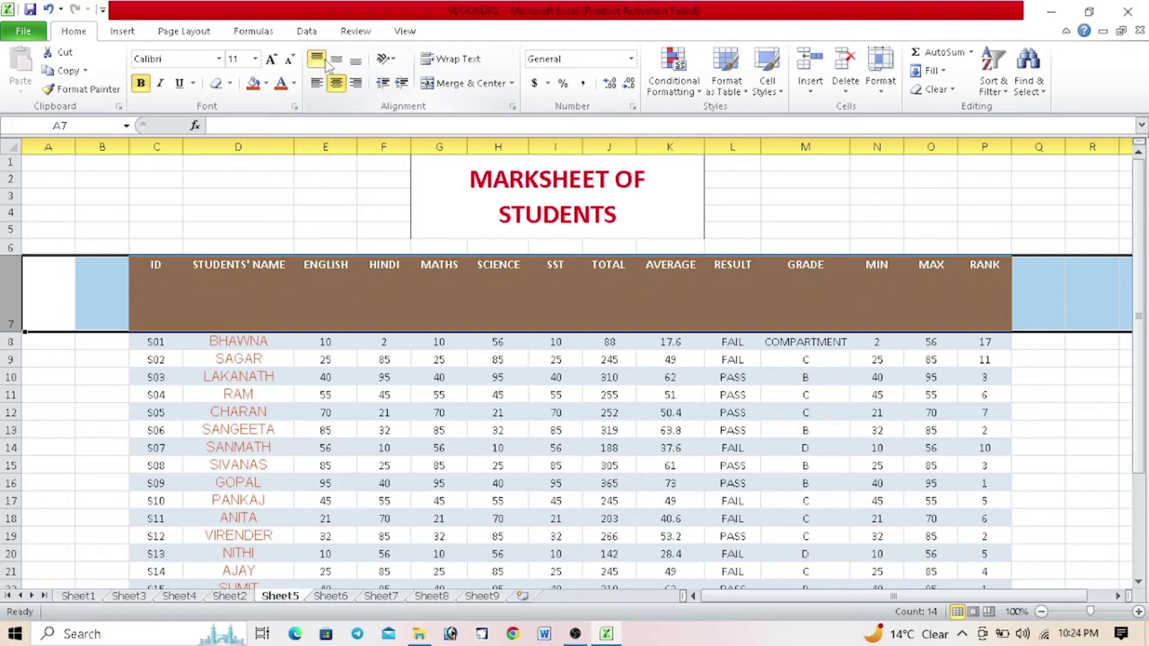
click(356, 60)
click(336, 64)
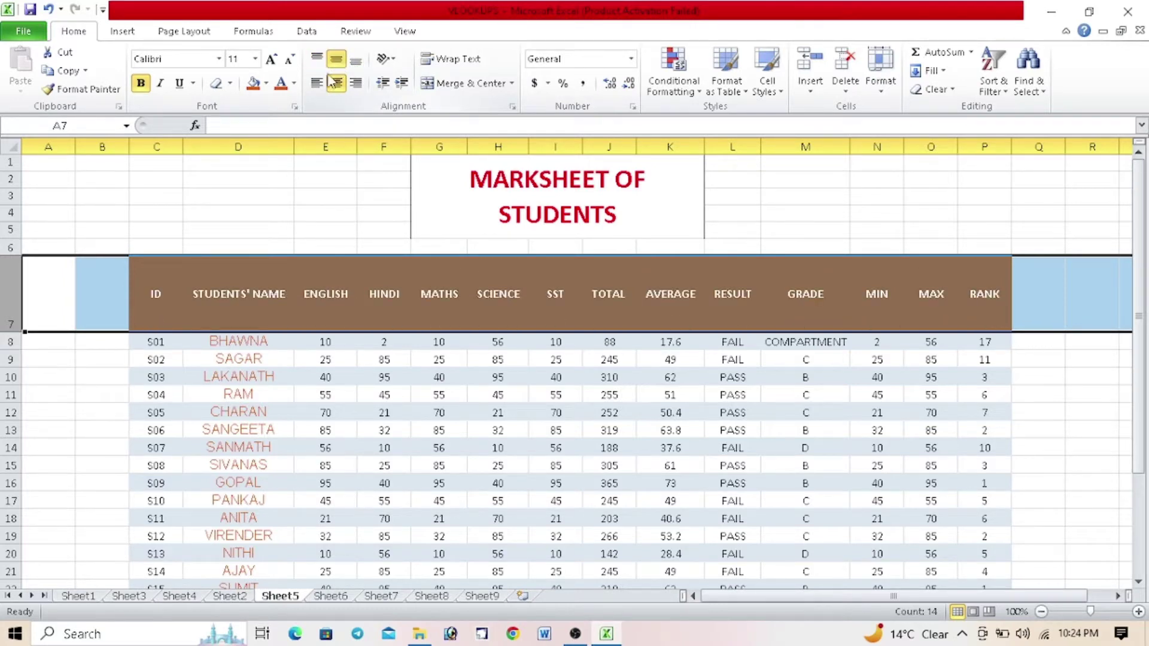
click(336, 84)
click(337, 85)
click(317, 83)
click(336, 83)
click(356, 83)
click(337, 85)
Angle the header labels counterclockwise after trying other orientations.
click(390, 60)
click(443, 79)
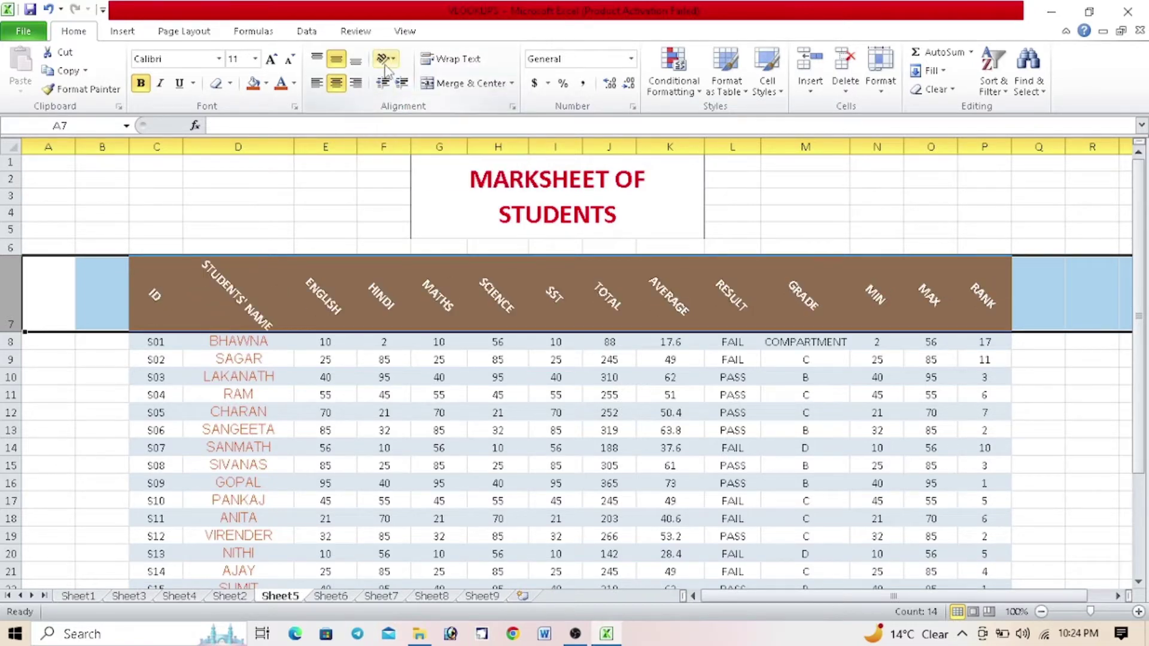
click(386, 59)
click(443, 79)
click(386, 59)
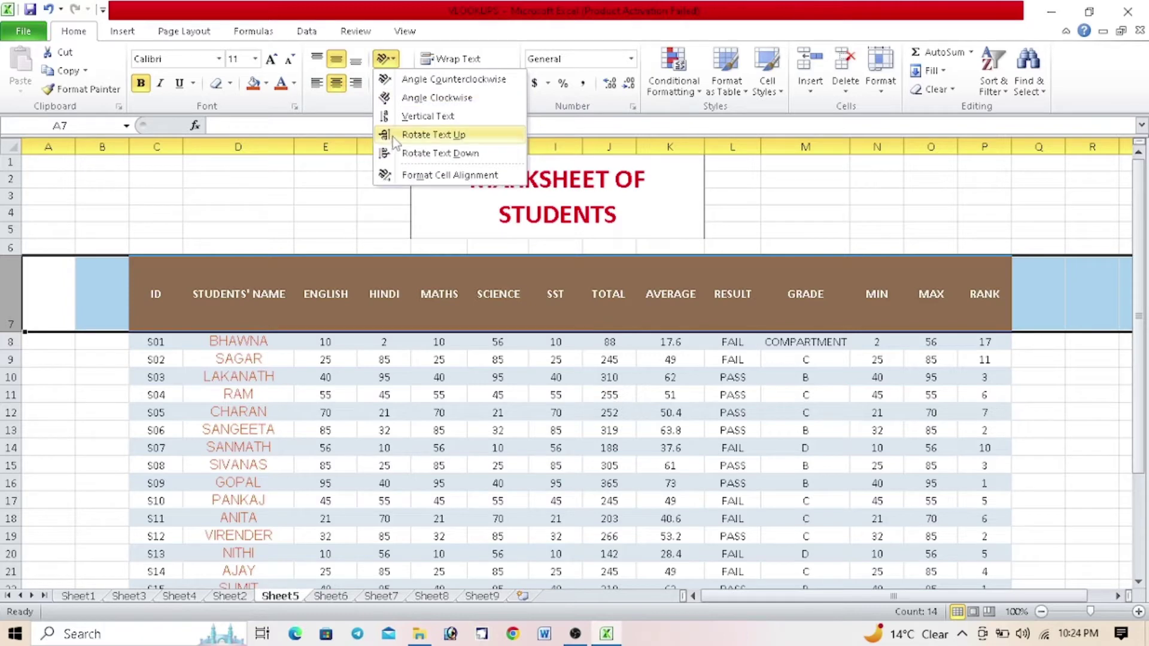
click(419, 135)
click(386, 59)
click(402, 151)
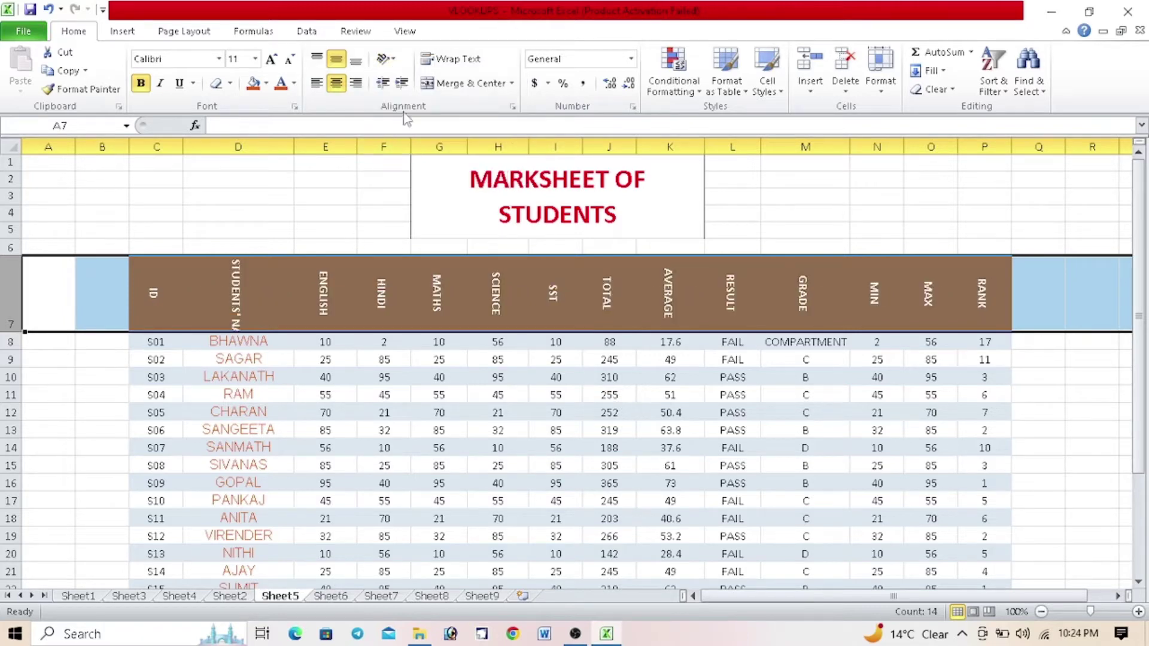
click(386, 58)
click(437, 79)
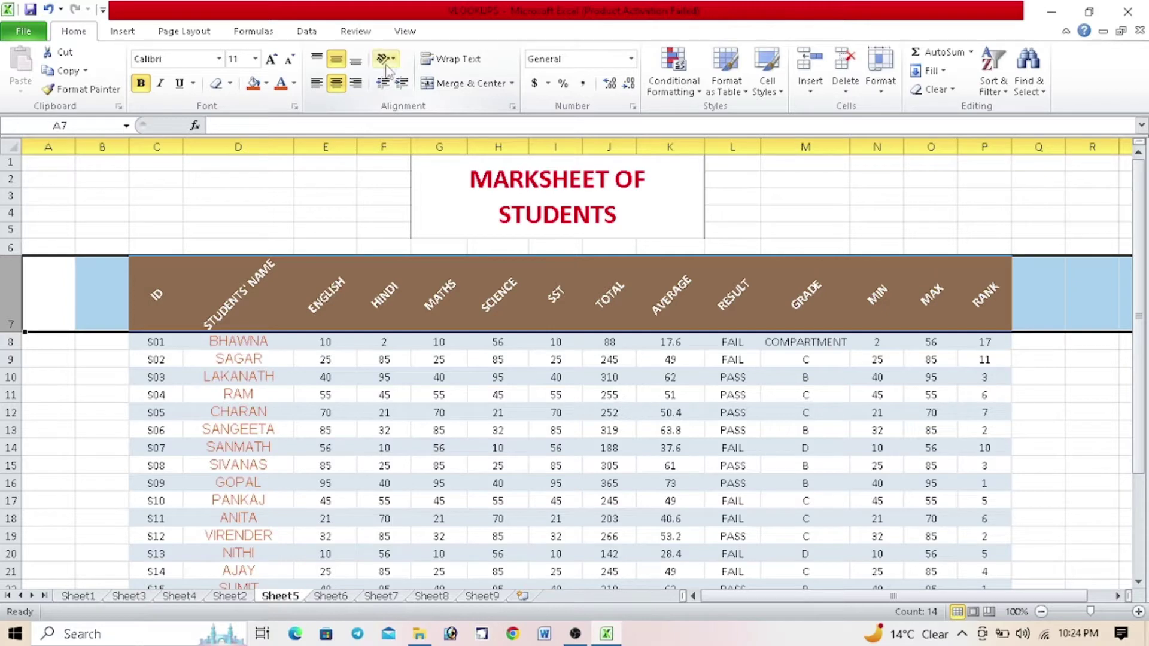
click(937, 89)
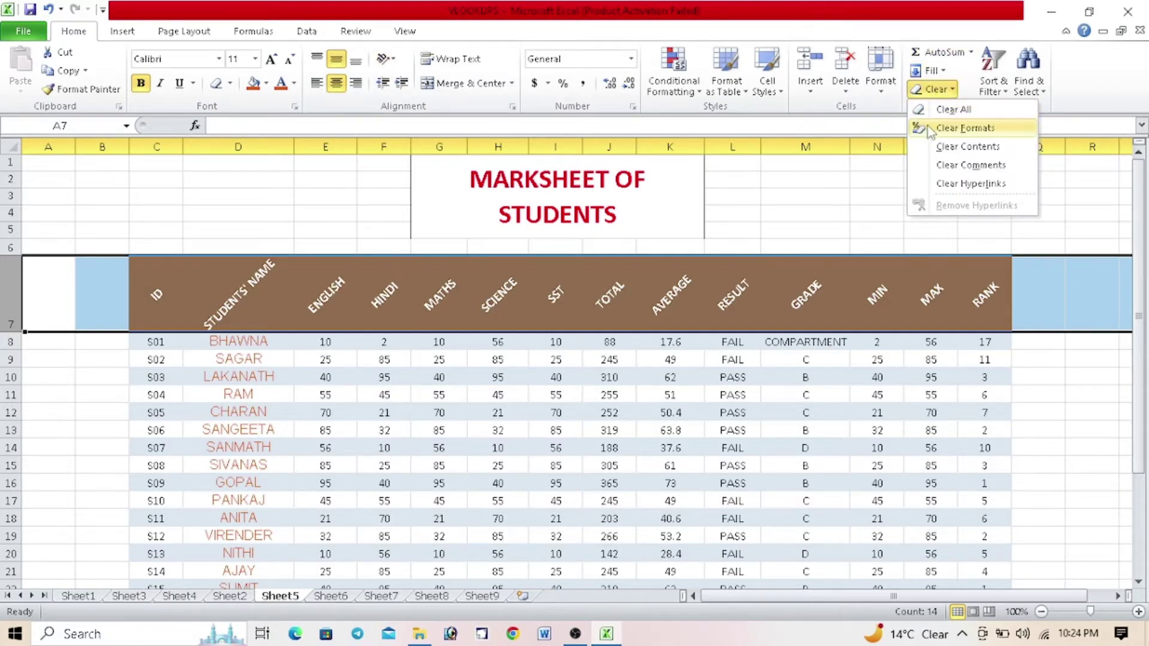
Clear the header row formatting, centre its labels and restore row 7's height.
click(958, 131)
click(336, 83)
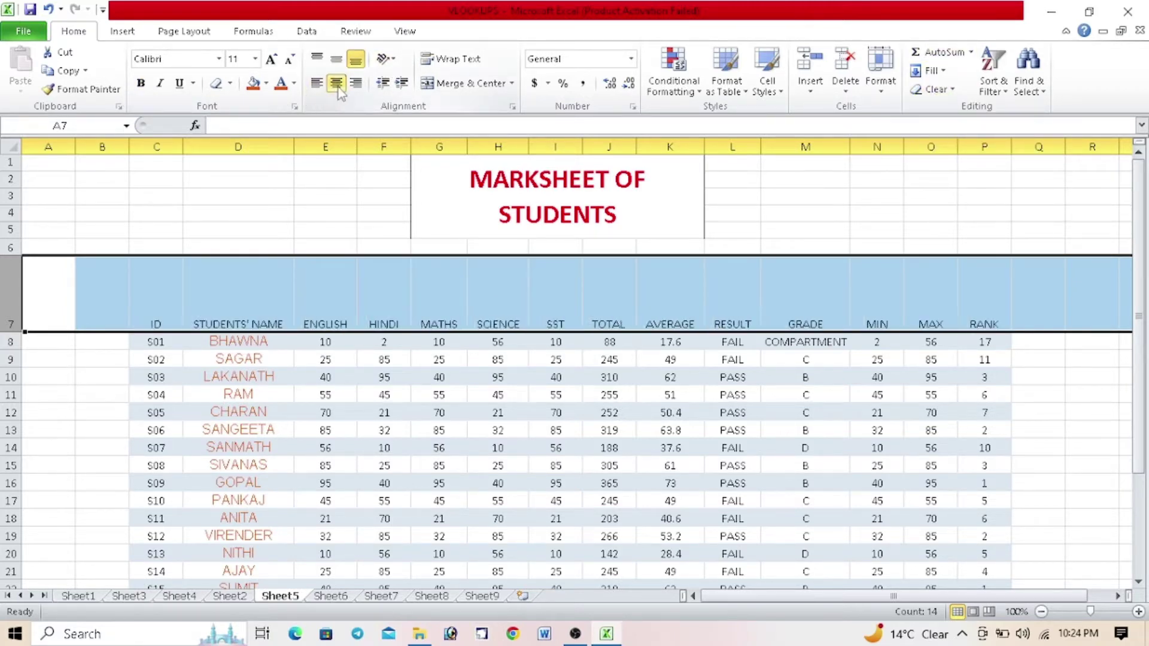
double_click(12, 332)
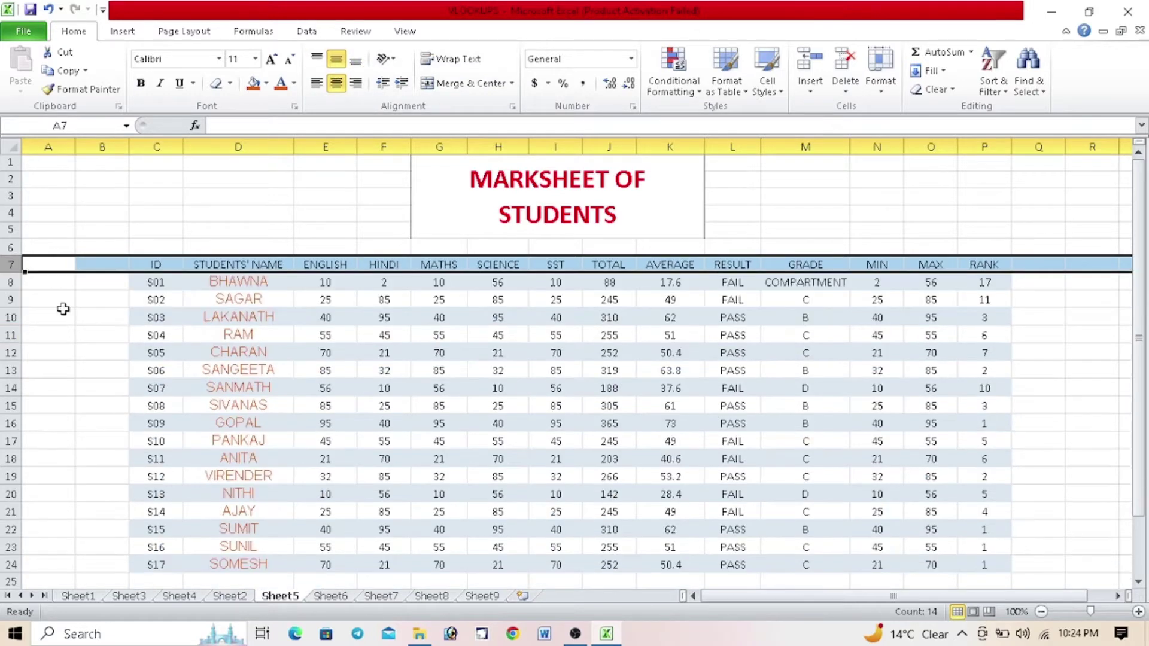
click(155, 299)
Select C7:P7 and try left alignment with indent versus centred labels.
drag(179, 264, 981, 264)
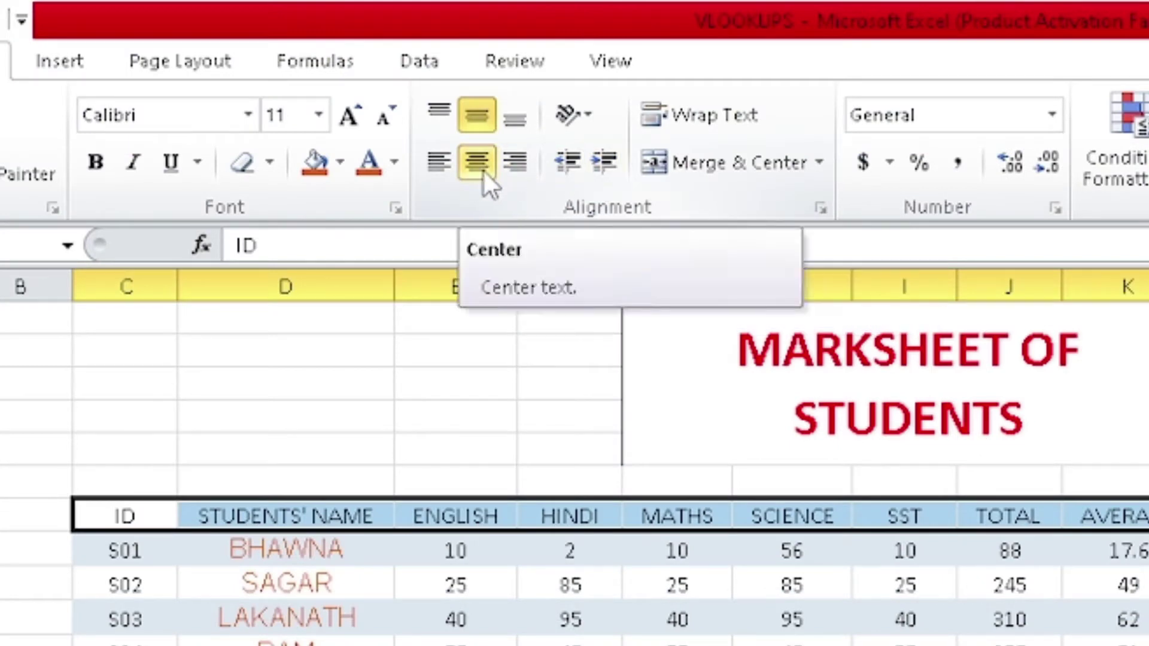
click(440, 169)
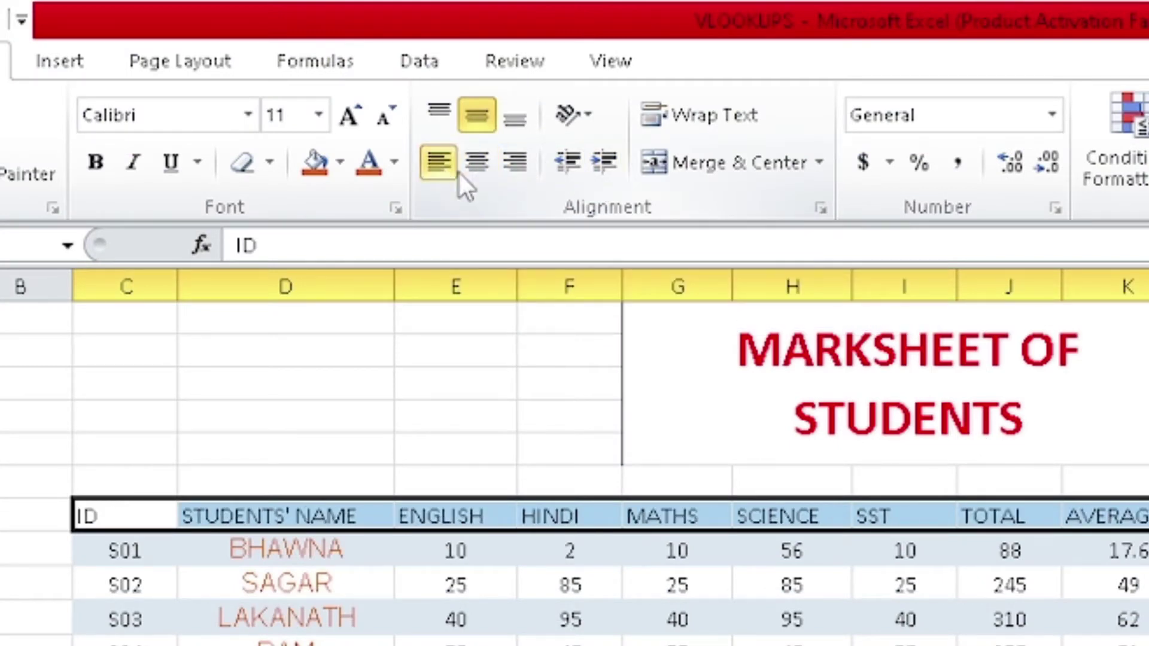
click(613, 157)
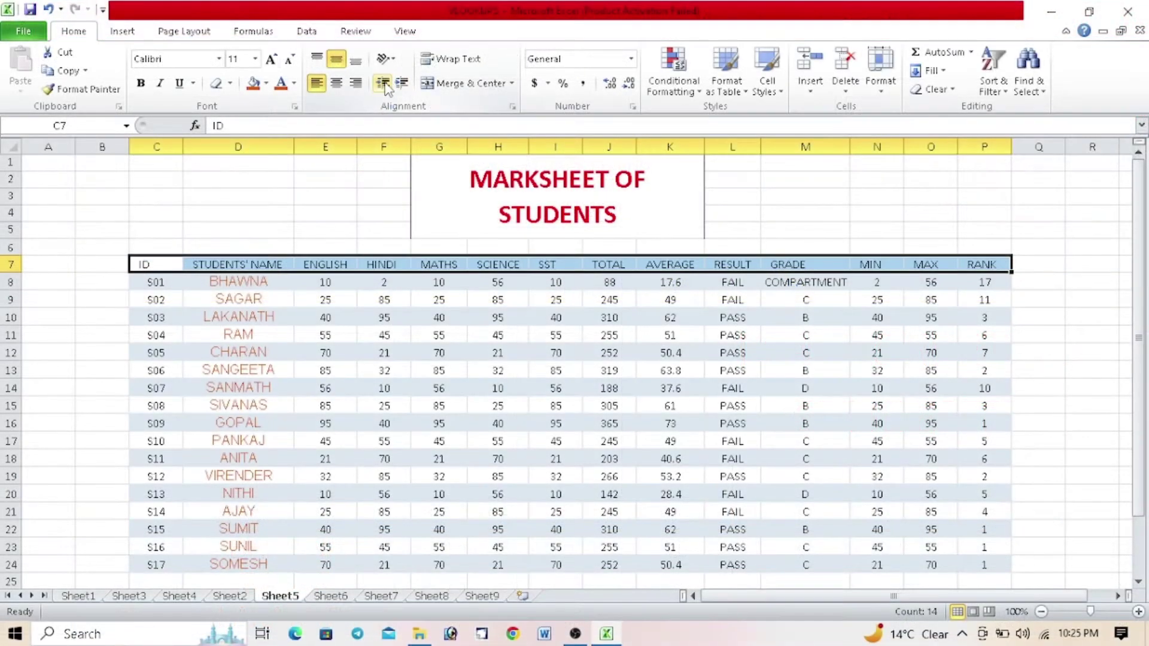
click(383, 84)
click(402, 84)
click(383, 84)
click(337, 85)
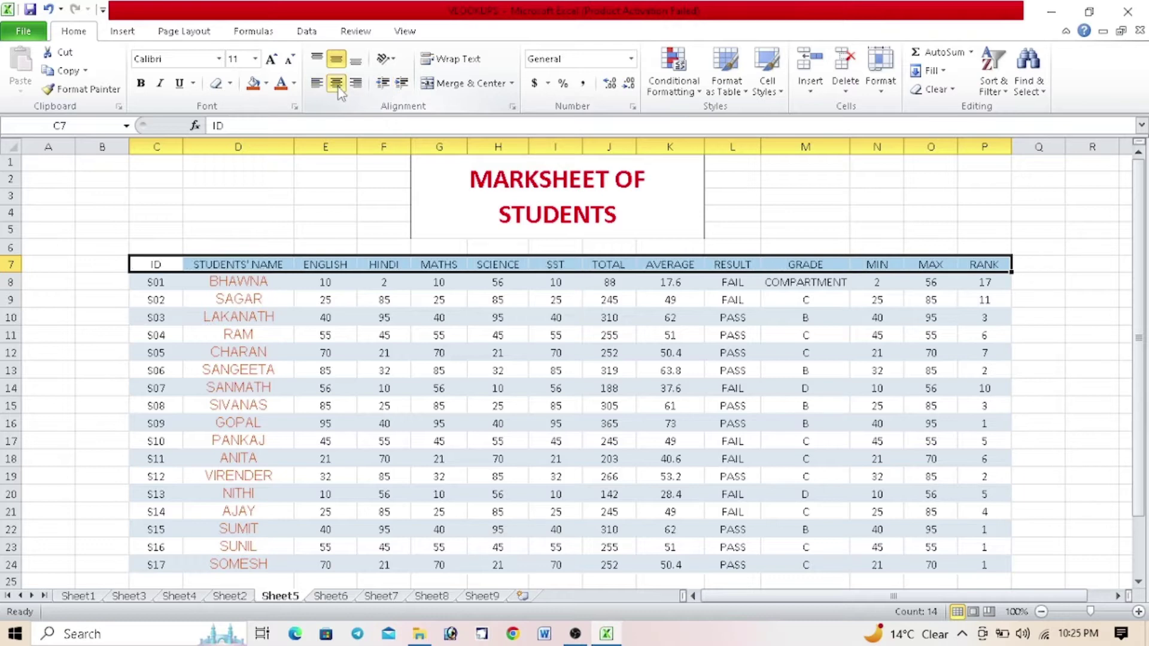
Left-align the header labels and settle on a one-step indent.
click(382, 84)
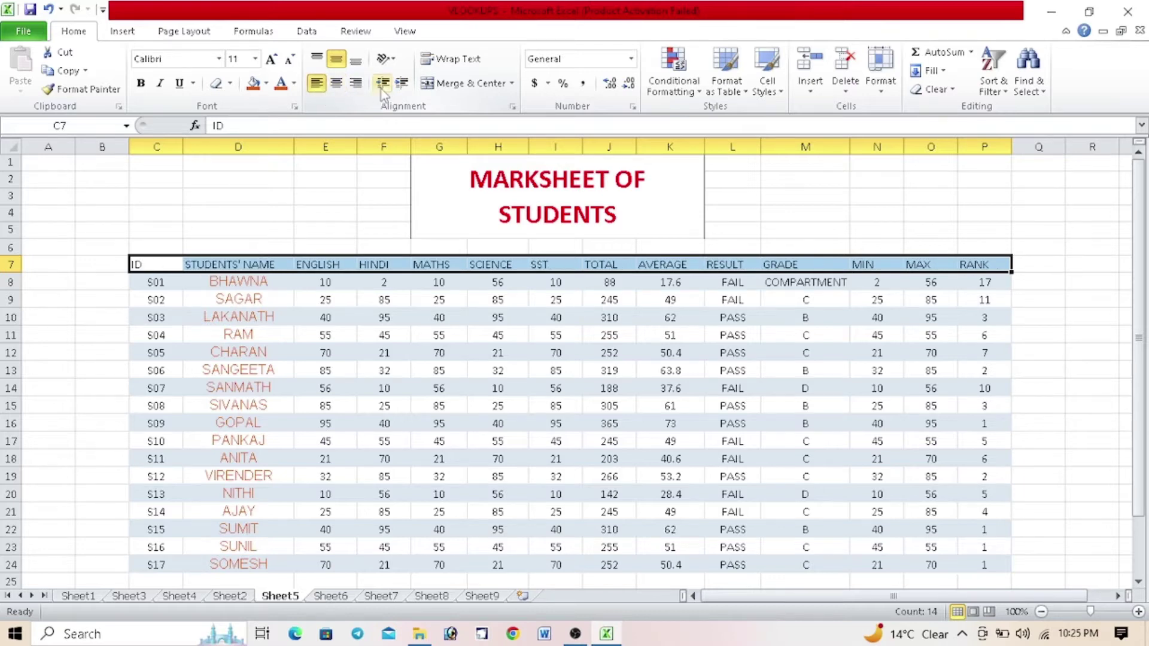
click(402, 84)
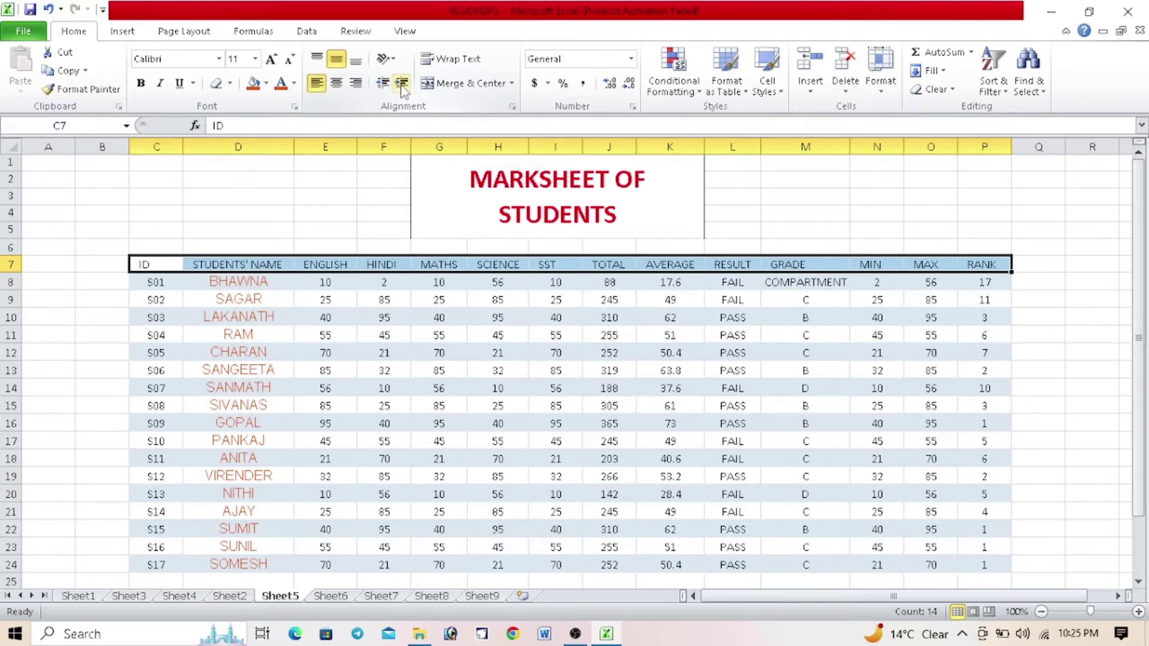
click(402, 83)
click(402, 84)
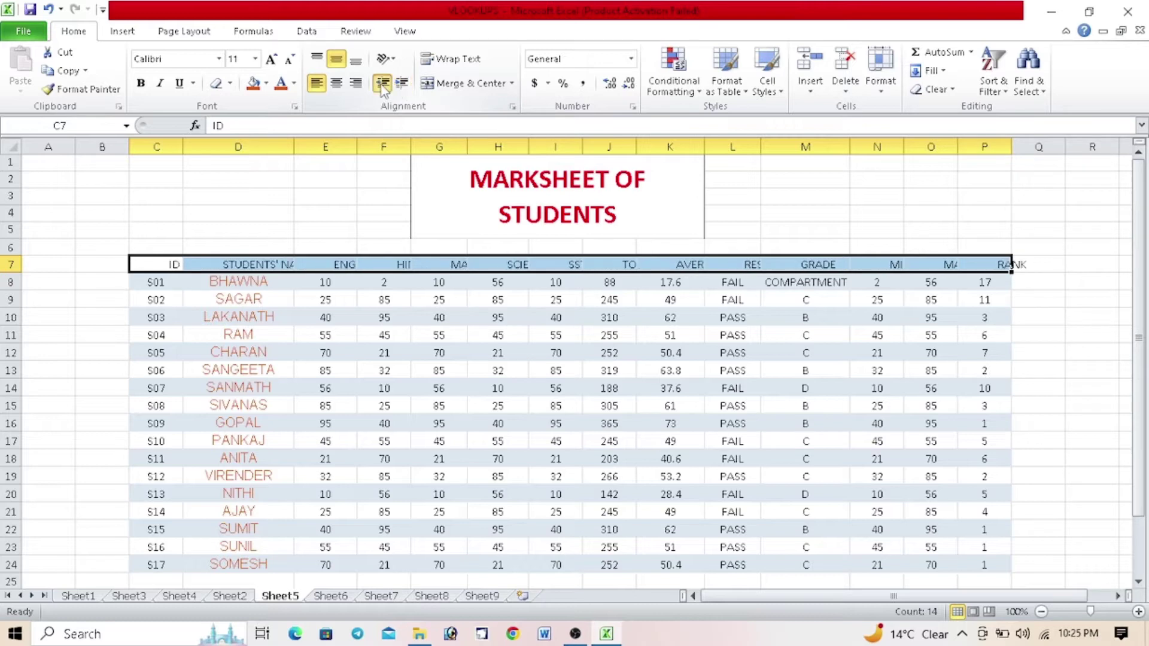
click(382, 84)
click(382, 83)
click(381, 84)
click(402, 83)
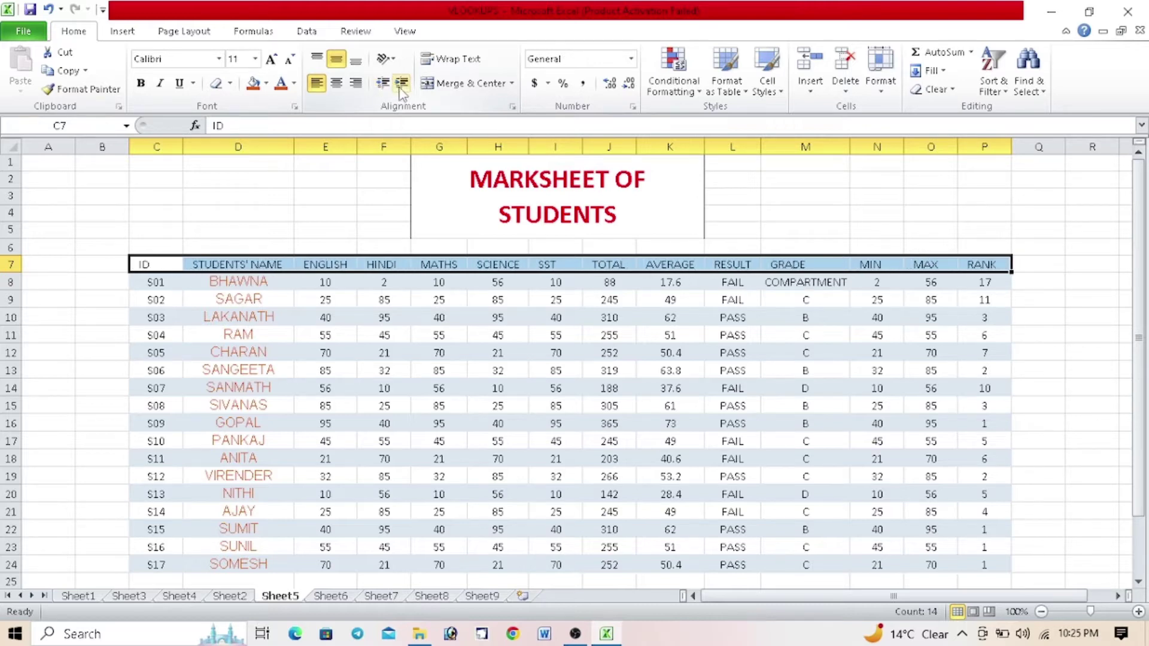
Select M1:Q5 beside the title and merge it into one centred cell.
click(326, 230)
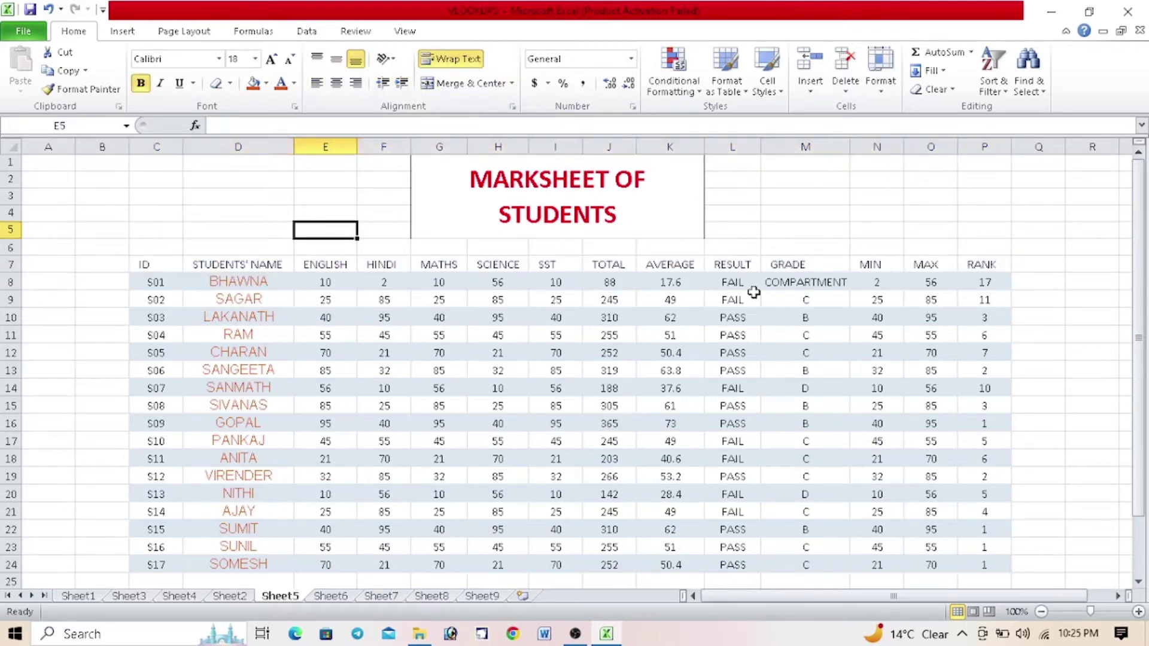
scroll(754, 299, down, 5)
scroll(686, 364, up, 5)
drag(810, 159, 1026, 231)
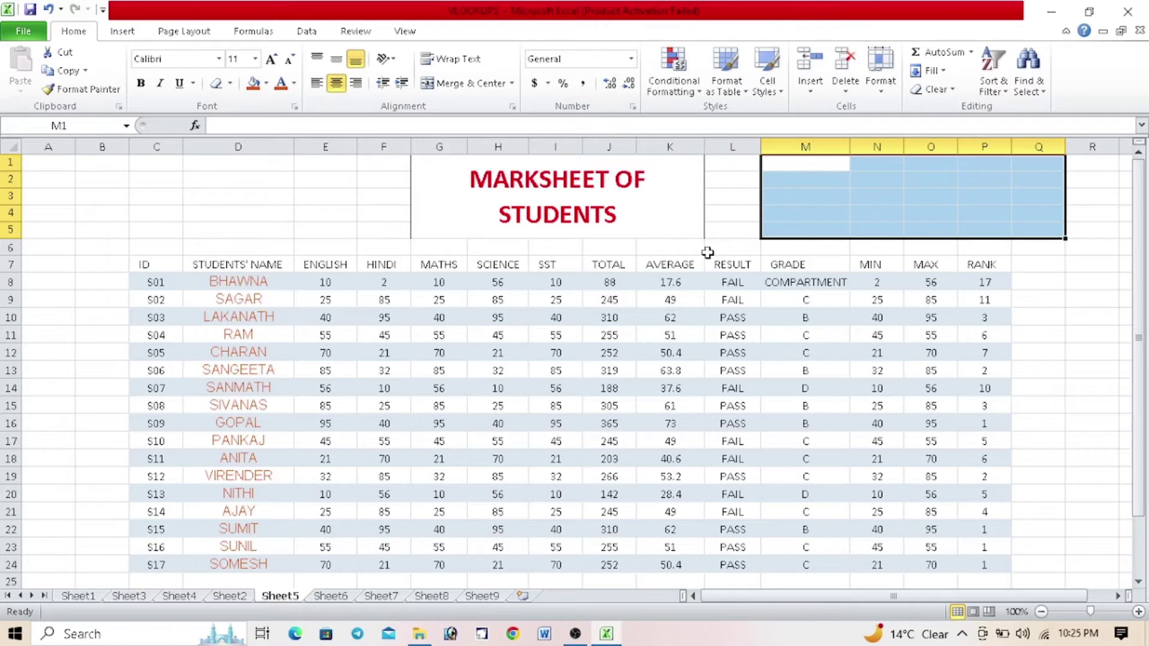
click(469, 85)
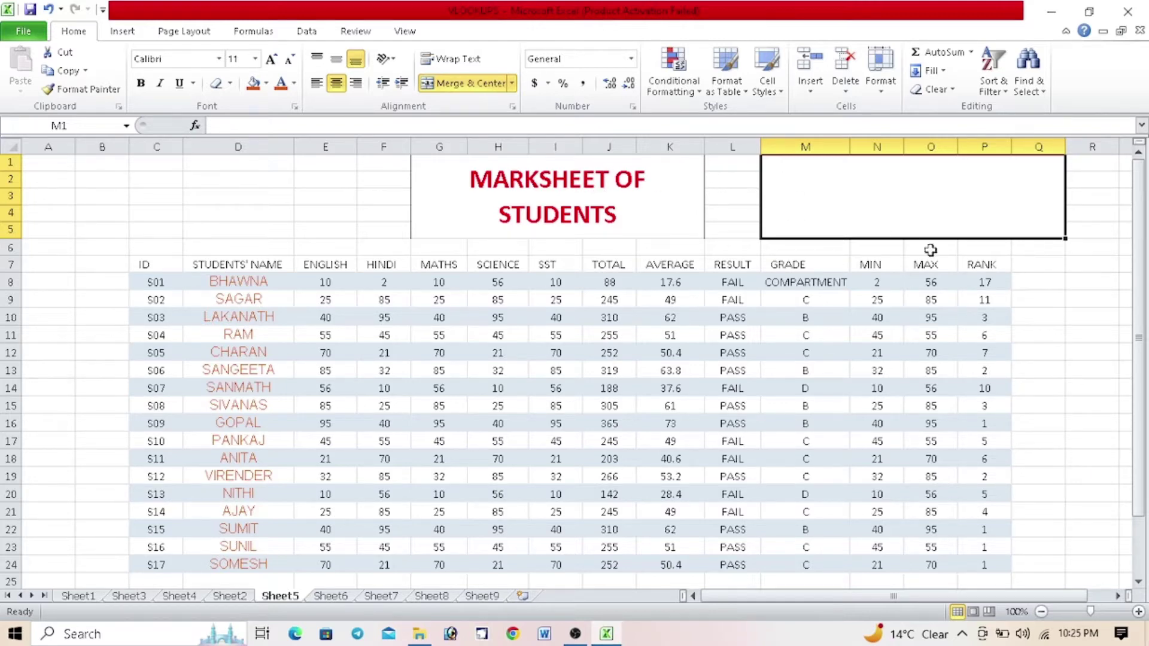
click(1069, 318)
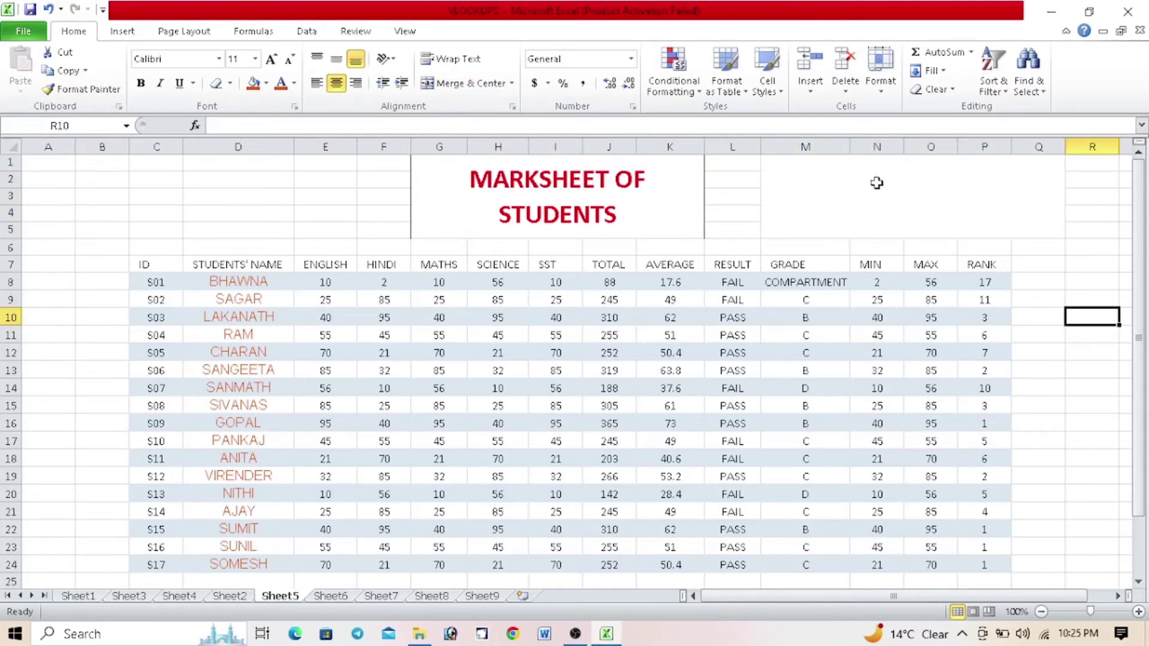
Switch the M1:Q5 block to Merge Across, one wide cell per row.
click(838, 196)
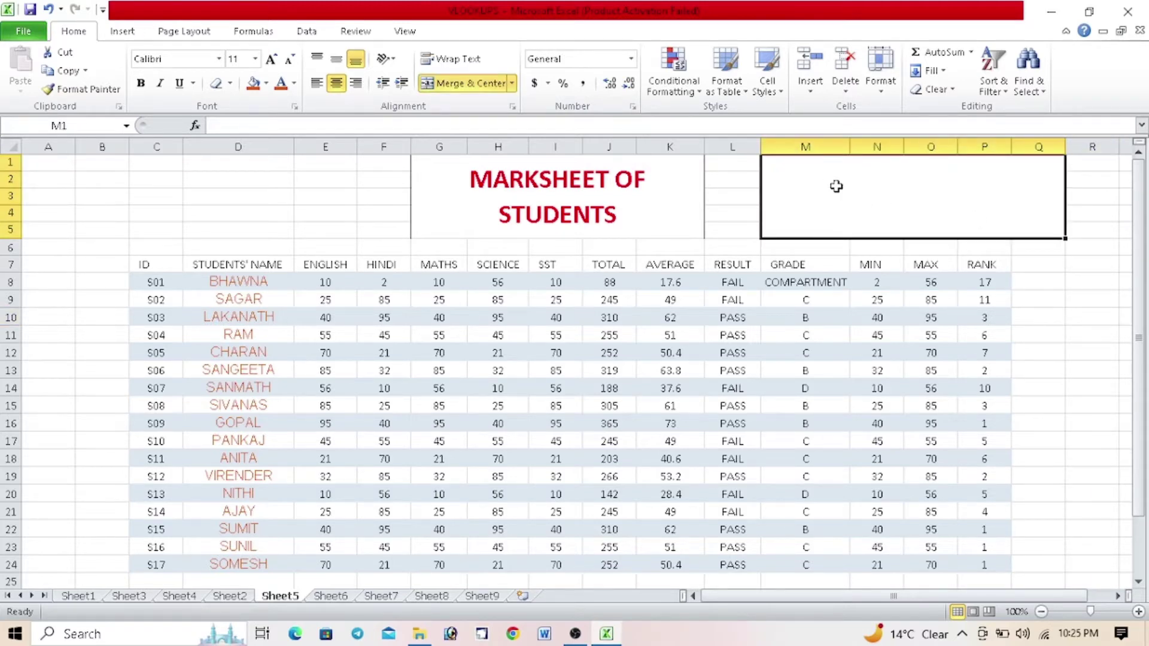
click(512, 83)
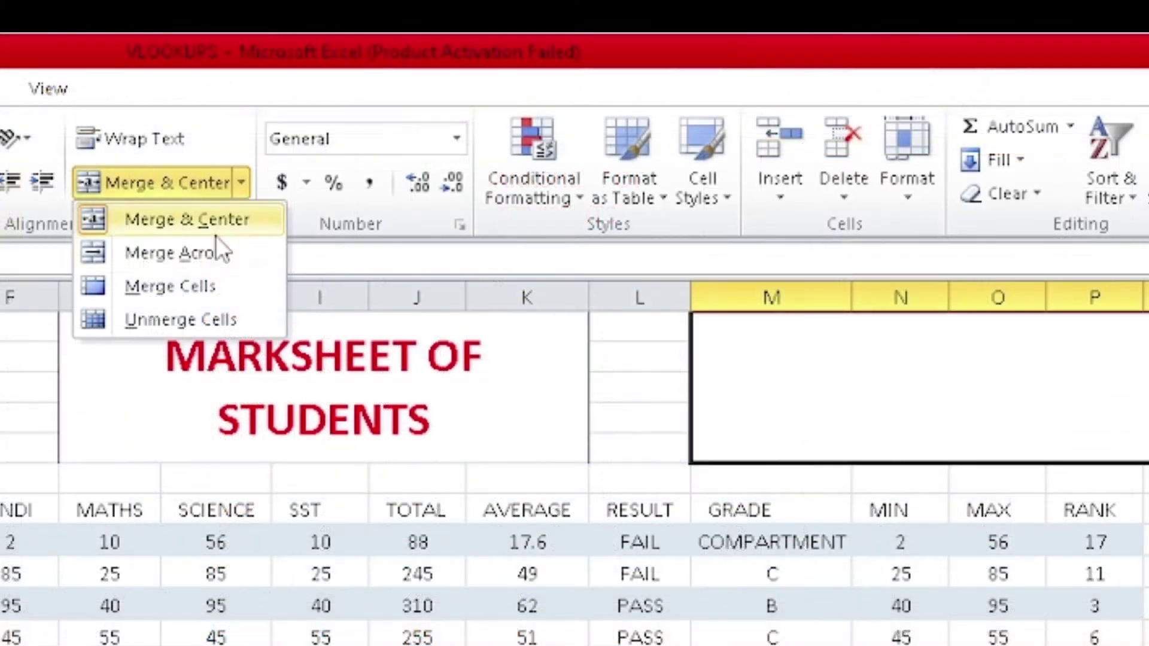
click(203, 251)
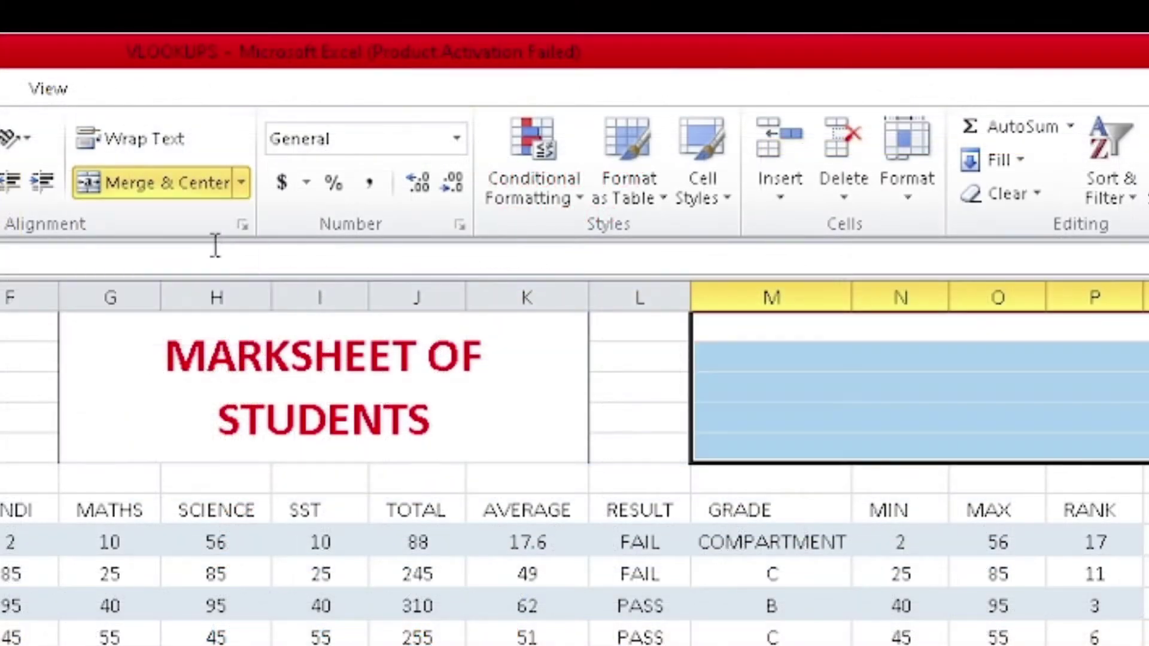
click(617, 390)
click(859, 336)
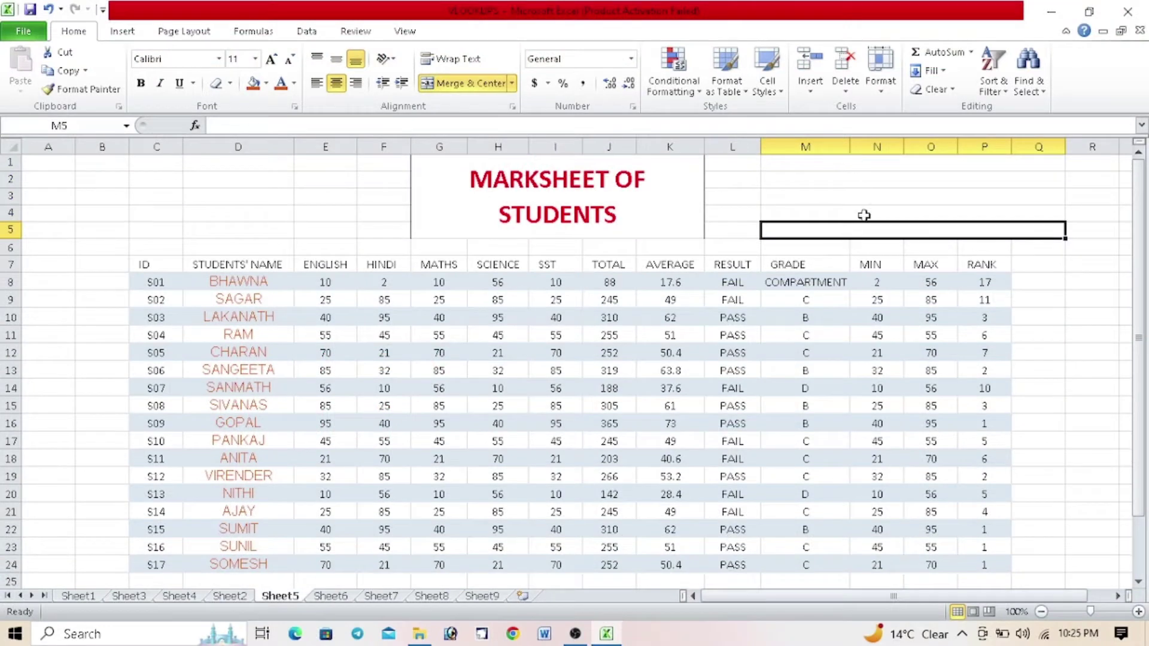
drag(868, 159, 875, 225)
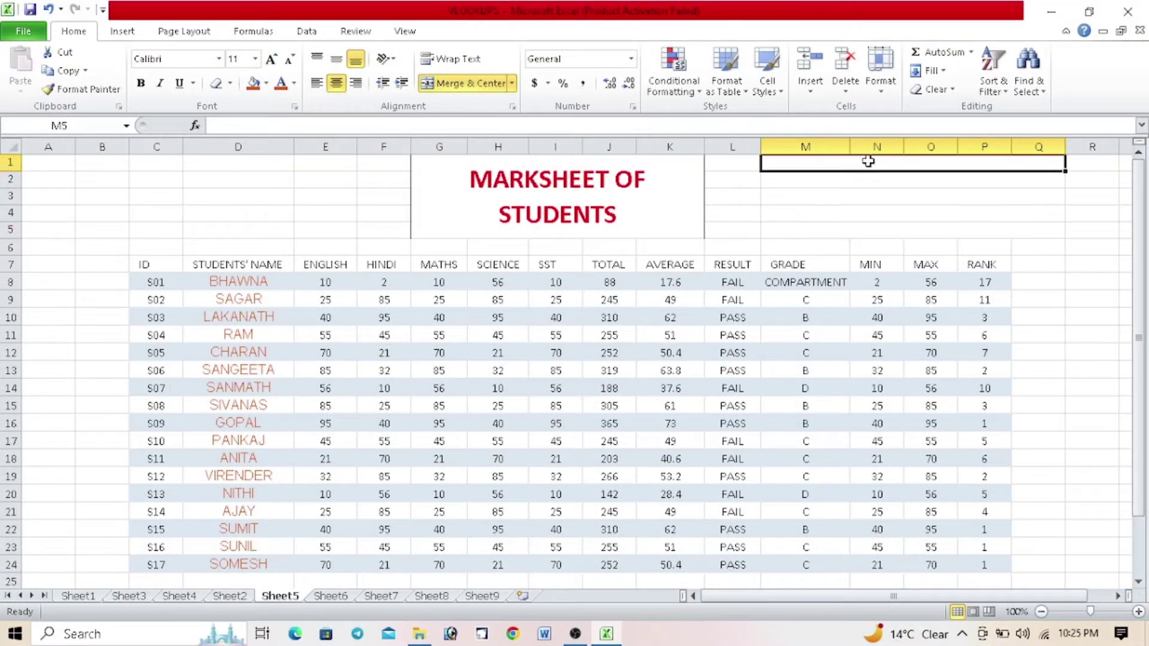
drag(848, 161, 852, 228)
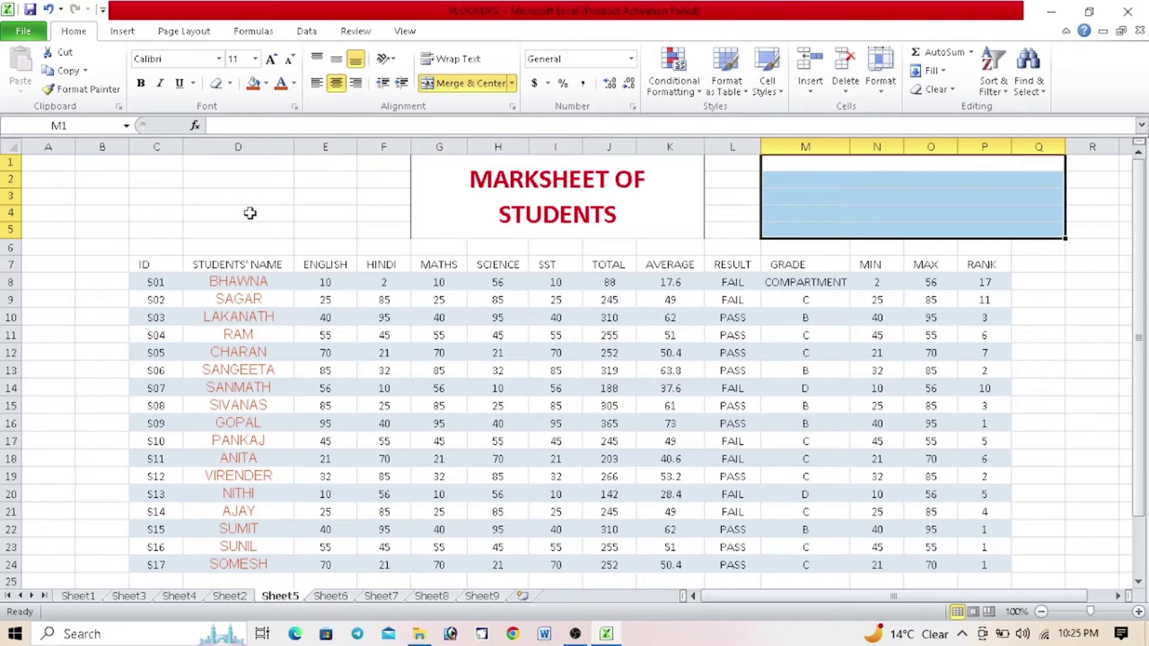
scroll(250, 213, down, 3)
scroll(249, 243, down, 3)
click(446, 305)
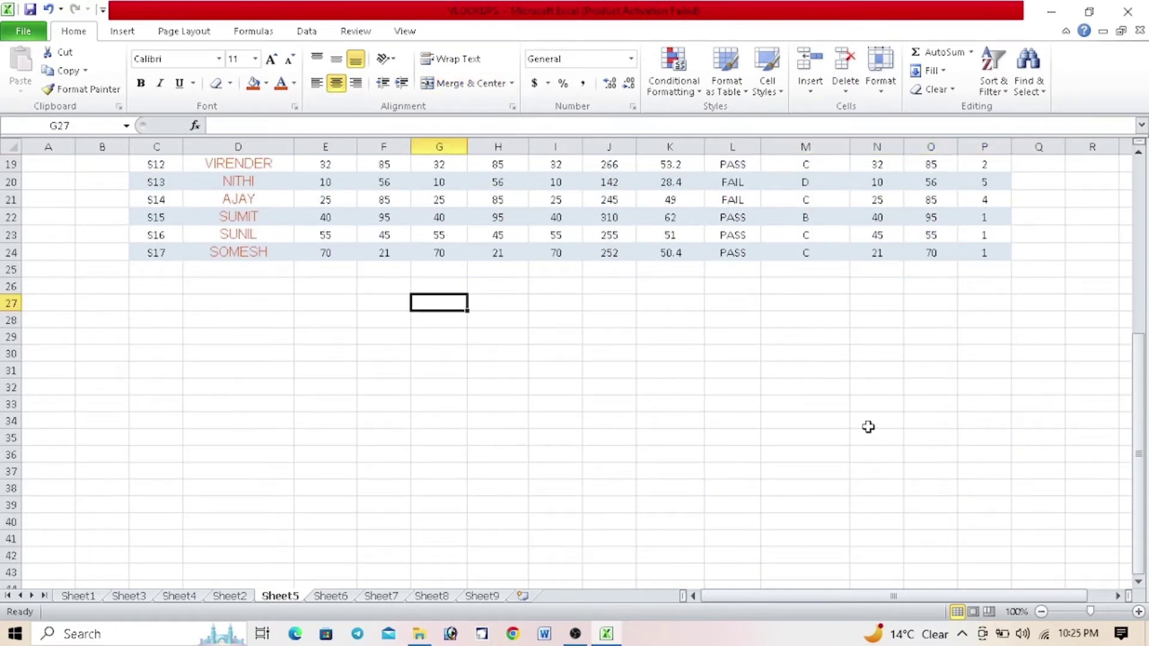
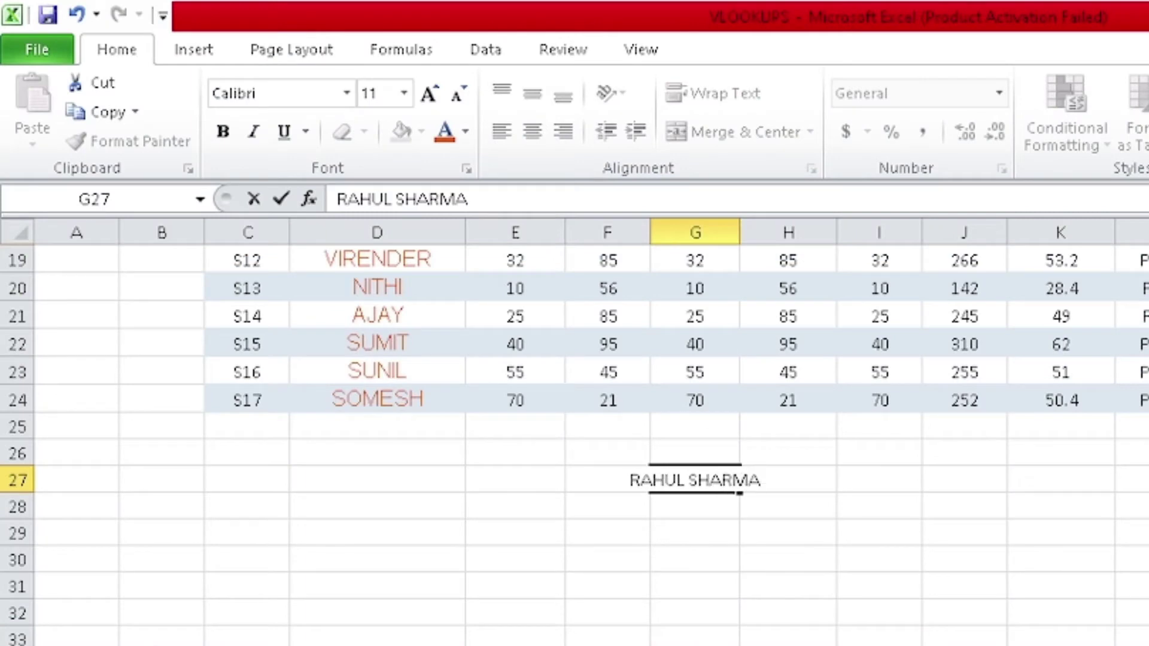
click(803, 631)
Apply Wrap Text to G27 so the name splits onto two lines.
click(694, 486)
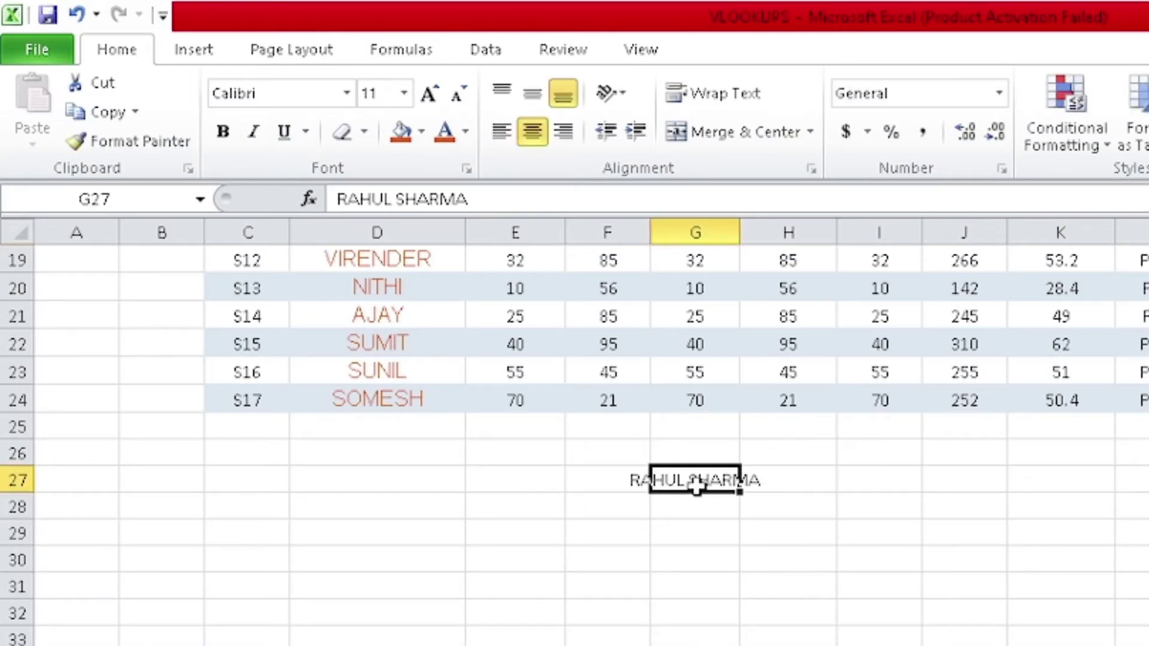
click(630, 481)
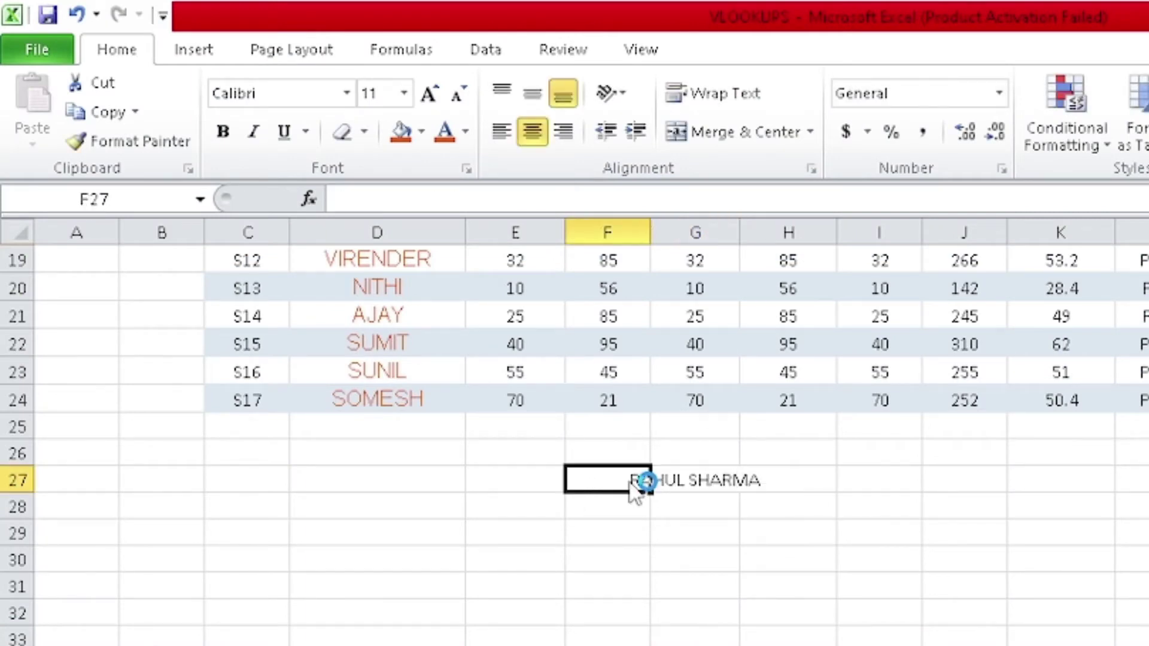
click(698, 479)
click(770, 477)
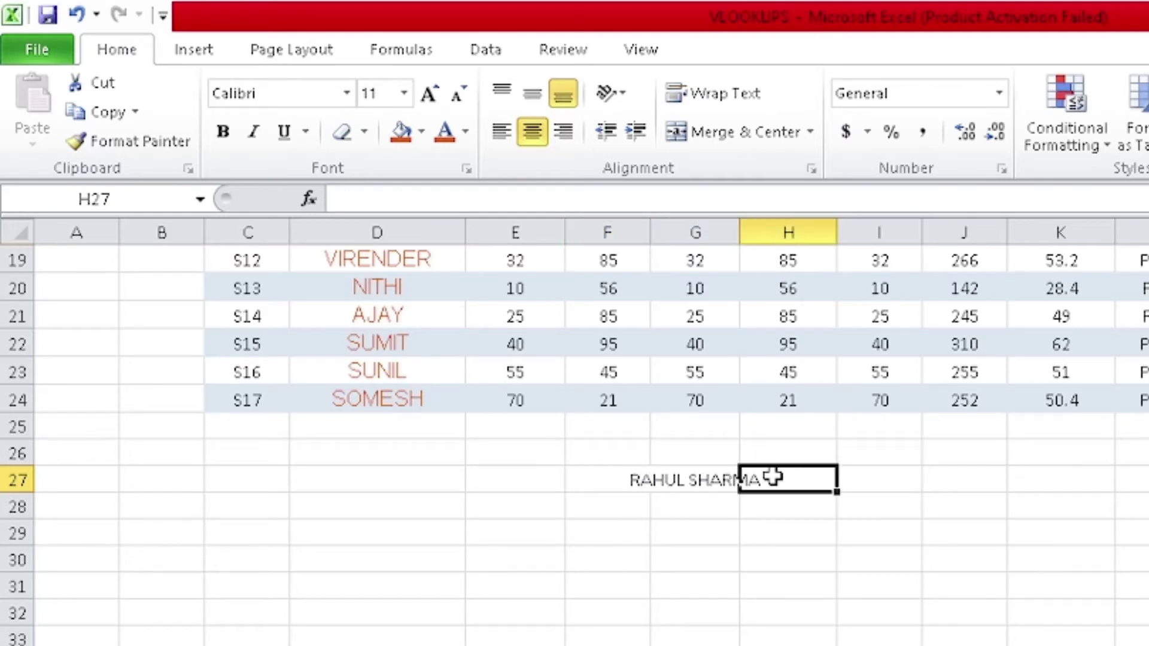
click(719, 481)
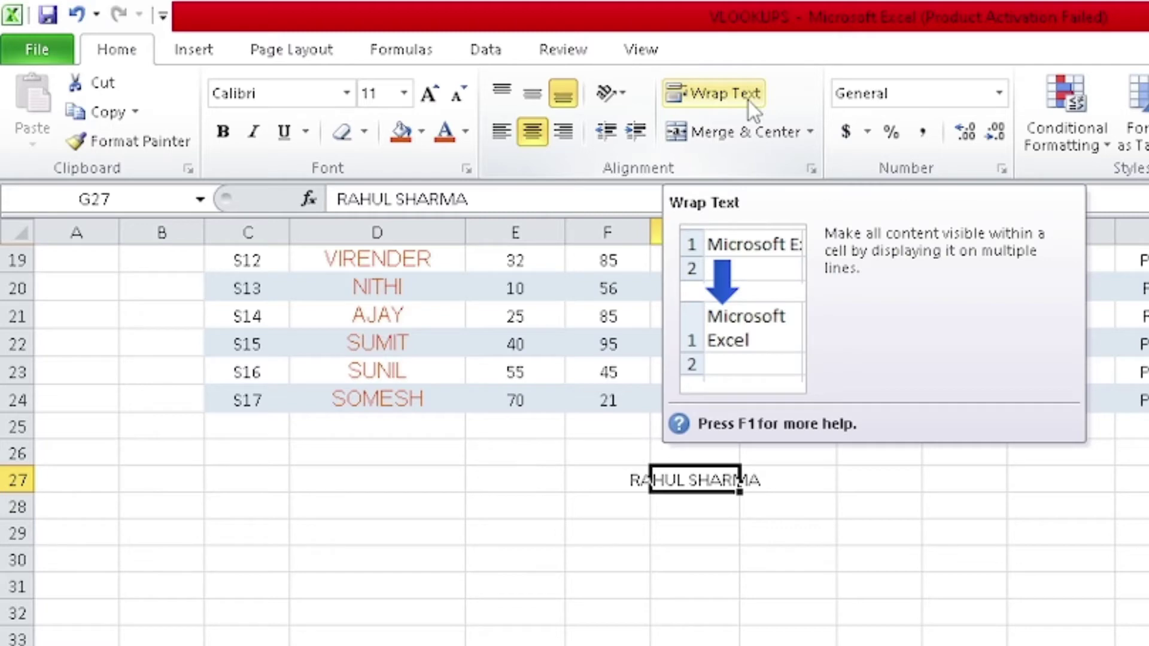
click(748, 101)
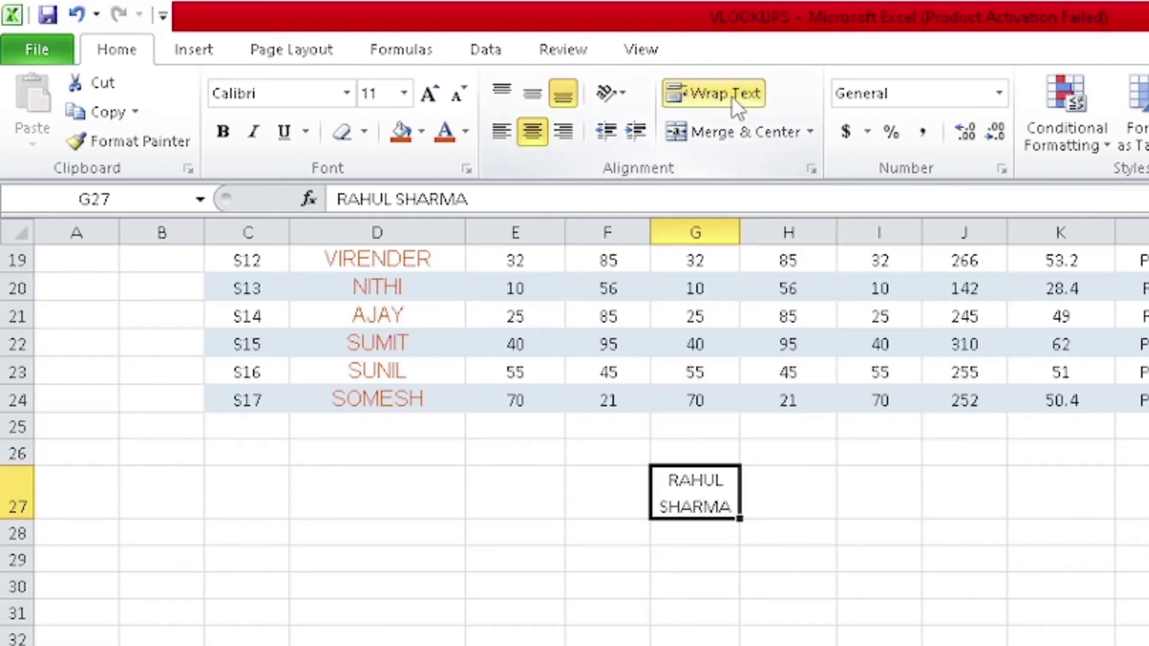
scroll(987, 326, up, 3)
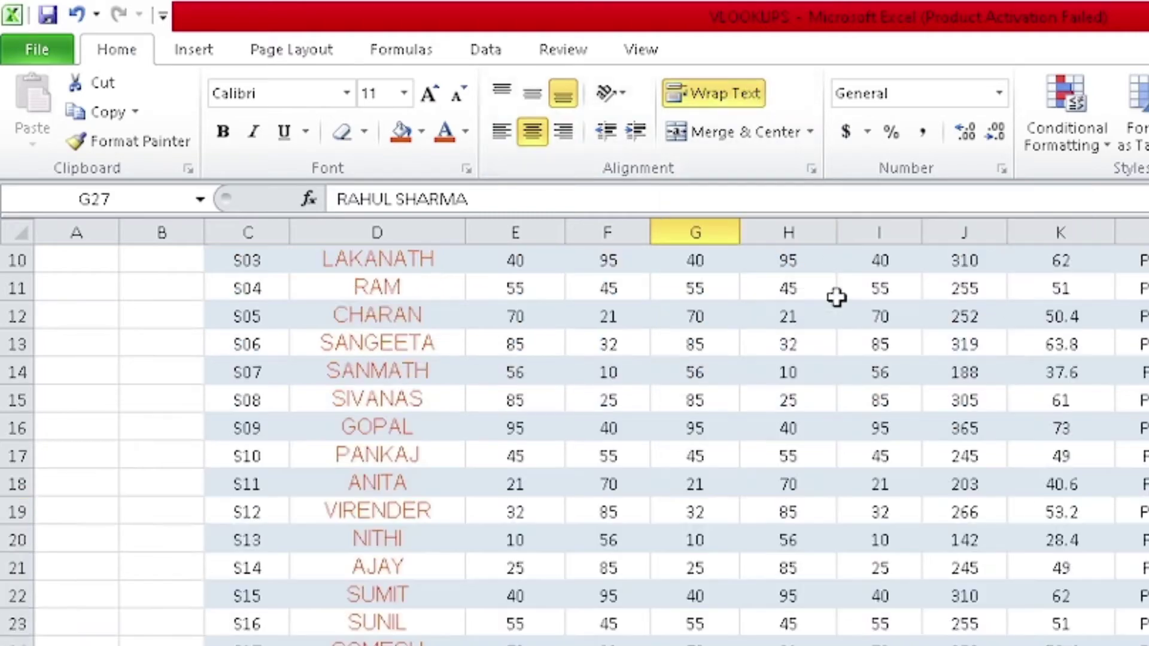
scroll(838, 297, up, 1)
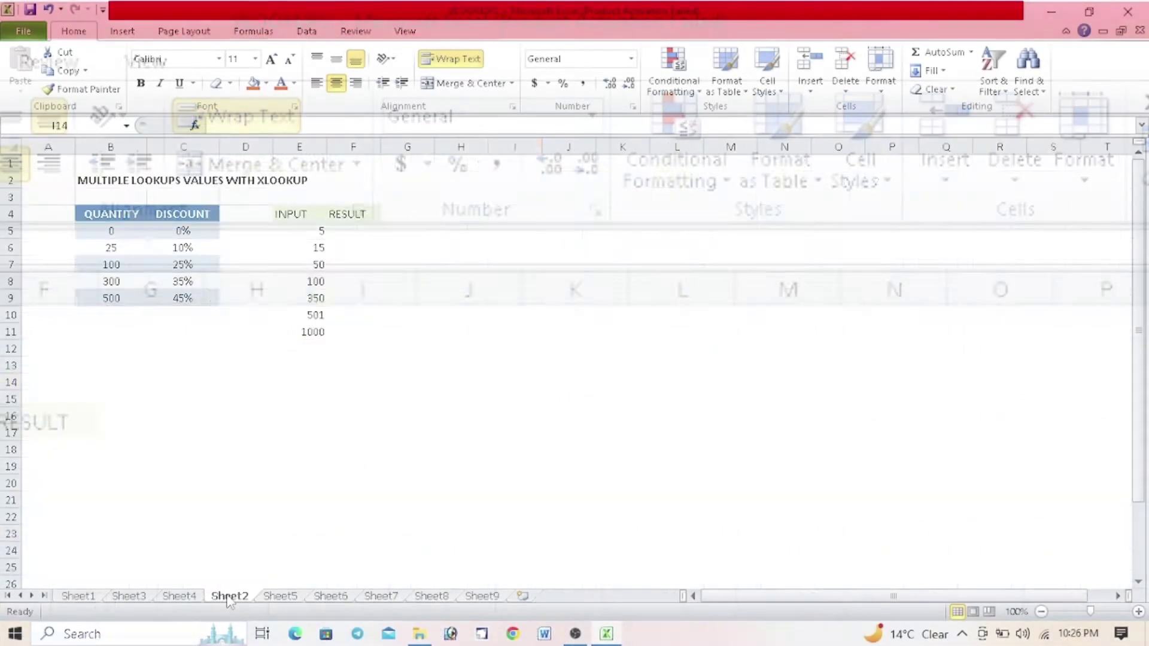
On Sheet3, select the quarterly and total sales and try pound, then euro, currency formats.
click(198, 597)
click(127, 597)
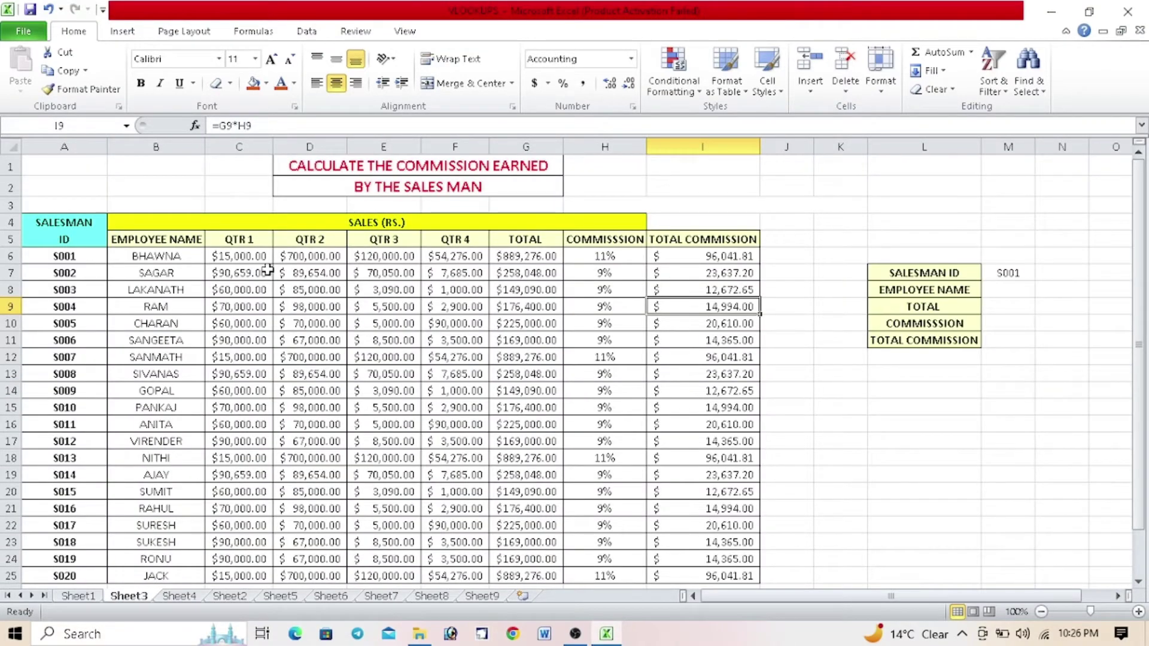
drag(246, 257, 523, 530)
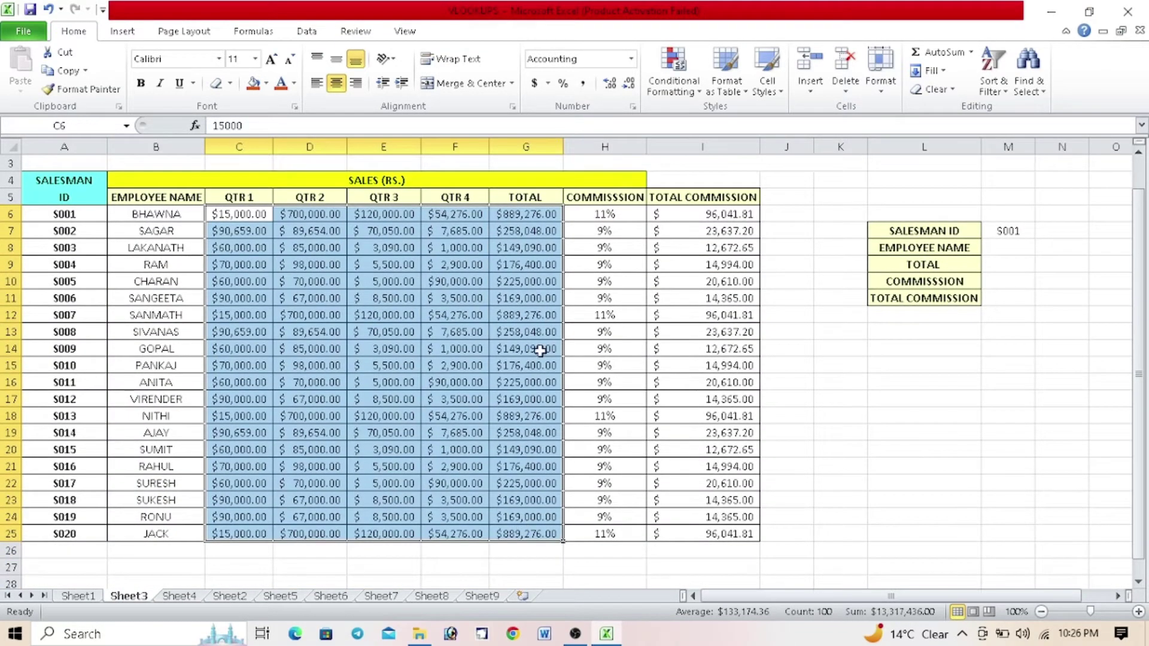
click(548, 84)
click(563, 120)
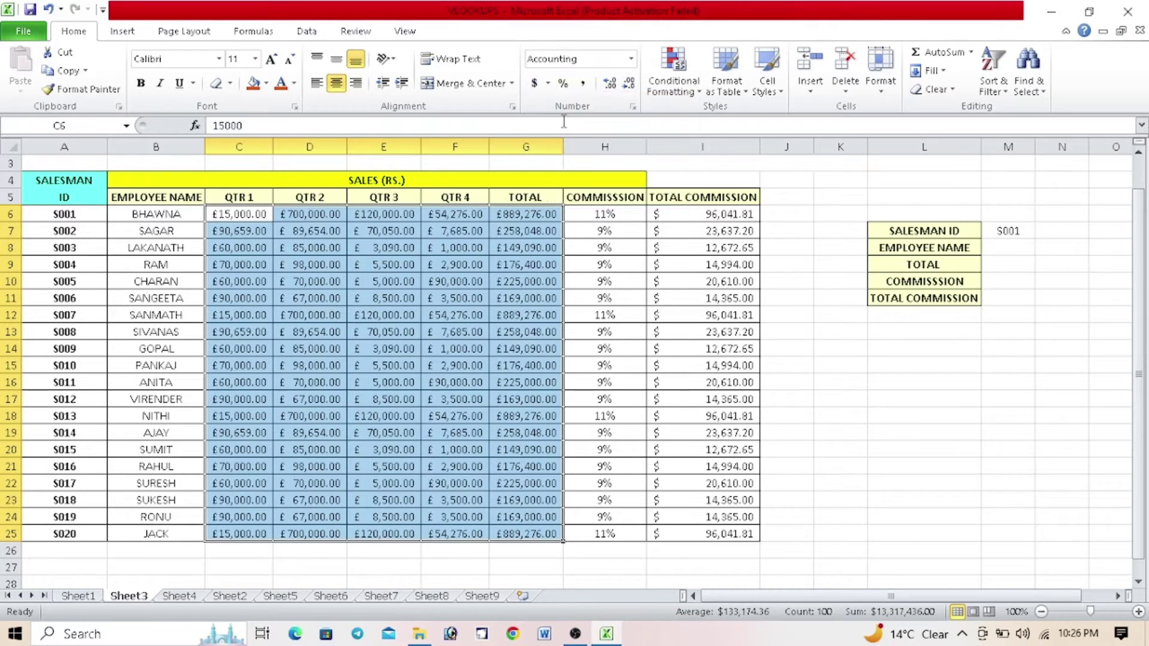
click(548, 85)
click(563, 138)
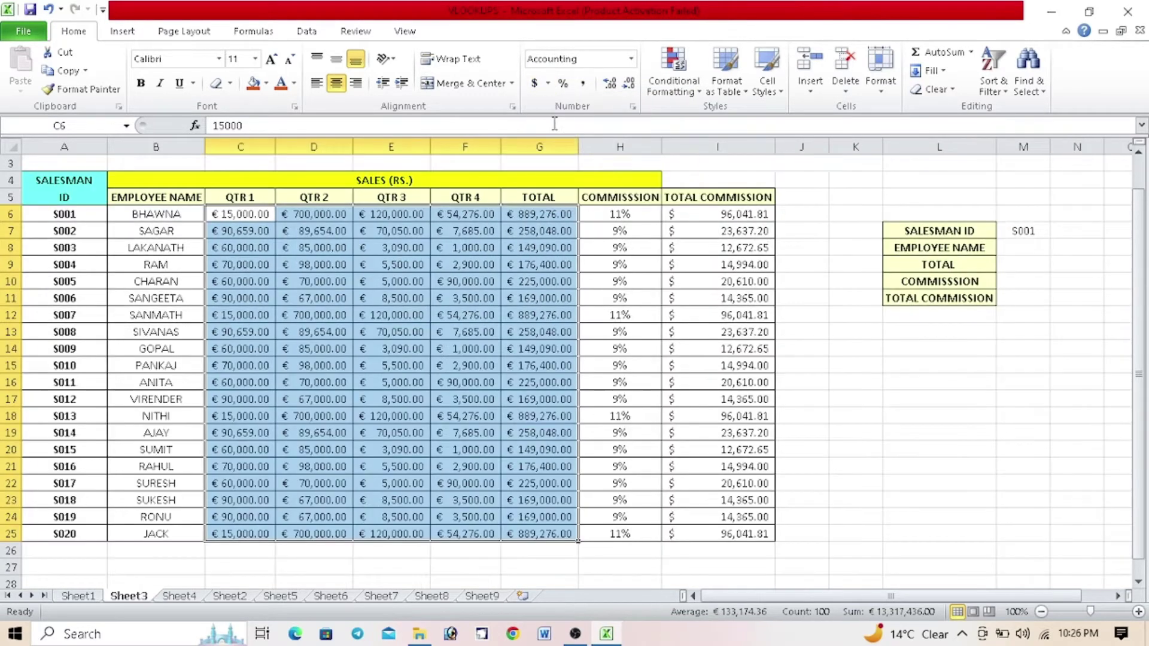
Give the sales figures accounting format with the ₹ Hindi rupee symbol.
click(549, 85)
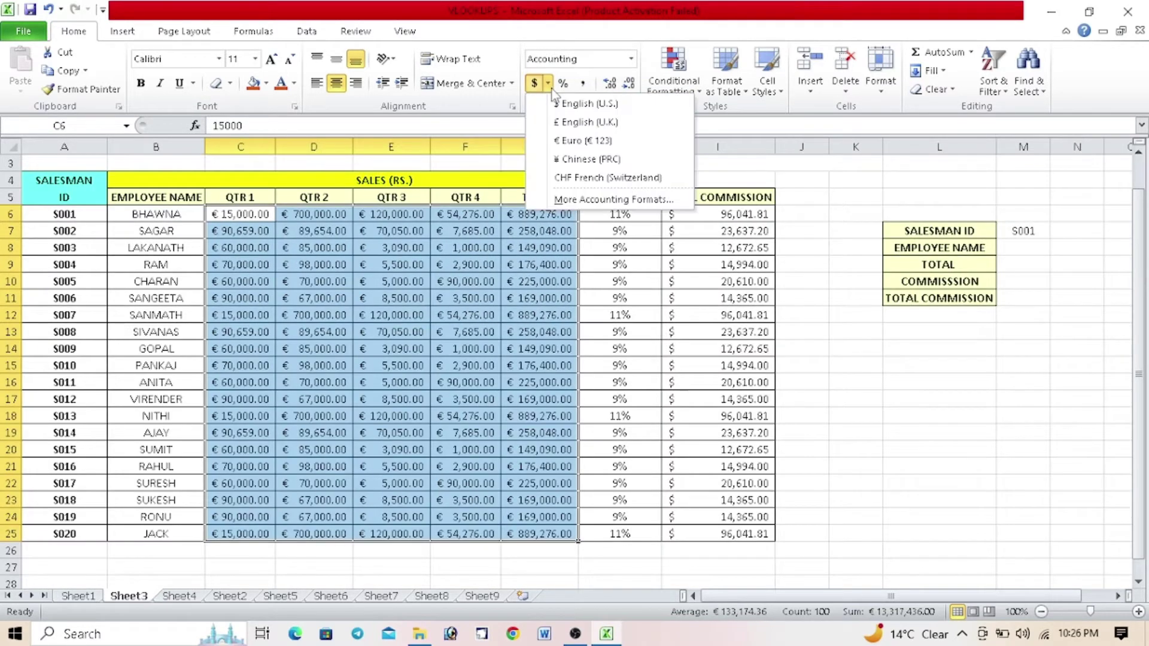
click(611, 200)
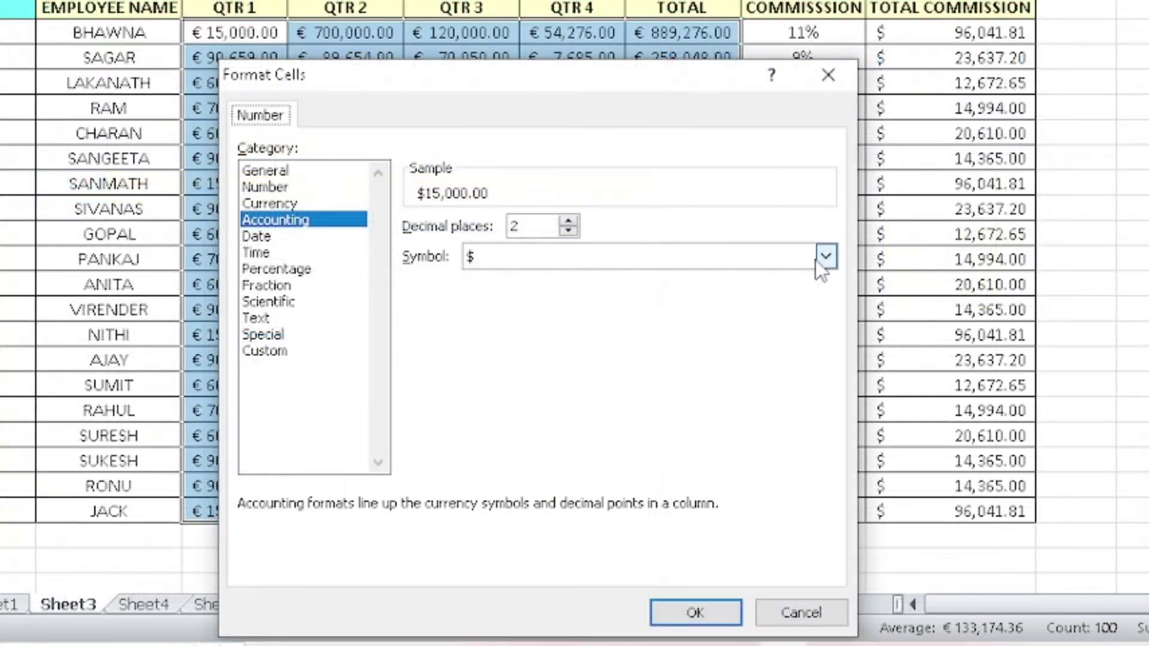
click(826, 257)
click(827, 359)
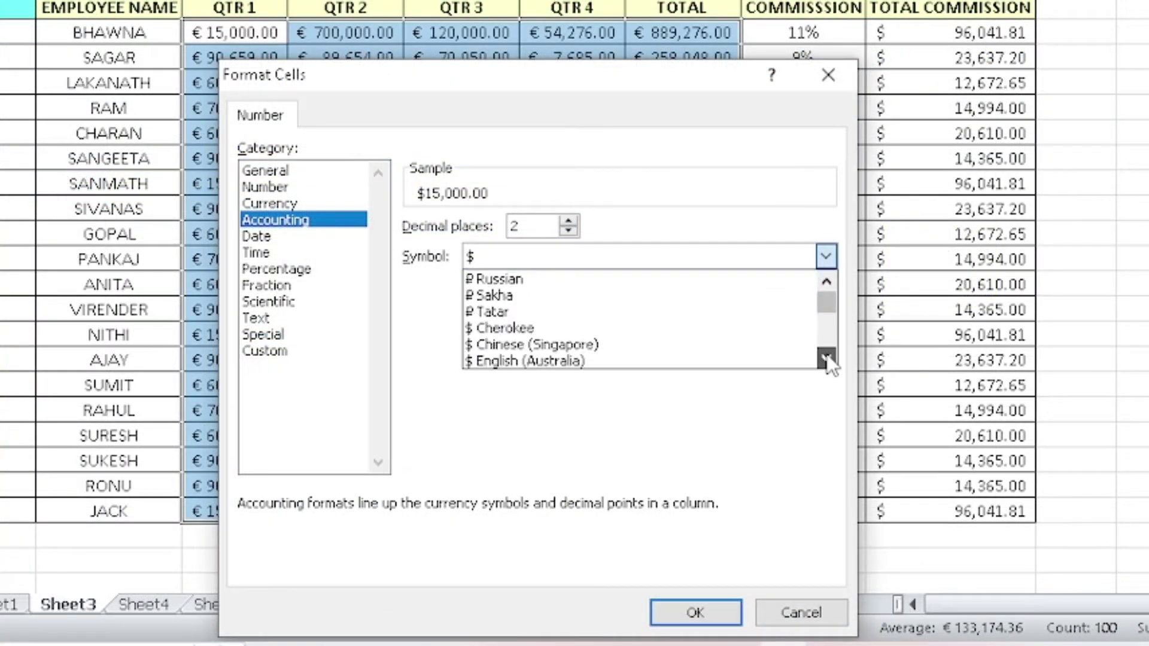
drag(827, 359, 812, 344)
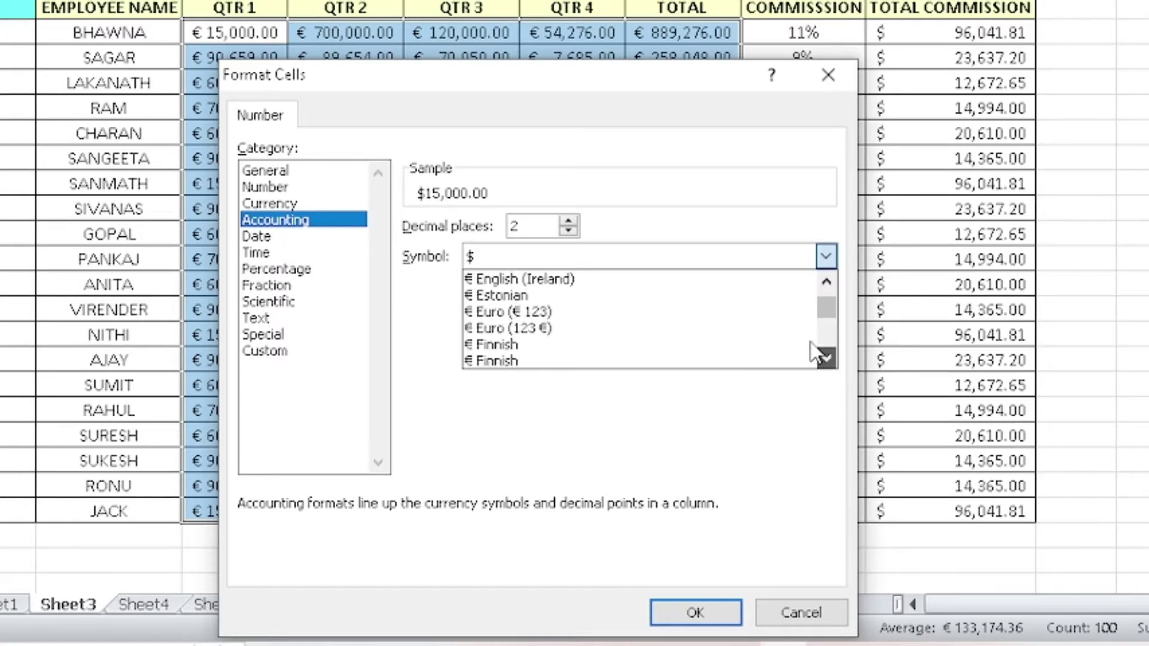
scroll(744, 318, down, 2)
scroll(742, 312, down, 3)
scroll(742, 311, down, 3)
scroll(743, 311, down, 3)
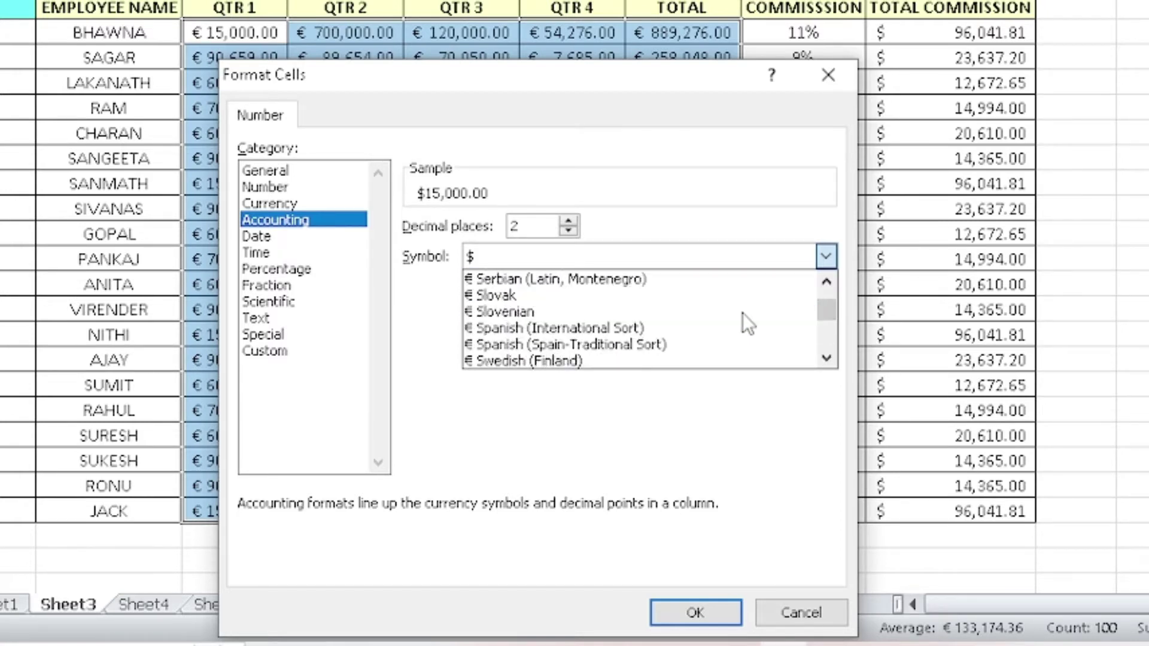
scroll(743, 313, down, 2)
scroll(743, 314, down, 2)
scroll(742, 314, down, 1)
scroll(743, 313, down, 1)
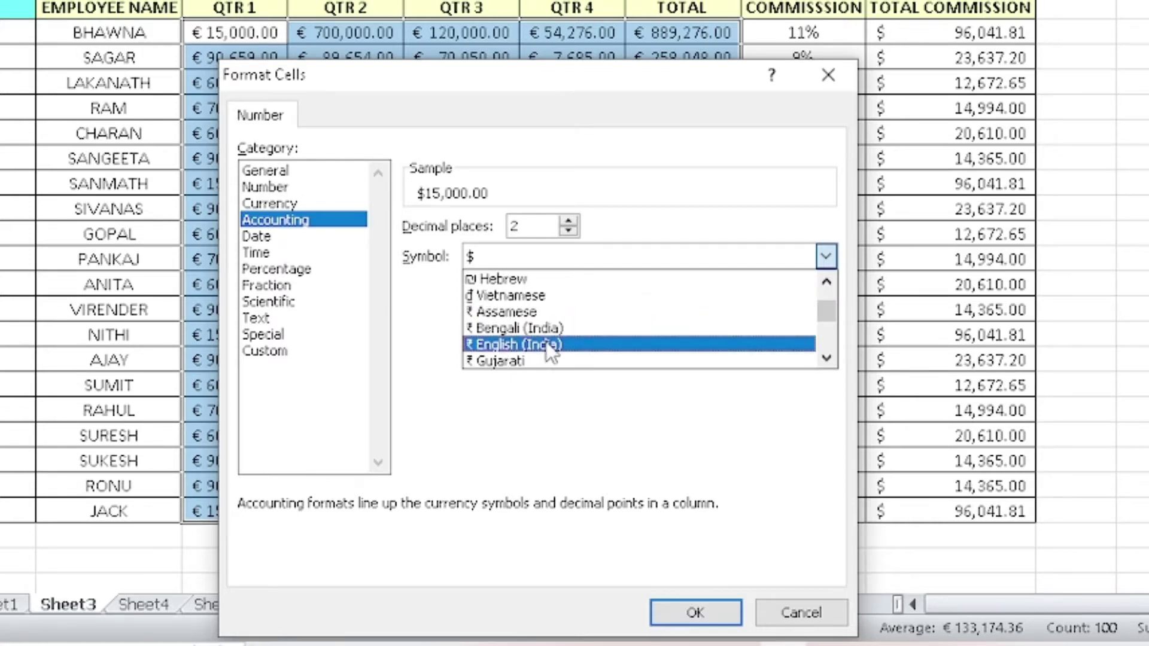
scroll(545, 356, down, 2)
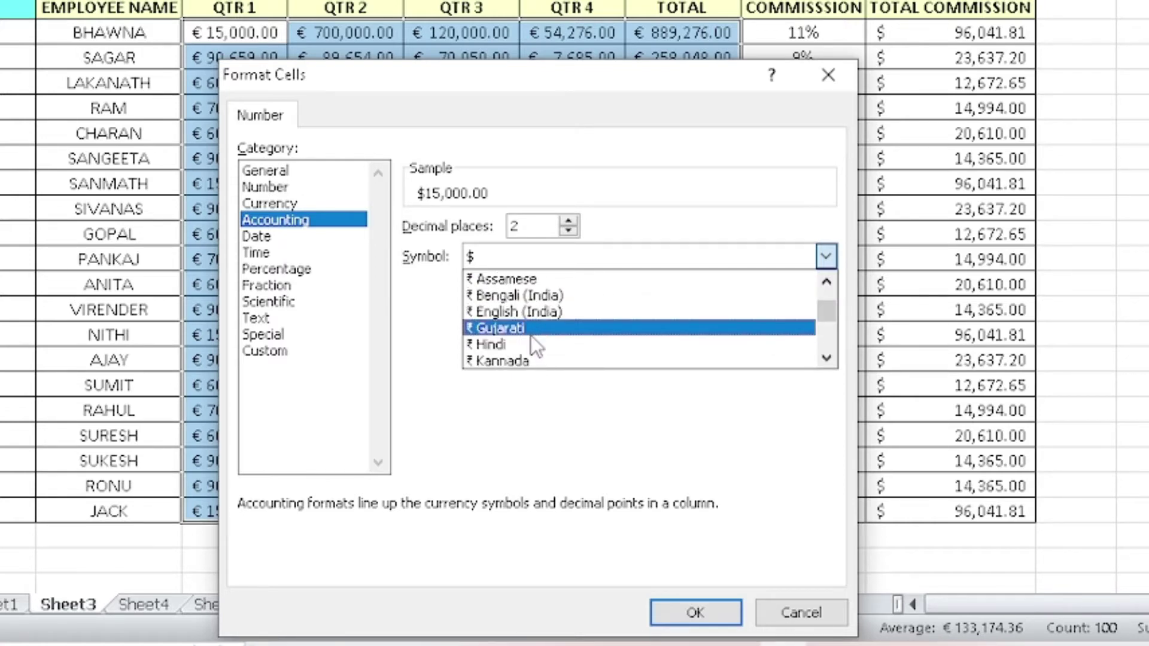
click(533, 342)
click(670, 612)
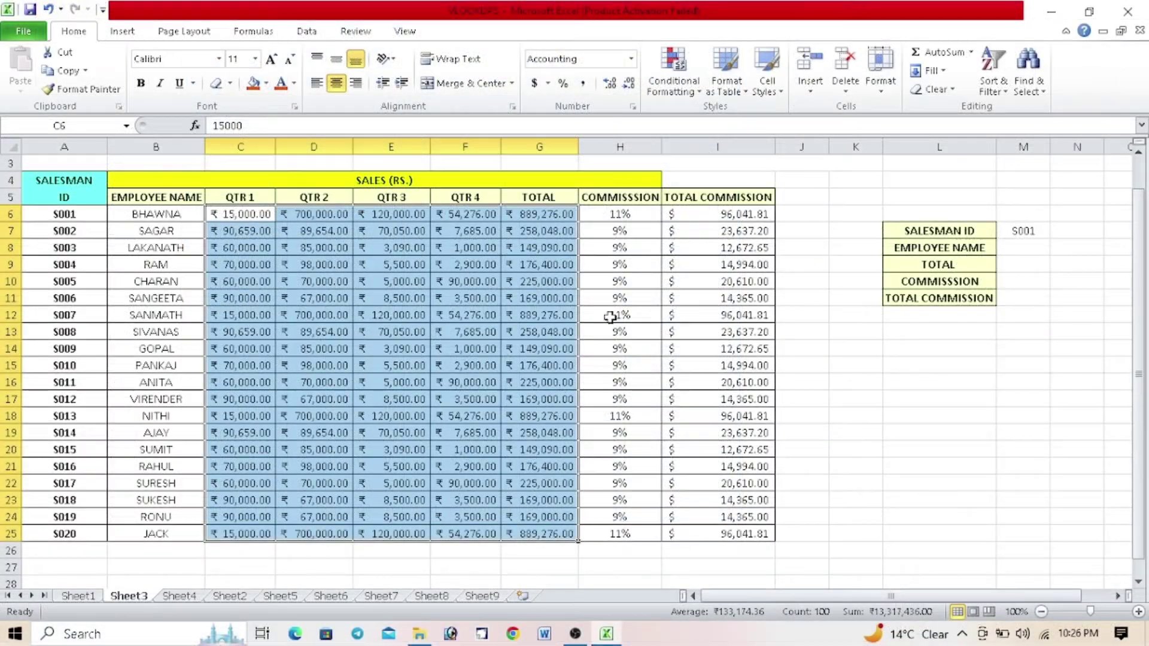
click(609, 317)
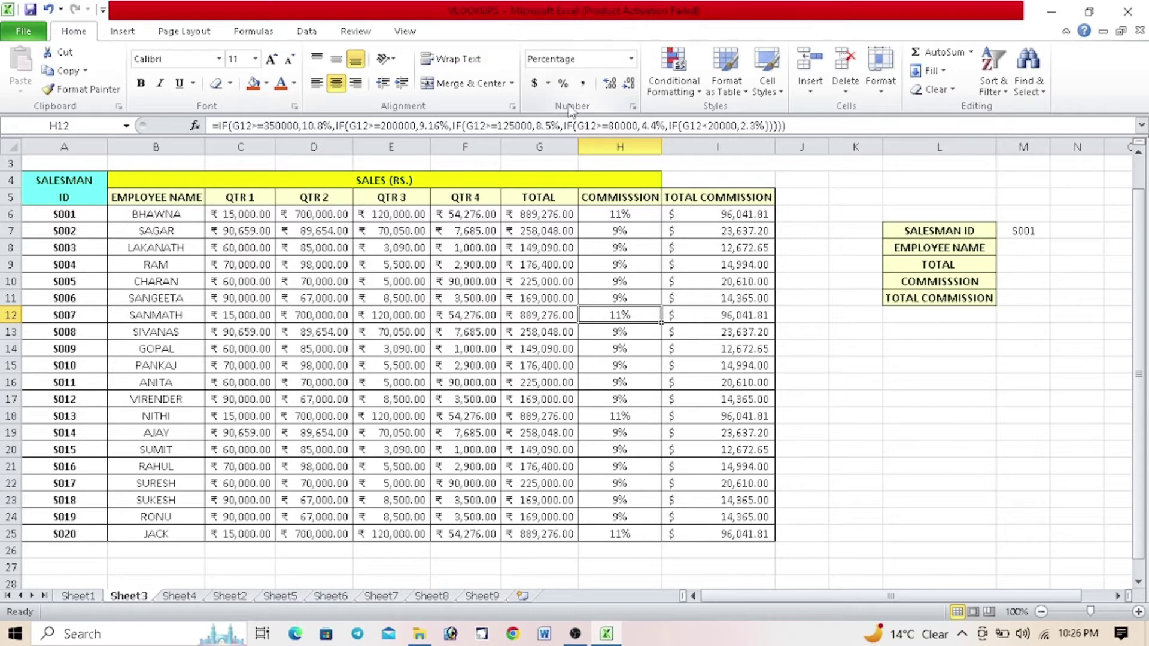
Give TOTAL COMMISSION values I6:I25 Comma Style after undoing a trial Percent Style.
drag(638, 215, 634, 534)
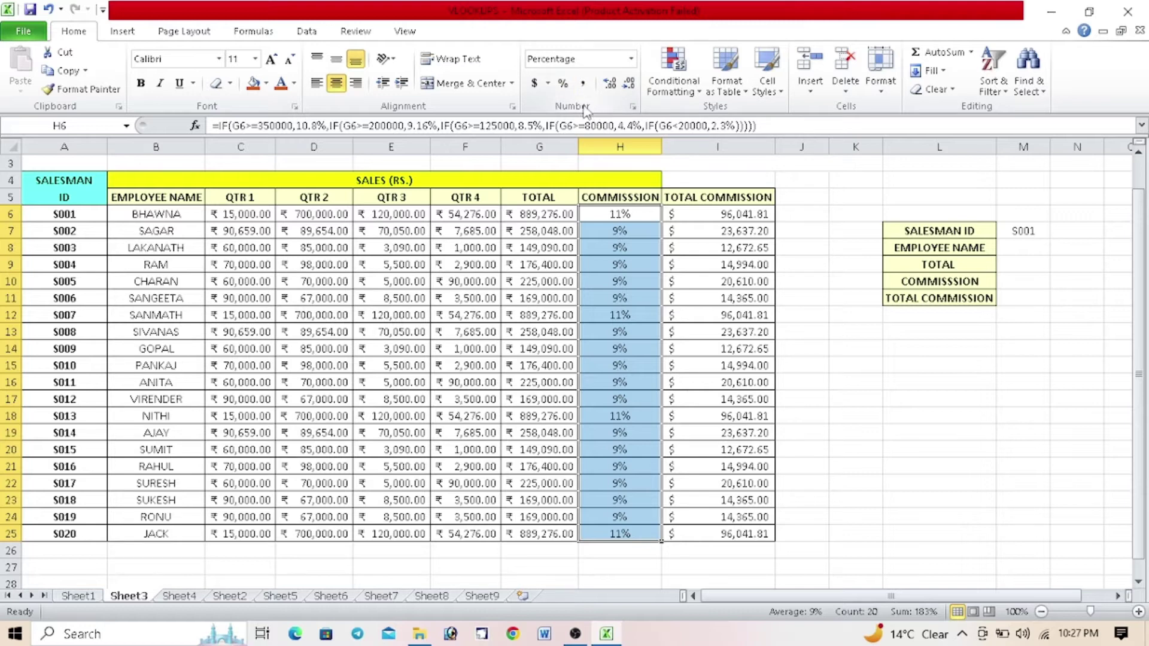
mouse_move(753, 217)
mouse_down()
mouse_move(770, 495)
mouse_move(744, 534)
mouse_up()
click(563, 84)
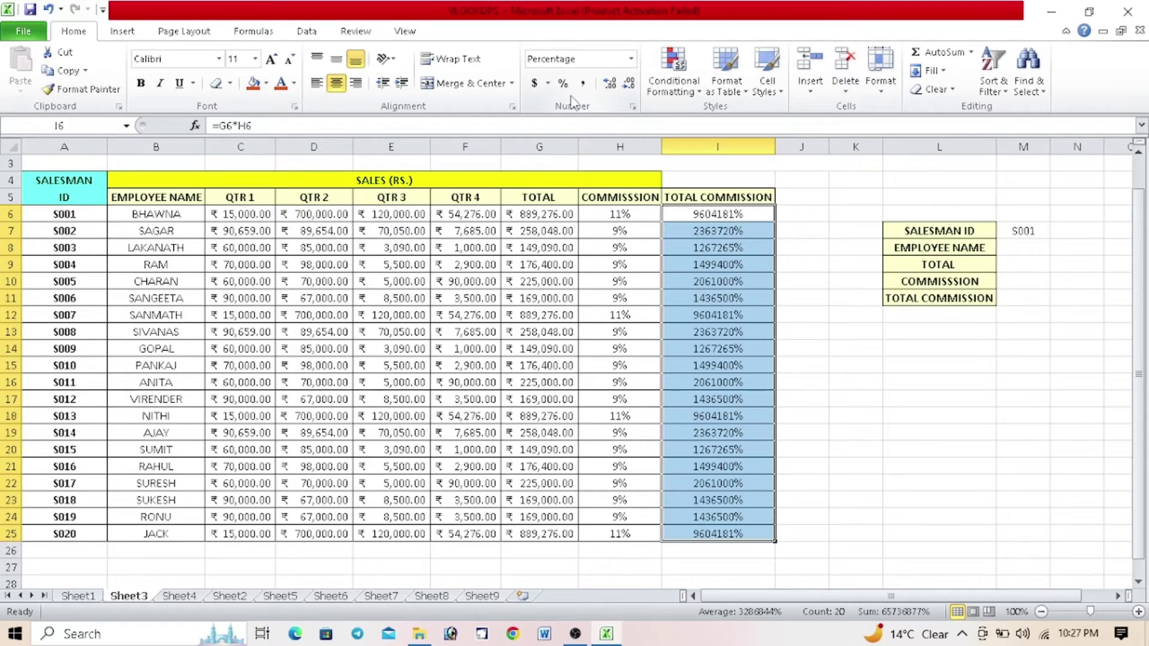
key(ctrl+z)
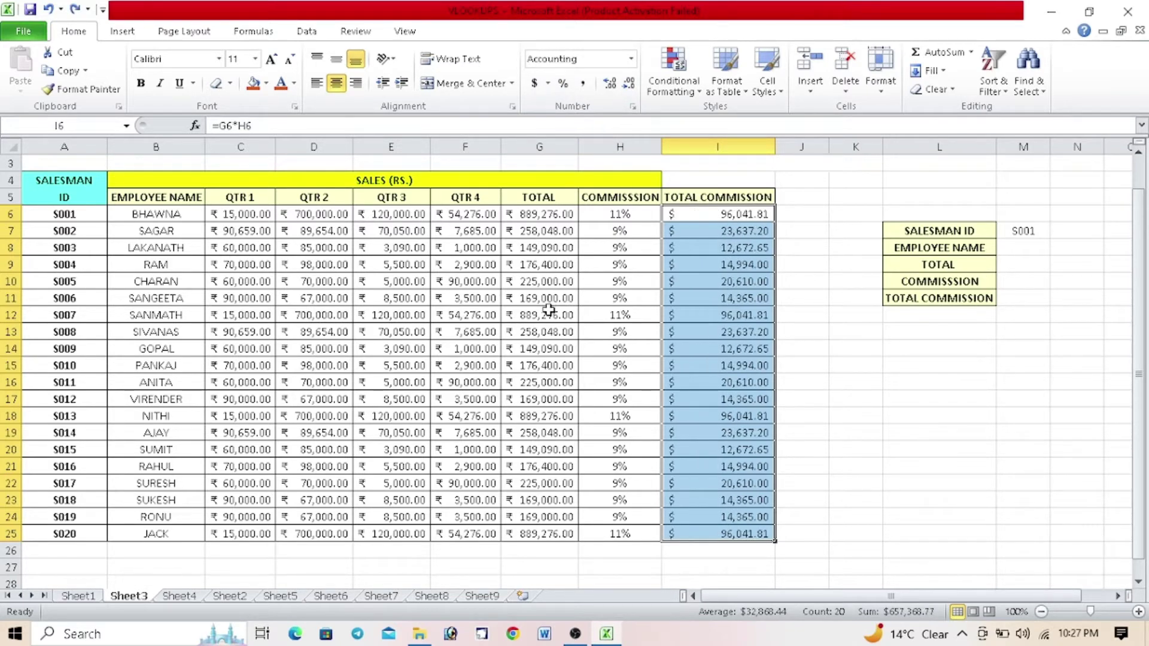
click(584, 84)
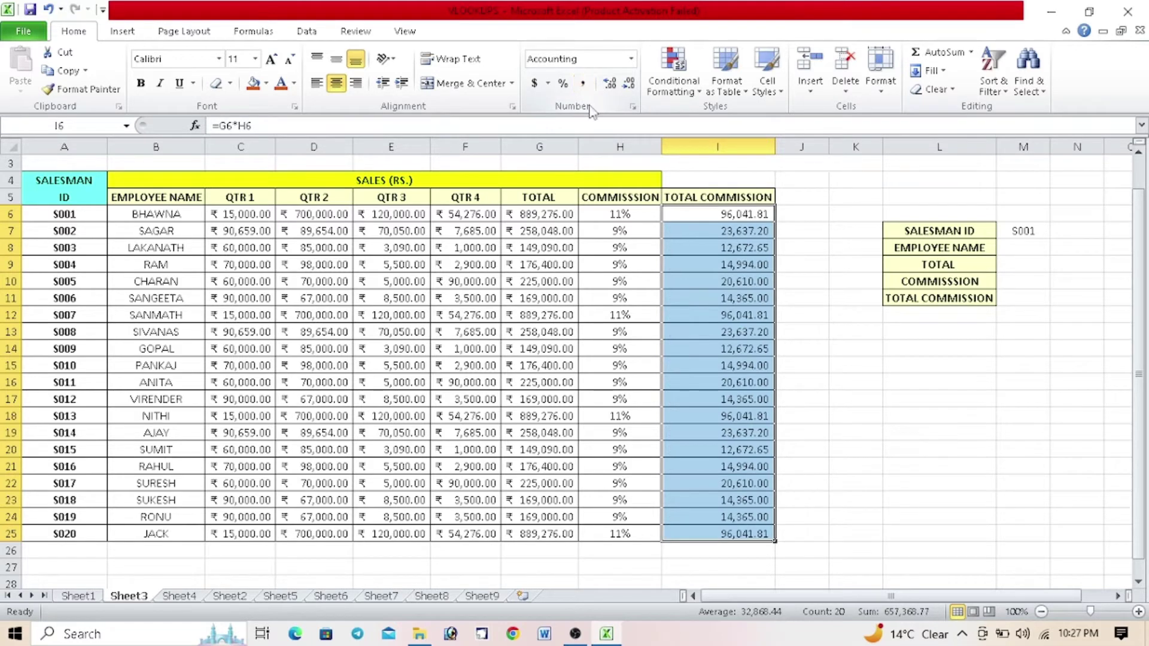
click(907, 377)
text(5463456345634)
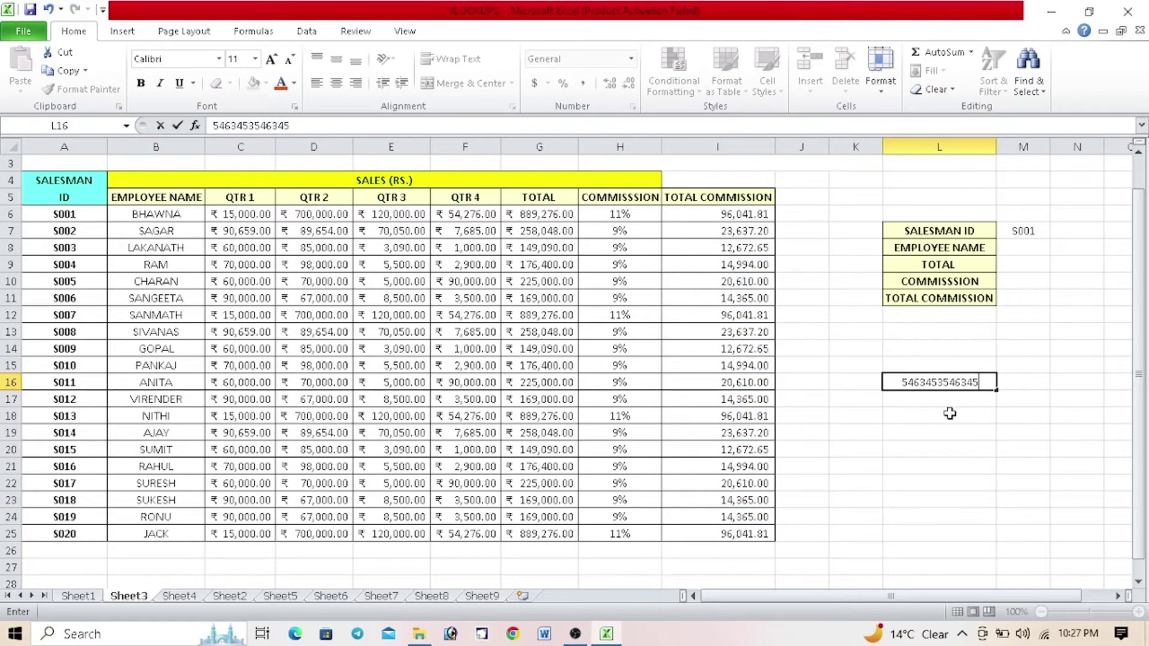
click(951, 414)
click(936, 382)
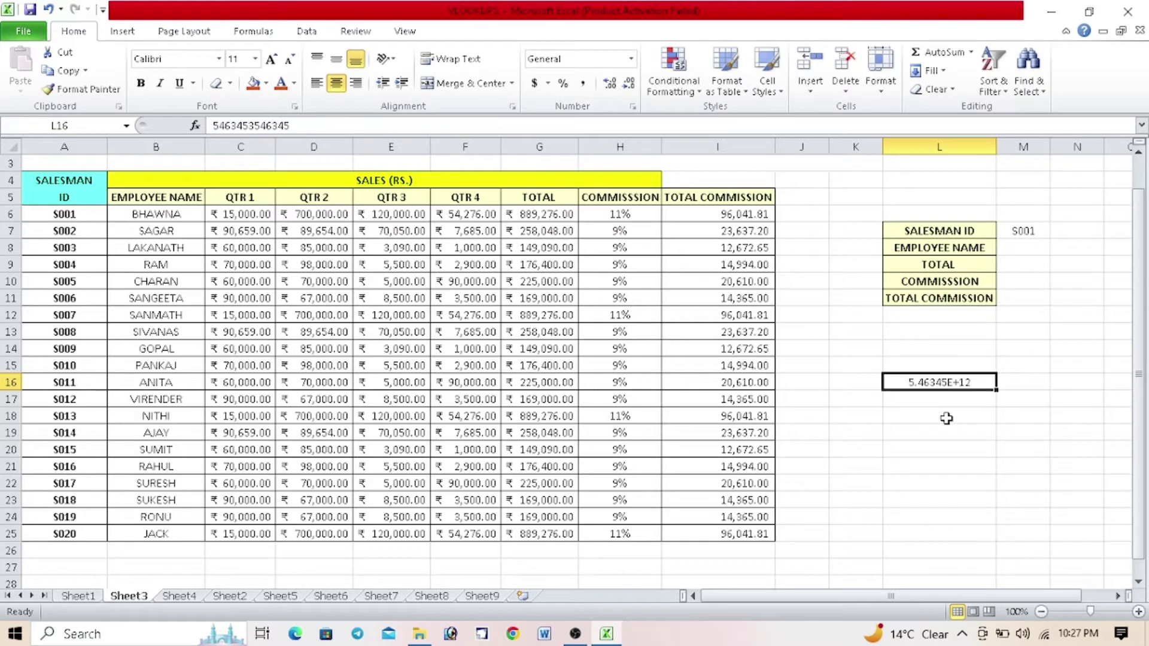
click(583, 84)
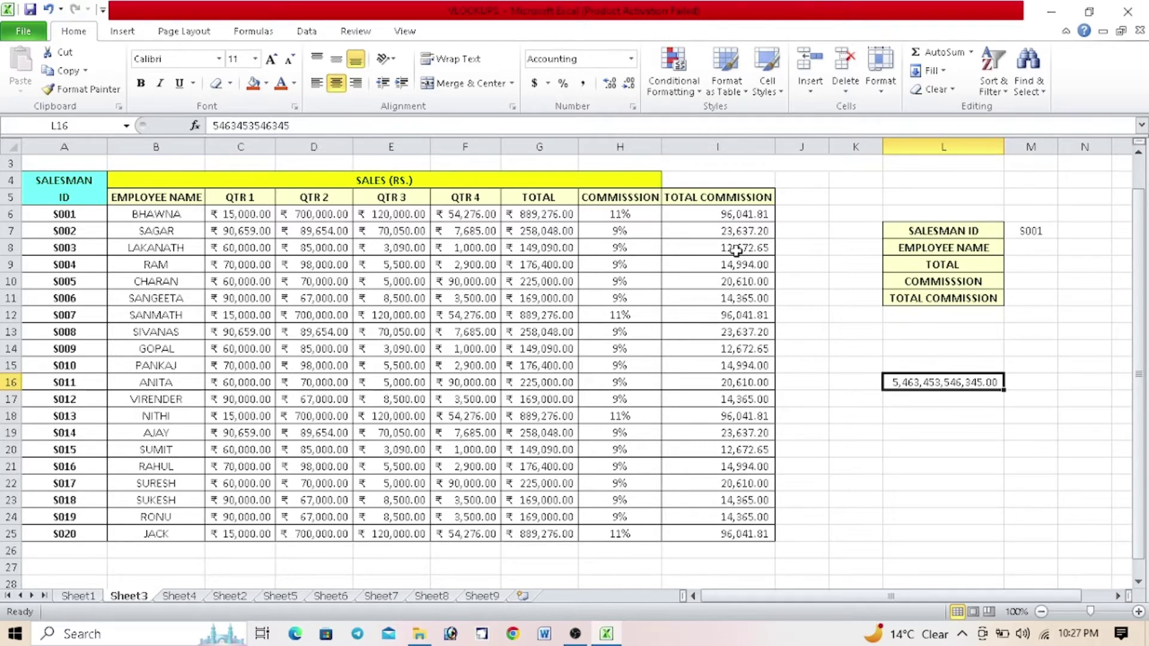
mouse_move(737, 214)
mouse_down()
mouse_move(762, 403)
mouse_move(751, 528)
mouse_up()
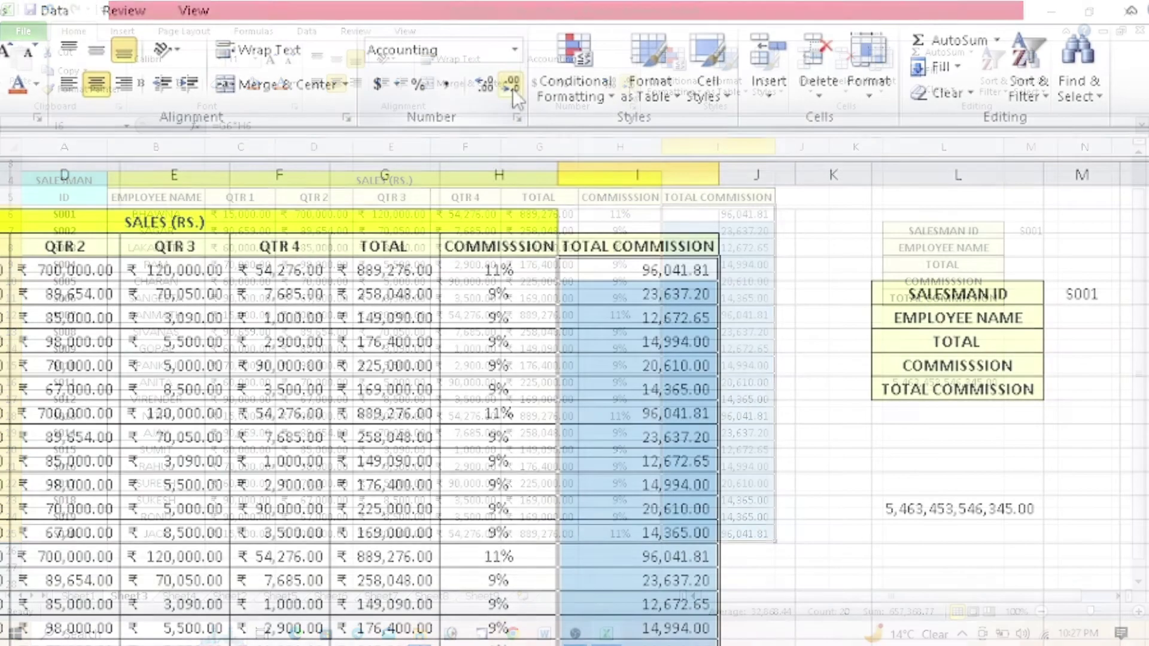
Try decreasing and increasing decimal places on the TOTAL COMMISSION values.
click(628, 84)
click(628, 84)
click(497, 89)
click(496, 89)
double_click(495, 89)
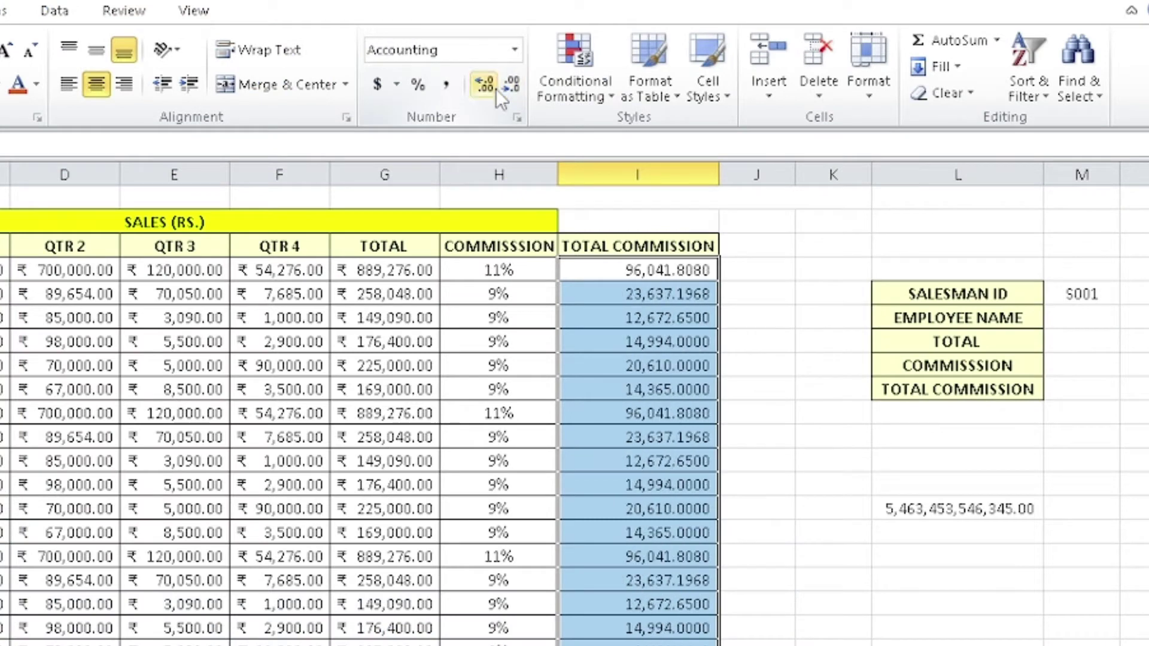
click(495, 89)
double_click(496, 88)
click(509, 86)
double_click(509, 86)
double_click(509, 86)
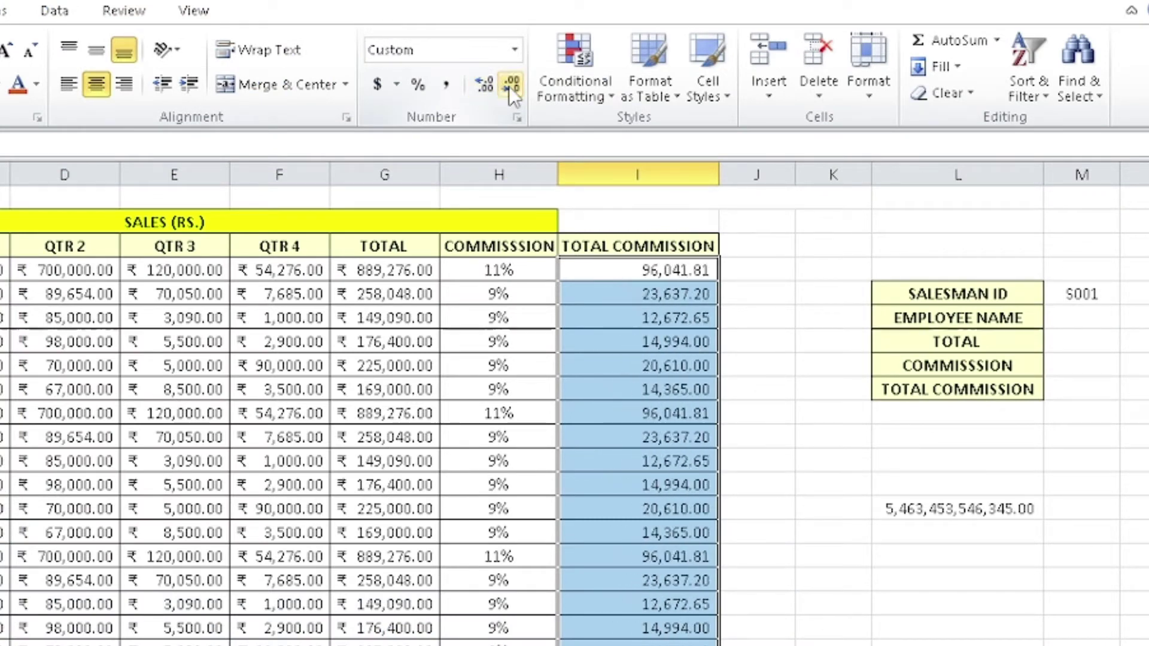
double_click(507, 86)
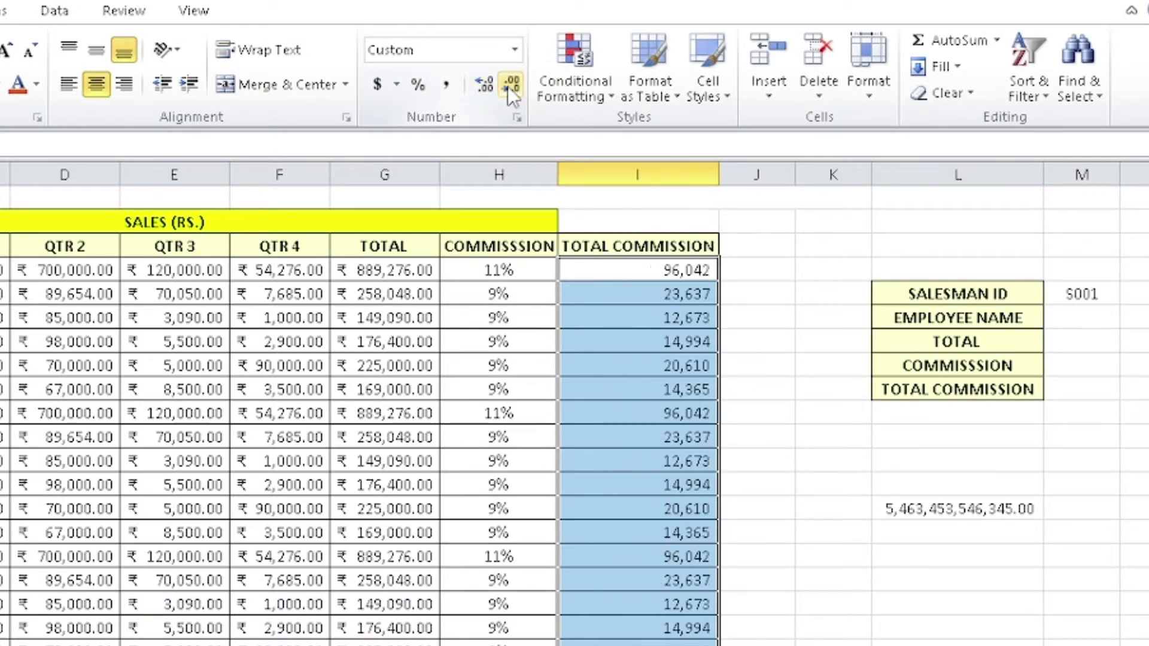
Apply General, then Number format with two decimals, to the TOTAL COMMISSION values.
click(515, 49)
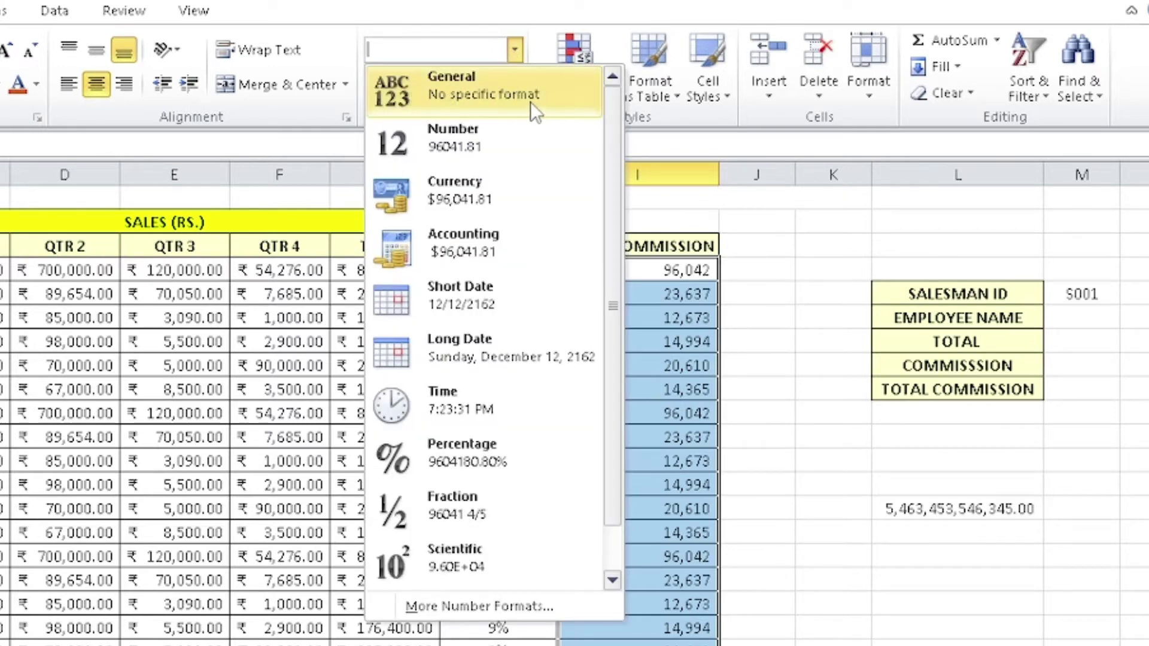
click(484, 94)
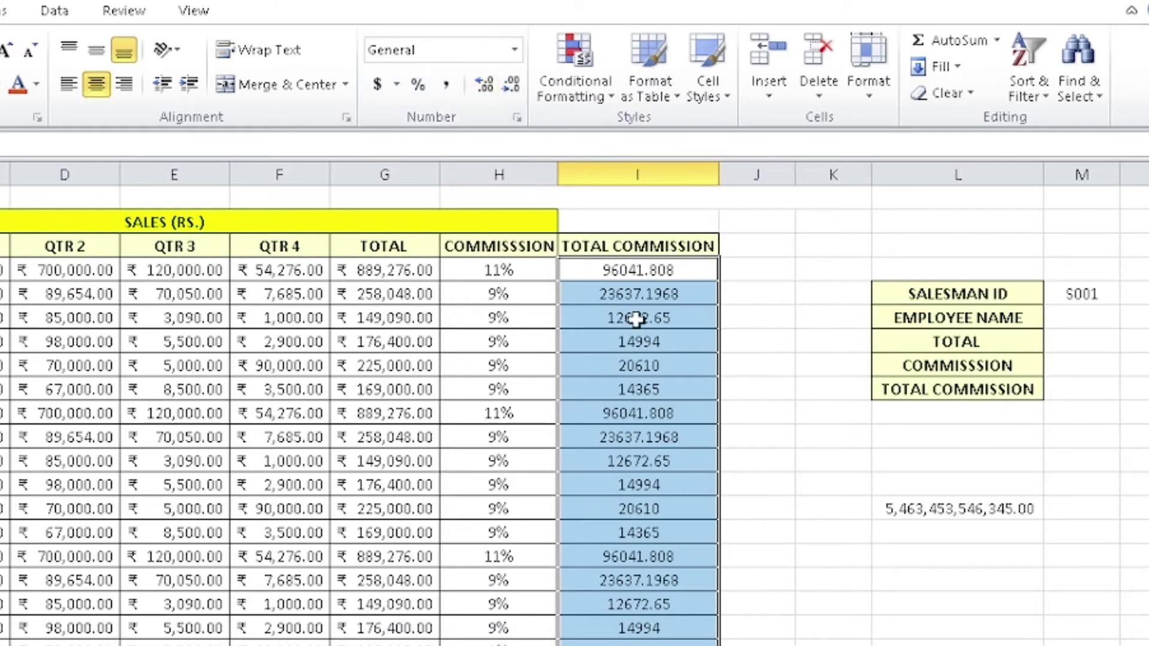
click(598, 268)
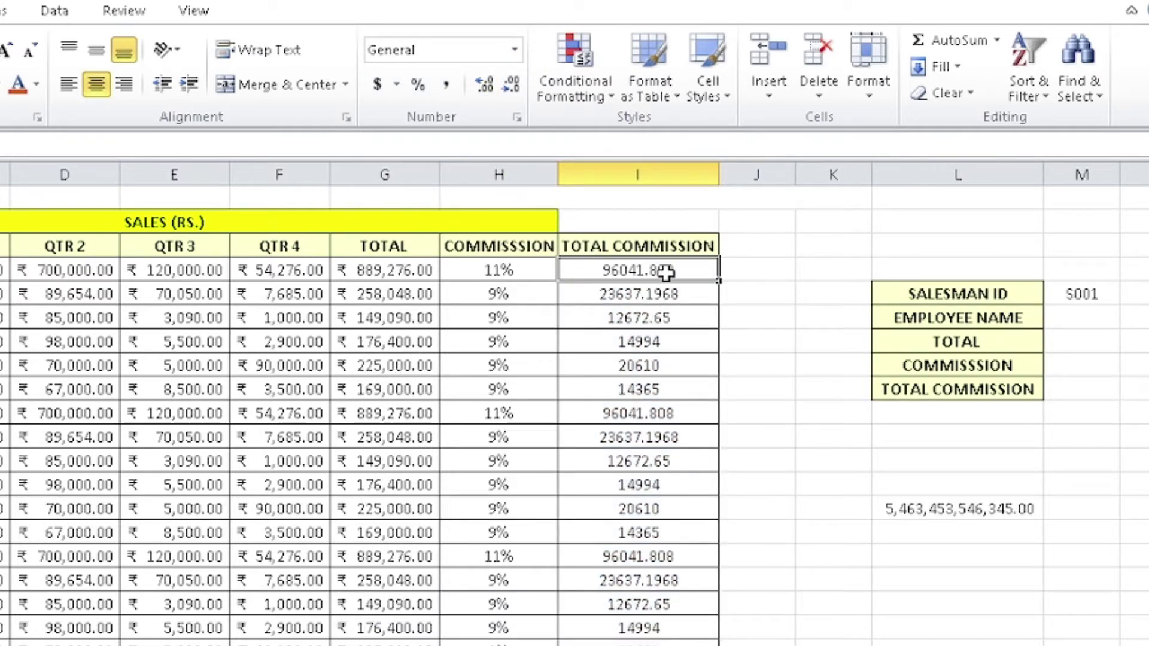
drag(662, 269, 681, 643)
click(514, 50)
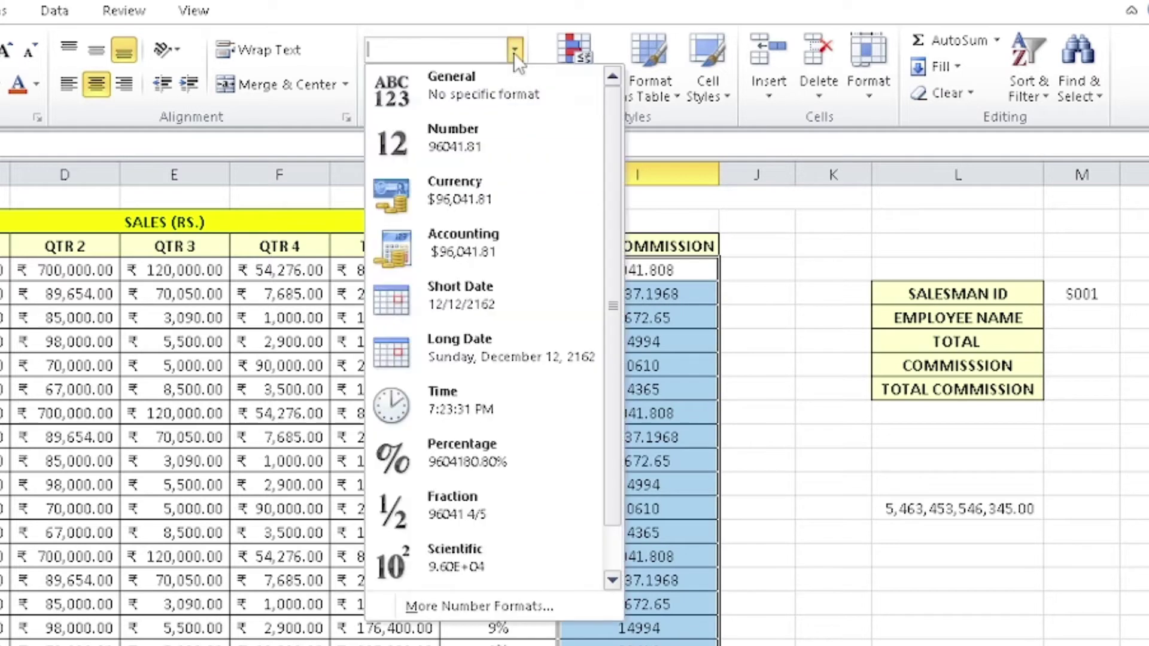
click(472, 123)
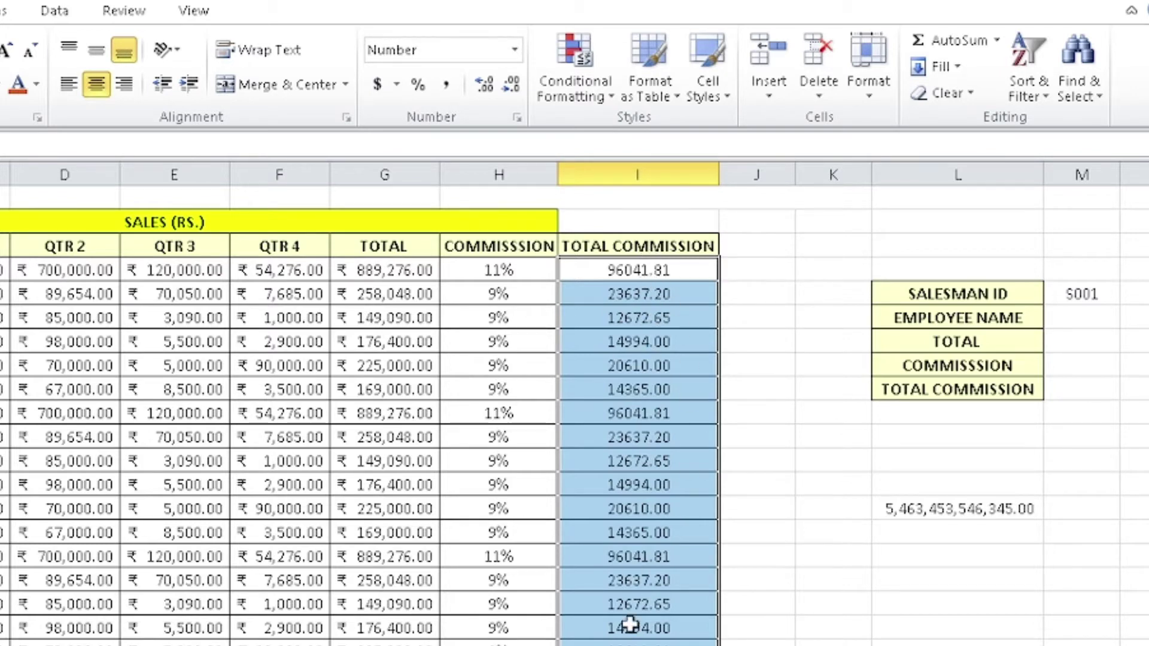
Switch the TOTAL COMMISSION values to Currency, then to Accounting format.
click(516, 52)
click(498, 206)
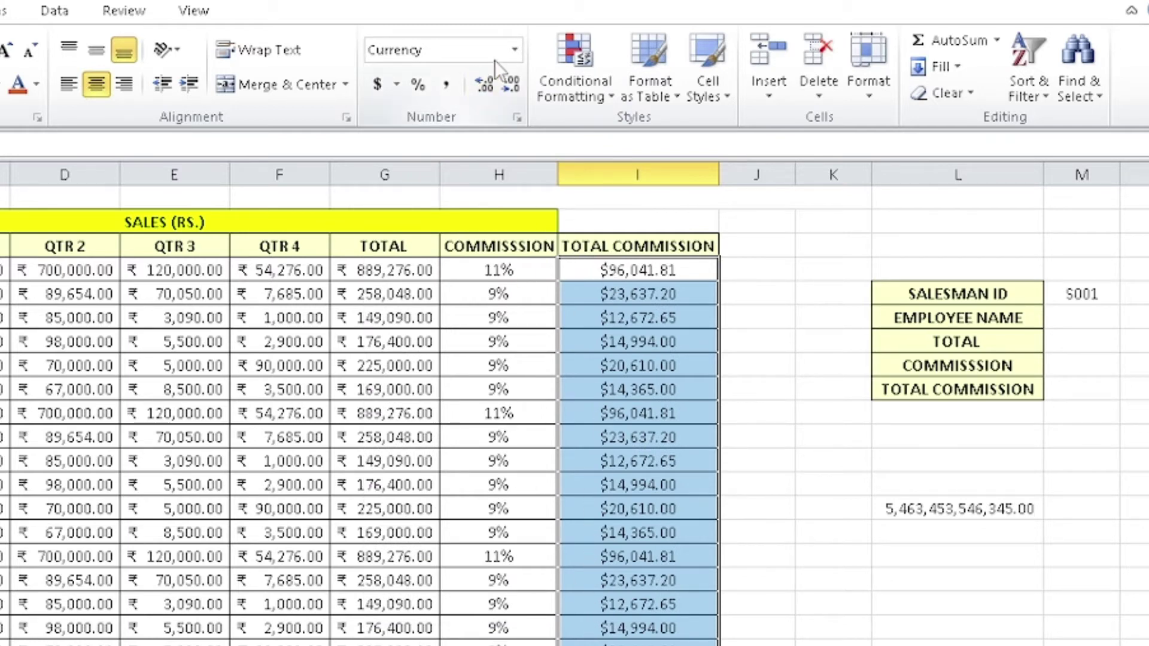
click(515, 50)
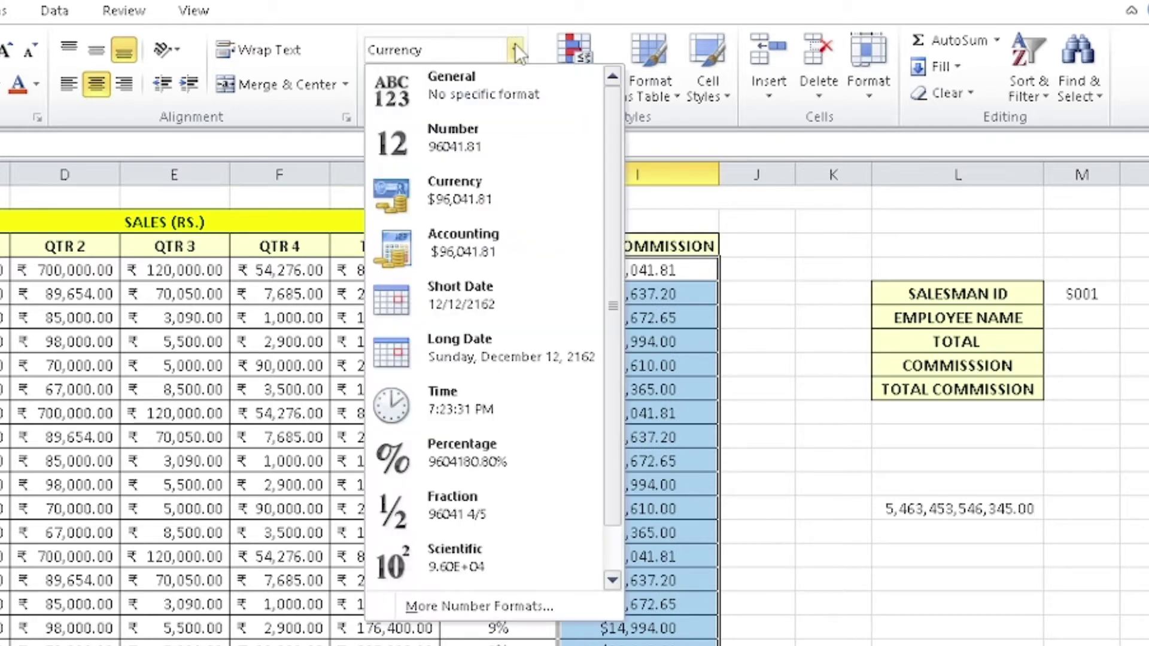
click(521, 248)
click(639, 274)
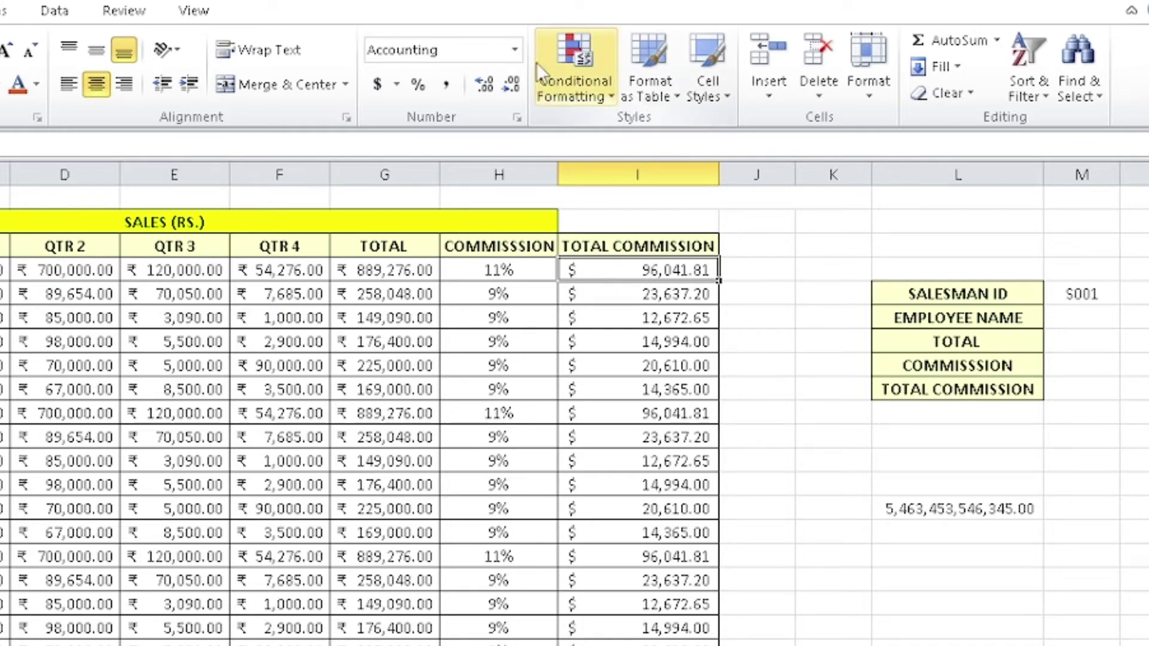
click(514, 49)
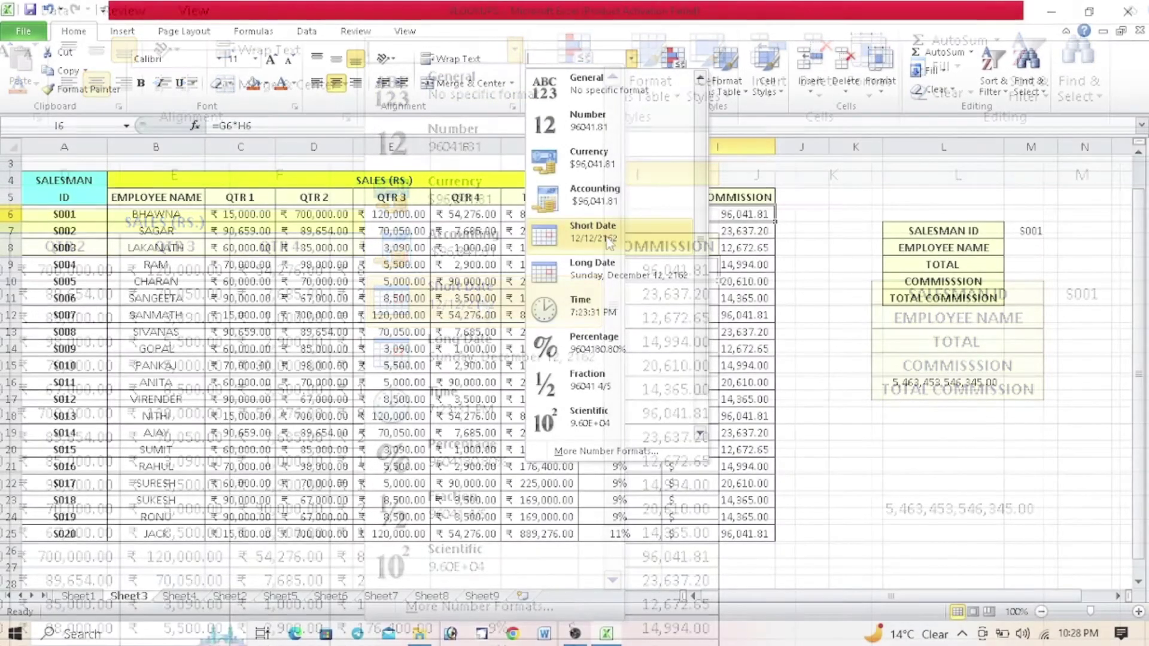
On Sheet4, apply Long Date format to the START dates G11:G23.
click(179, 597)
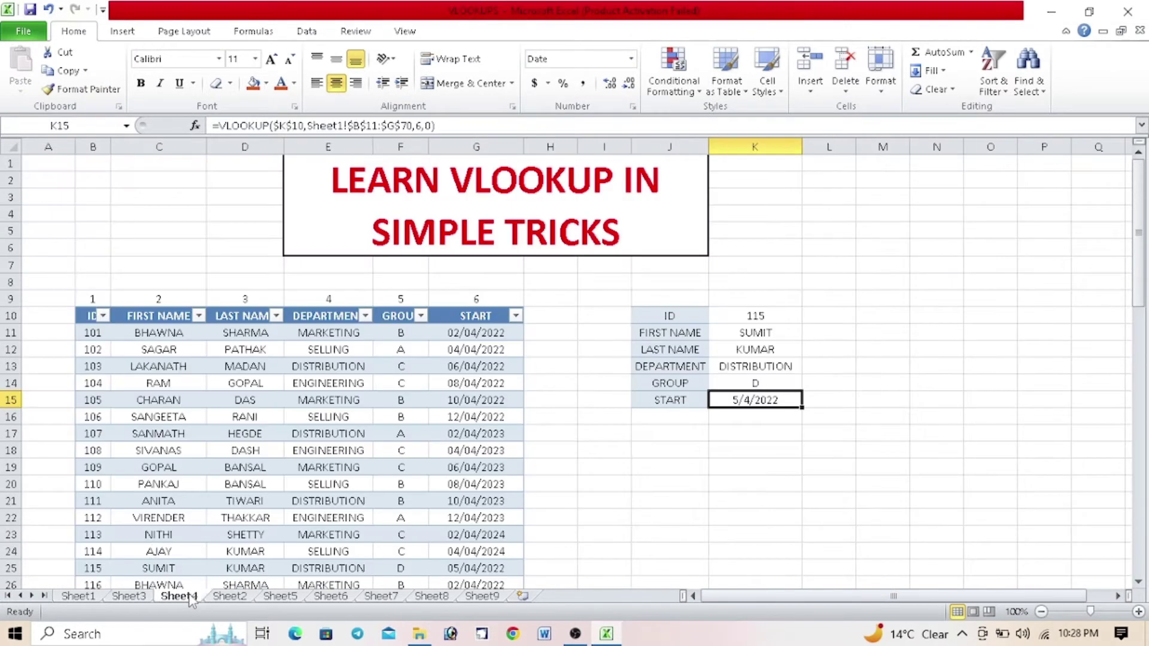
drag(475, 333, 488, 542)
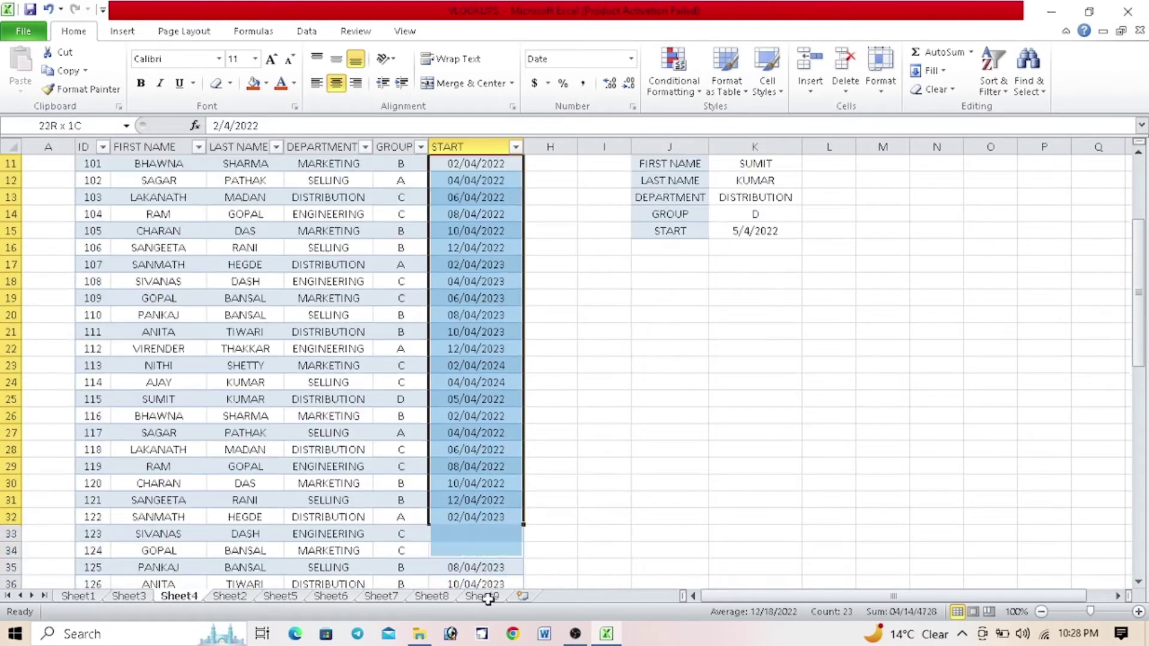
drag(488, 543, 492, 307)
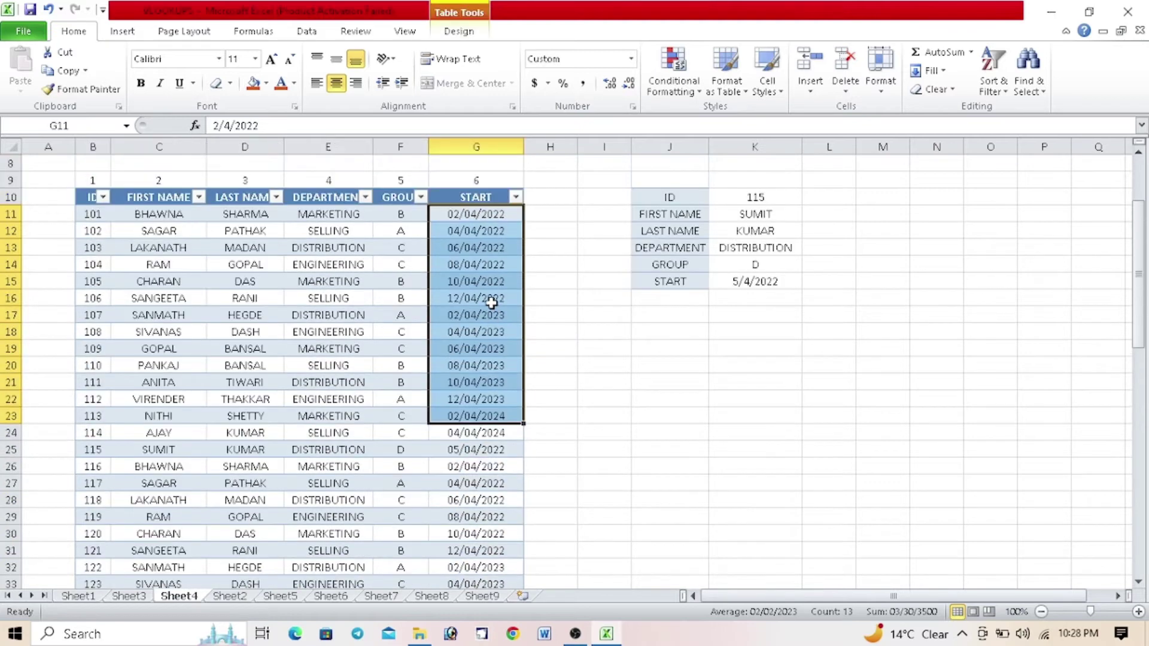
click(631, 58)
click(623, 275)
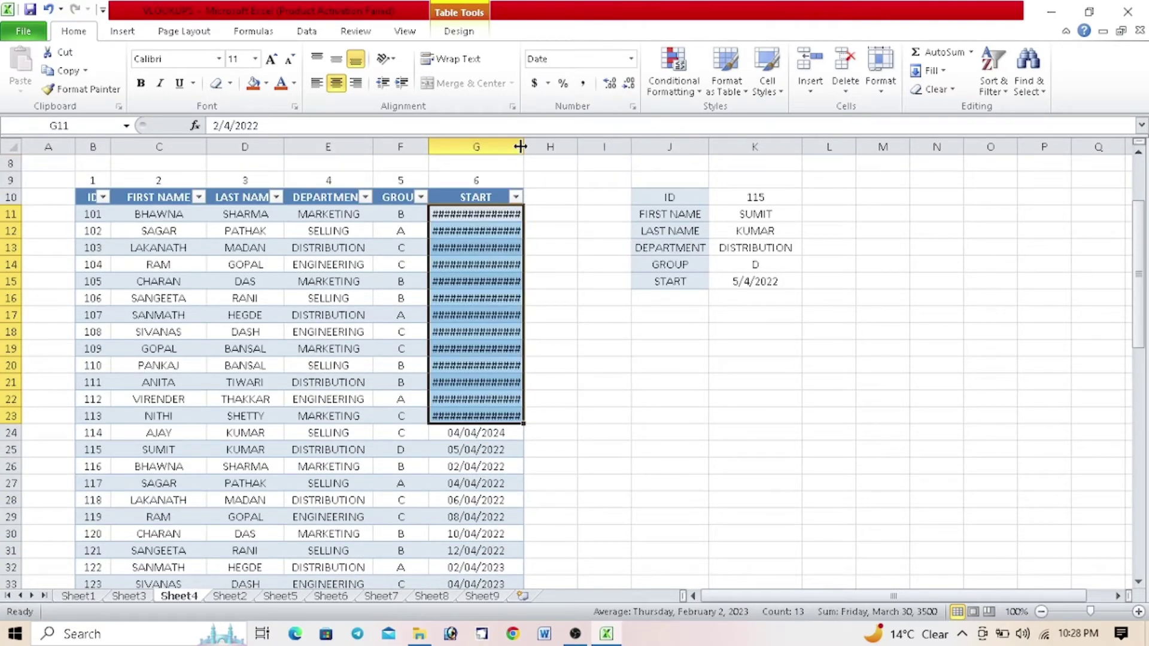
Autofit column G and switch G11:G23 to Short Date, e.g. 2/4/2022.
double_click(522, 146)
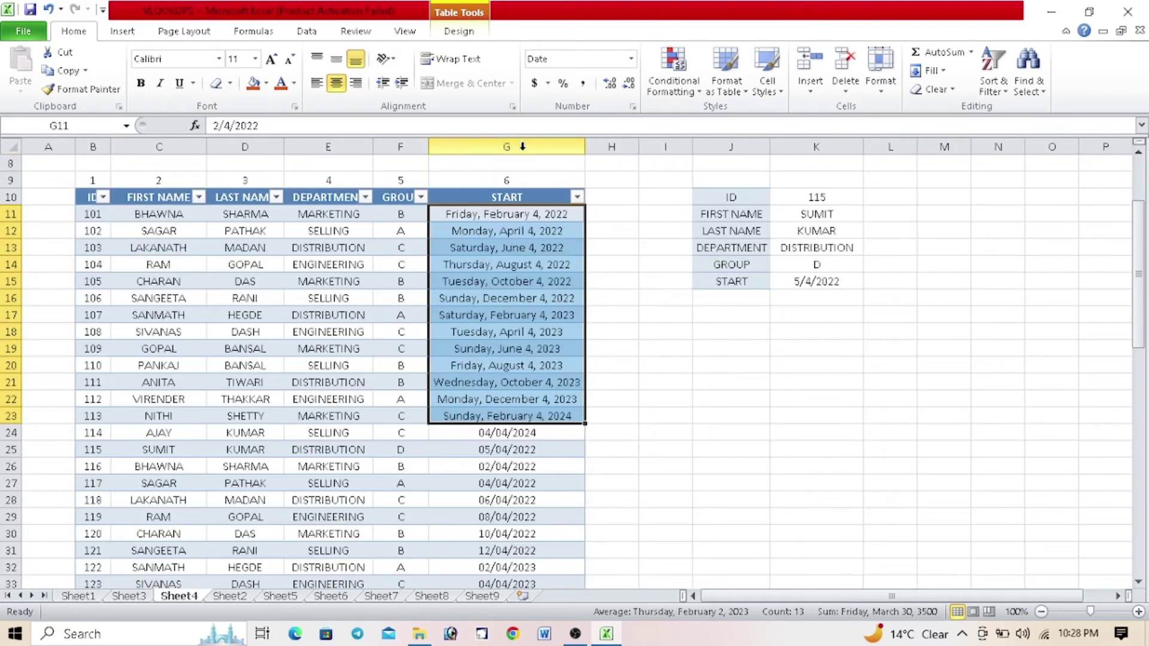
click(527, 215)
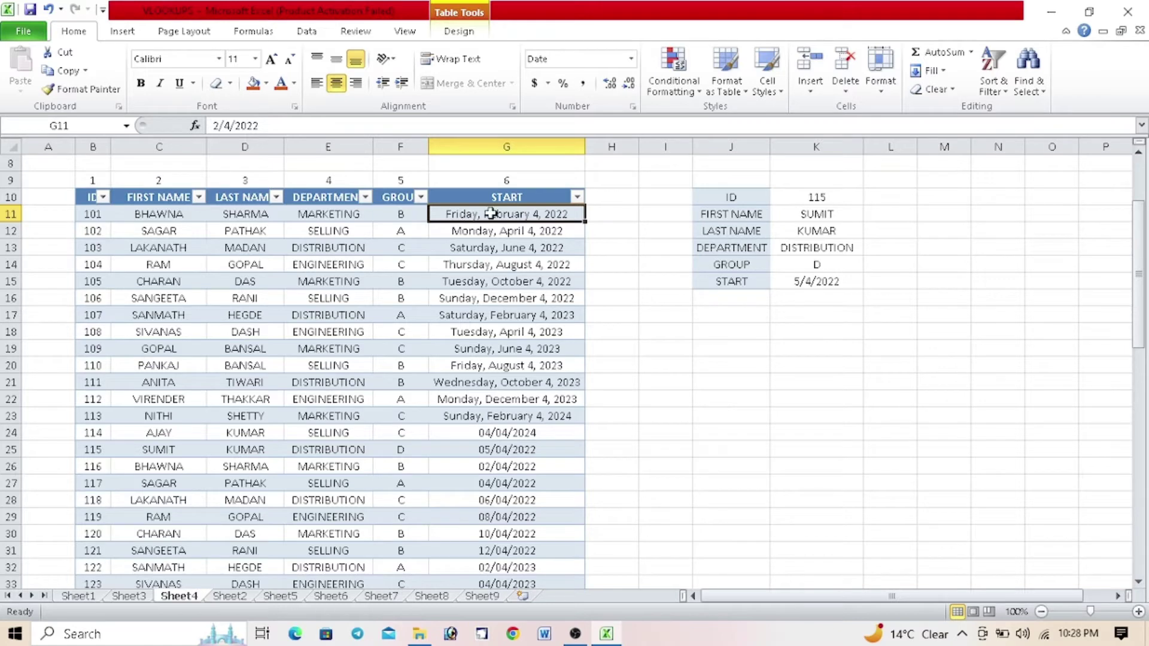
drag(491, 214, 521, 416)
click(632, 58)
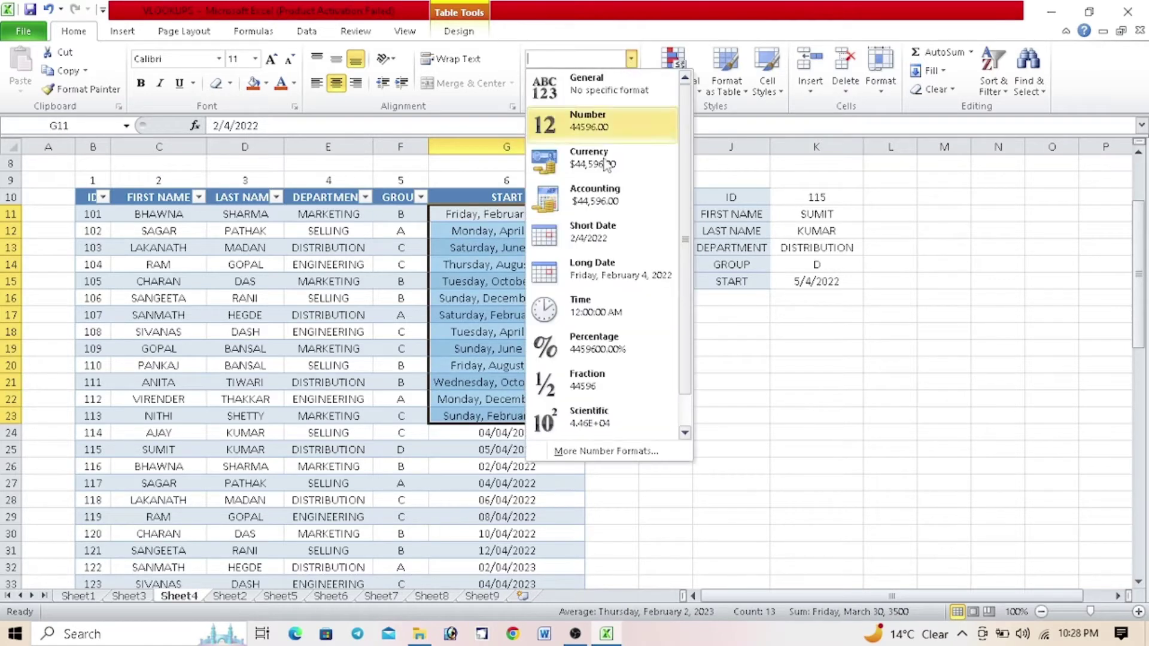
click(593, 234)
click(611, 230)
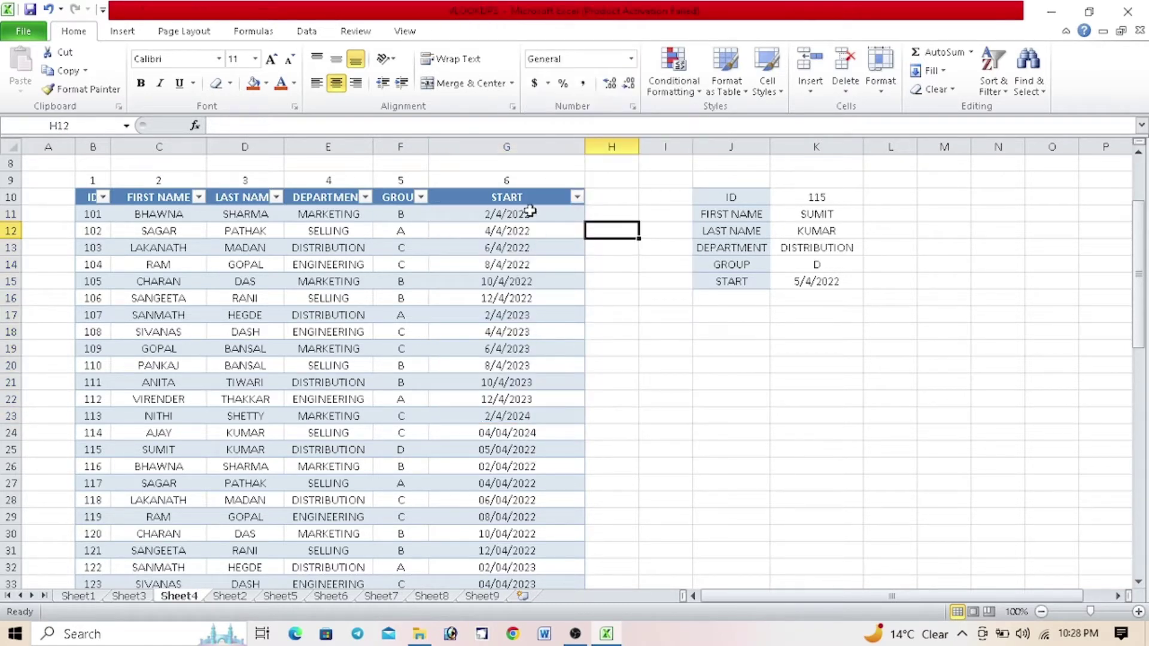
drag(529, 214, 526, 416)
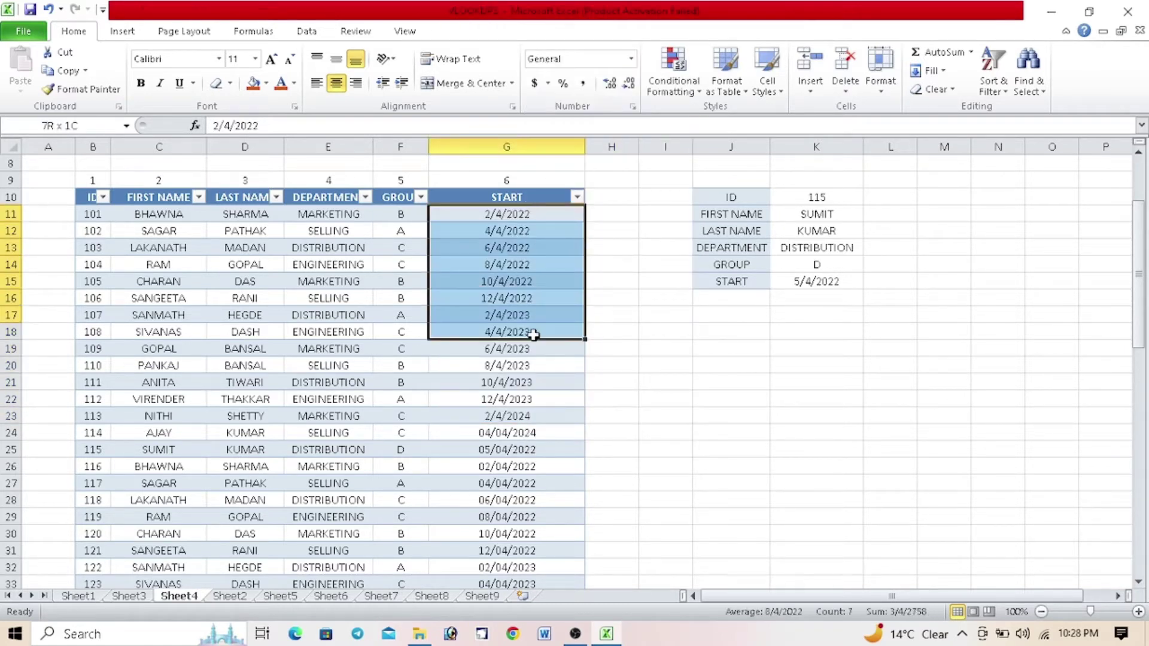
click(631, 58)
click(632, 58)
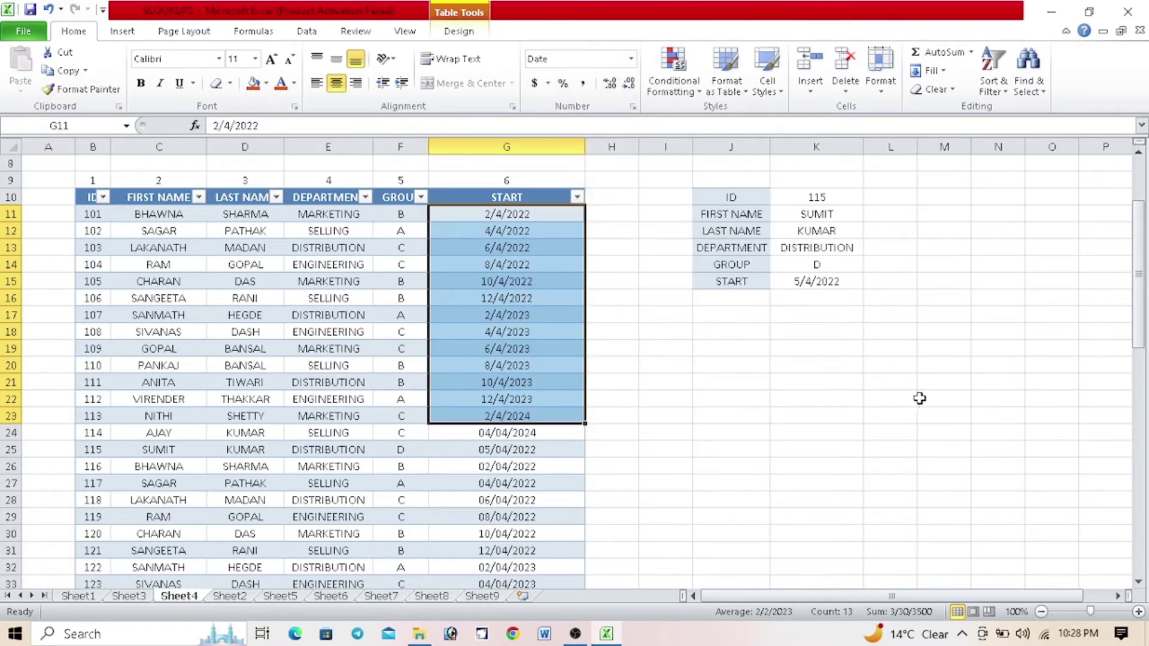
Enter 12 in M21, format it as Time, then as Percentage showing 1200.00%.
drag(927, 383, 932, 373)
text(12)
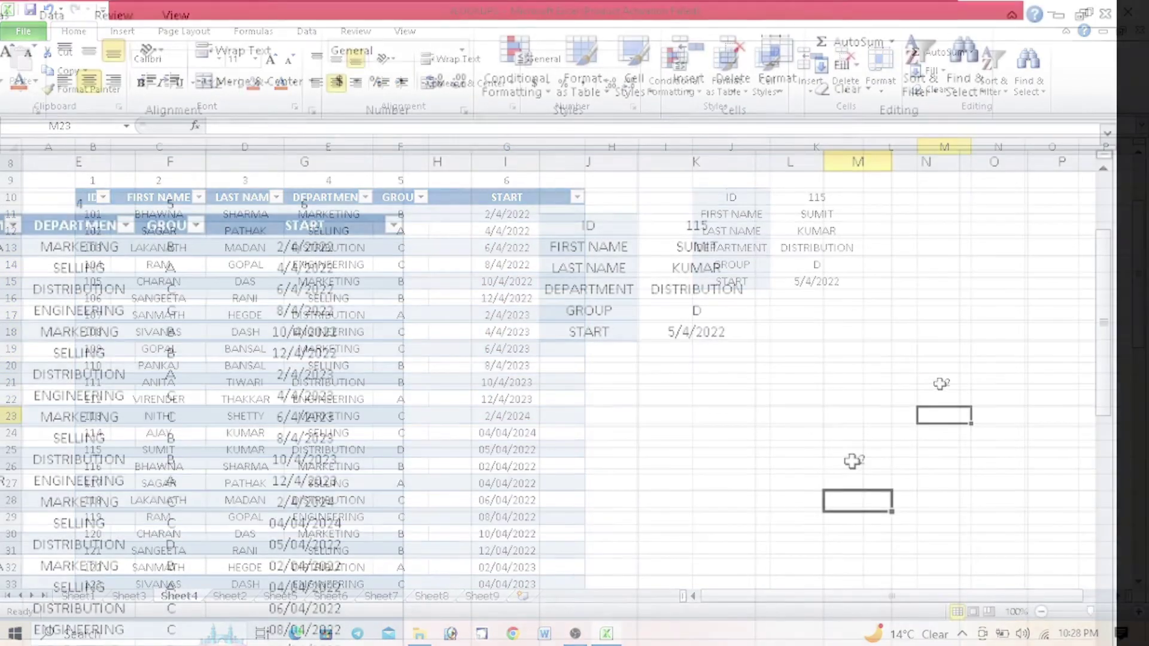
click(631, 58)
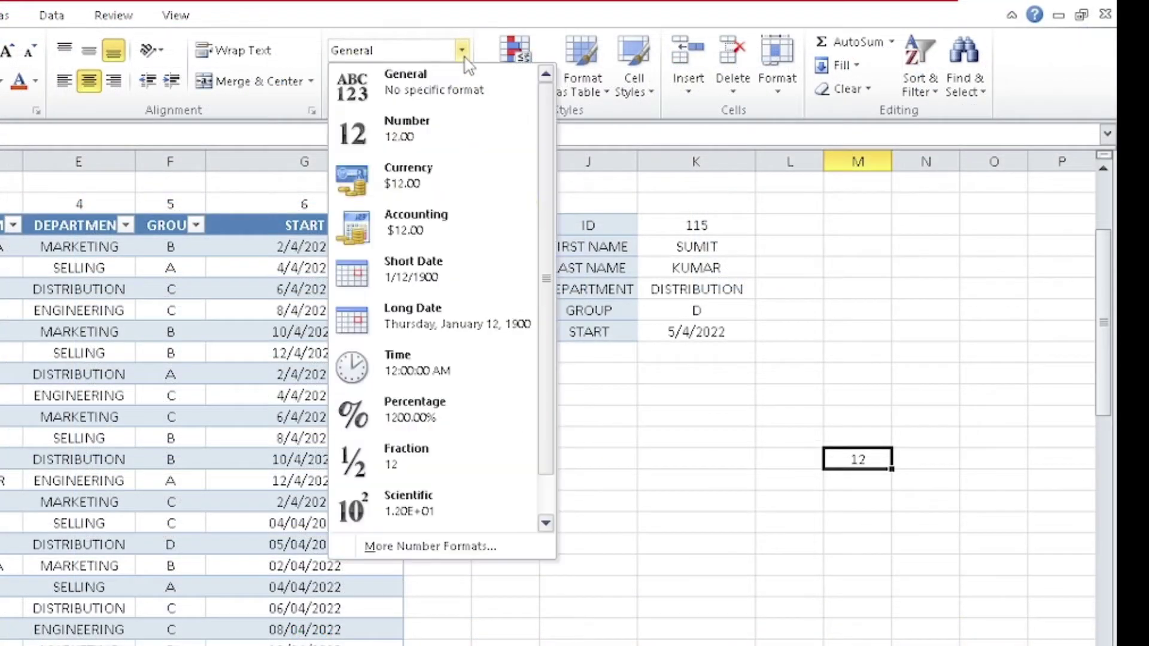
click(446, 376)
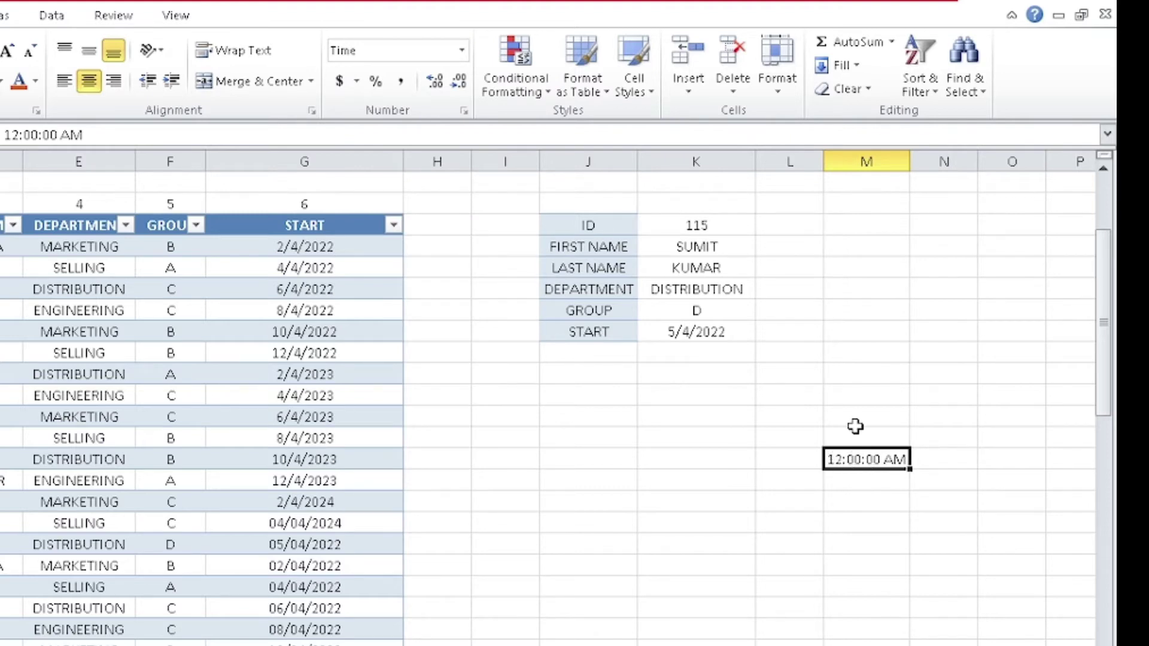
click(462, 52)
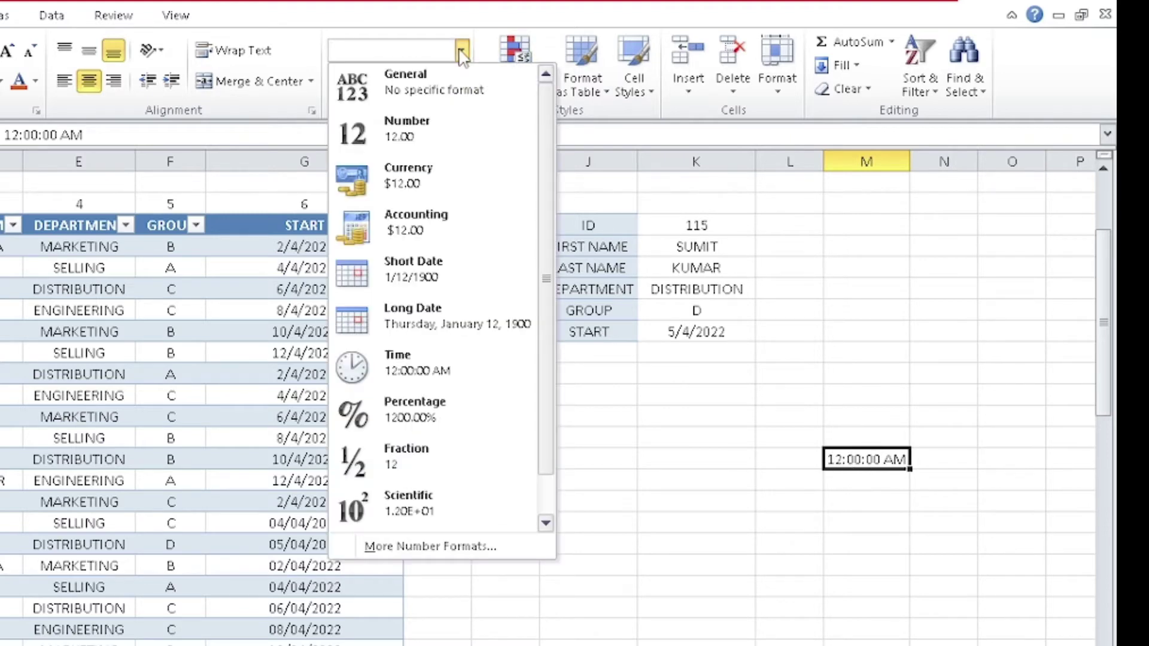
click(417, 419)
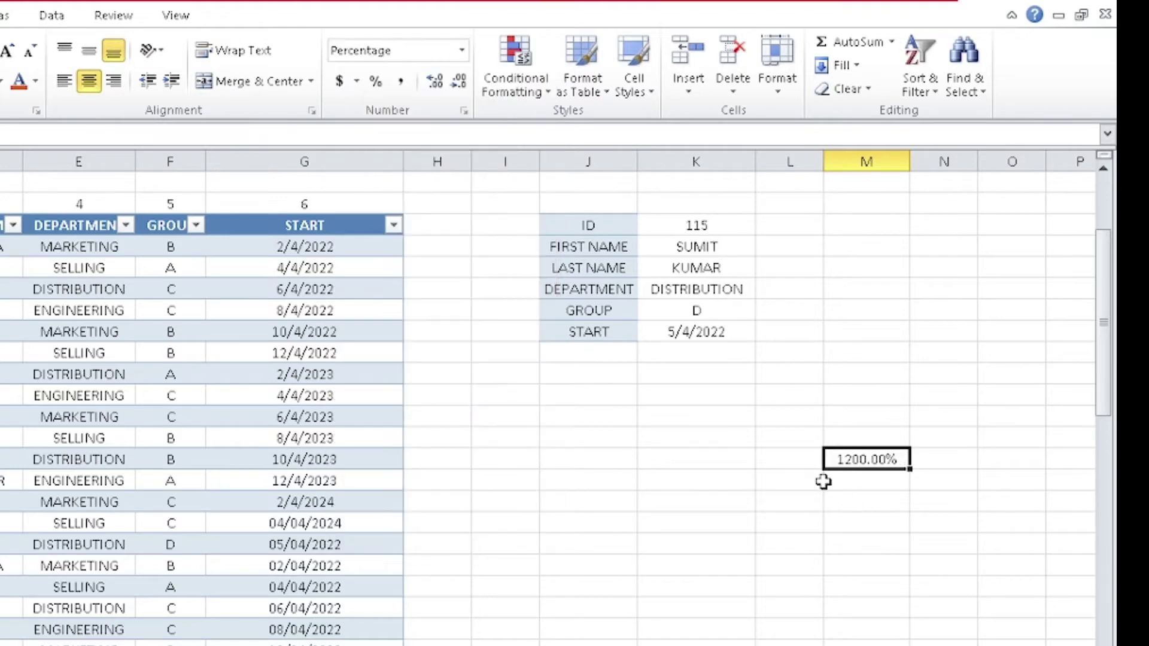
click(698, 477)
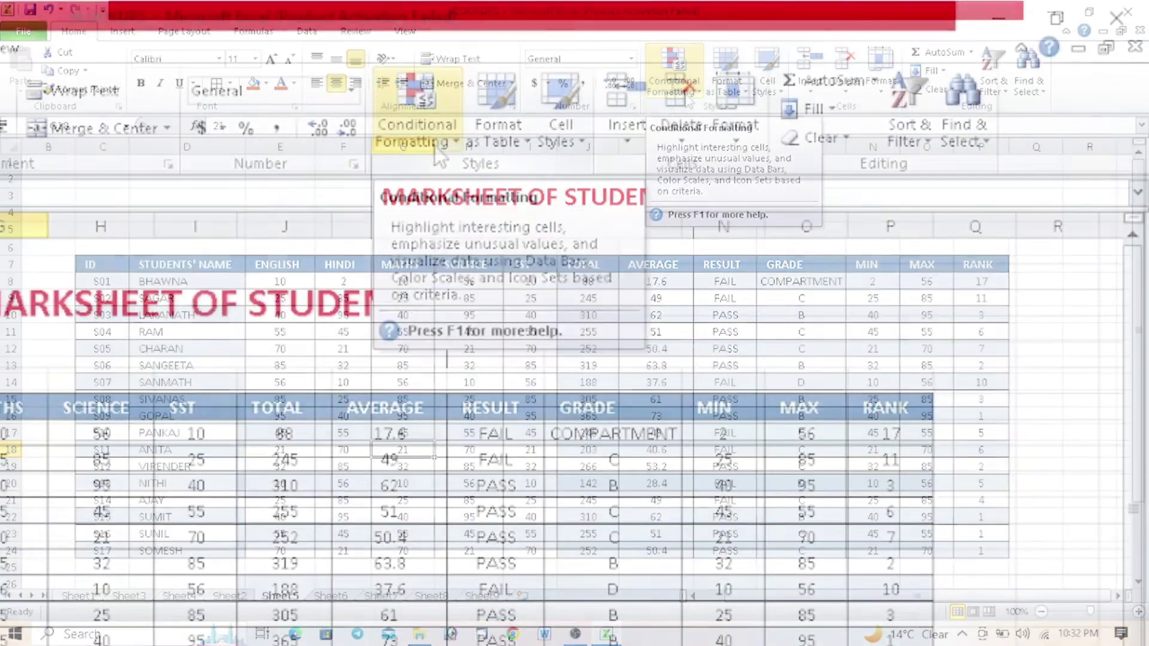
Add a Greater Than 90 rule on E8:I24 with Green Fill with Dark Green Text.
click(435, 146)
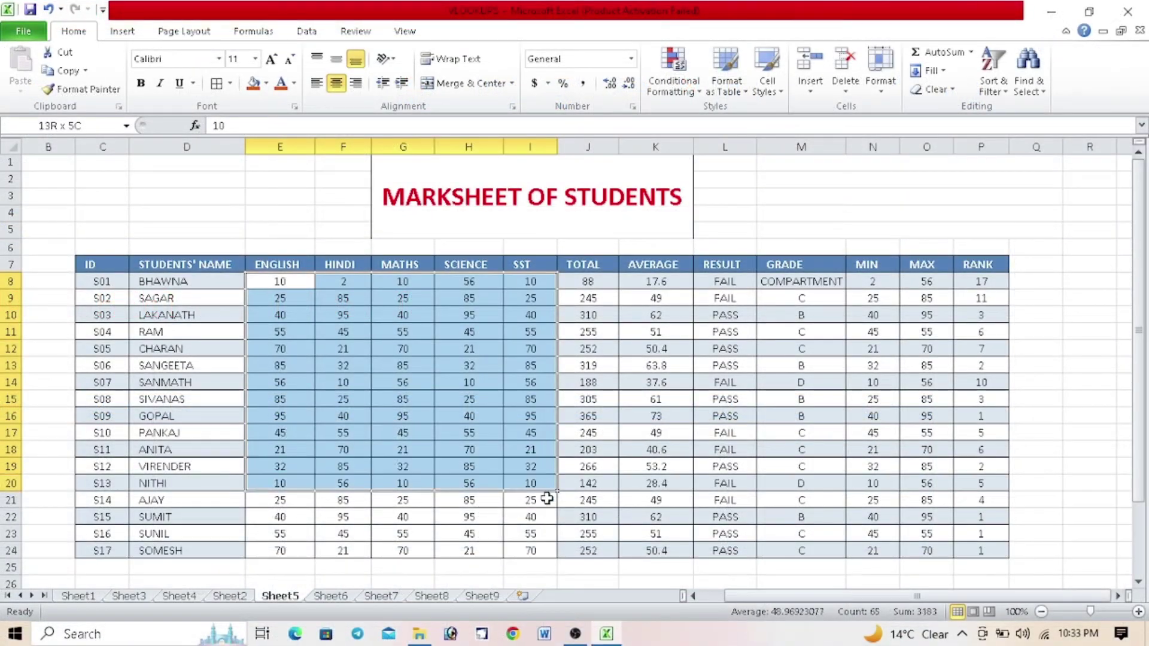
drag(416, 348, 531, 549)
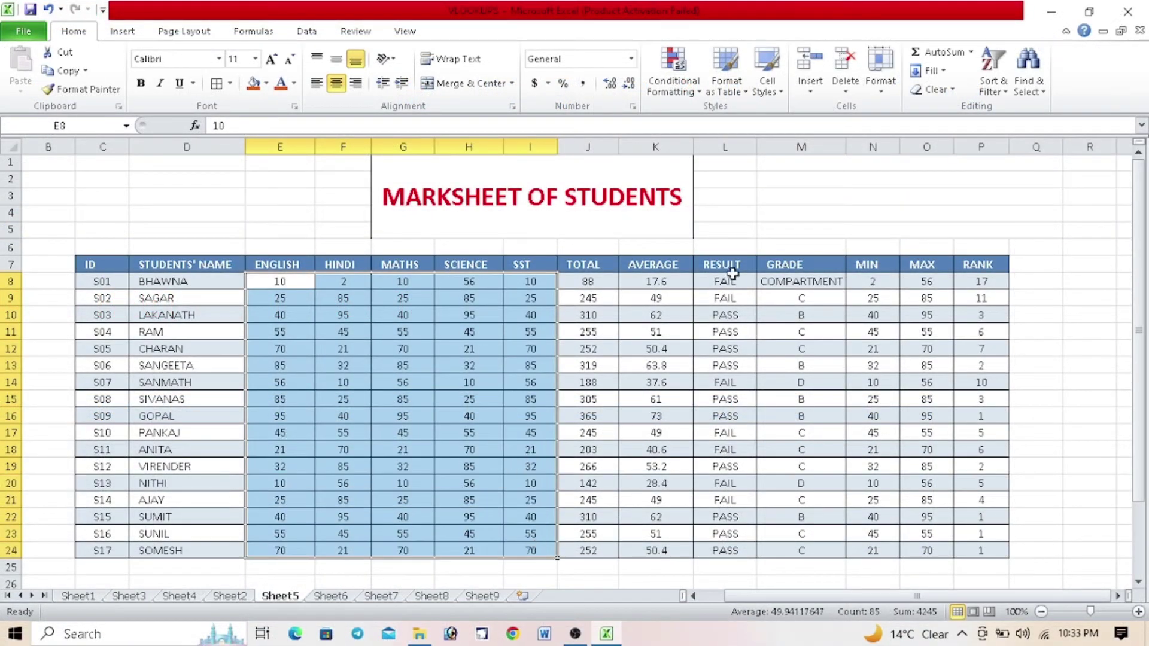
click(667, 92)
click(856, 121)
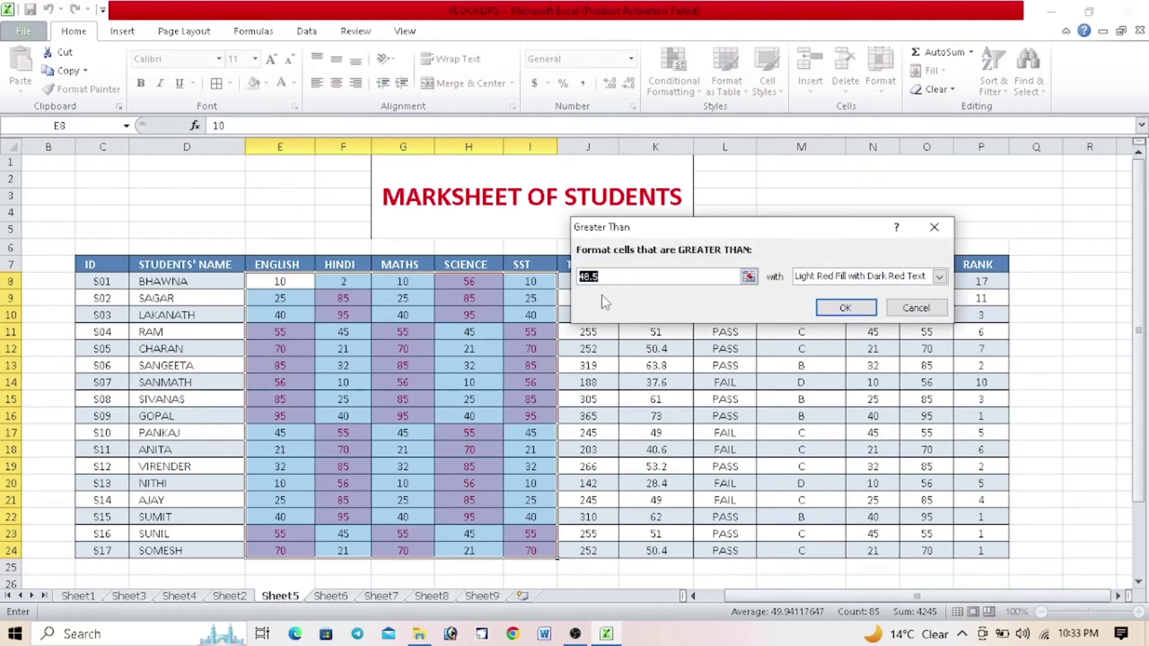
text(90)
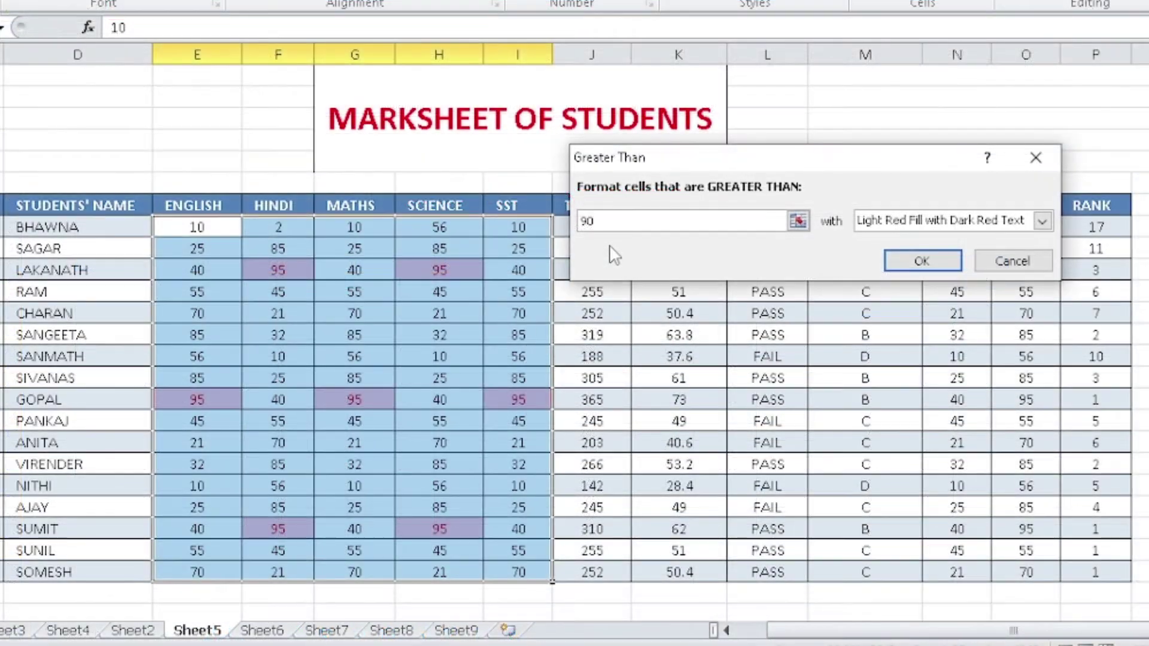
click(907, 220)
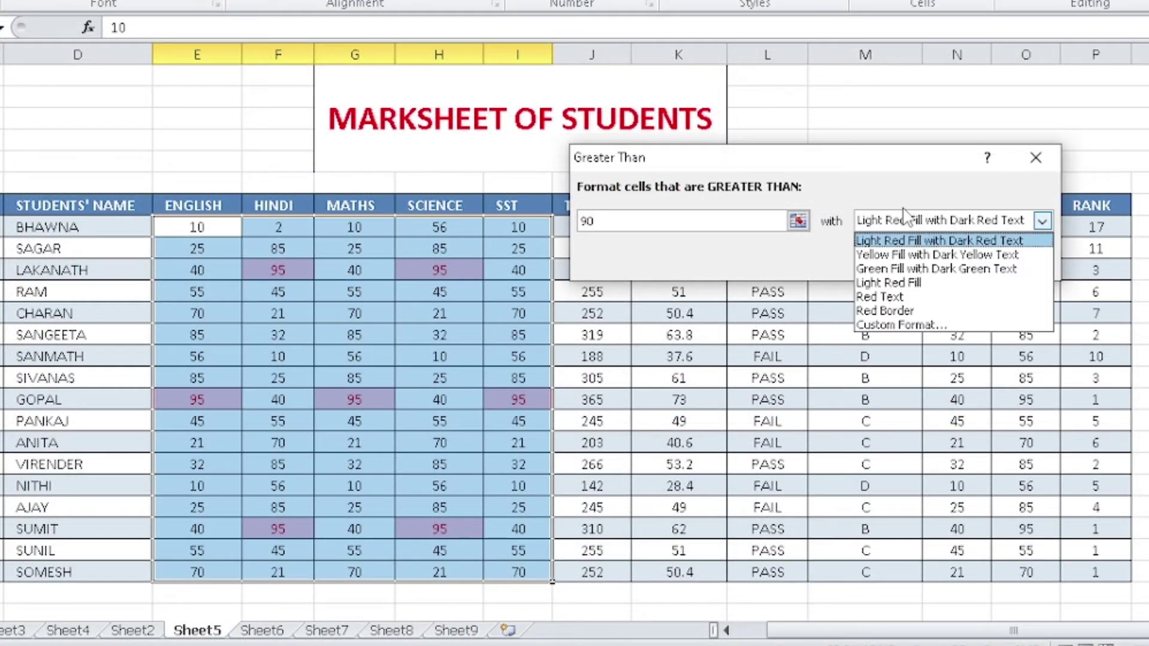
click(898, 269)
click(918, 259)
click(685, 422)
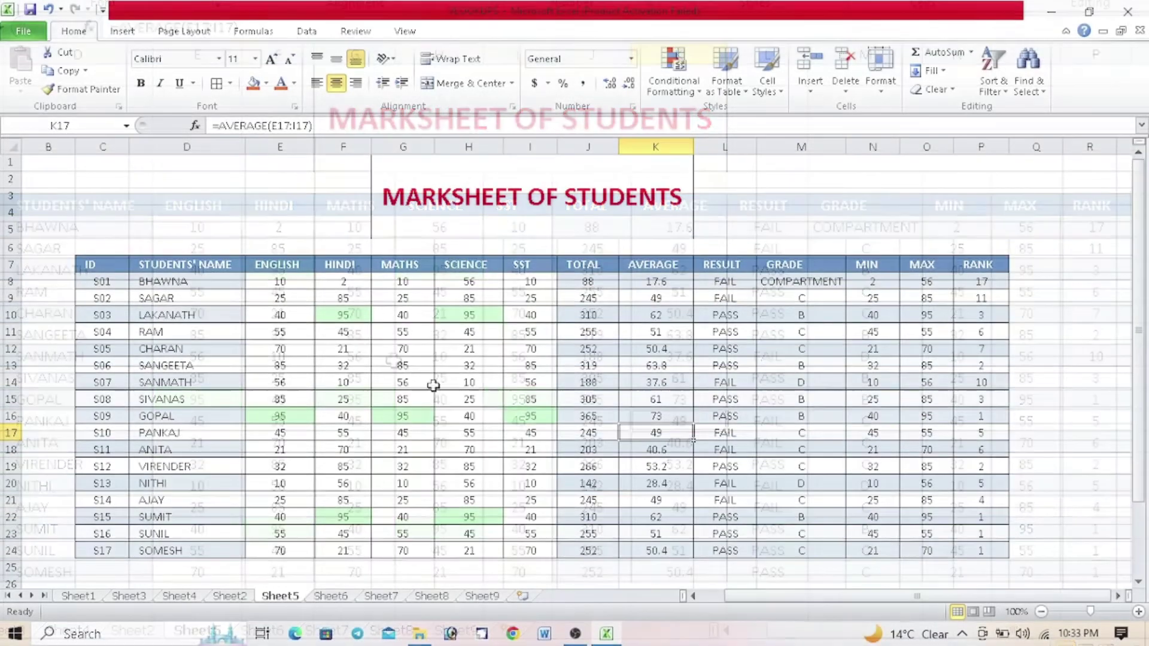
Add a Less Than 40 rule on E8:I24 using Light Red Fill with Dark Red Text.
drag(304, 288, 527, 549)
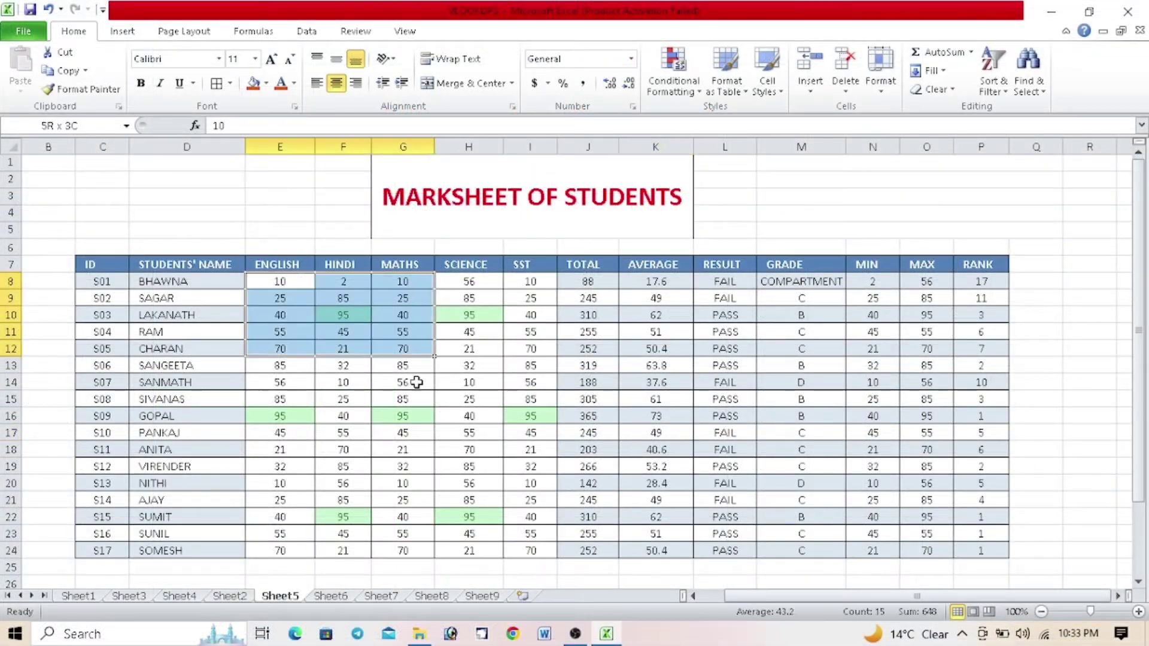
click(680, 91)
mouse_move(728, 119)
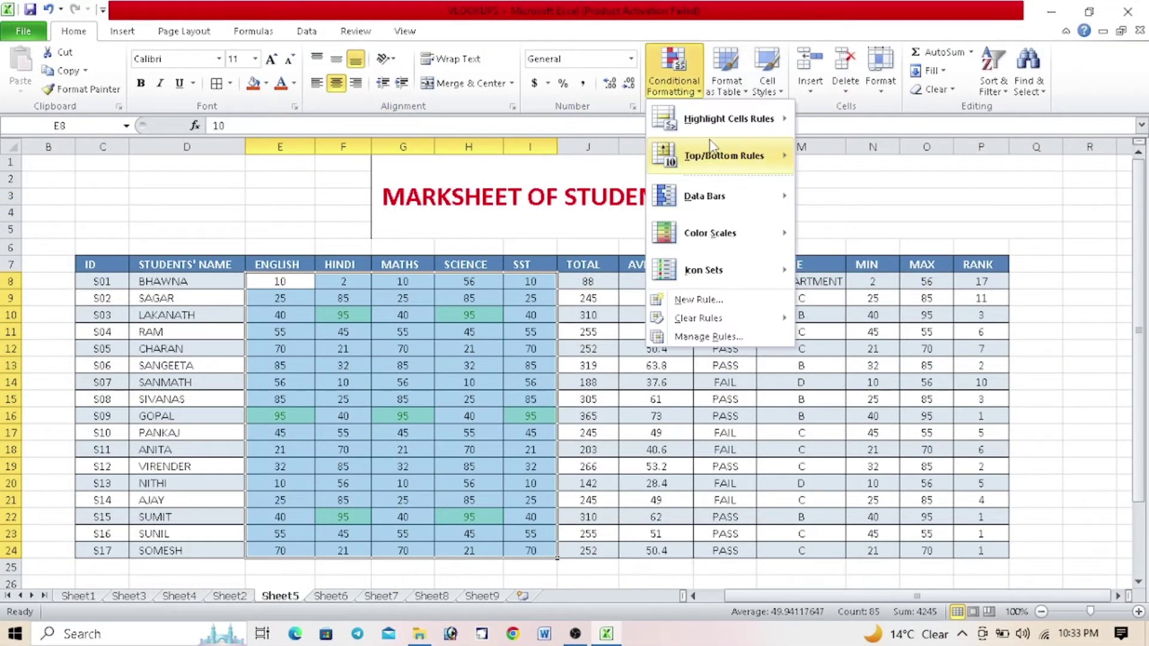
click(857, 157)
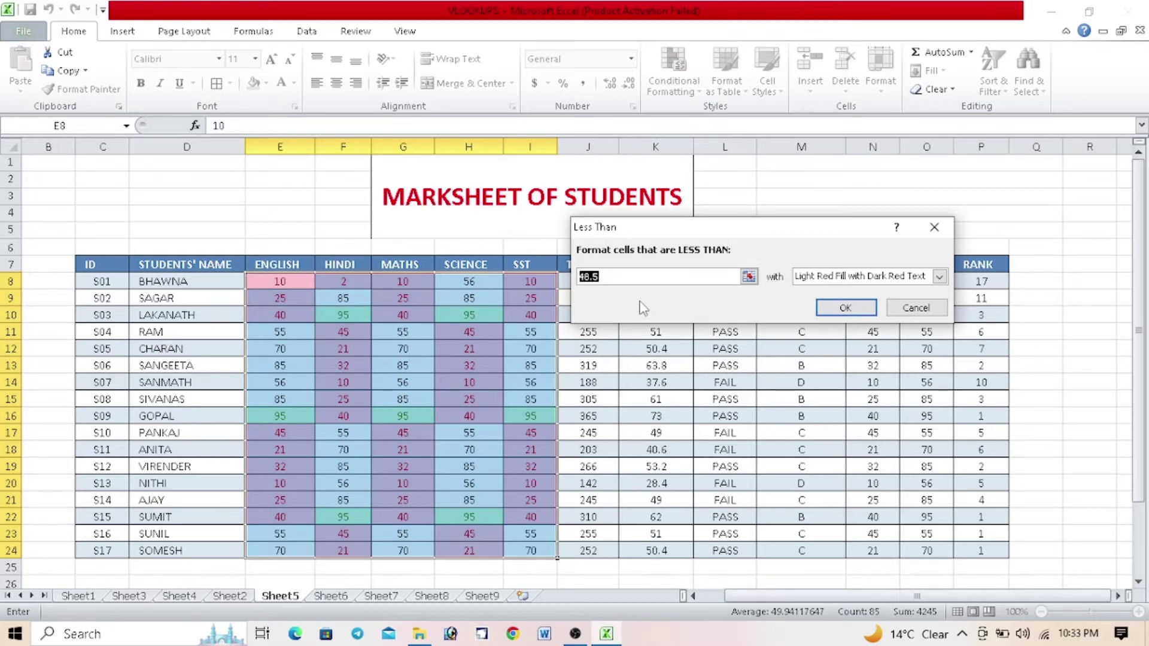
text(40)
key(Return)
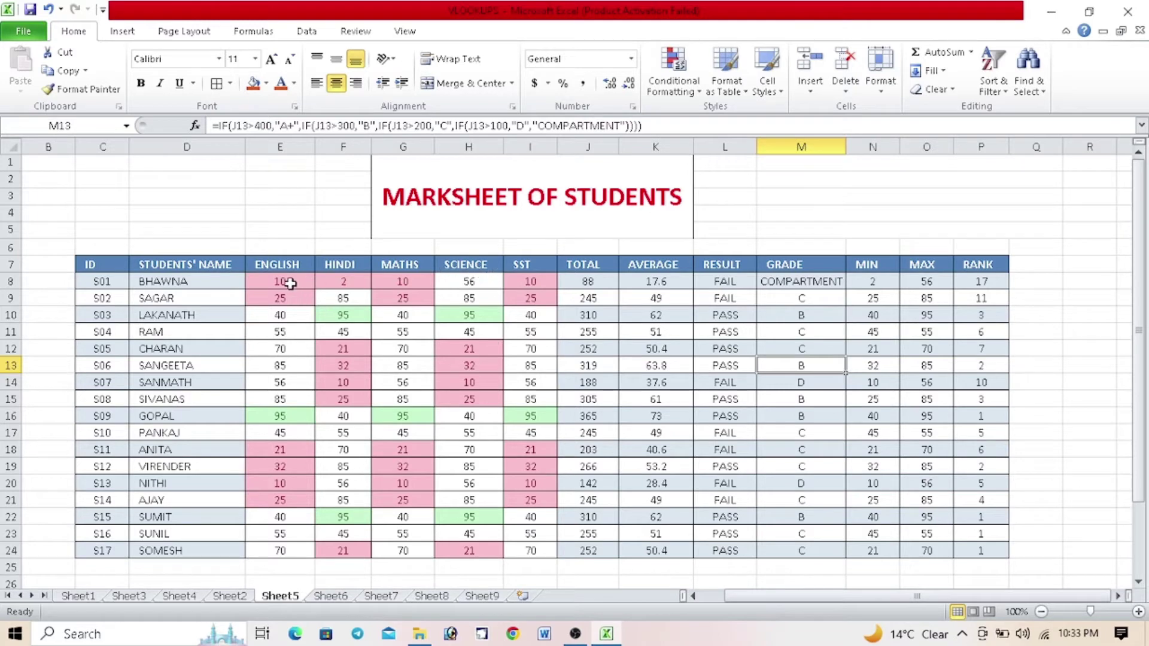
drag(290, 283, 529, 547)
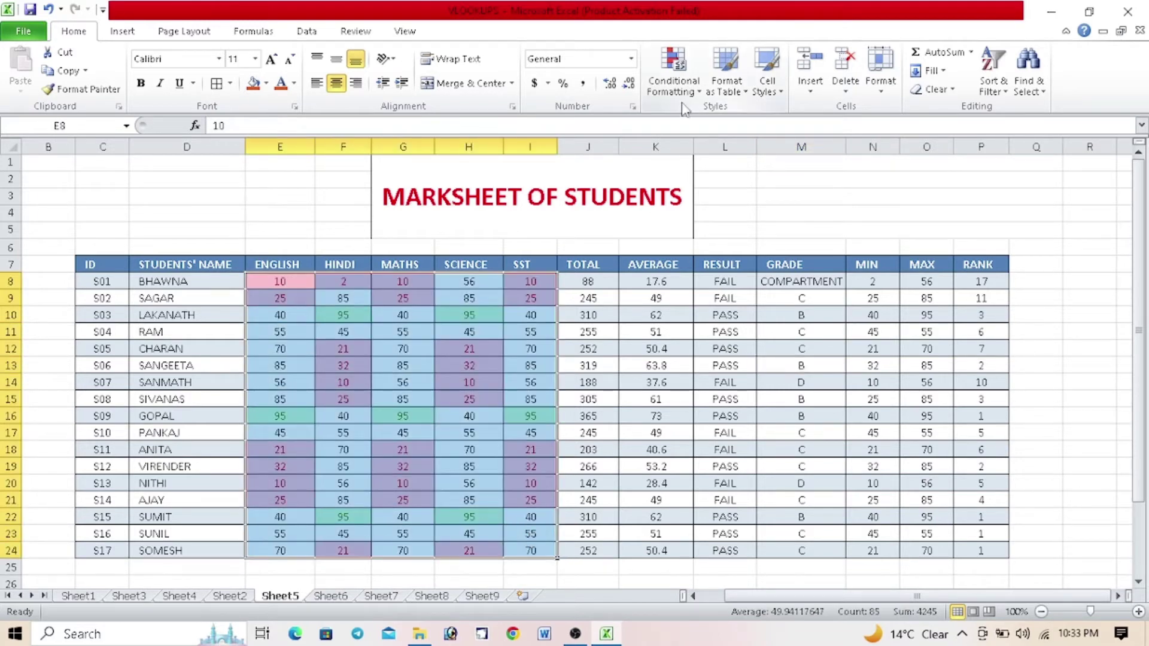
Add a Between 40 and 60 rule using Yellow Fill with Dark Yellow Text.
click(674, 81)
click(874, 200)
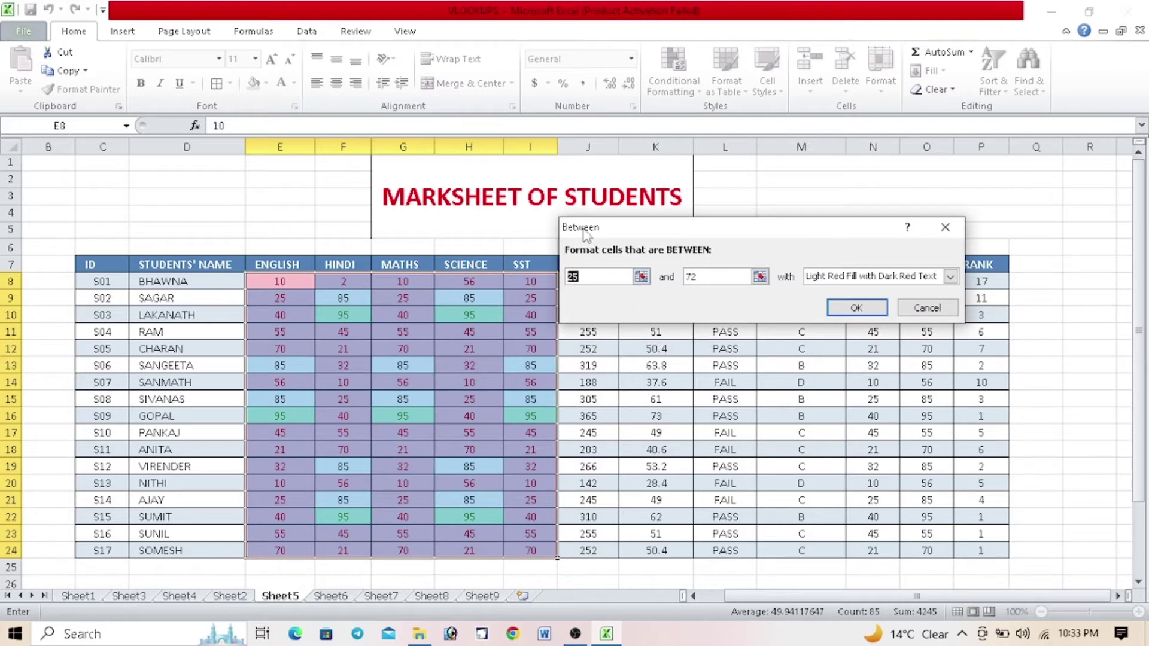
text(40)
drag(715, 281, 675, 283)
text(6)
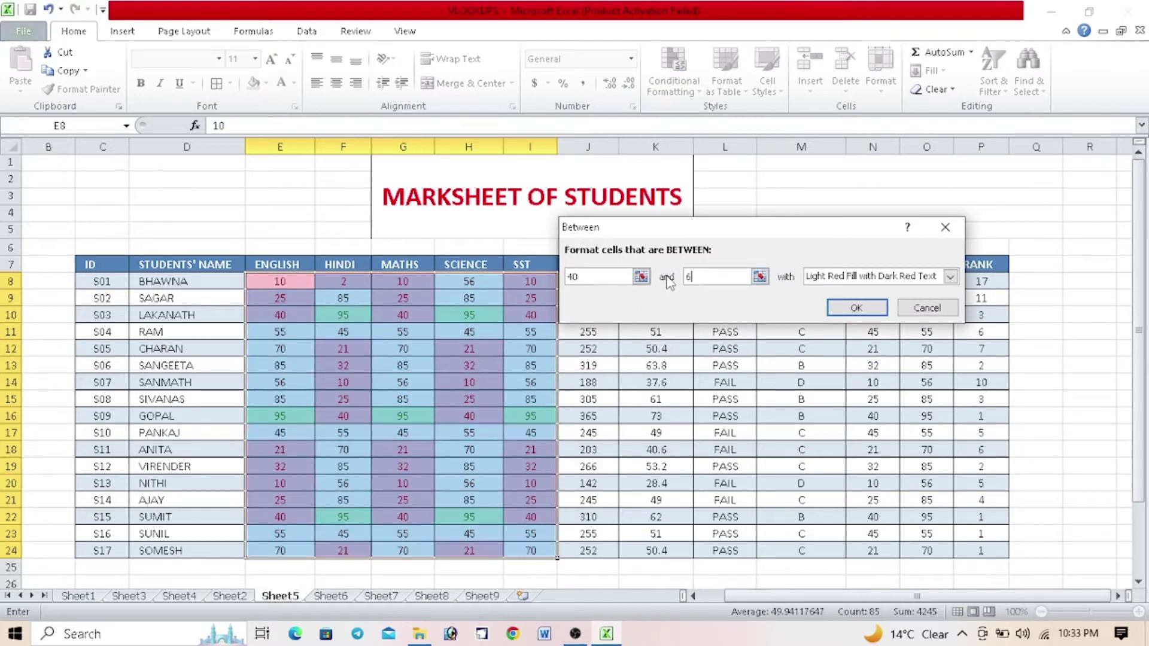
text(0)
click(817, 277)
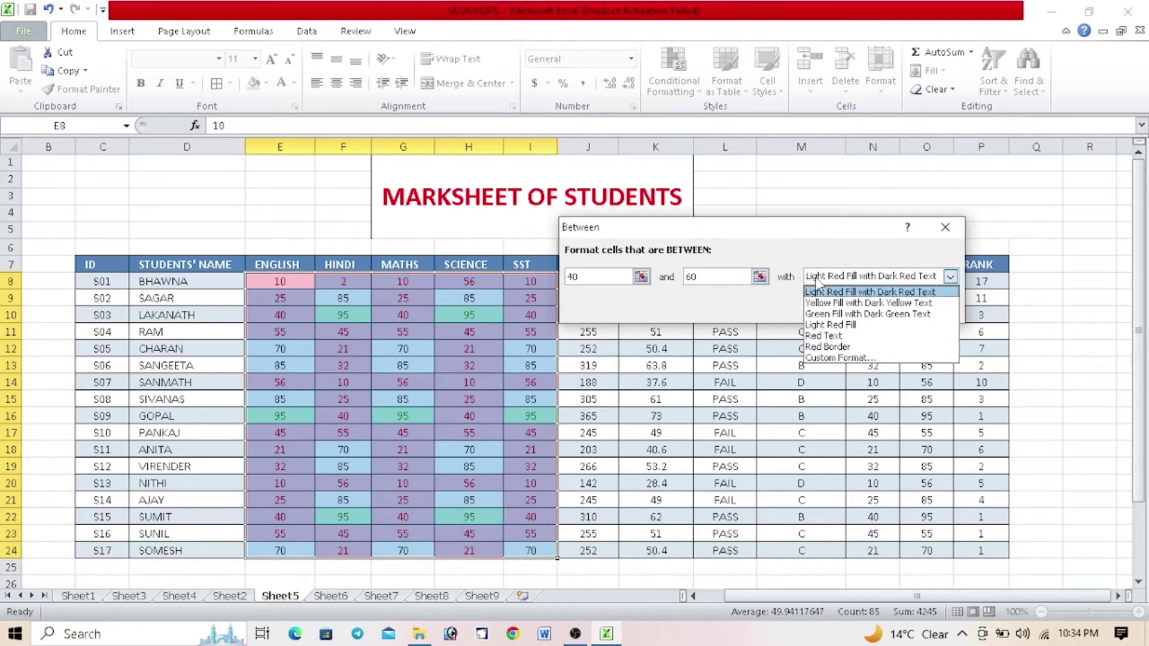
click(824, 302)
click(841, 312)
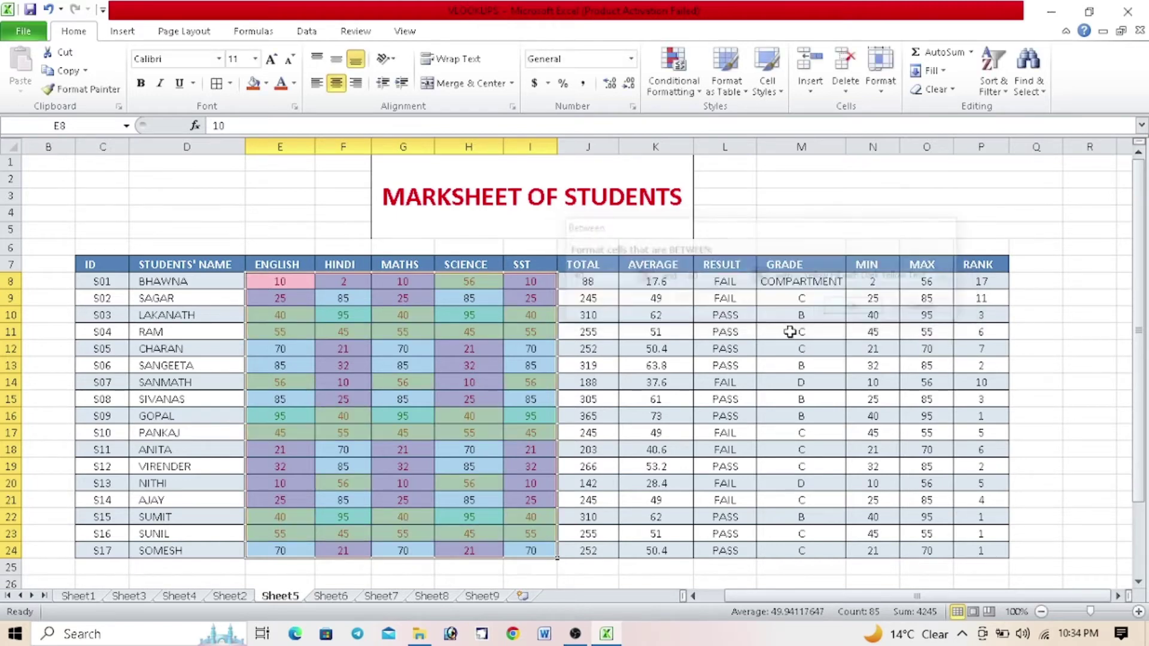
click(745, 379)
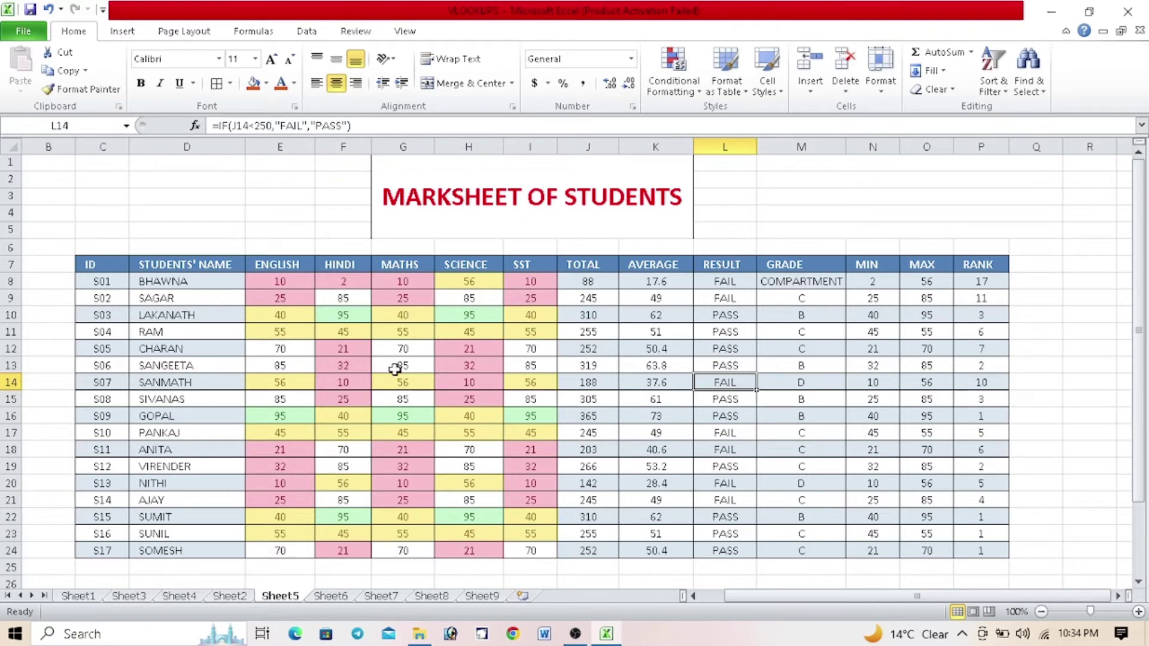
Inspect the marks in F10, E8 and E10, then reselect E8:I24.
click(359, 315)
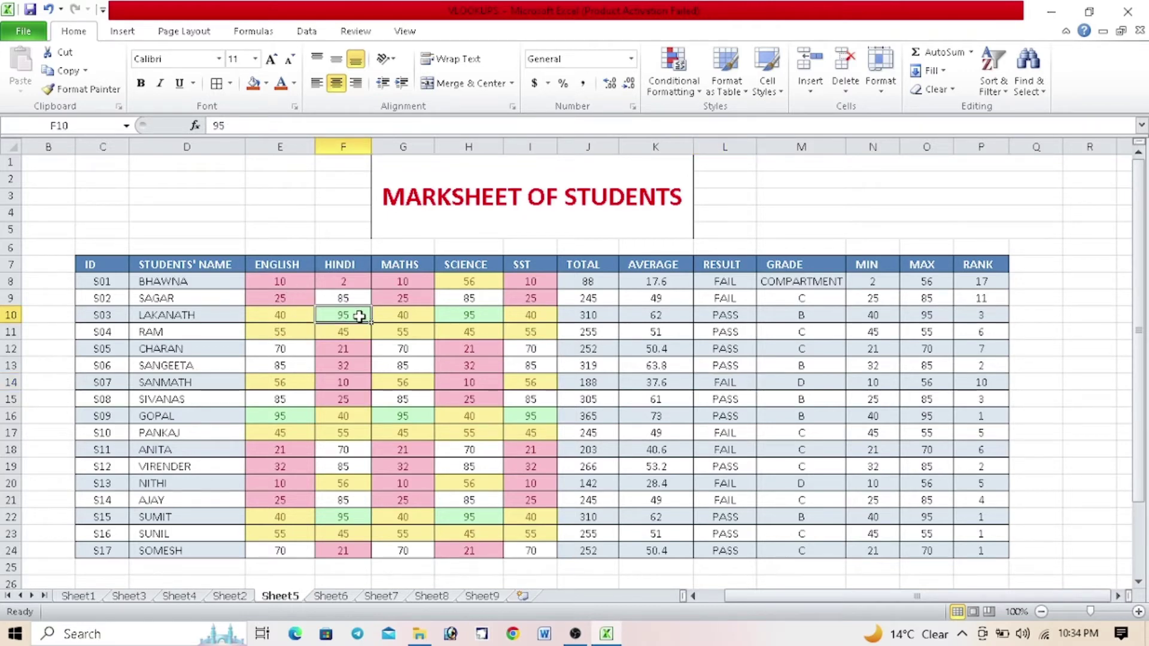
click(294, 284)
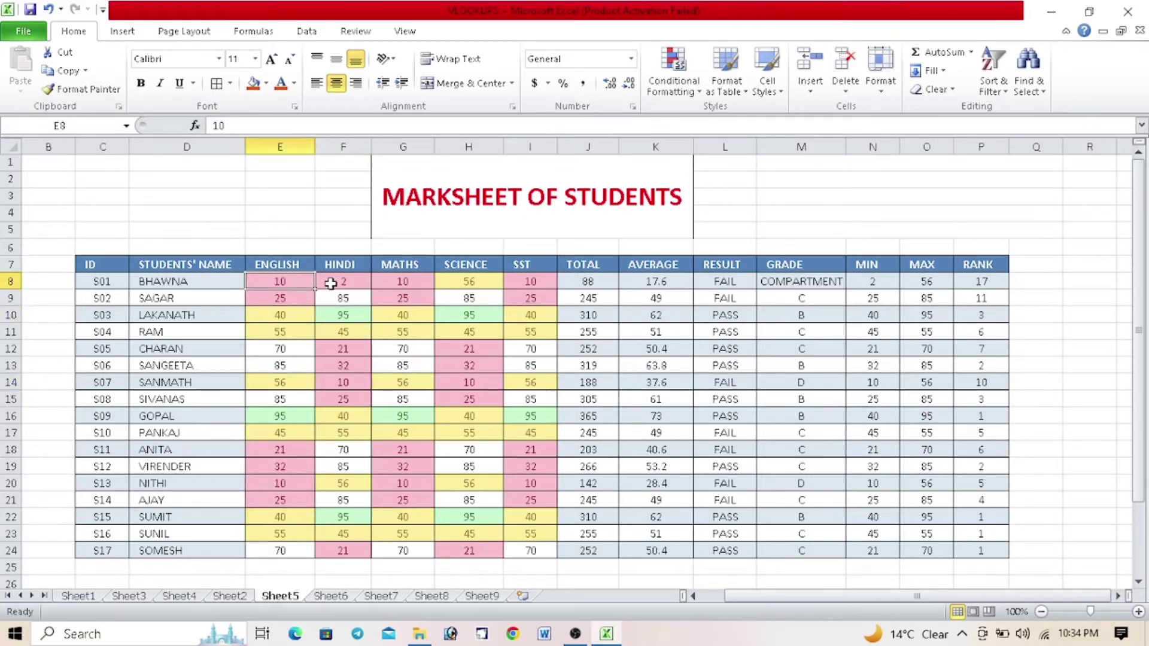
click(291, 320)
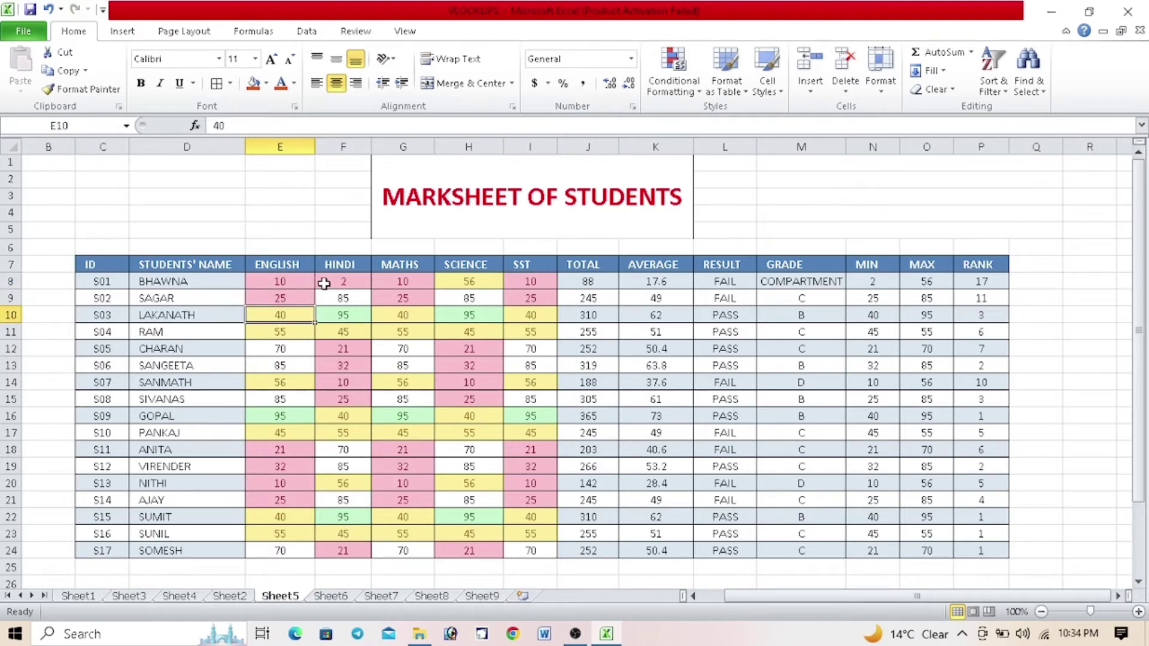
mouse_move(297, 280)
mouse_down()
mouse_move(526, 517)
mouse_move(527, 550)
mouse_up()
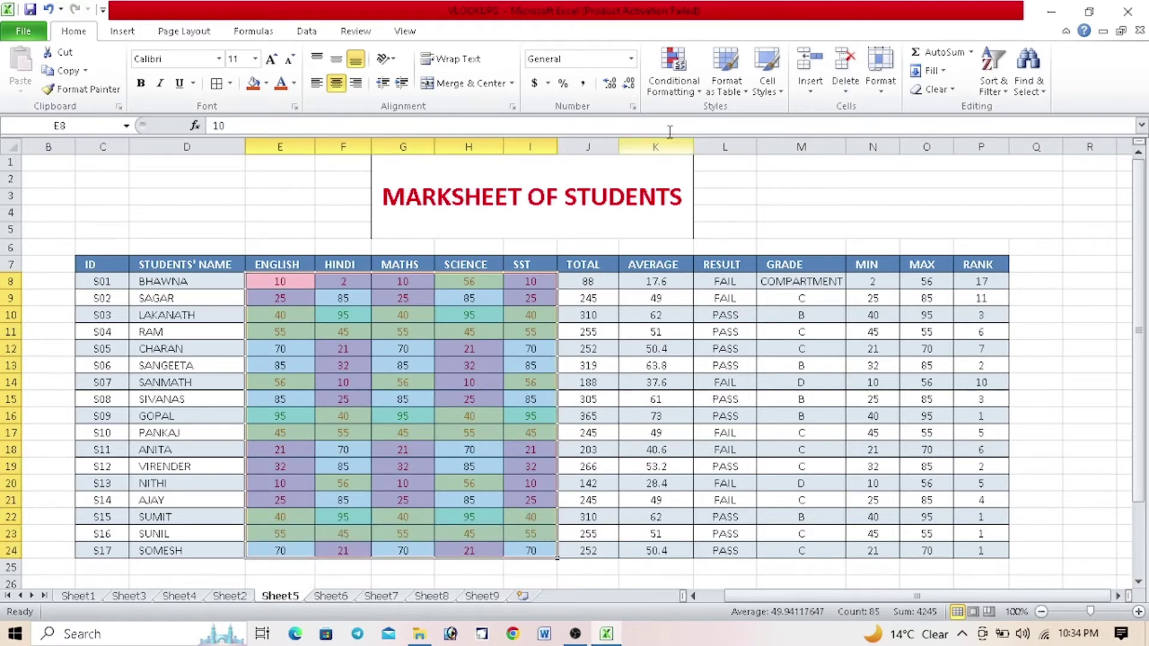
Clear the old highlighting from the marks and enter 40 in an Equal To rule.
click(674, 78)
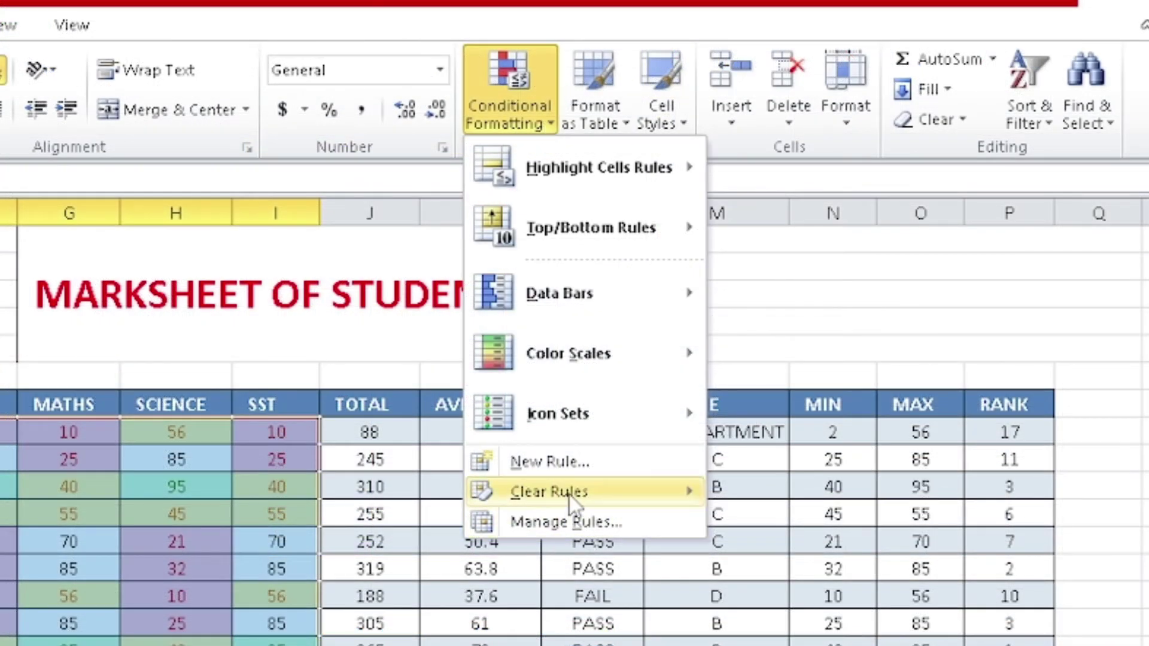
mouse_move(549, 492)
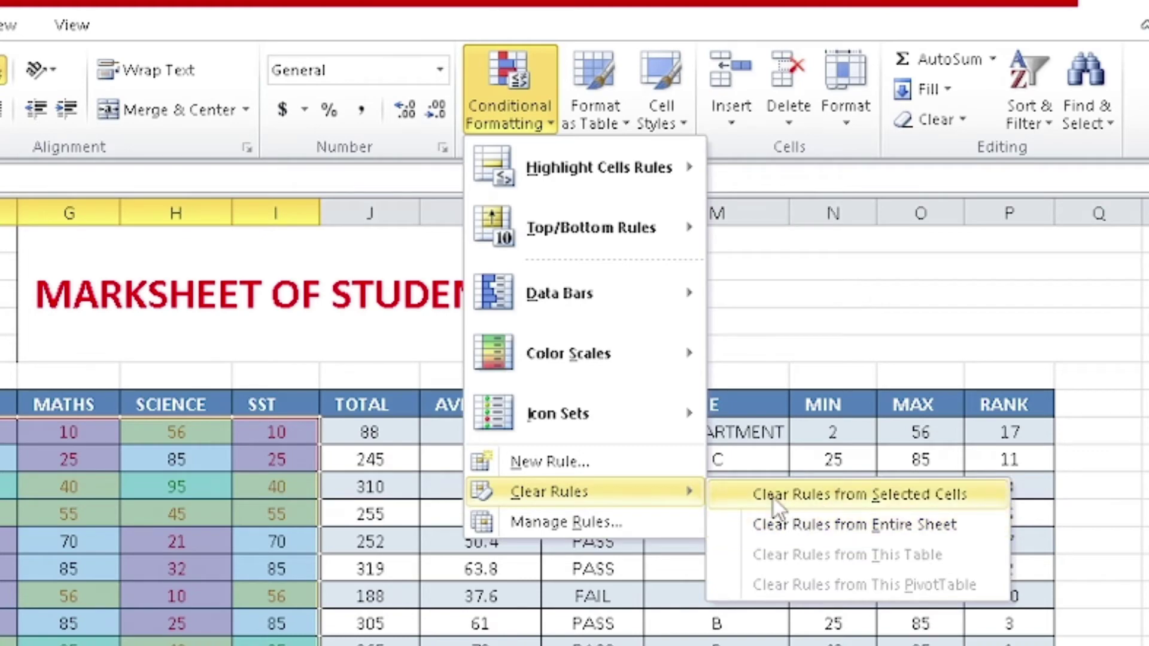
click(961, 500)
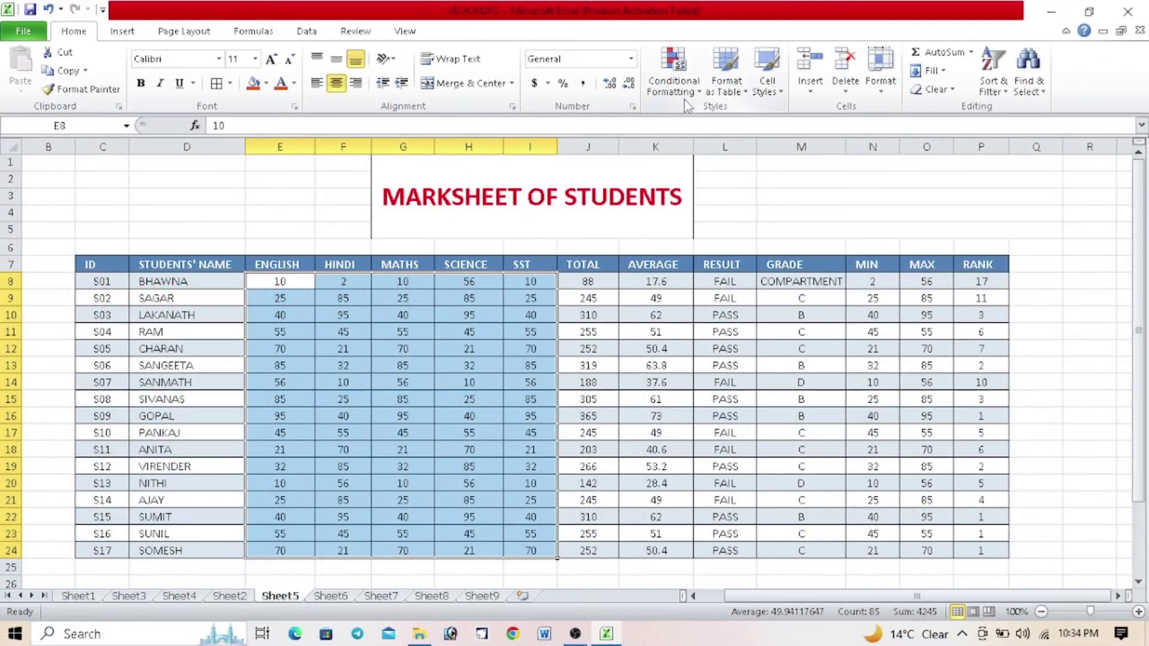
click(675, 86)
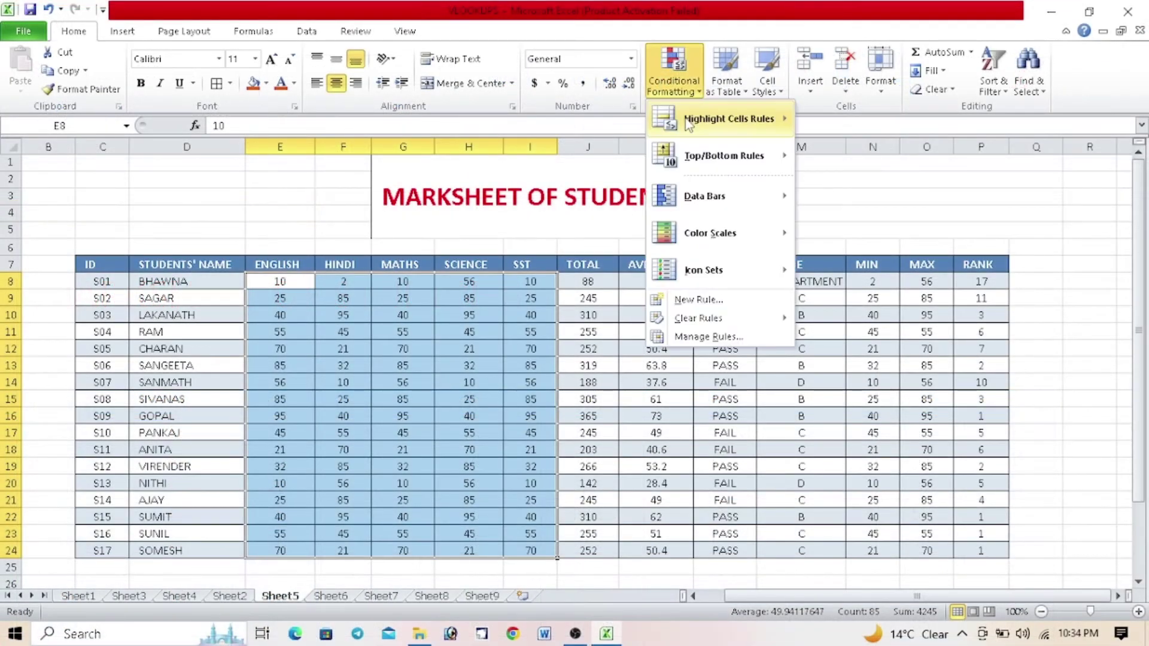
click(902, 238)
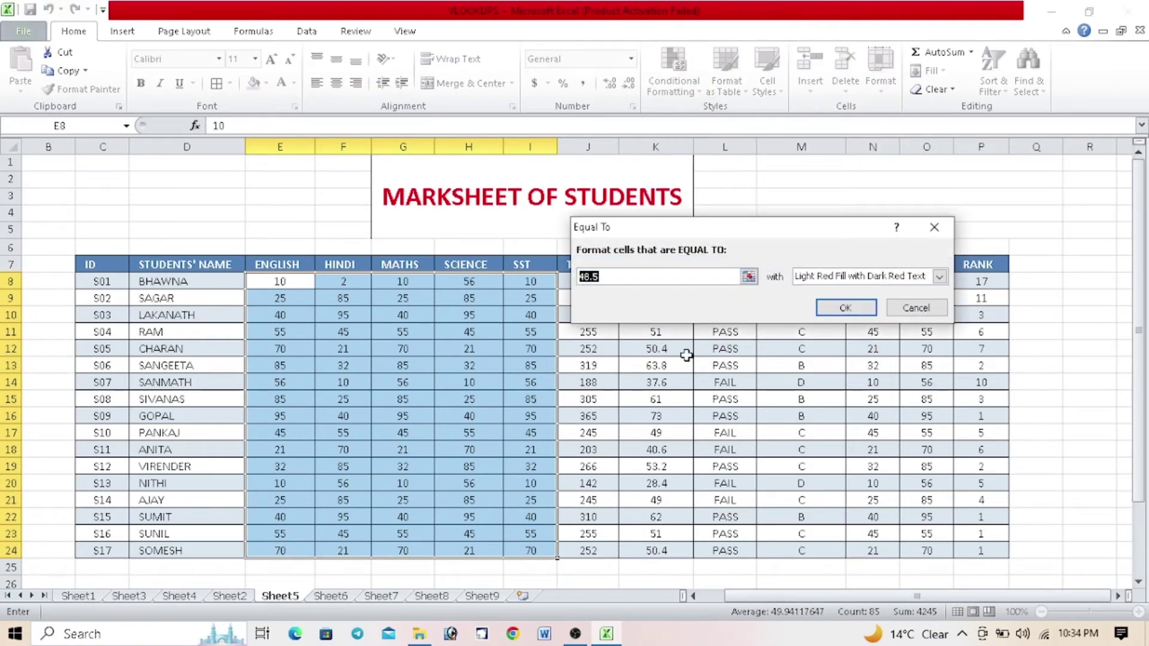
text(40)
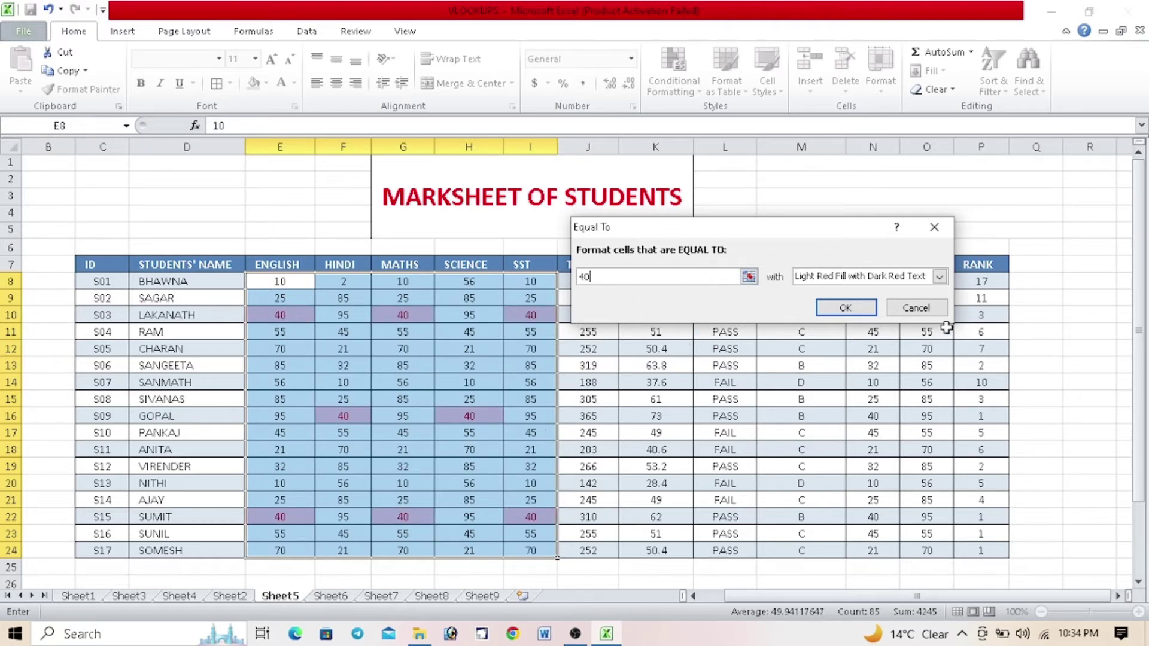
Format marks equal to 40 with light red fill and dark red text, after trying other formats.
click(939, 277)
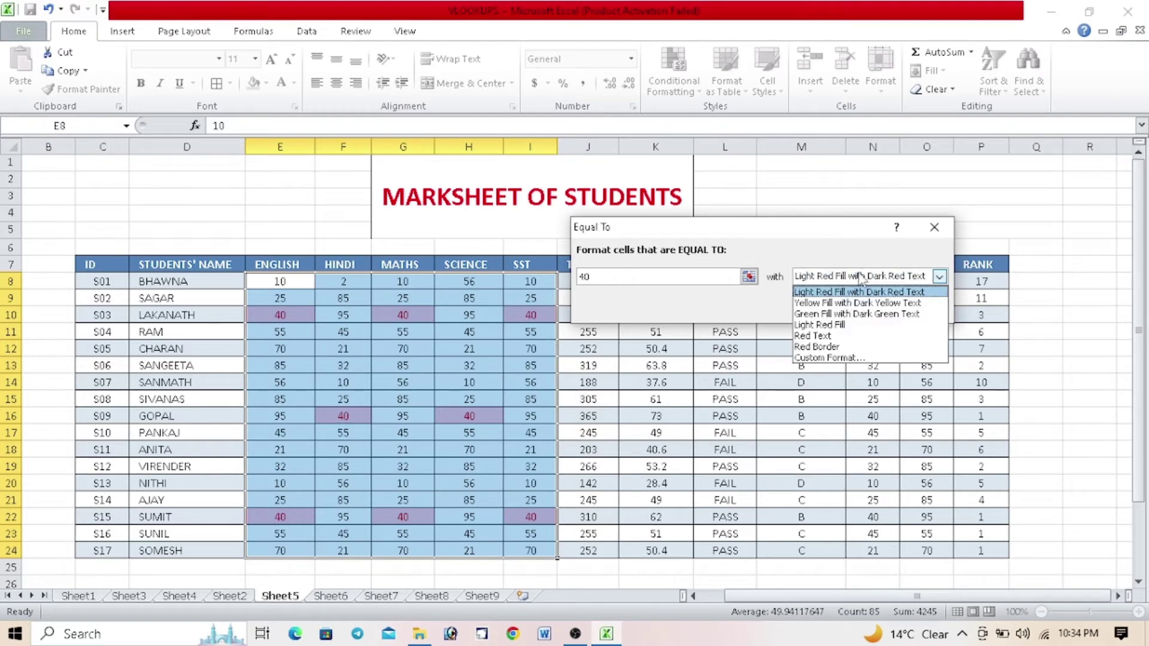
click(844, 337)
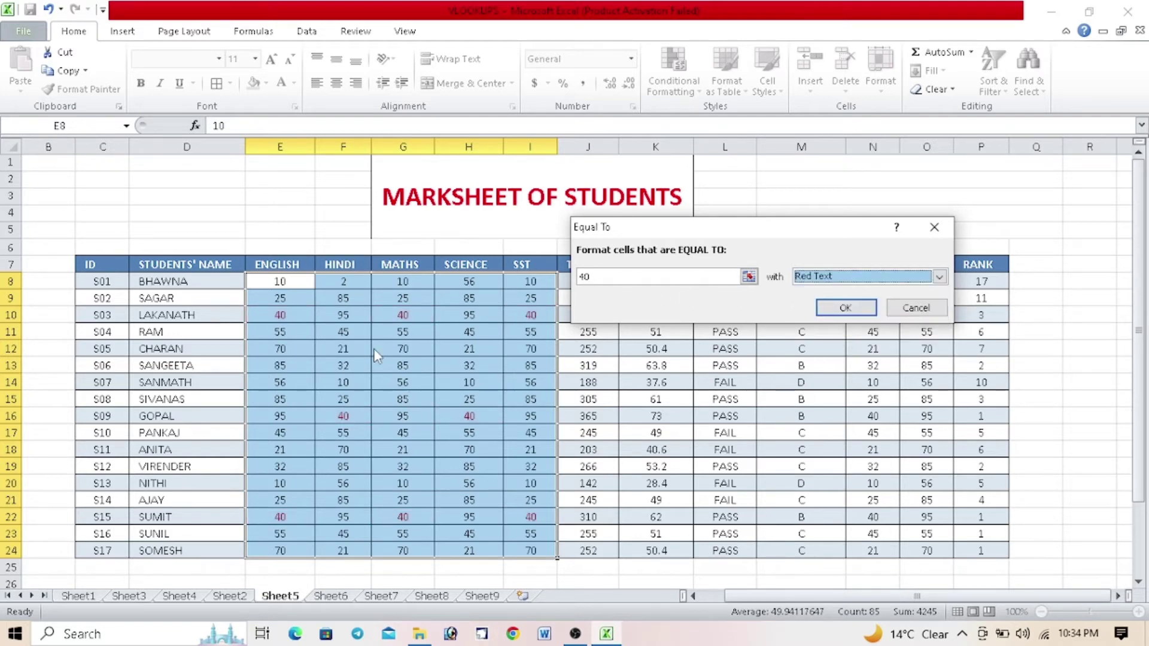
click(838, 287)
click(811, 340)
click(902, 277)
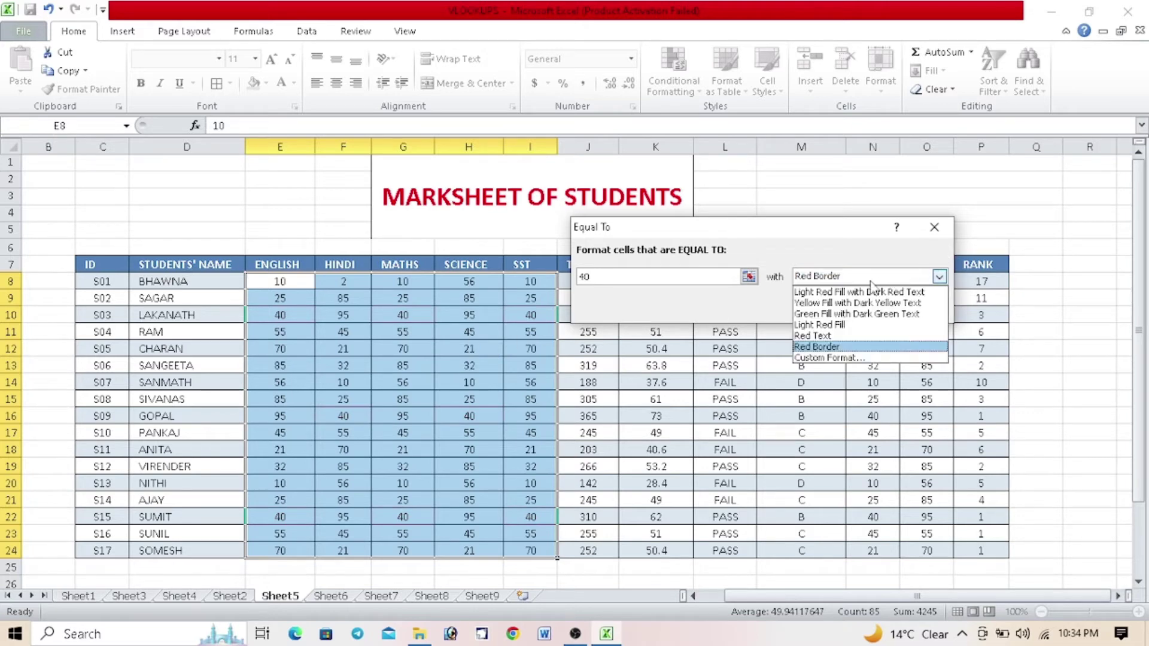
click(849, 292)
click(842, 307)
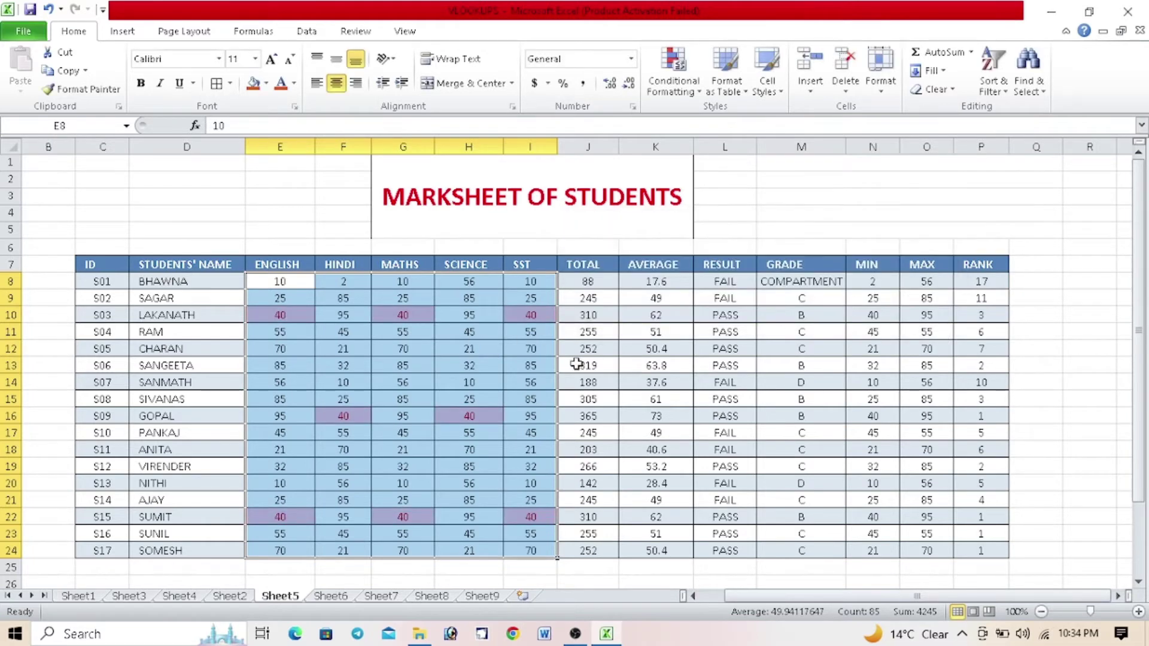
Check the highlighted 40s in several columns, then reselect the marks E8:I24.
click(467, 450)
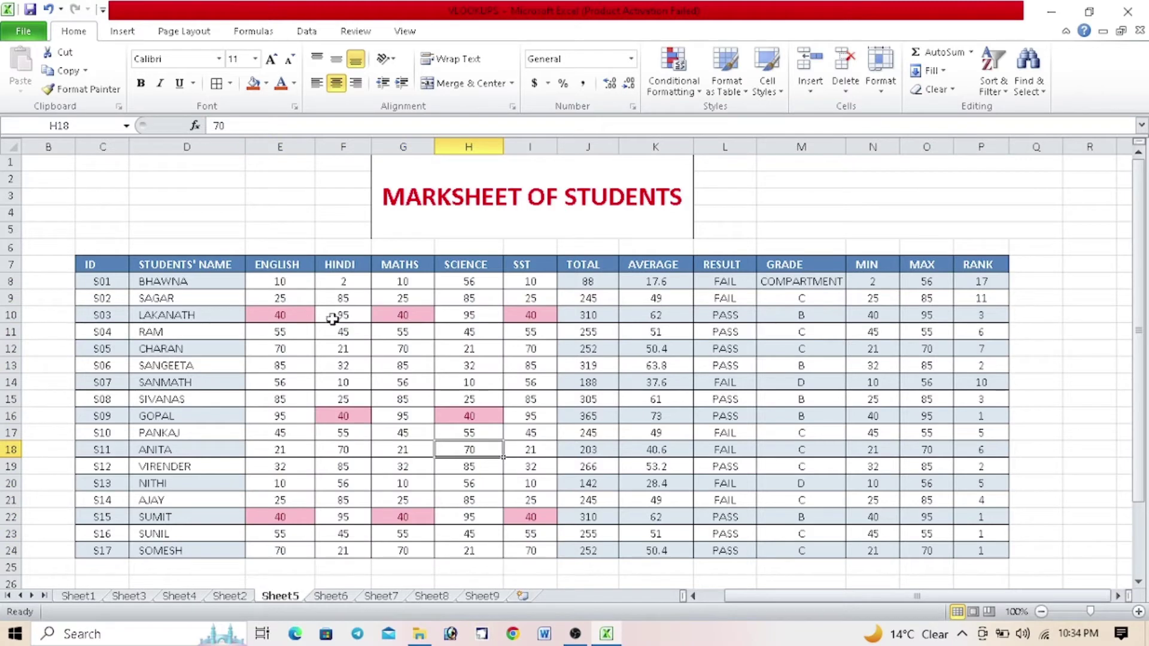
click(289, 312)
click(372, 312)
click(515, 314)
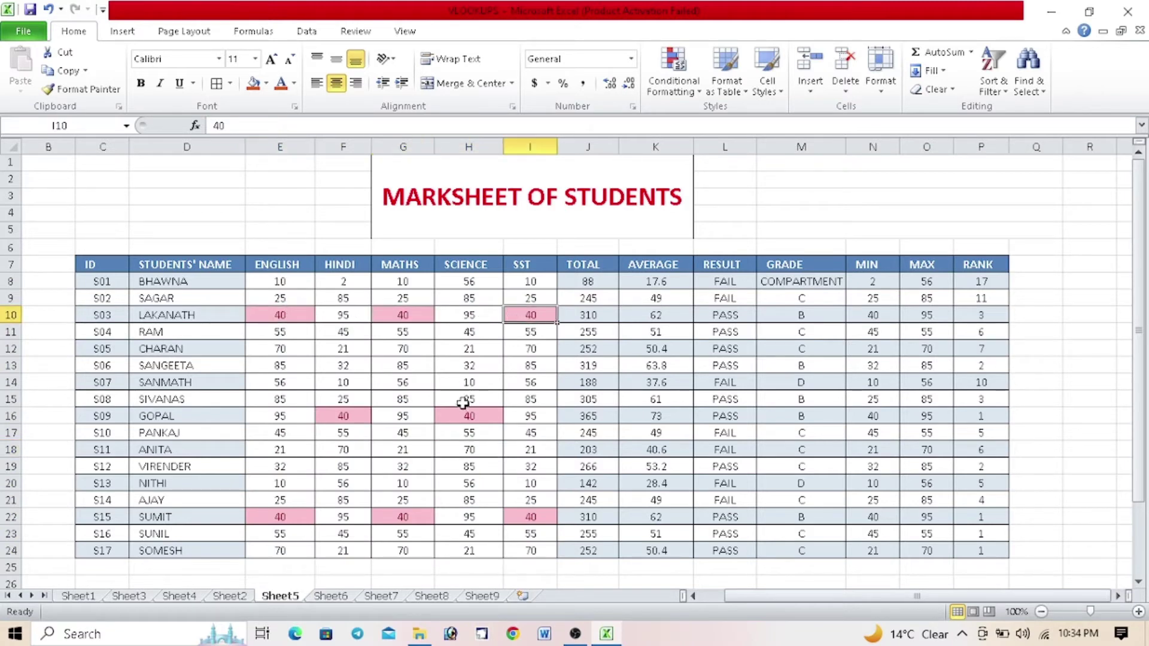
drag(301, 283, 543, 551)
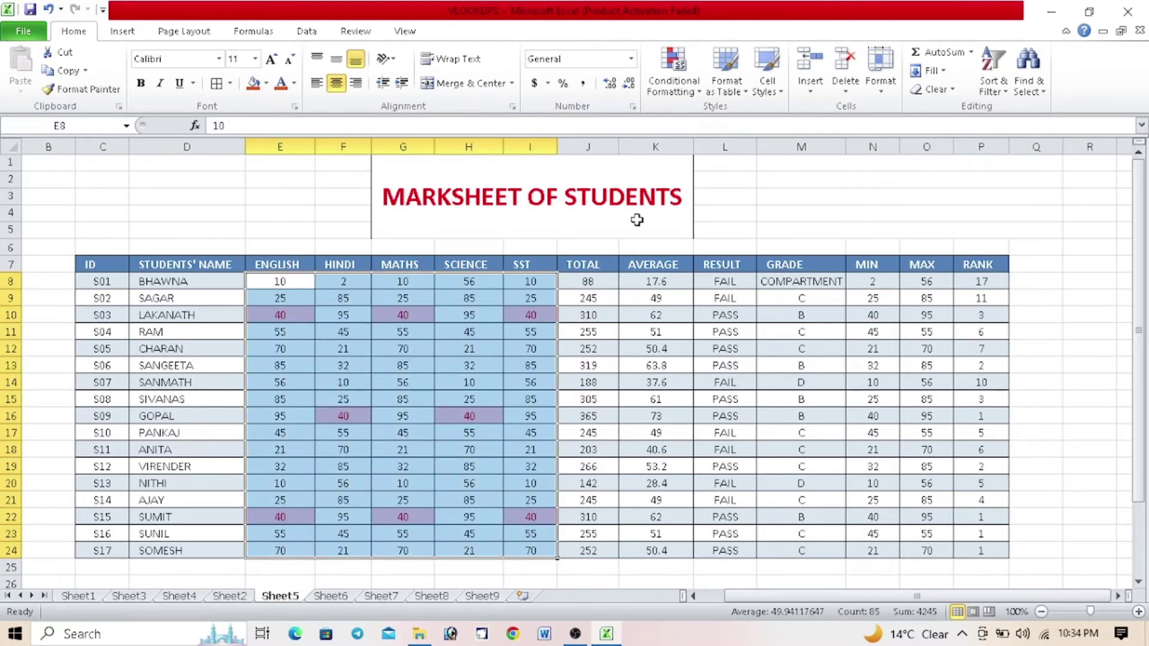
click(677, 93)
mouse_move(728, 119)
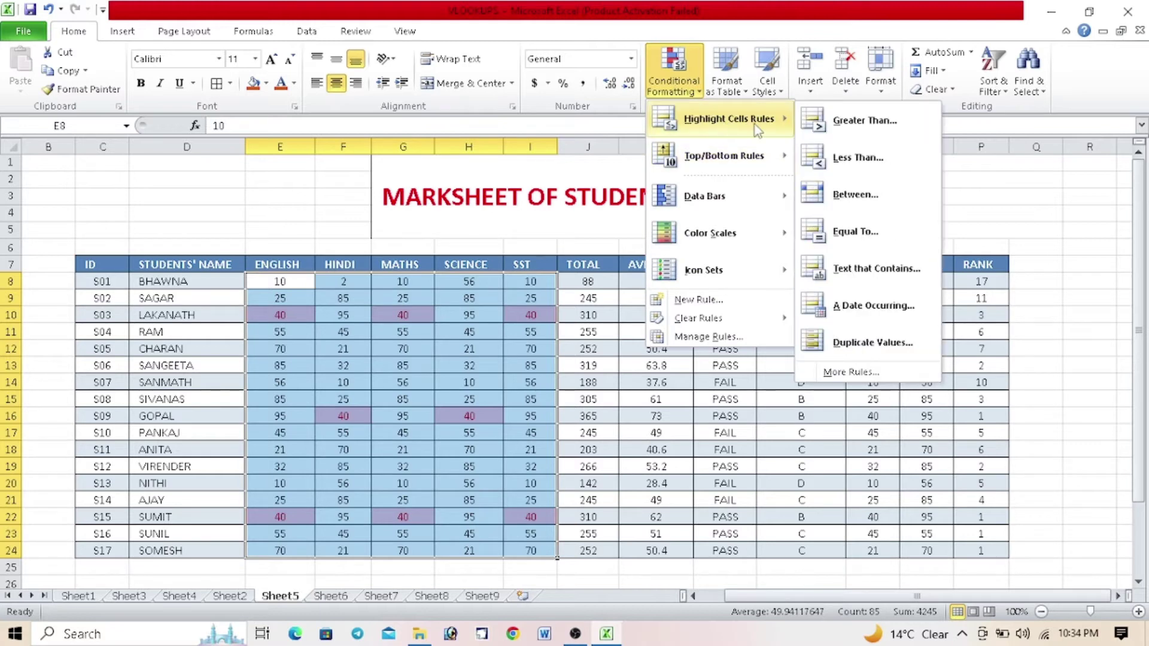
Shade duplicate marks pink and compare shaded marks in row 8 with the unique mark 2.
click(872, 343)
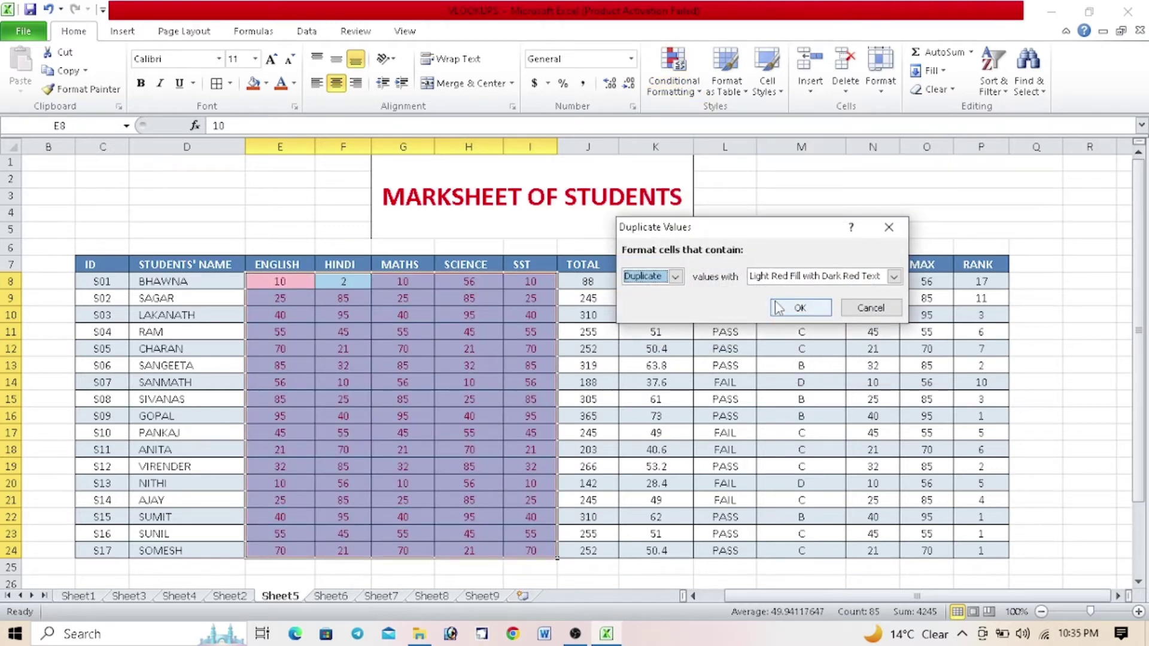
click(800, 307)
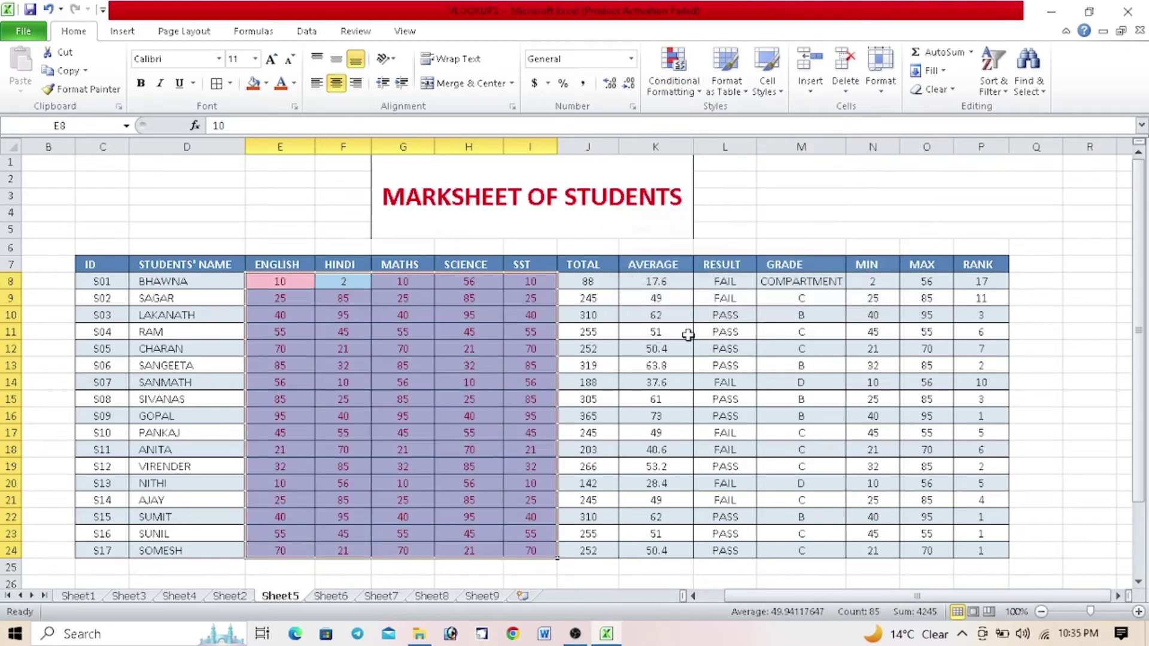
click(493, 347)
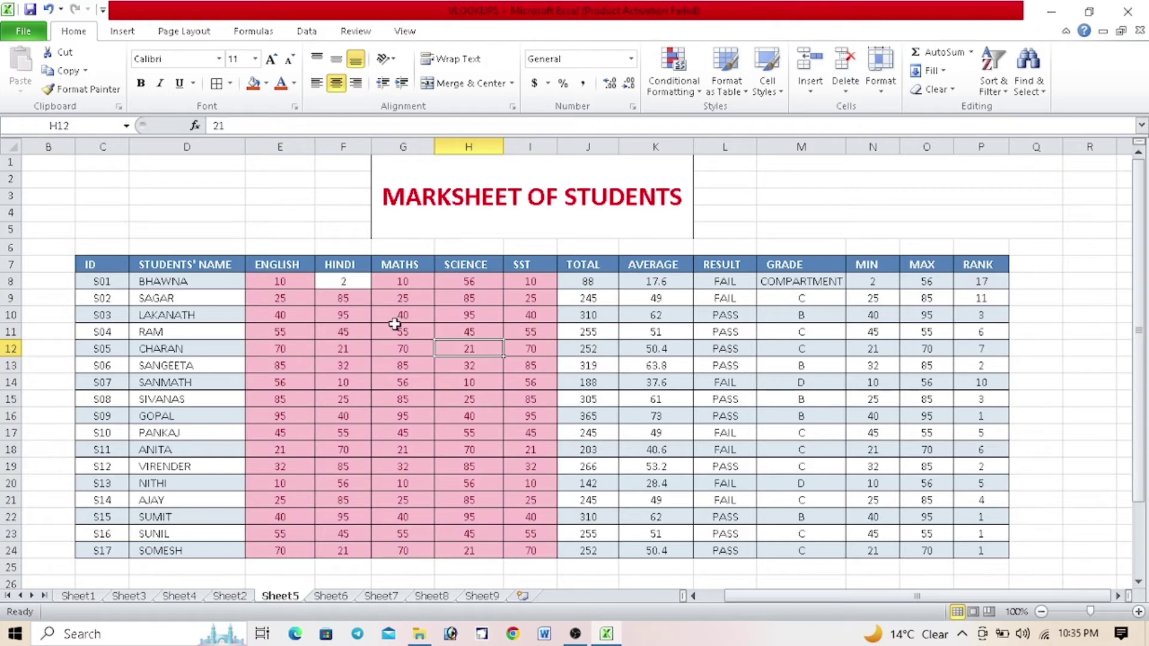
click(290, 281)
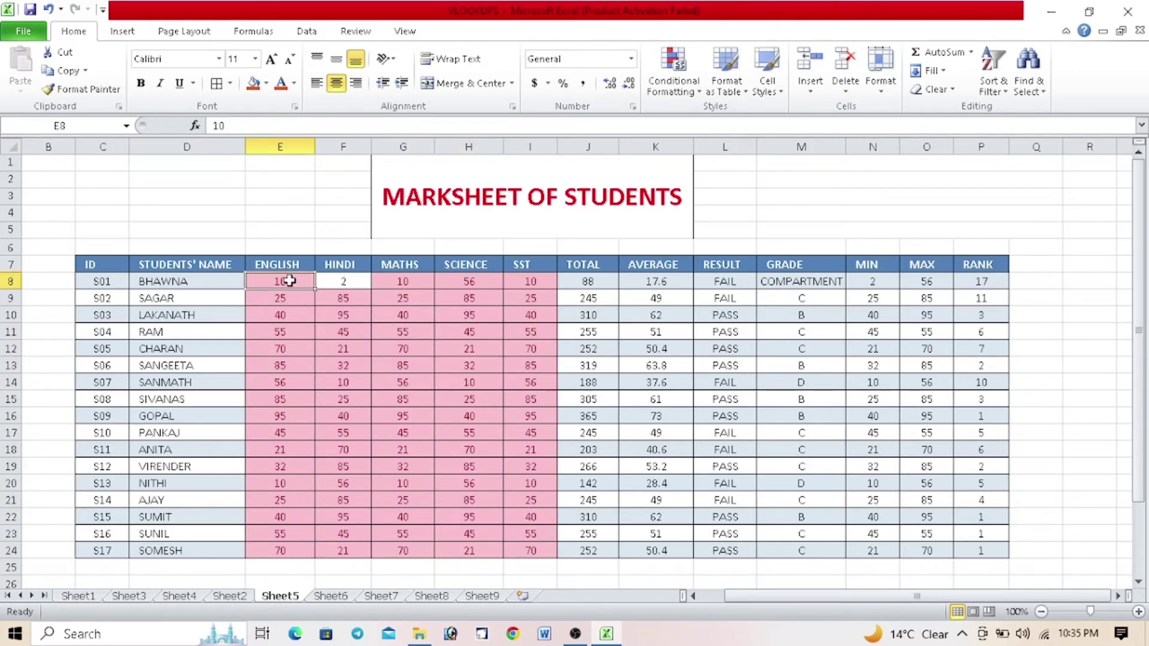
click(395, 284)
click(529, 280)
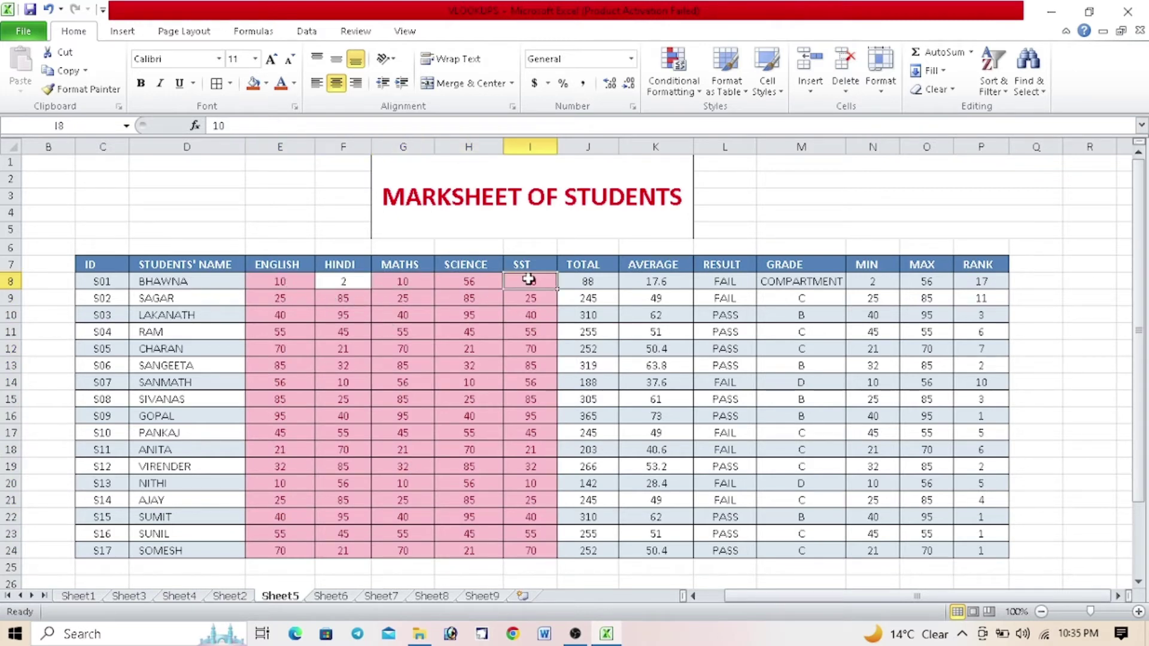
click(282, 280)
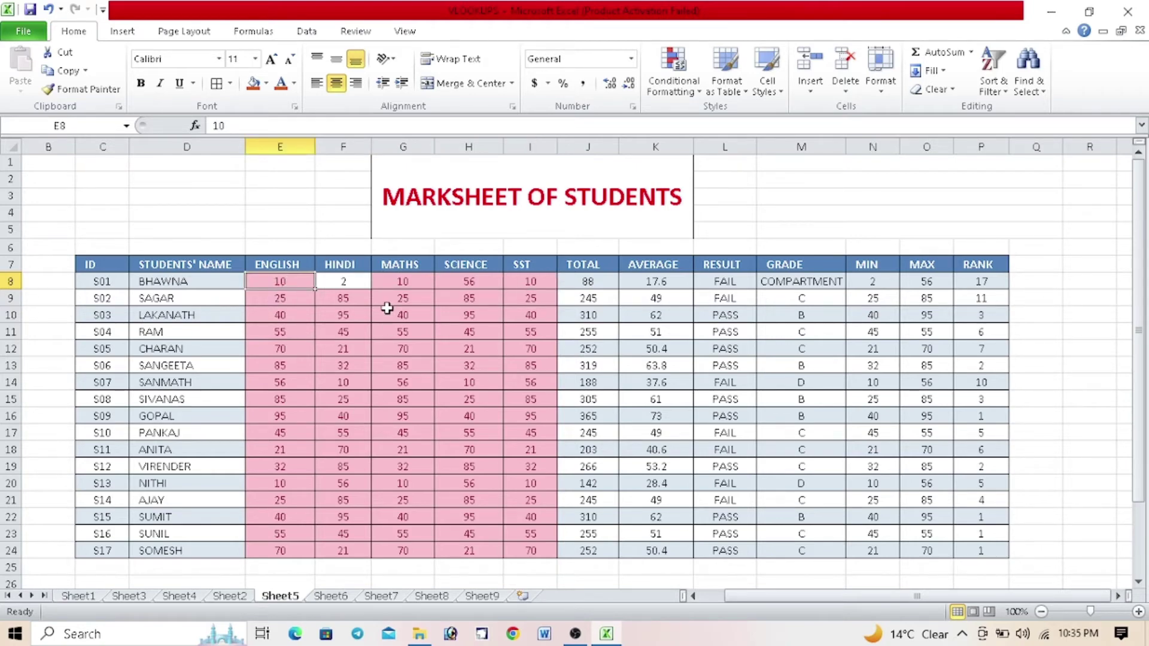
click(346, 281)
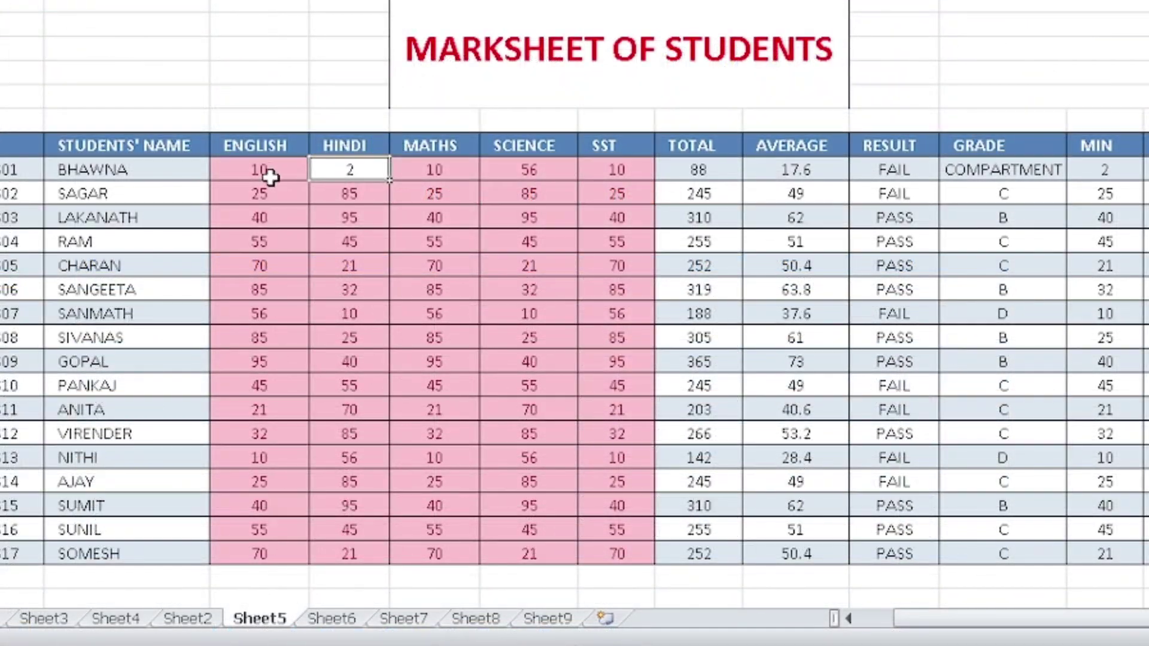
Reselect all marks from ENGLISH to SST and clear their highlighting rules.
drag(264, 174, 590, 560)
click(495, 372)
click(348, 173)
drag(290, 172, 629, 543)
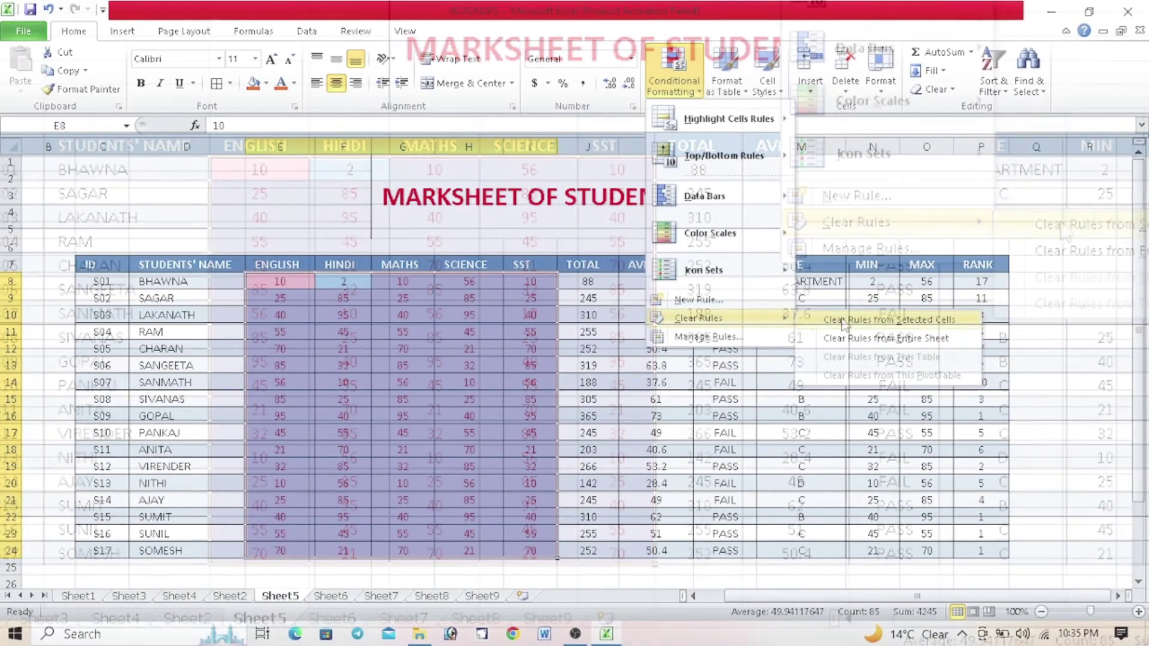
click(844, 322)
click(673, 65)
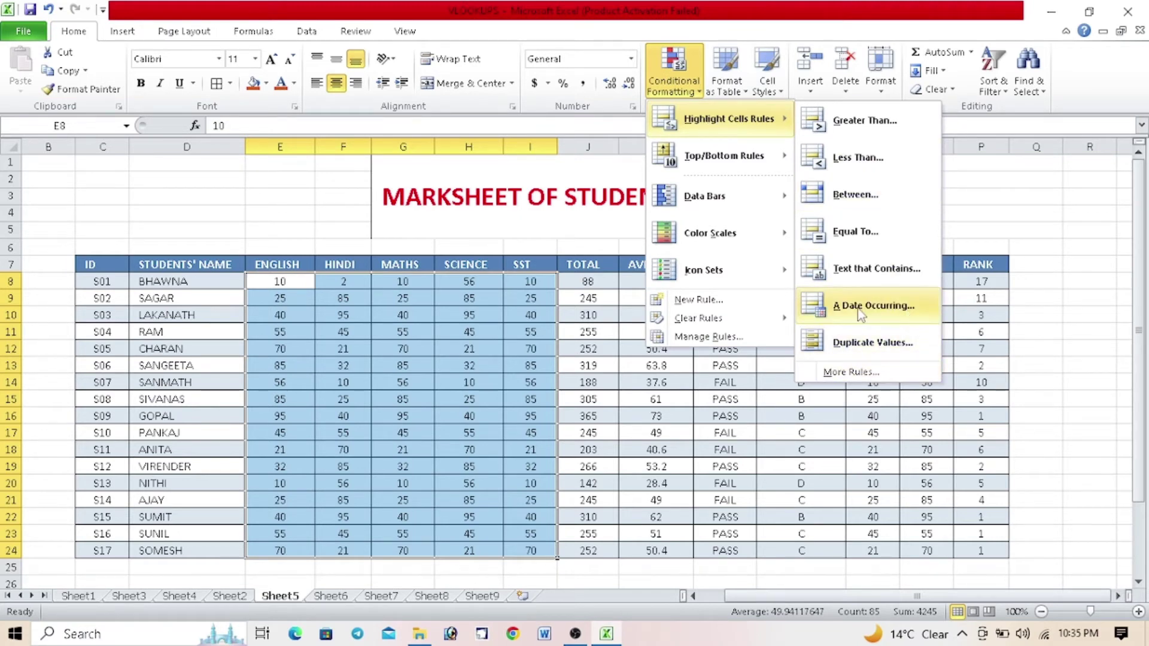
click(154, 278)
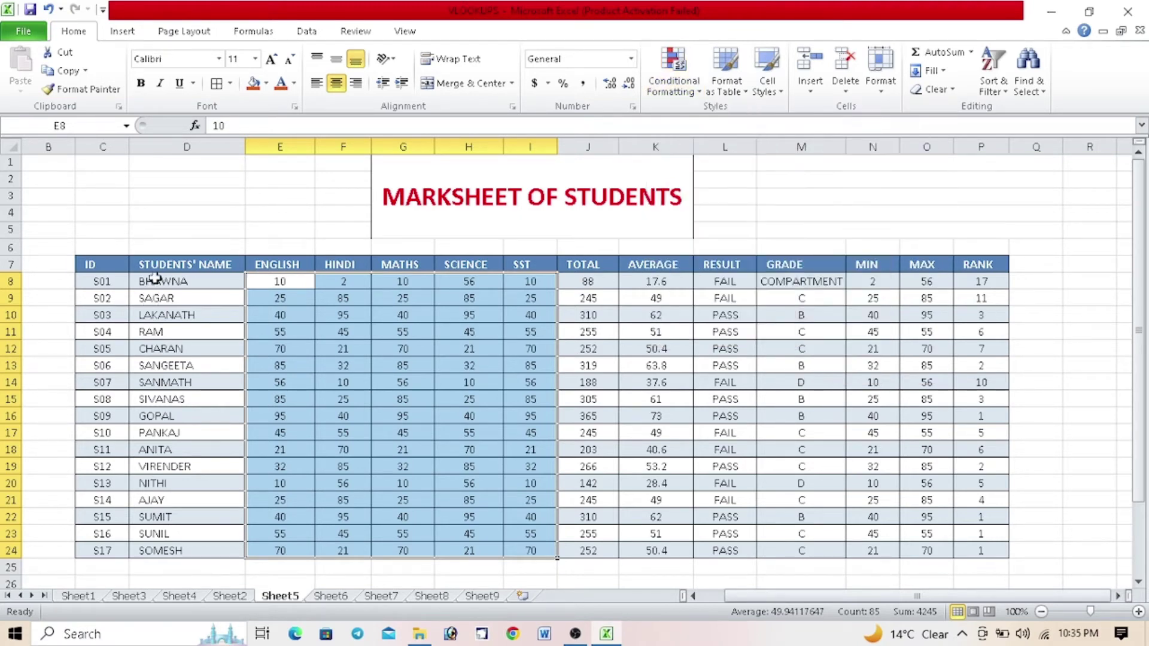
drag(169, 266, 162, 546)
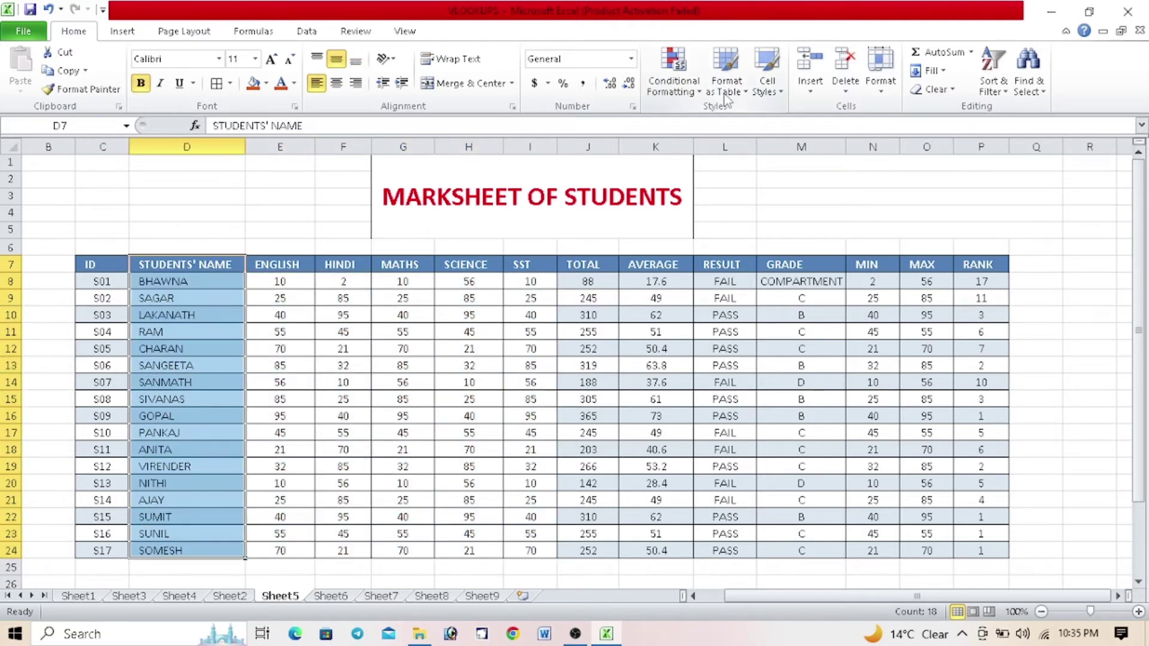
click(674, 71)
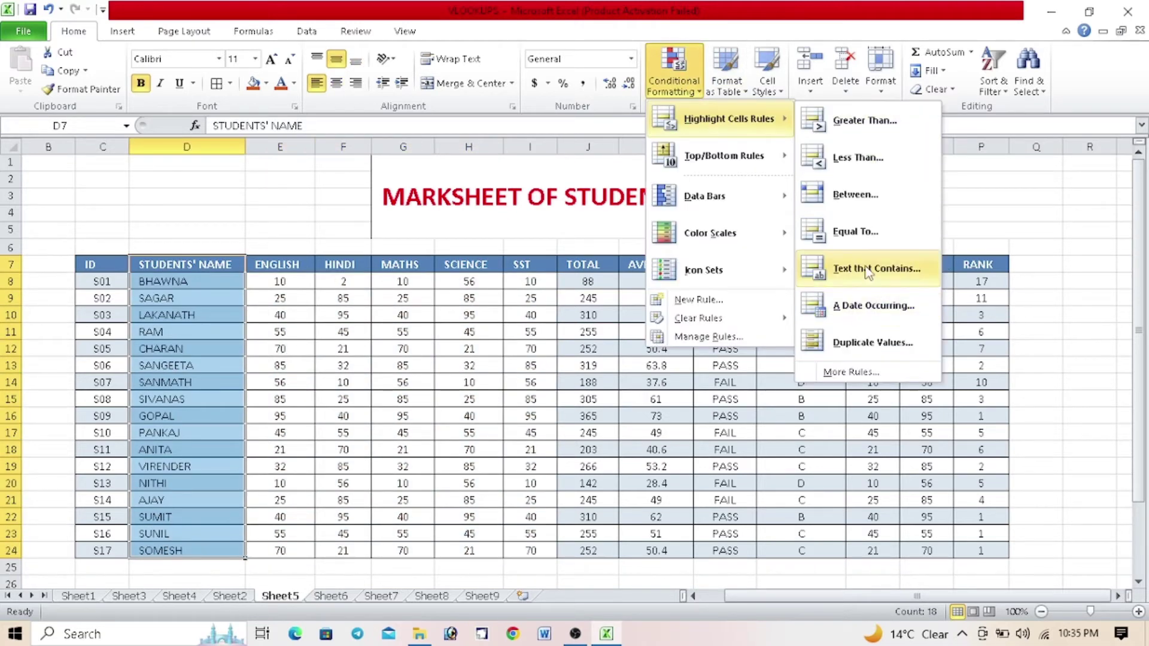
click(877, 269)
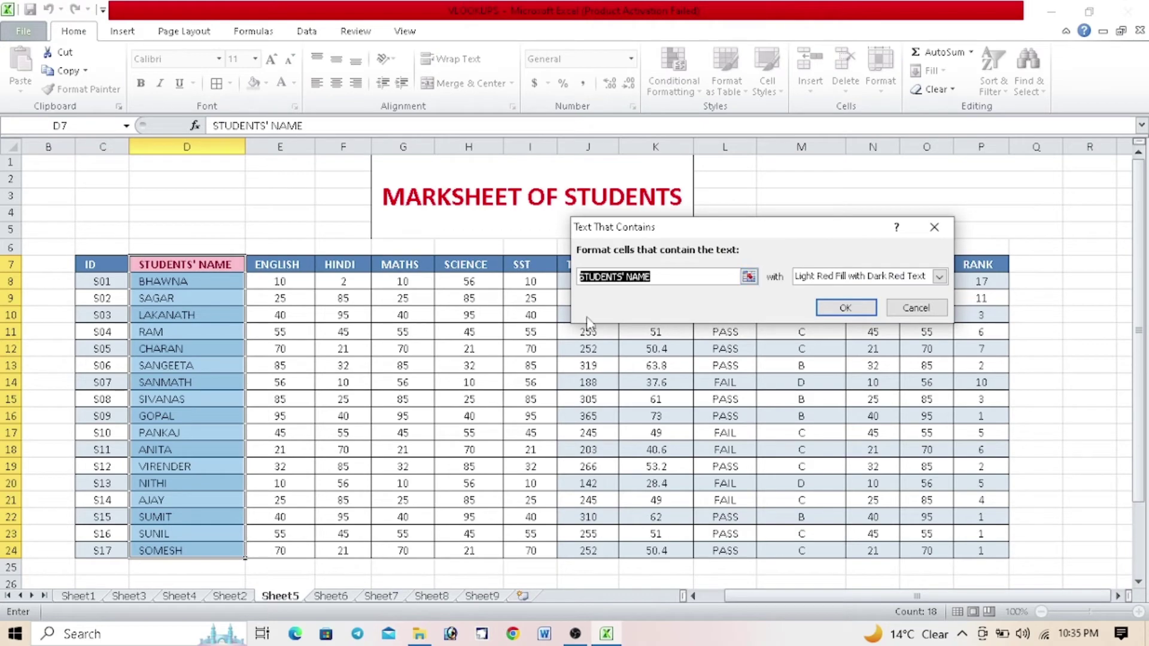
text(g)
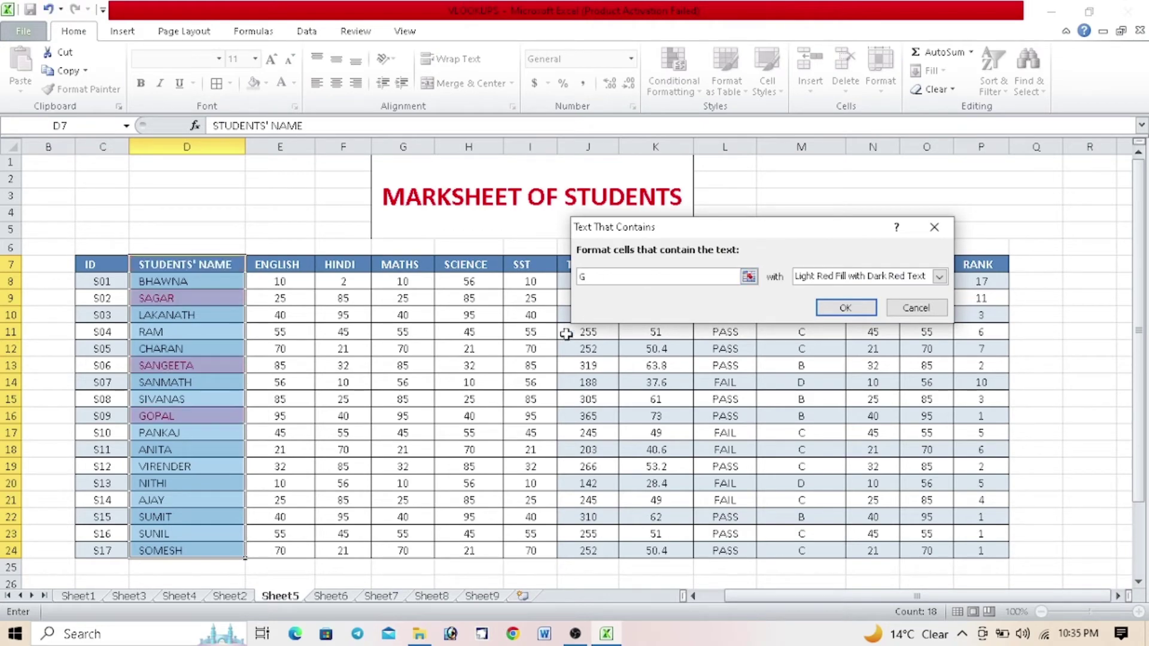
key(Return)
click(478, 349)
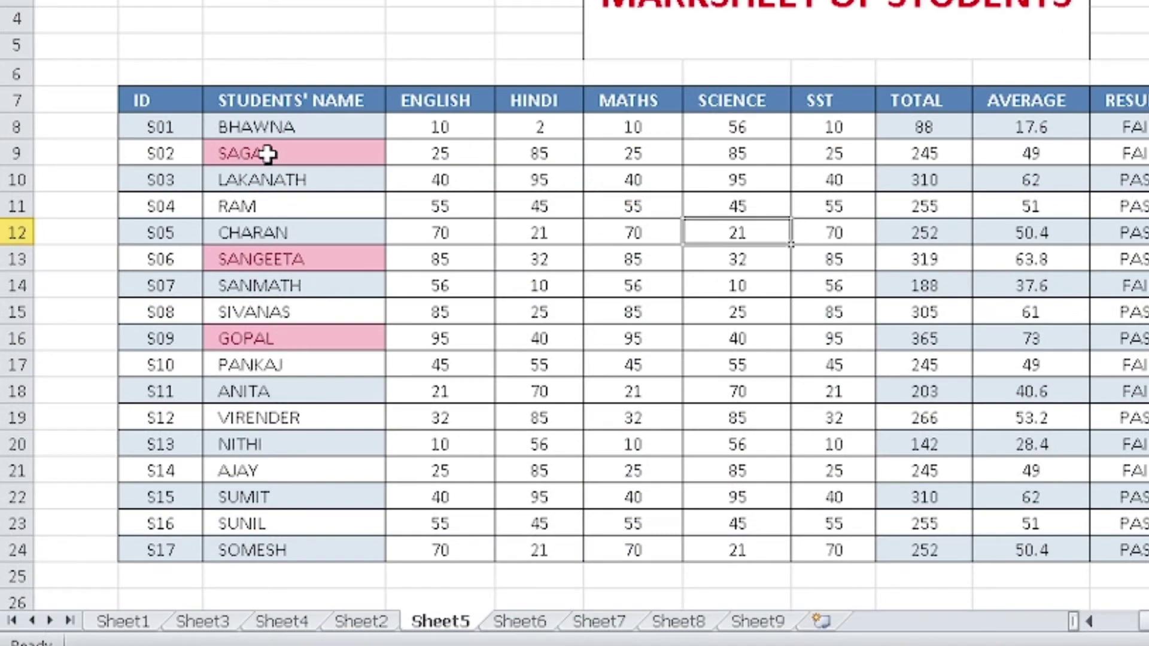
drag(299, 102, 307, 550)
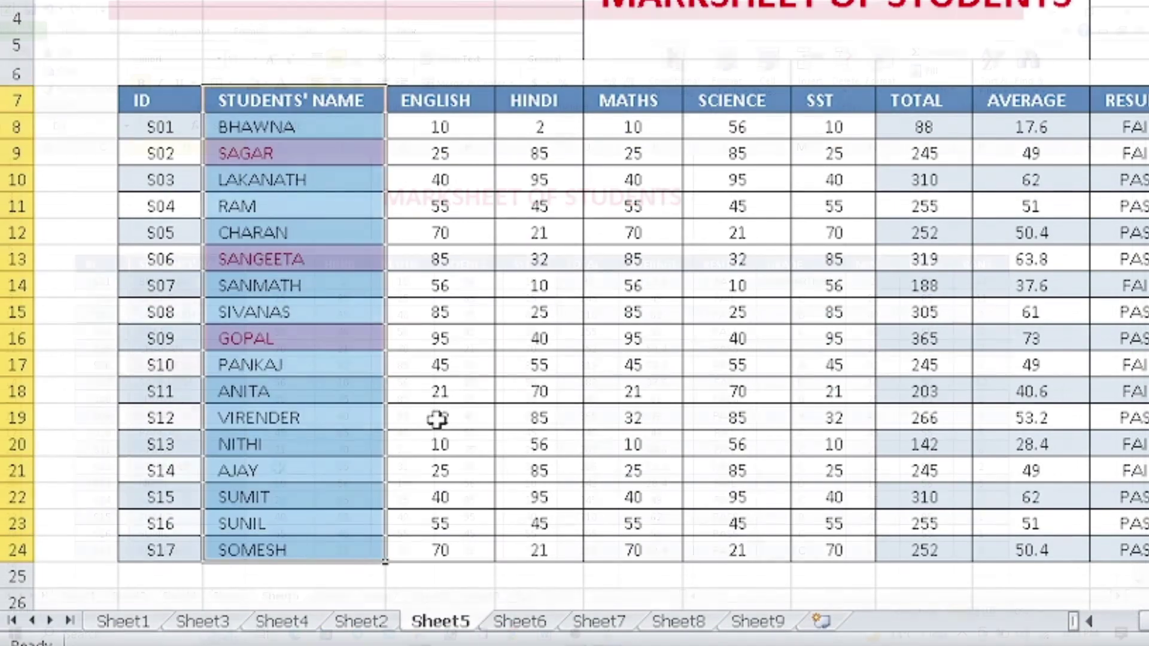
click(674, 72)
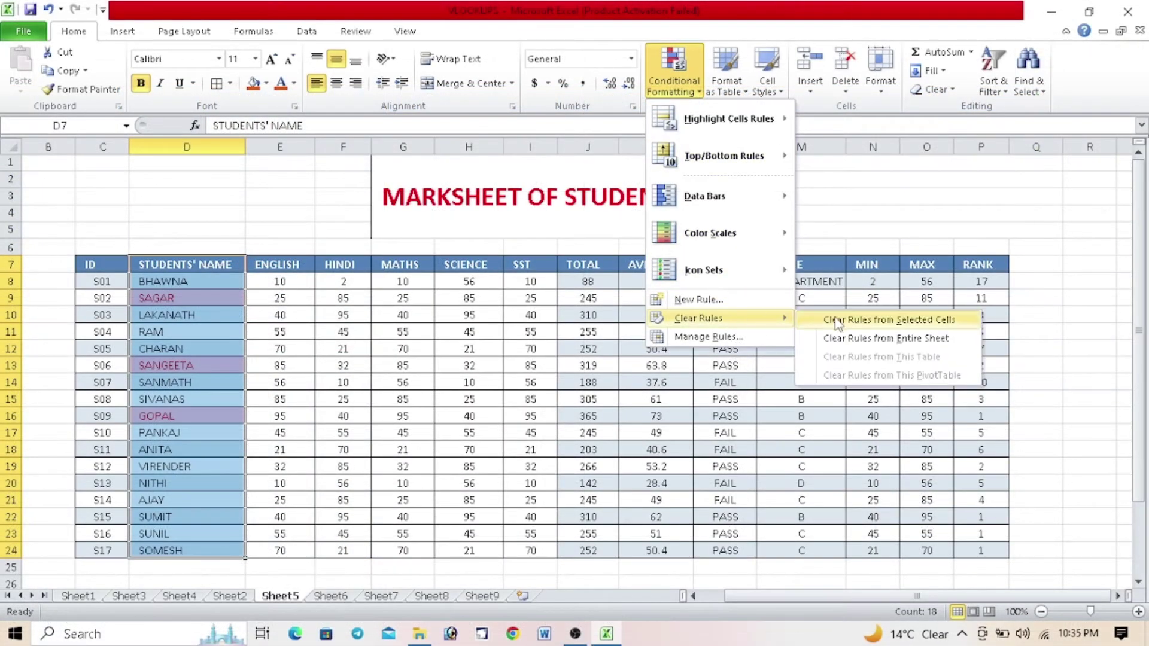
click(850, 321)
click(674, 72)
mouse_move(727, 119)
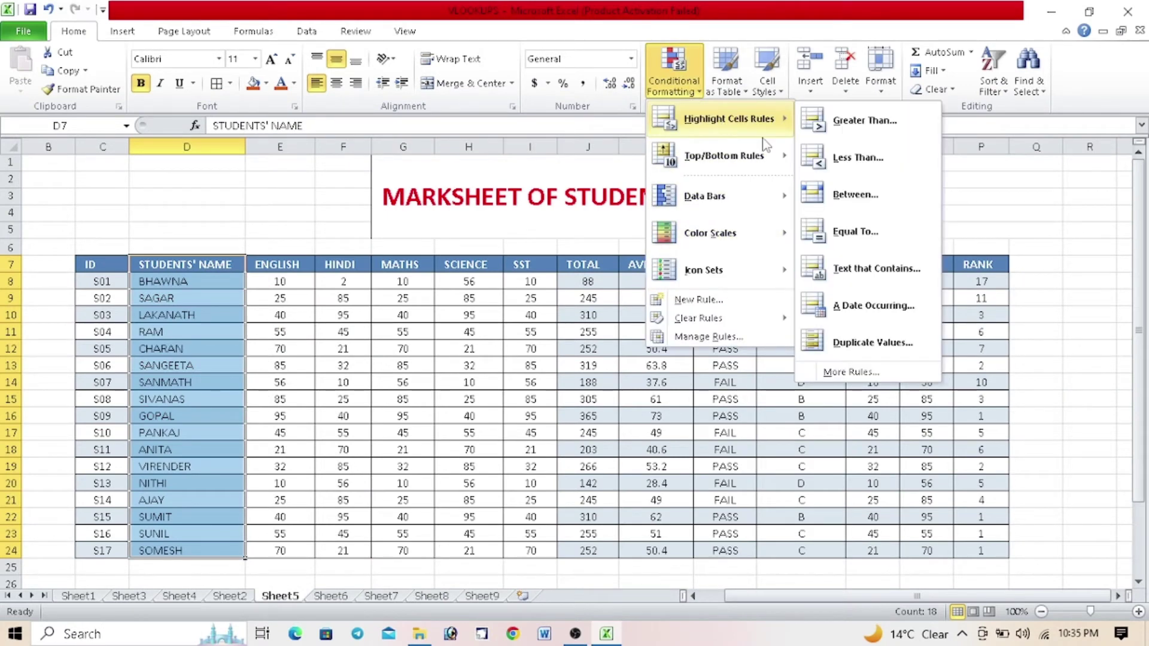
click(862, 261)
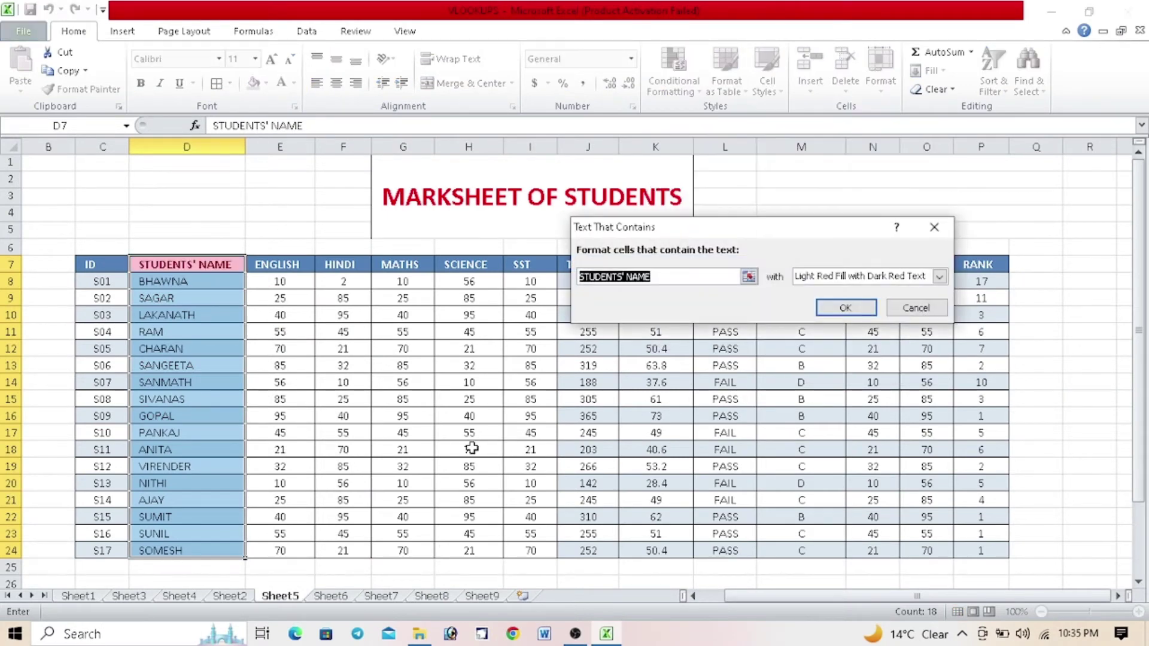
text(RAM)
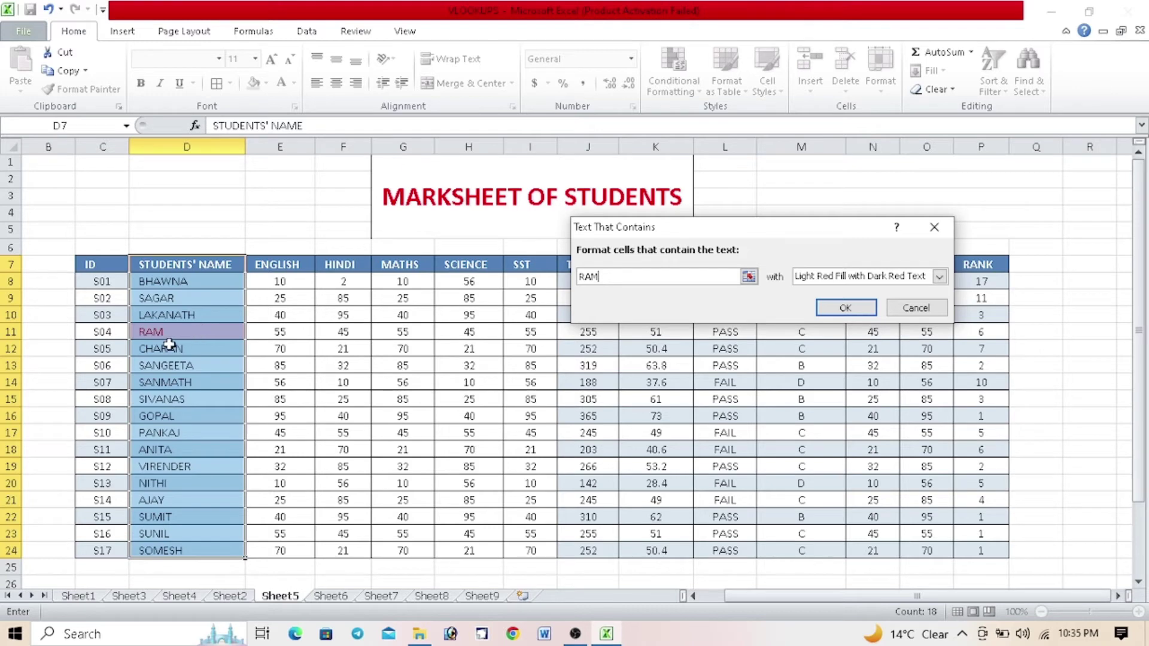
click(916, 308)
click(359, 368)
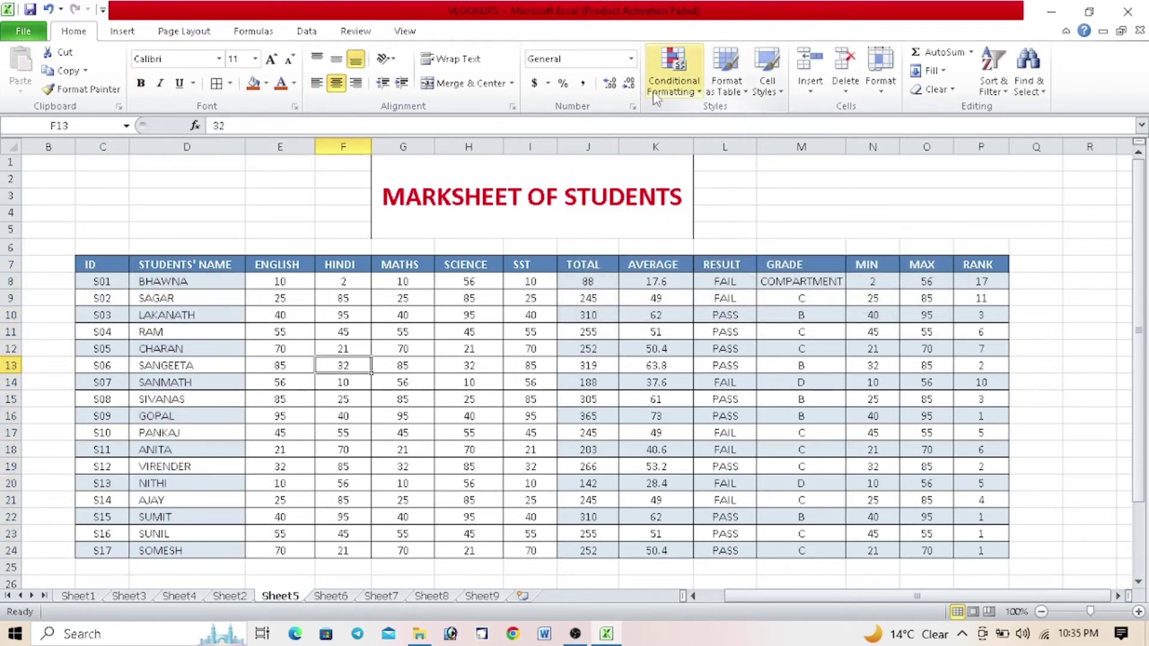
click(673, 75)
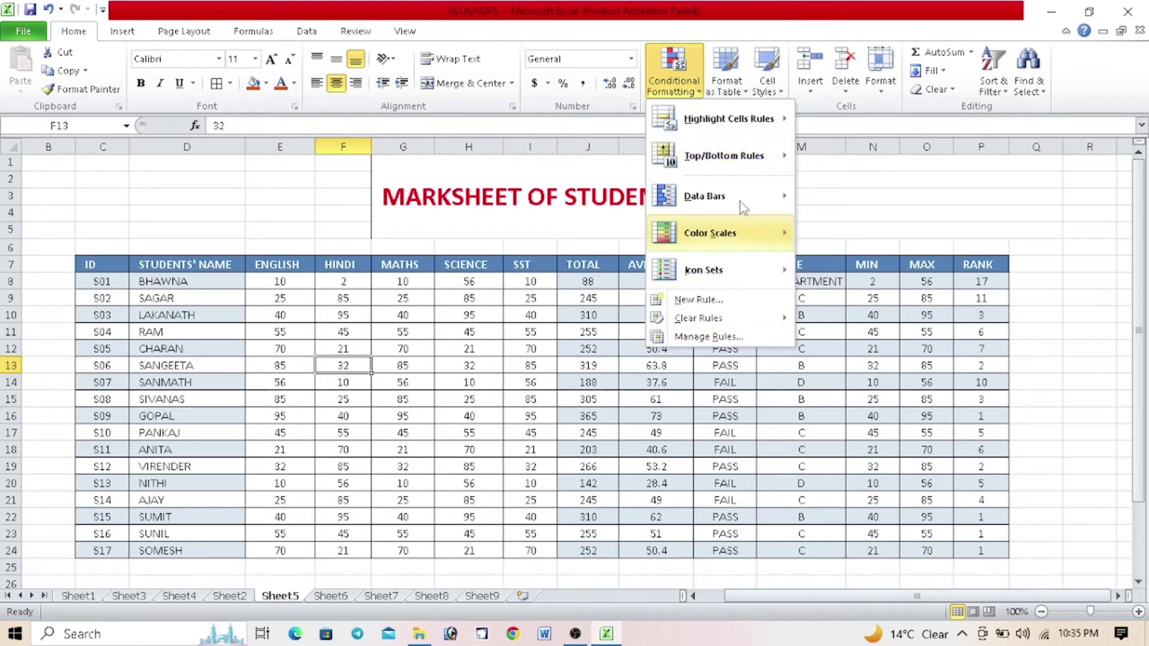
mouse_move(728, 118)
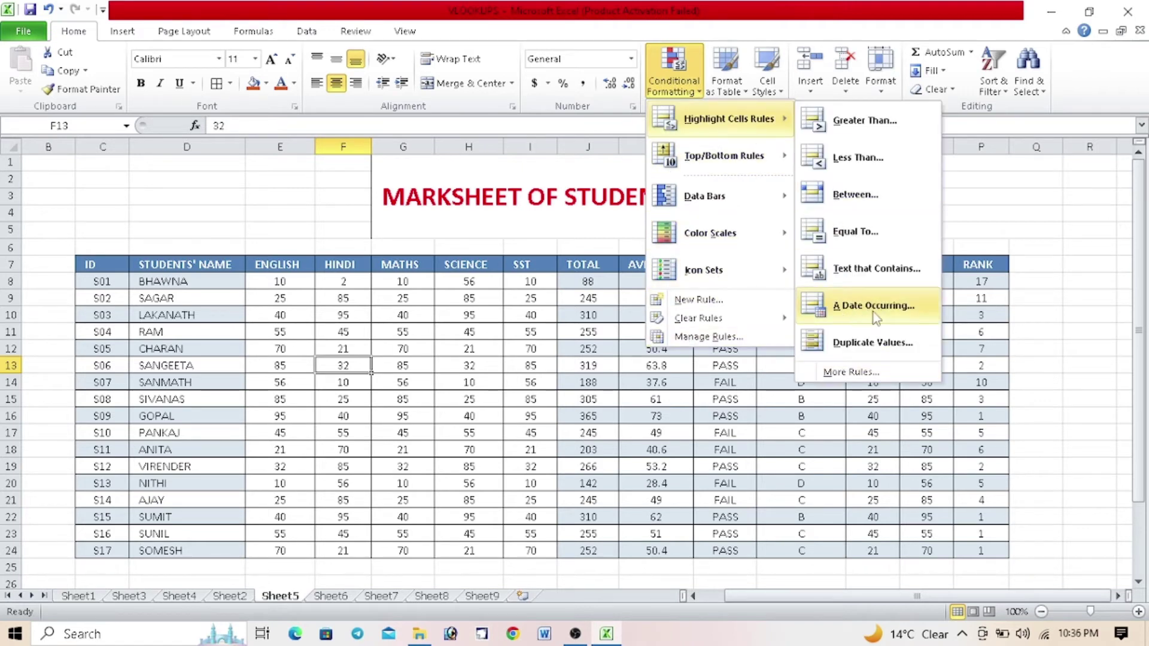
click(280, 236)
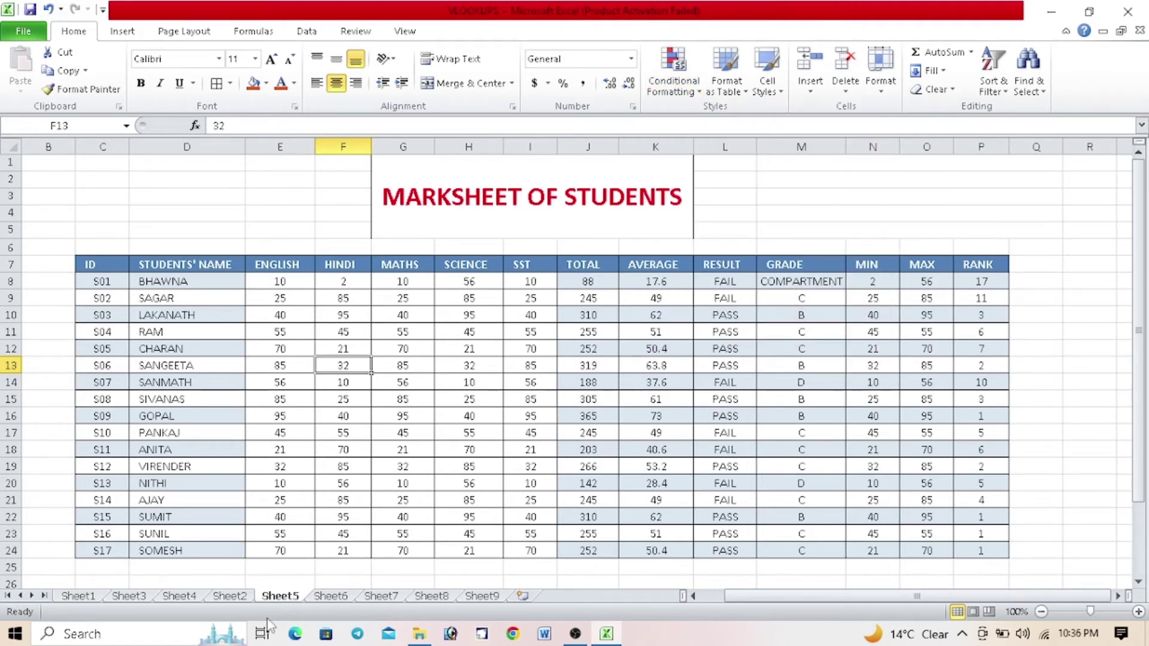
Move to Sheet6 and start an A Date Occurring rule on the row 7 day headers.
click(230, 597)
click(306, 597)
click(343, 597)
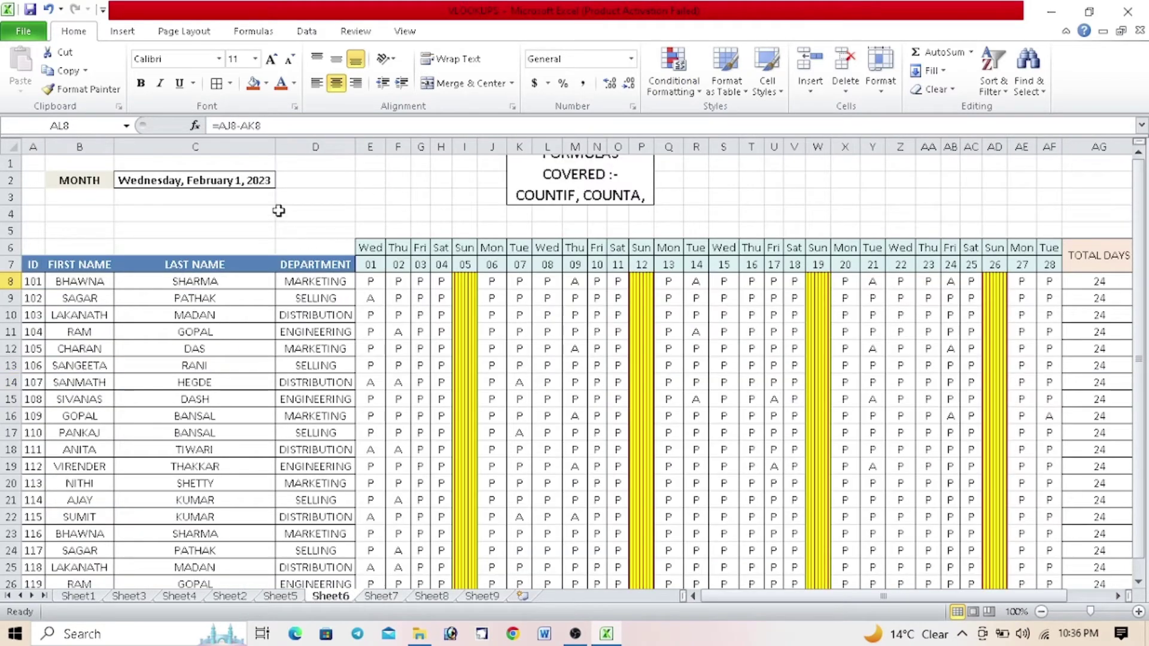
drag(371, 264, 1049, 264)
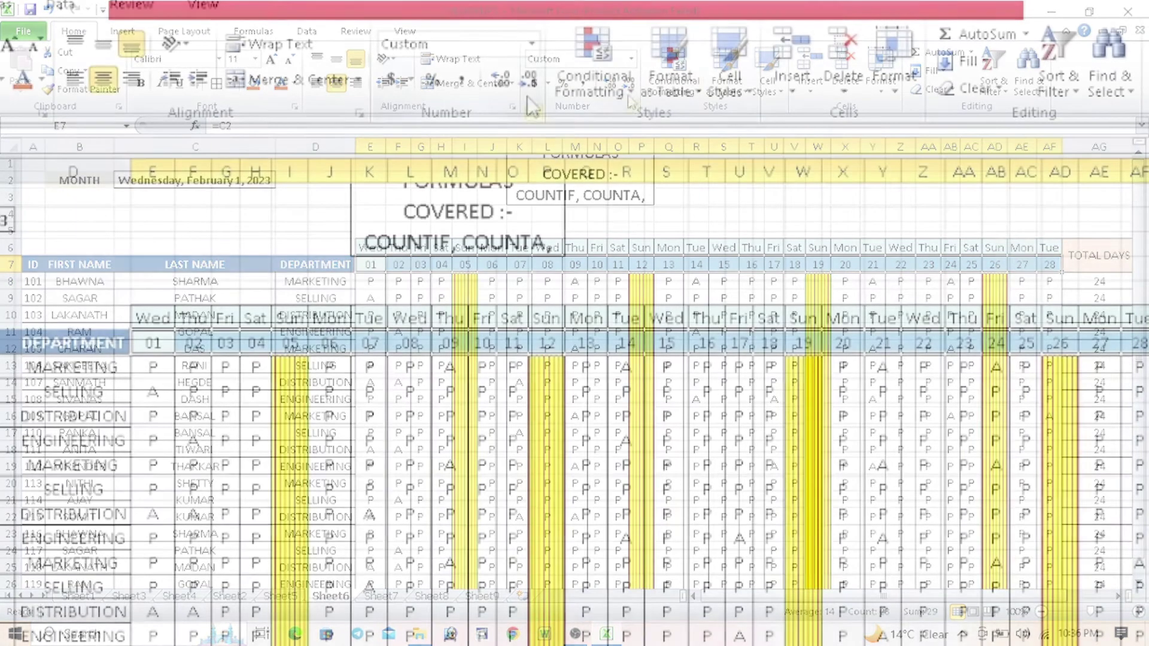
click(674, 75)
mouse_move(673, 131)
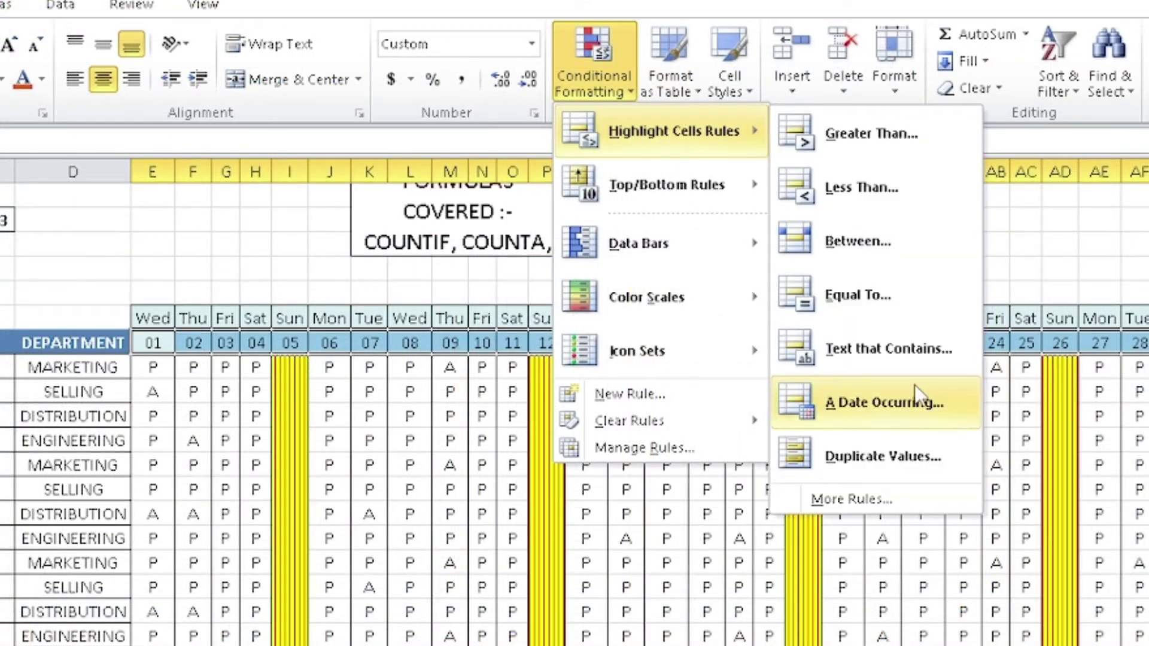
click(840, 403)
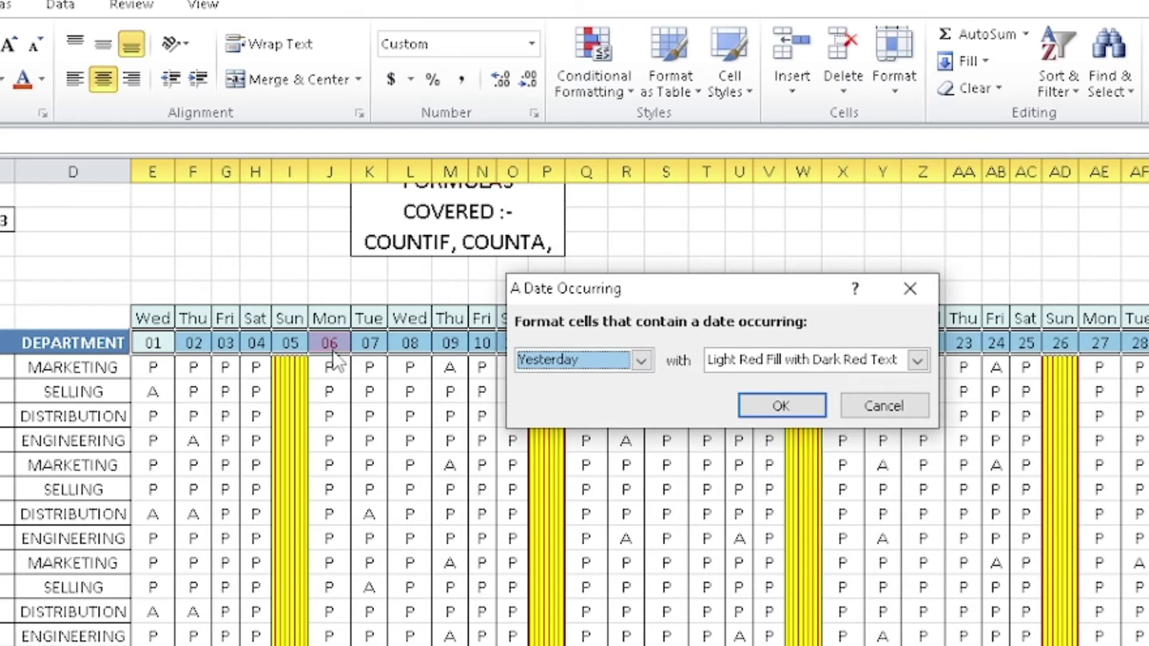
Preview Today, Last 7 days and This week highlighting on the day headers.
click(602, 362)
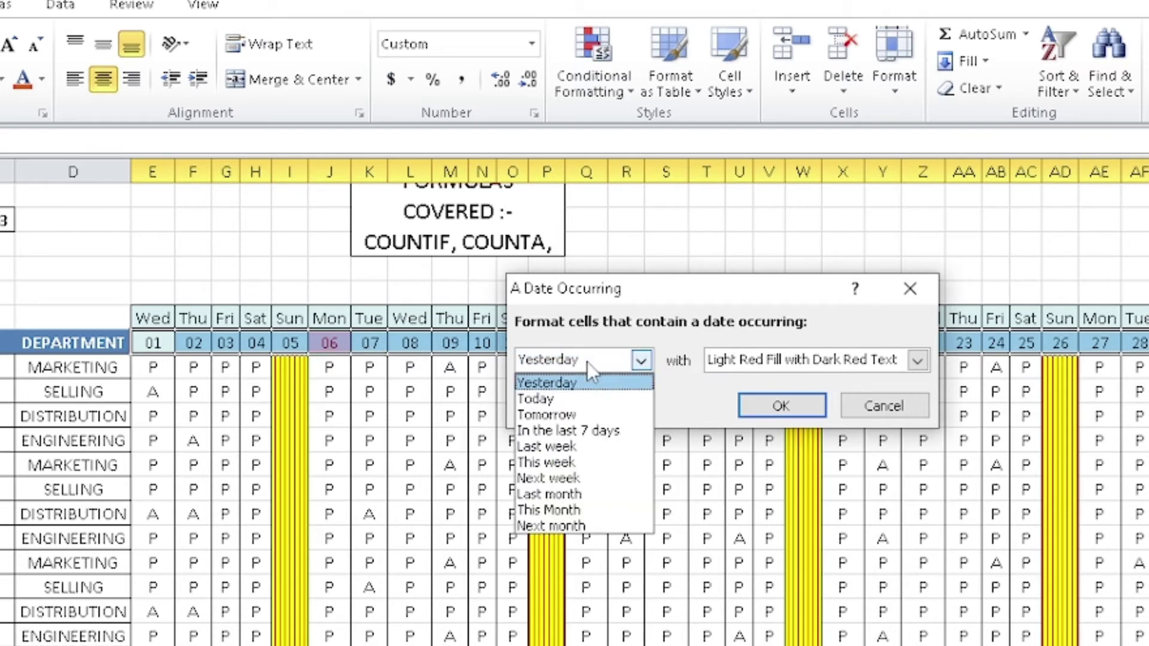
click(563, 397)
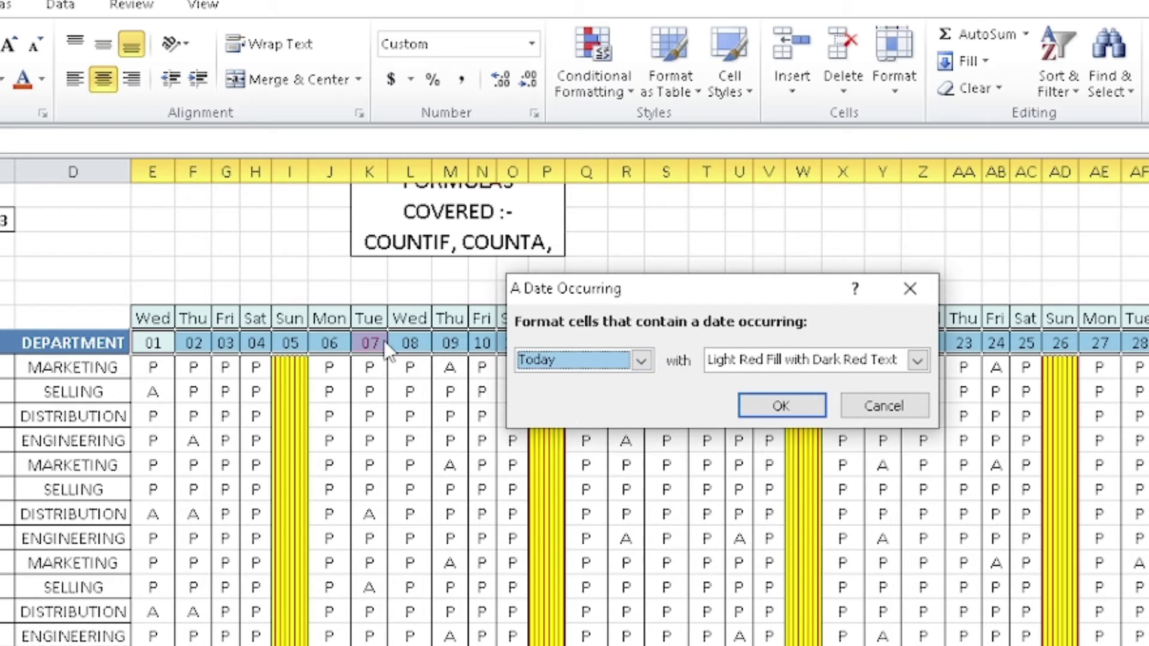
drag(524, 295, 708, 217)
click(824, 281)
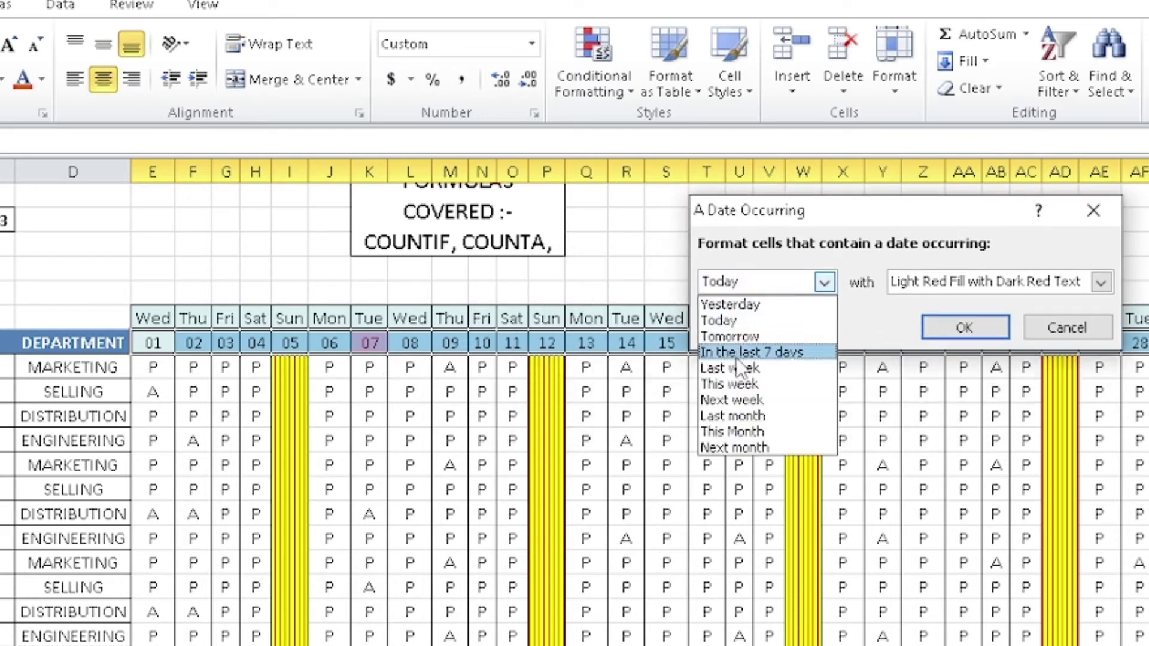
click(786, 355)
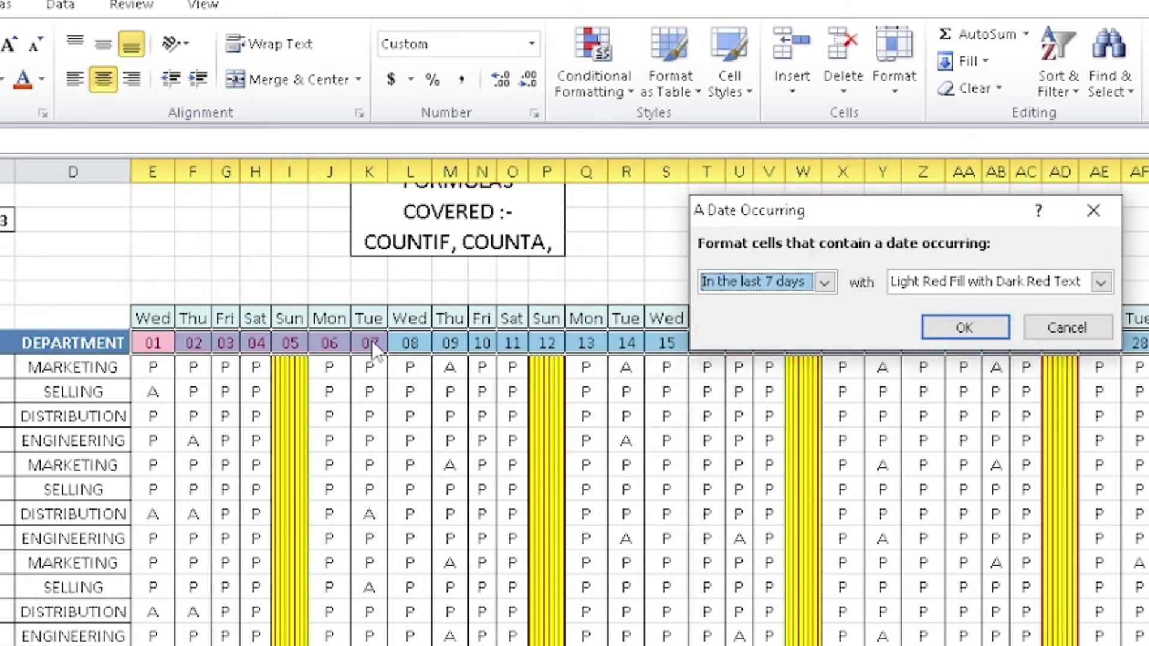
click(762, 286)
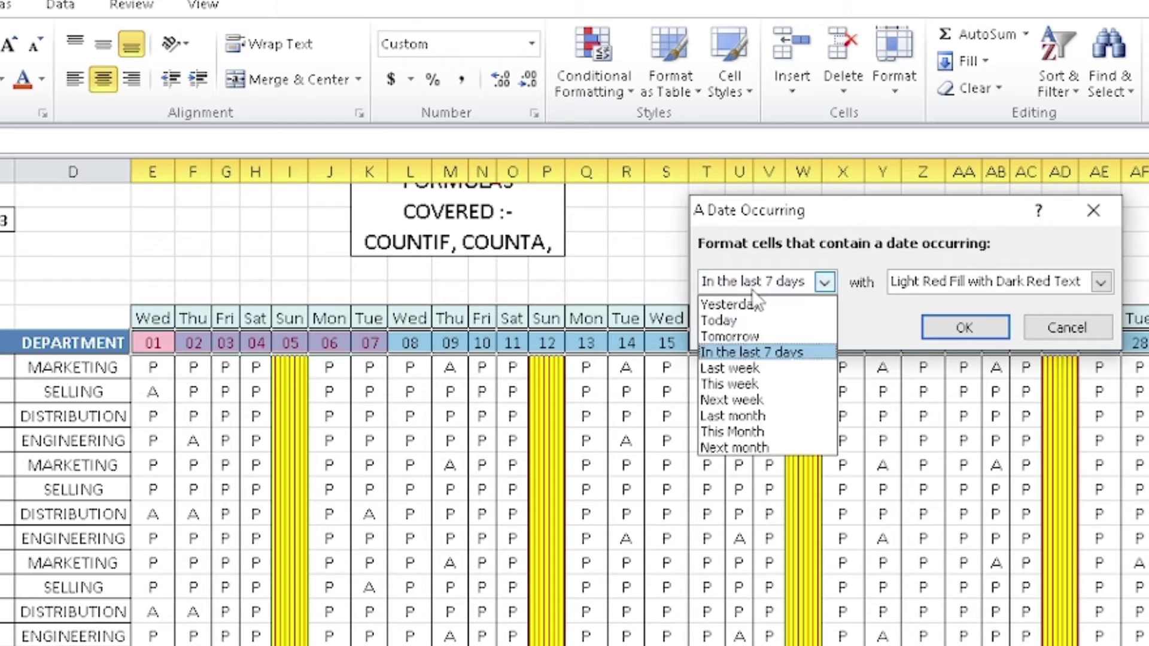
click(745, 385)
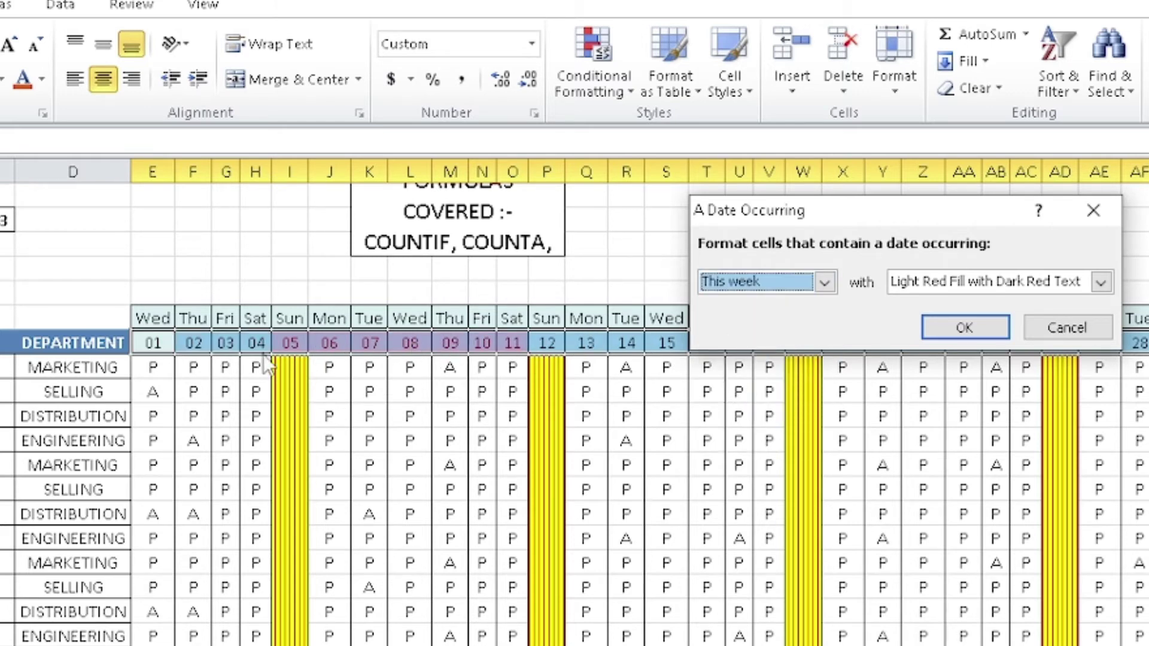
Preview Next week highlighting, then cancel the date rule without applying it.
click(740, 280)
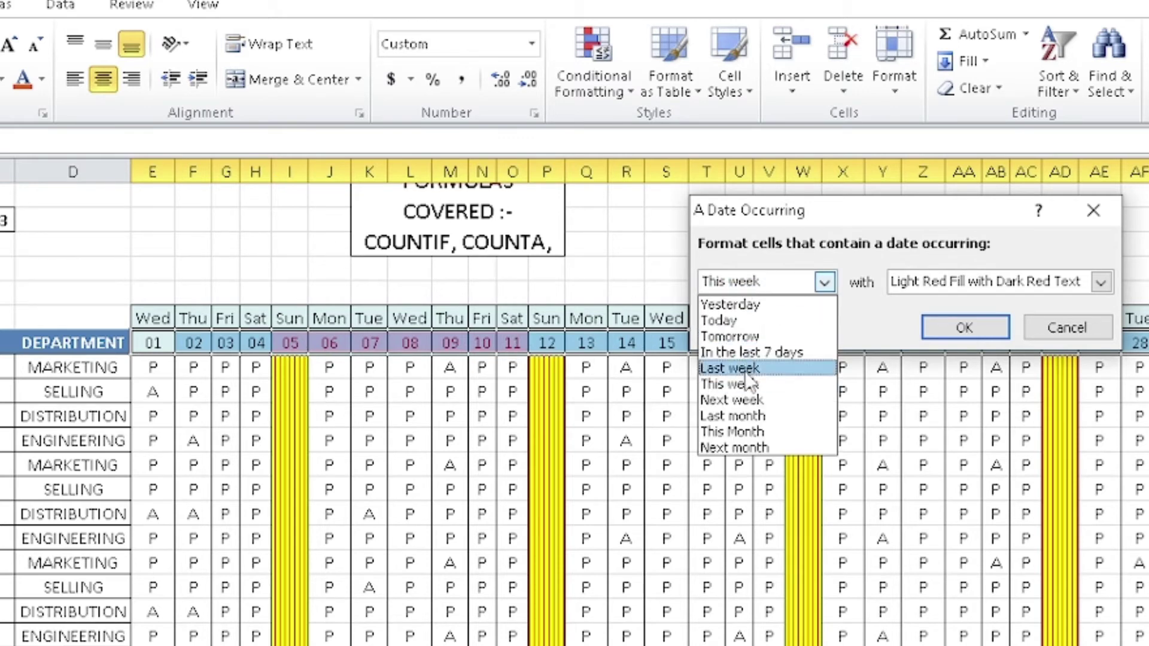
click(744, 395)
drag(800, 222, 757, 377)
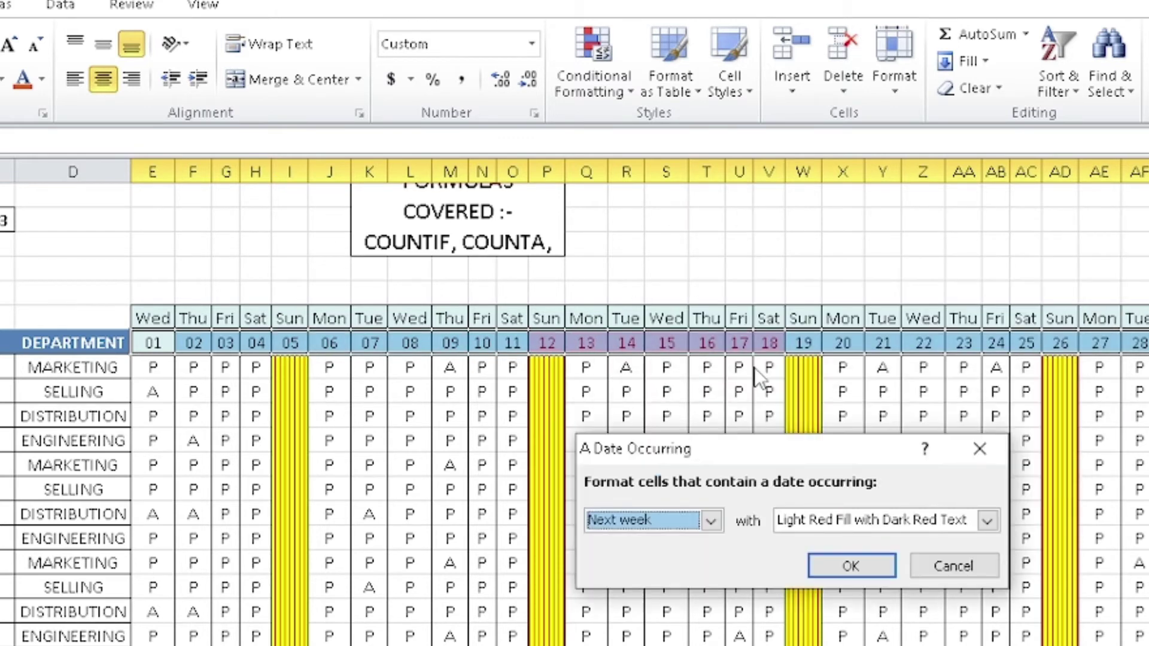
click(668, 516)
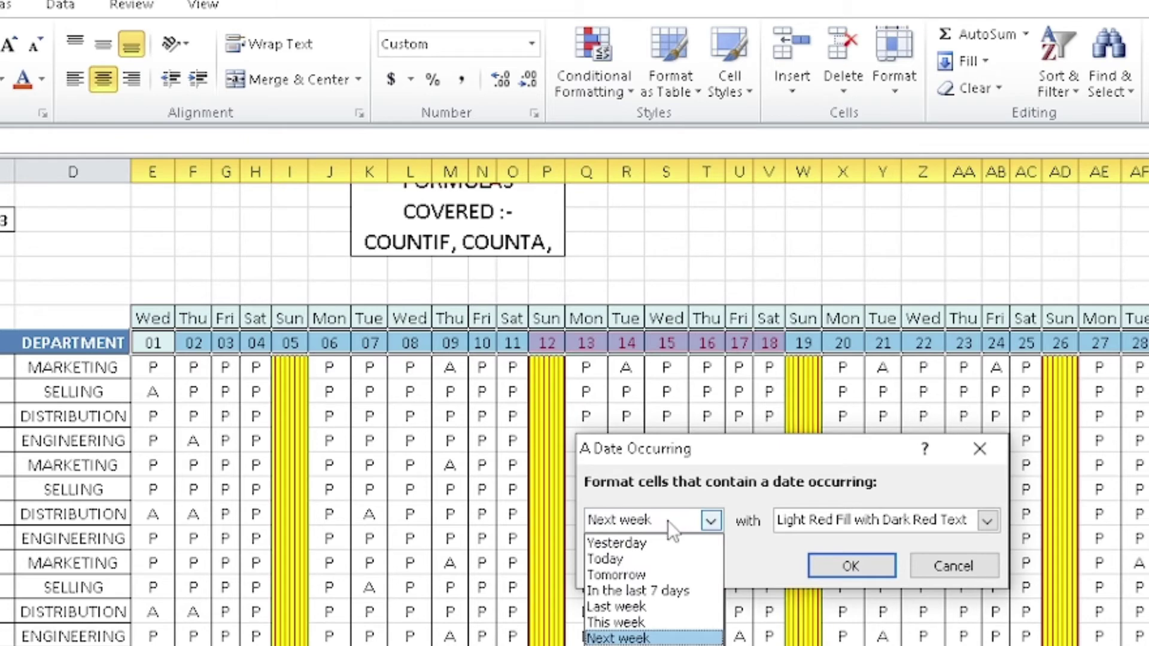
click(960, 575)
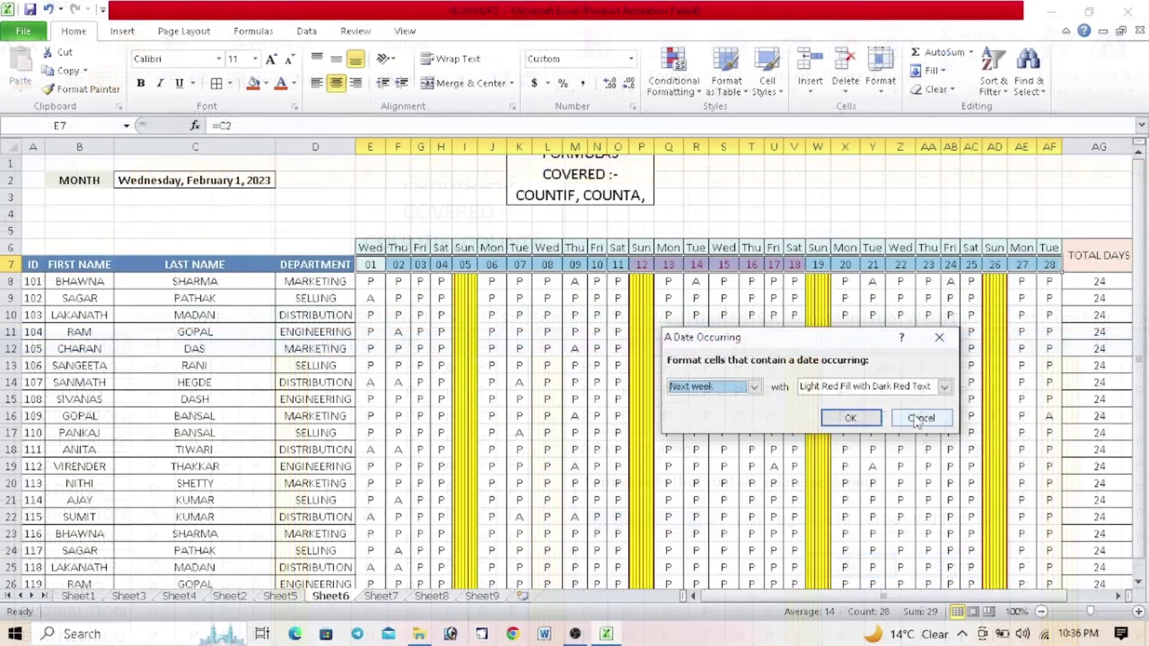
click(921, 418)
Return to Sheet5, select marks E8:I24, and preview then cancel a Top 10 Items highlight.
click(280, 596)
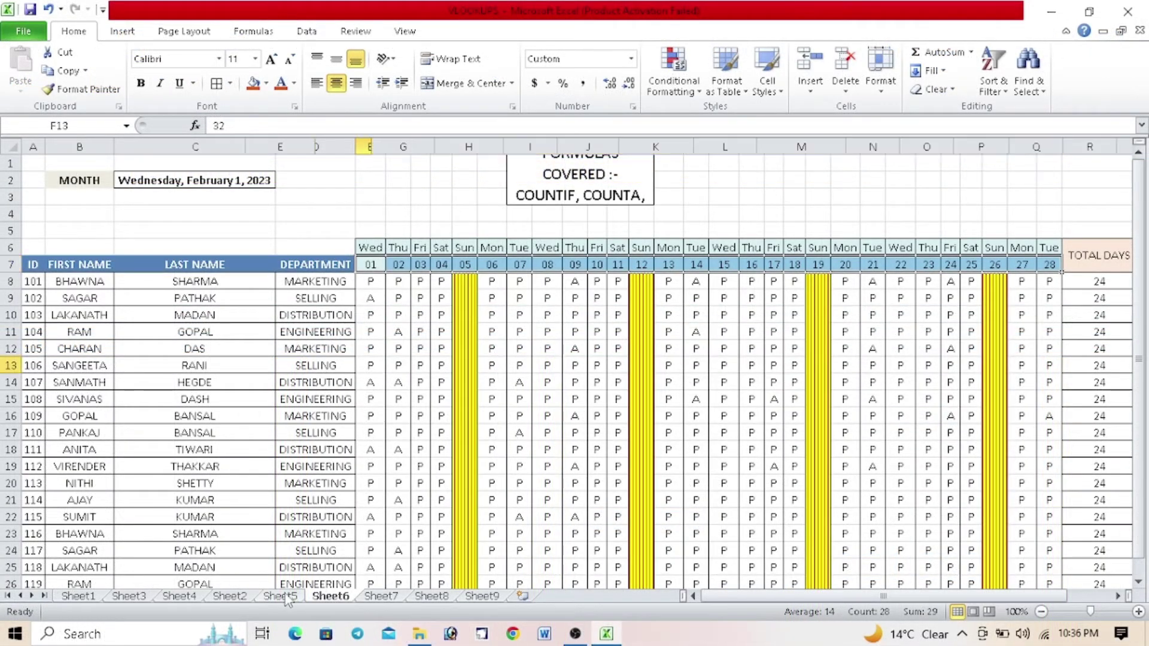
drag(303, 283, 532, 547)
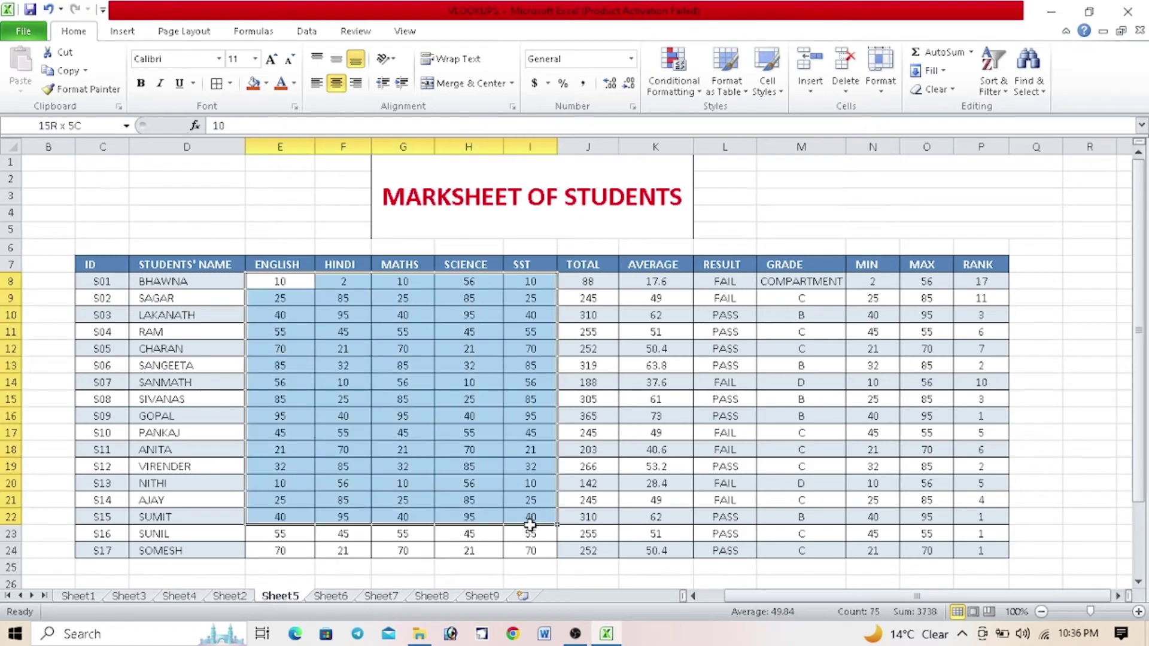
click(675, 75)
mouse_move(485, 244)
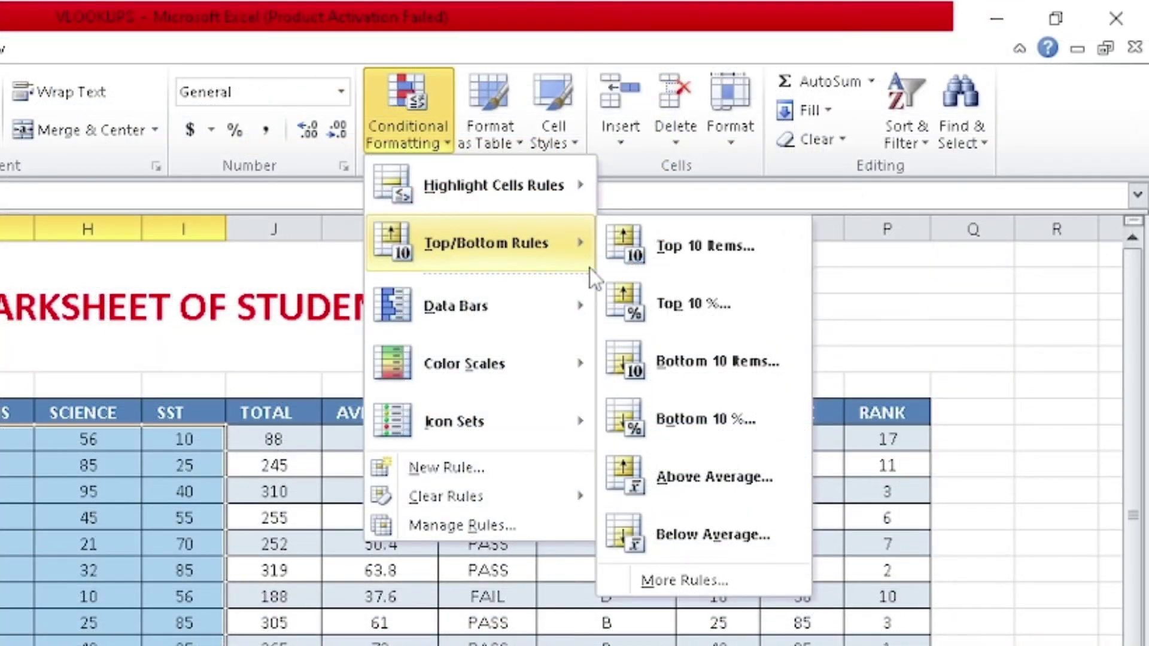
click(690, 257)
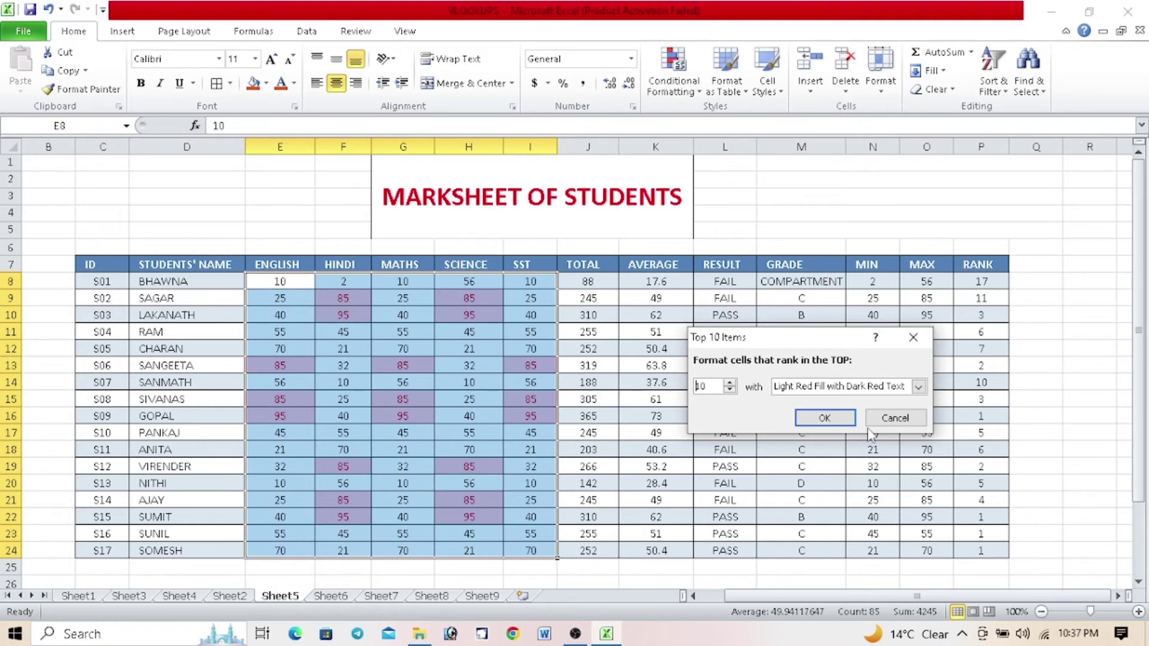
click(886, 419)
Preview Top 10% and Bottom 10% highlights on the marks, cancelling both.
click(674, 71)
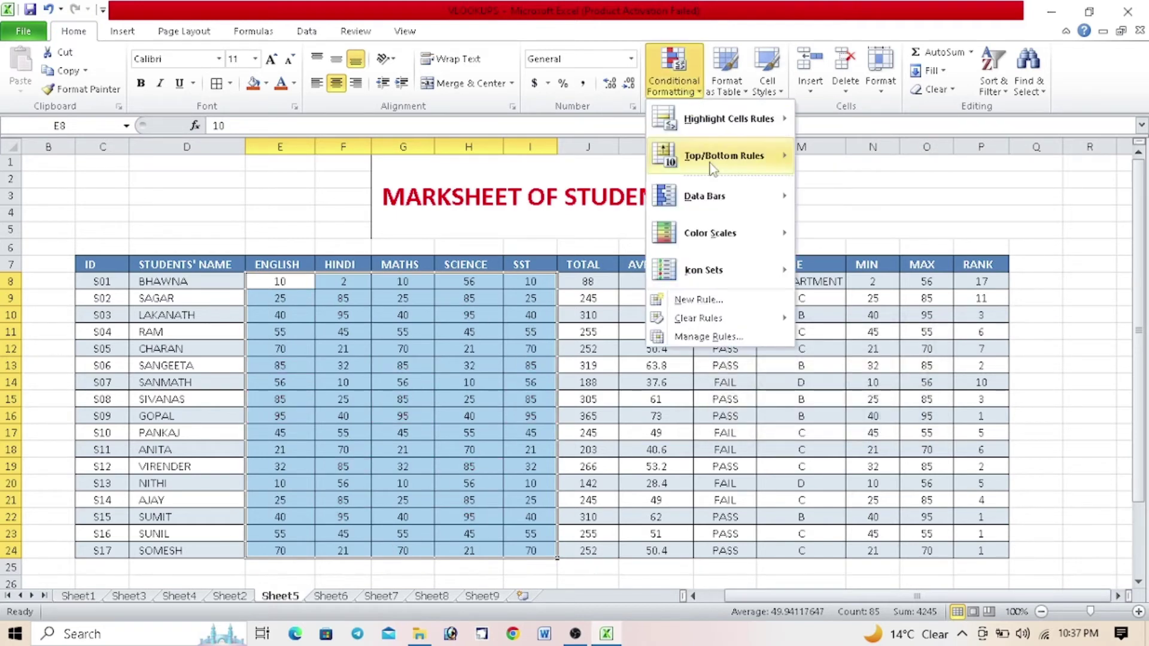
mouse_move(724, 156)
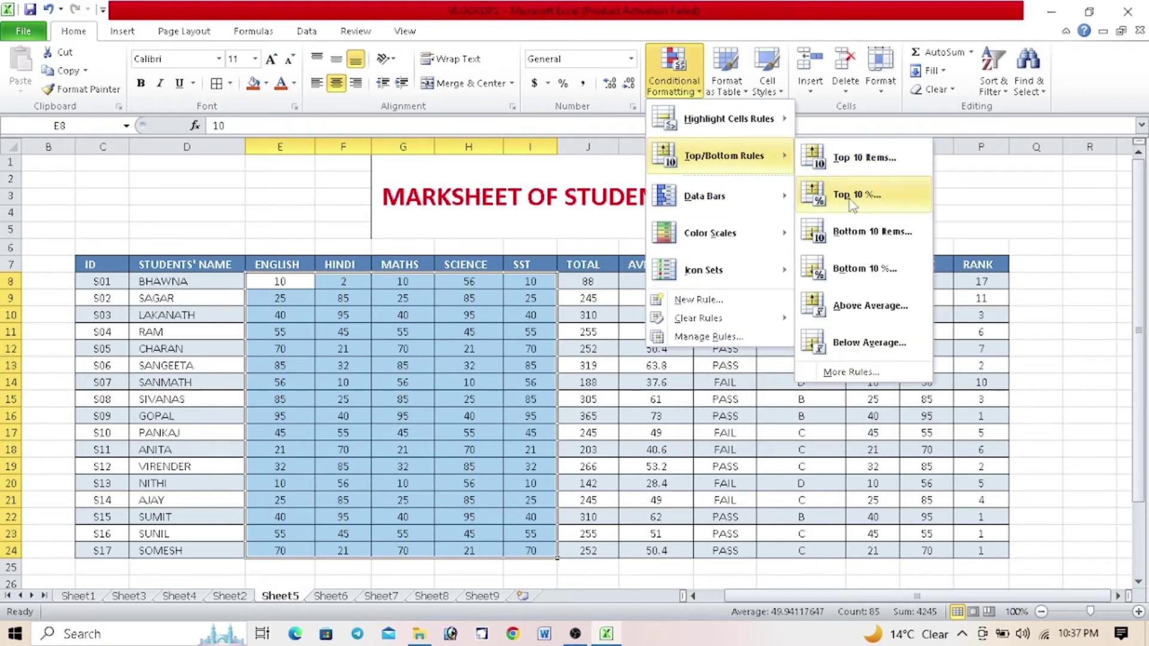
click(852, 198)
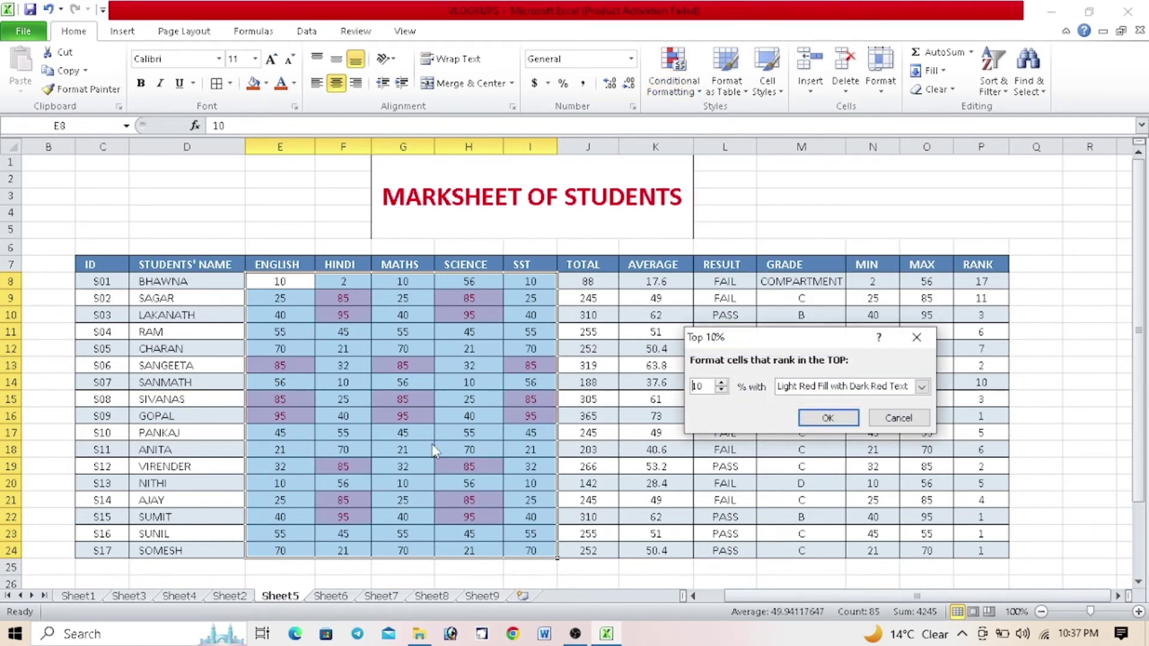
click(898, 418)
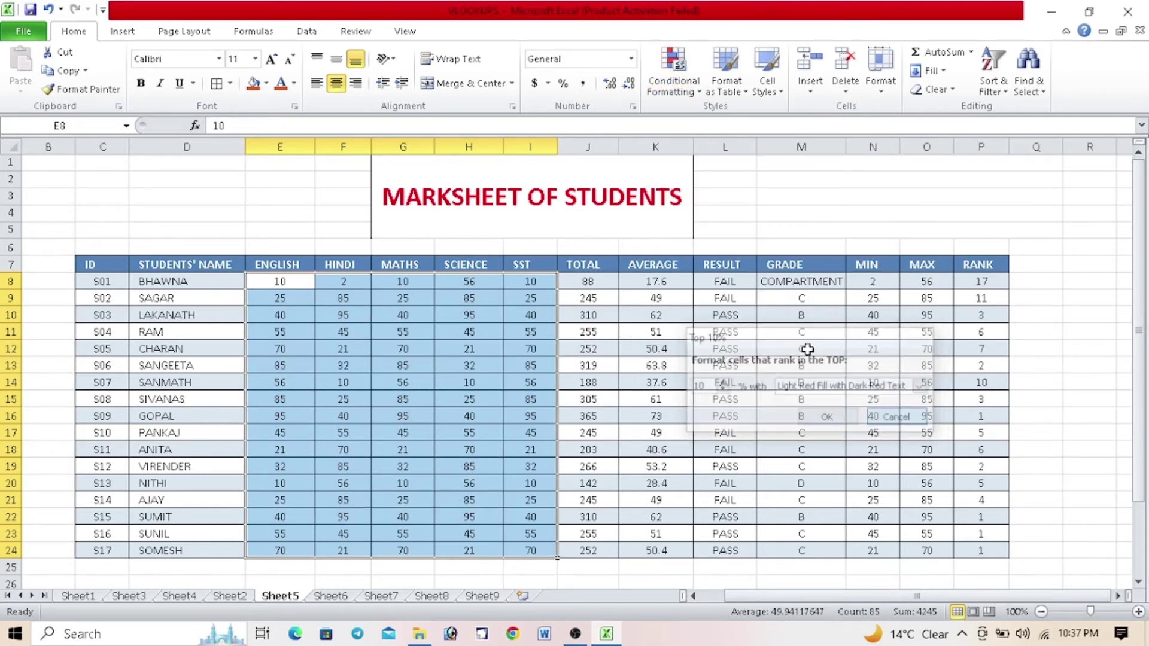
click(676, 84)
mouse_move(724, 156)
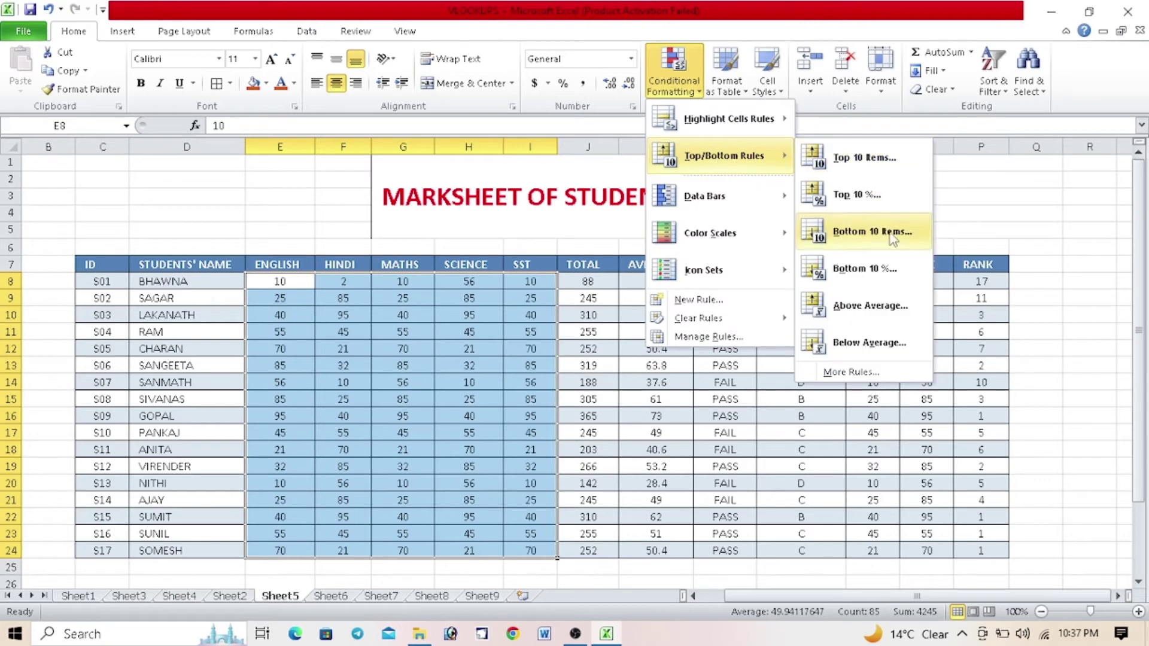
click(856, 270)
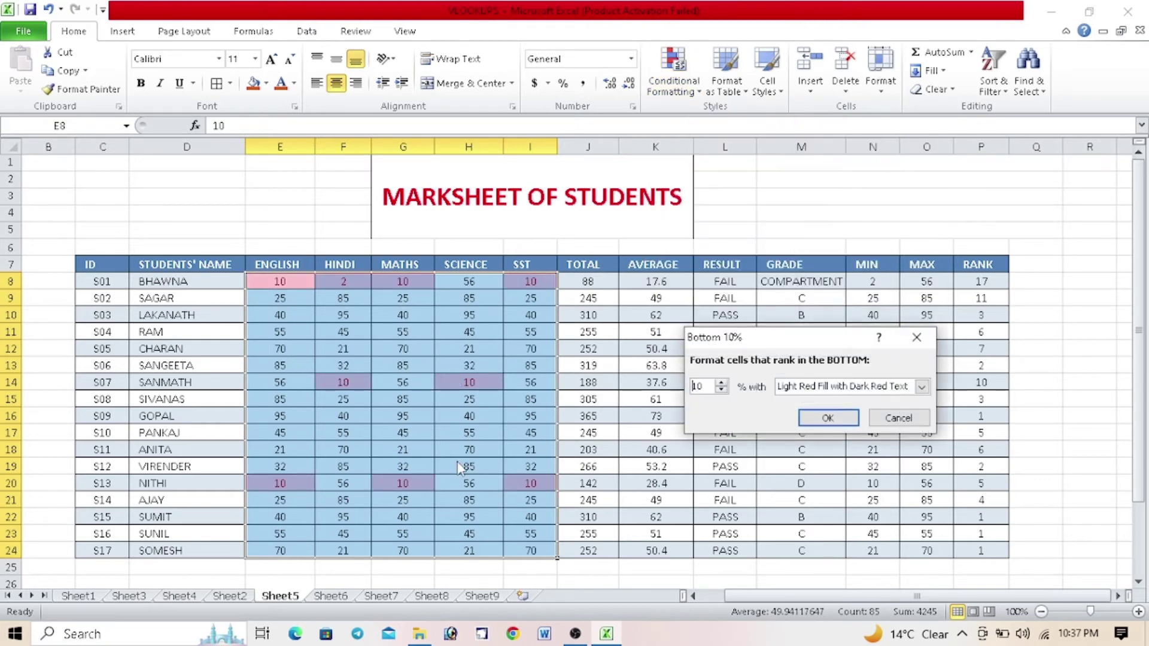
click(898, 417)
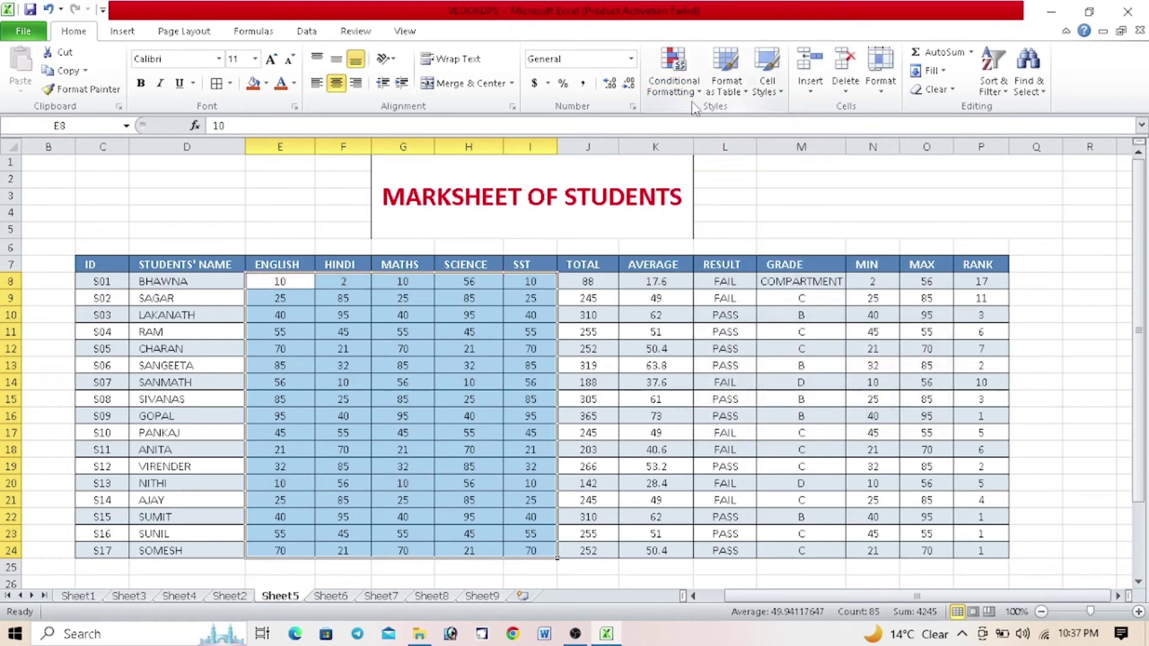
click(675, 75)
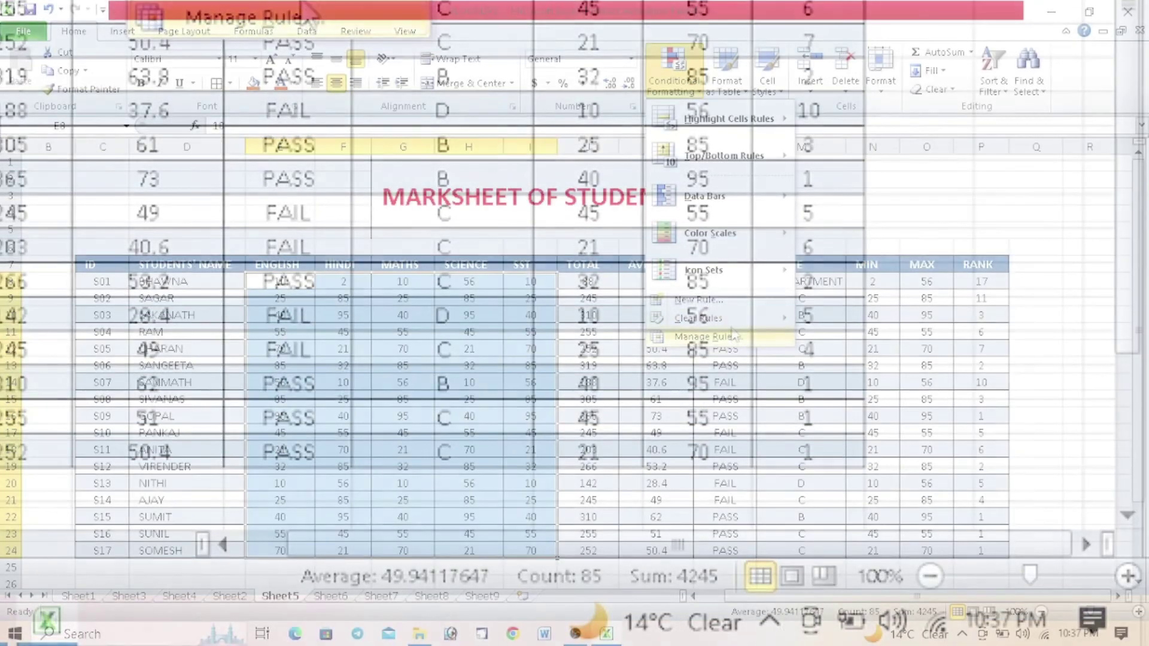
mouse_move(724, 156)
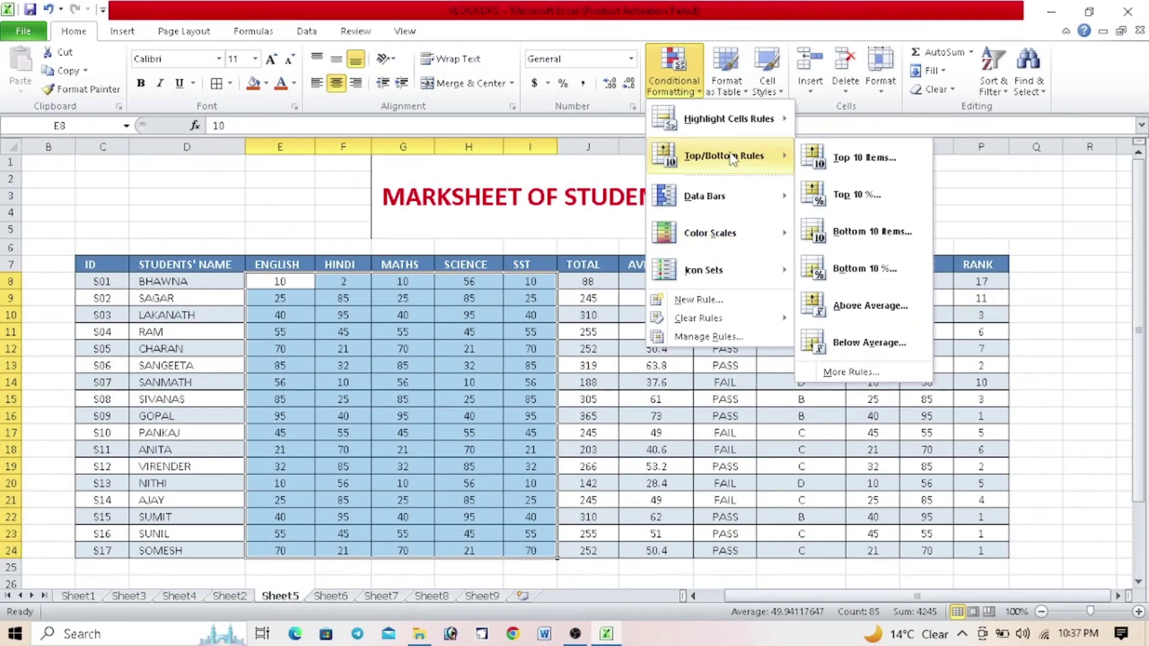
click(871, 306)
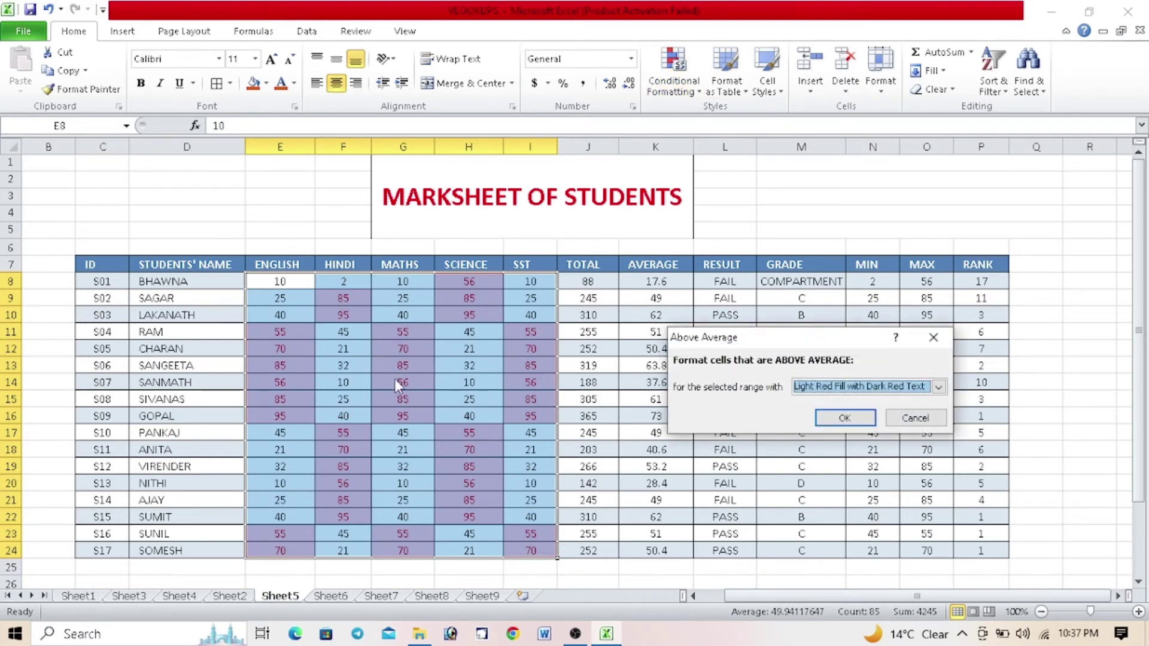
click(915, 418)
click(674, 83)
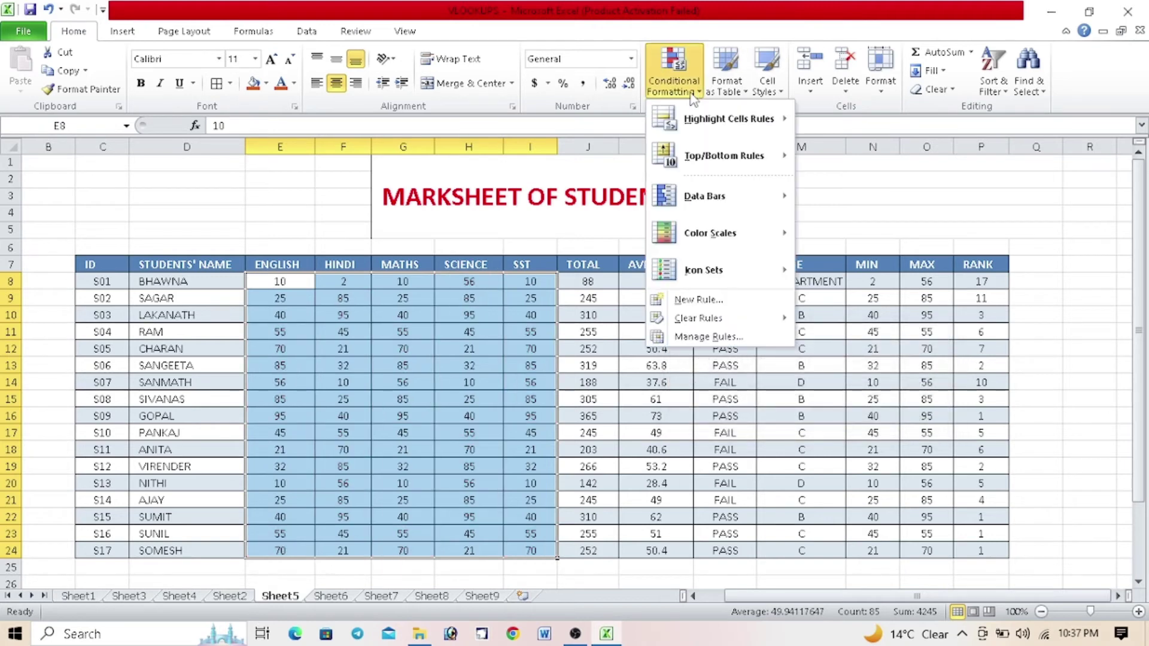
mouse_move(723, 156)
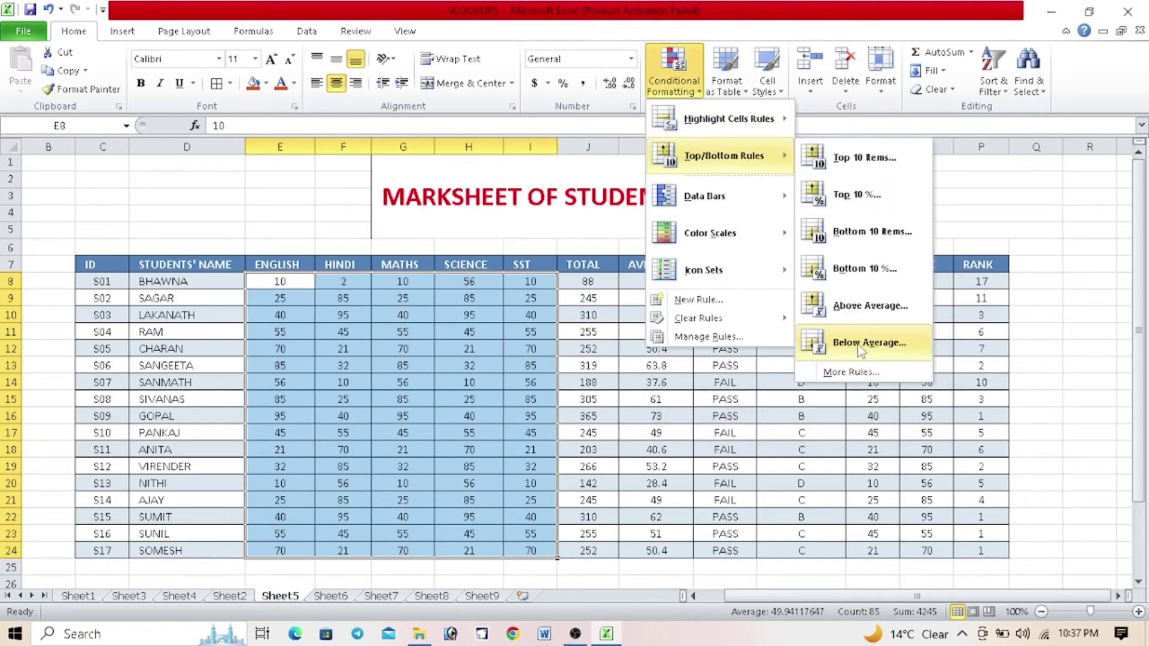
click(851, 351)
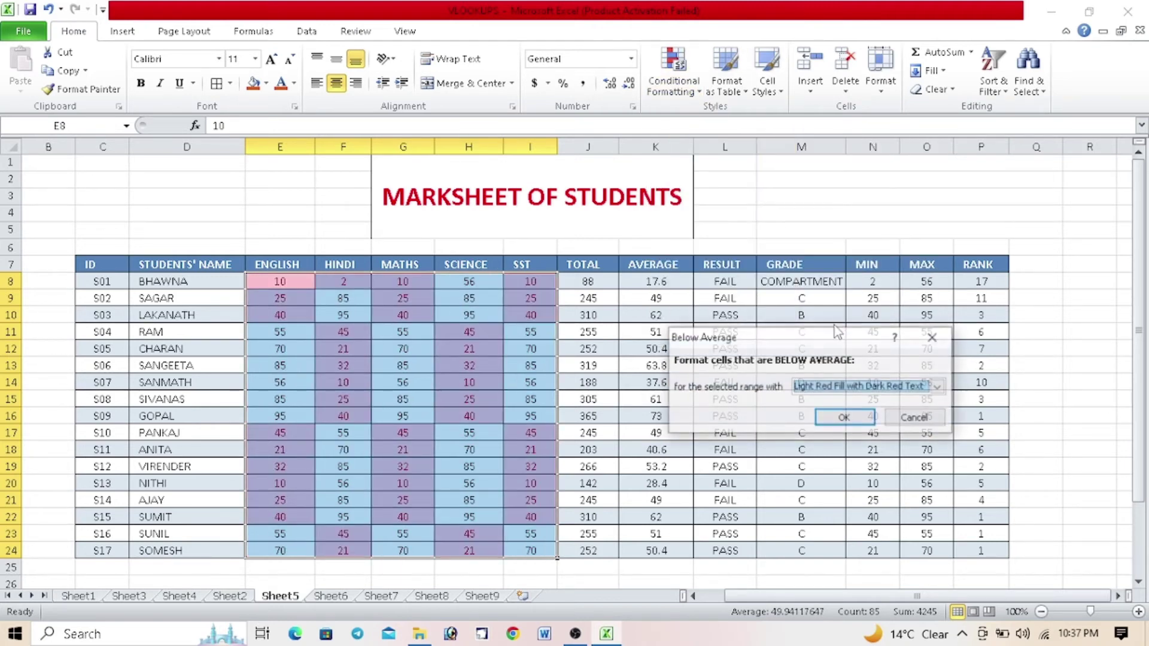
click(915, 418)
Inspect several HINDI data bars (95, 2, 85), then select all marks E8:I24.
click(674, 75)
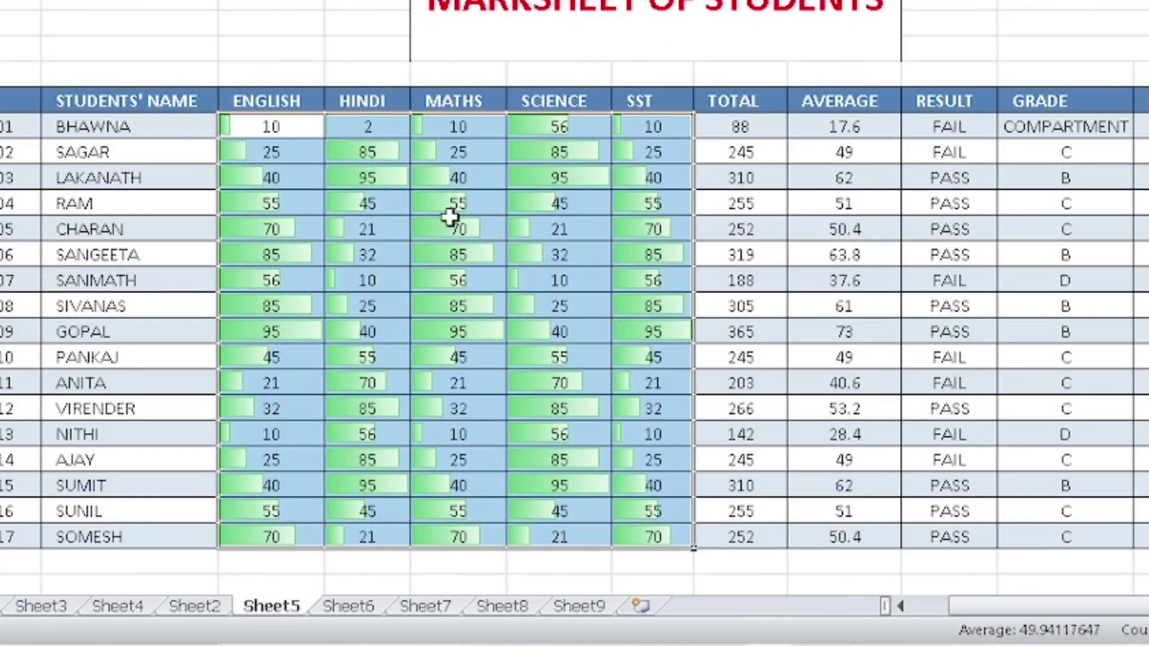
click(404, 208)
click(379, 172)
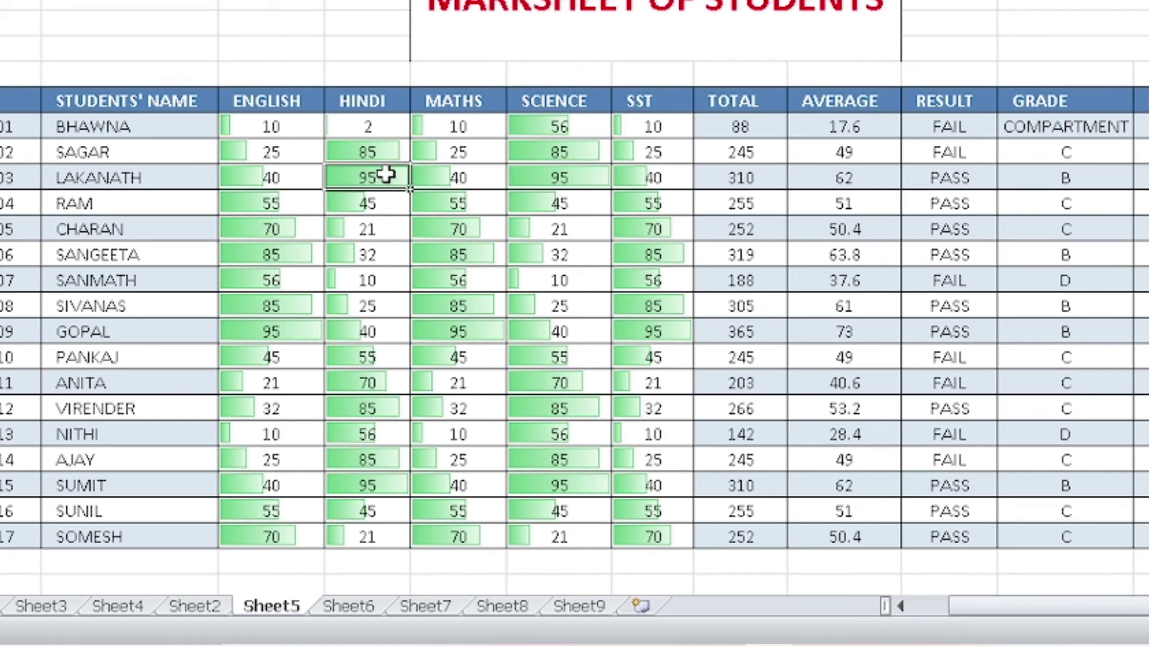
click(355, 126)
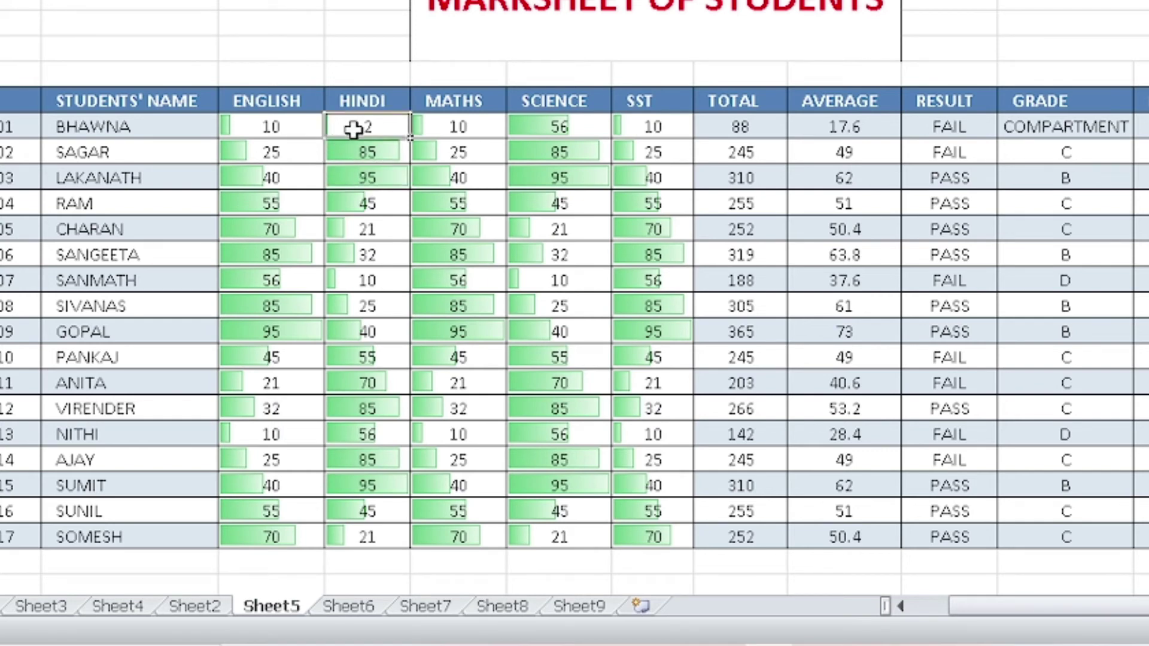
click(336, 160)
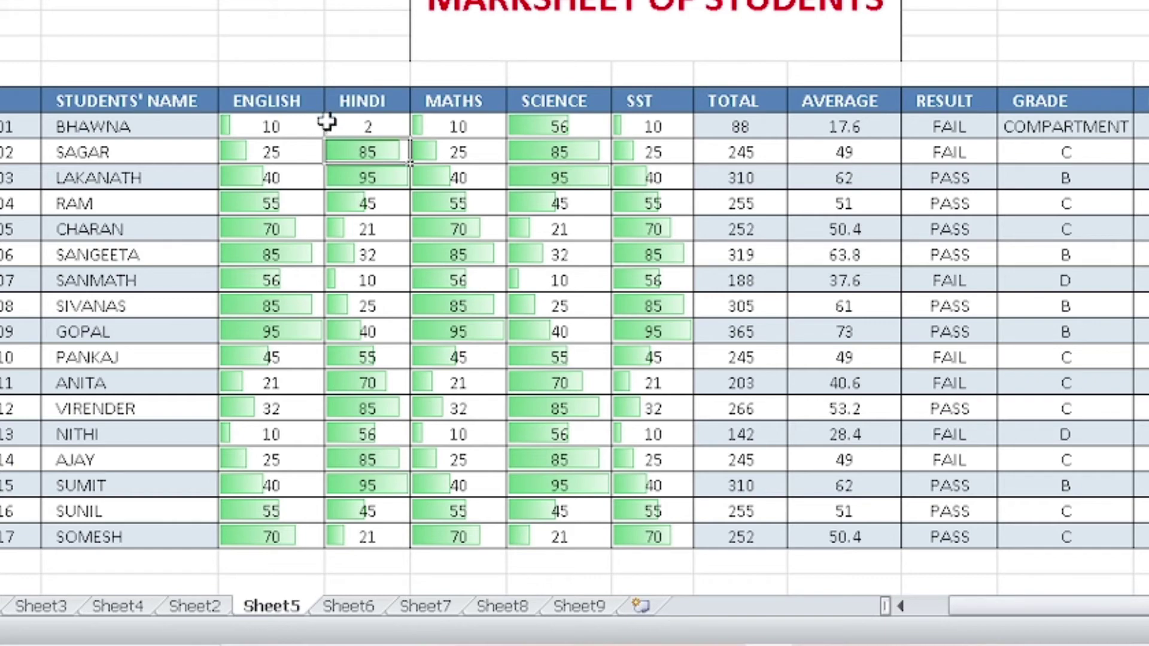
drag(282, 123, 654, 537)
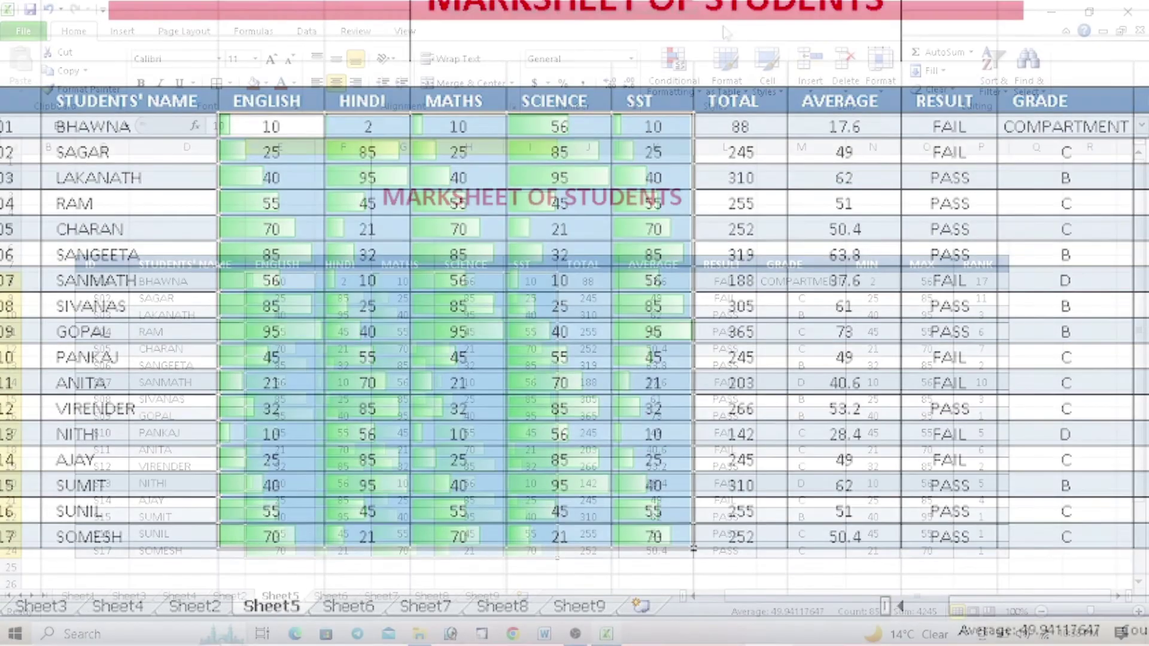
click(674, 69)
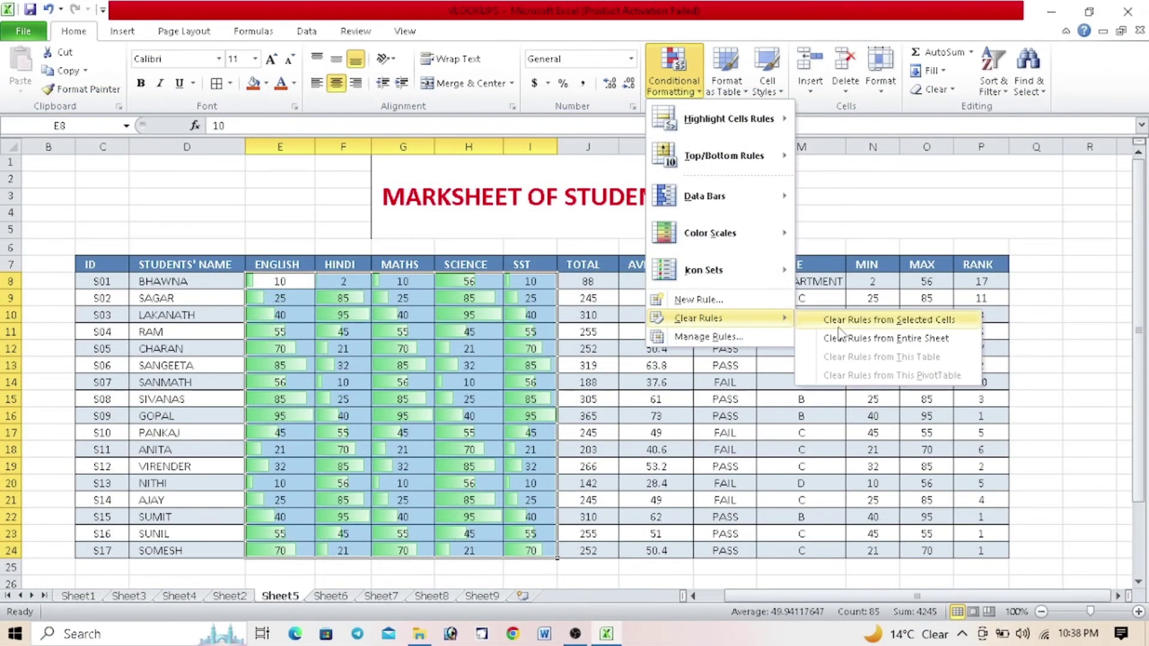
Clear the data bars, apply a Green-Yellow-Red colour scale, and check marks 21, 95, 10, 45.
click(841, 319)
click(673, 71)
mouse_move(710, 232)
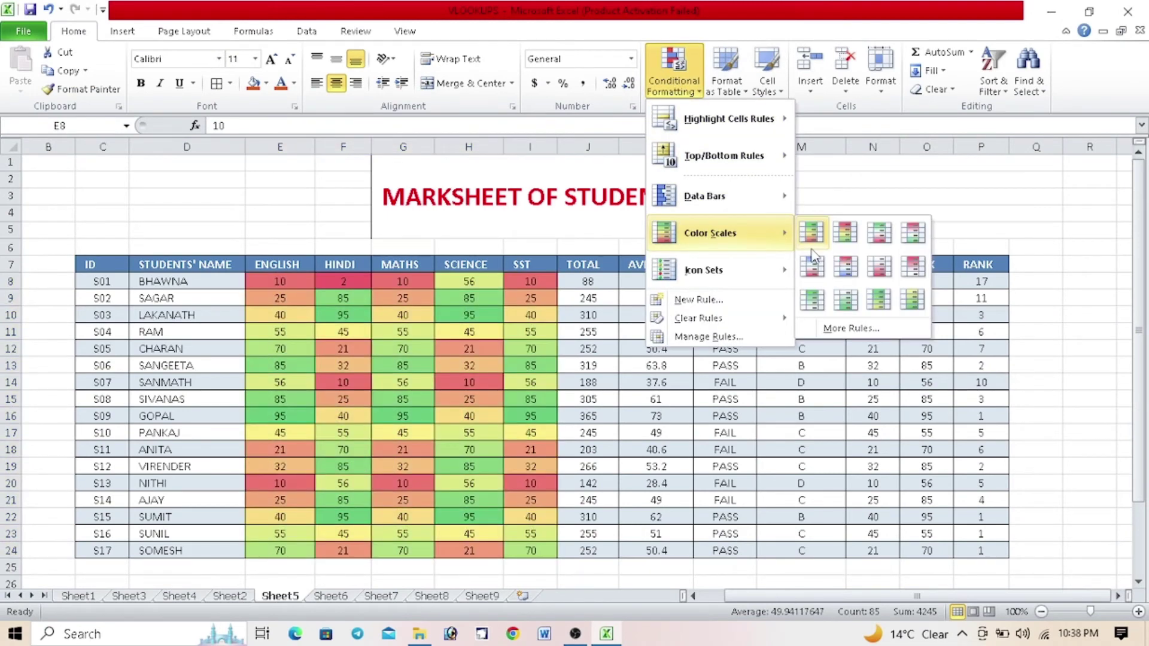
click(811, 237)
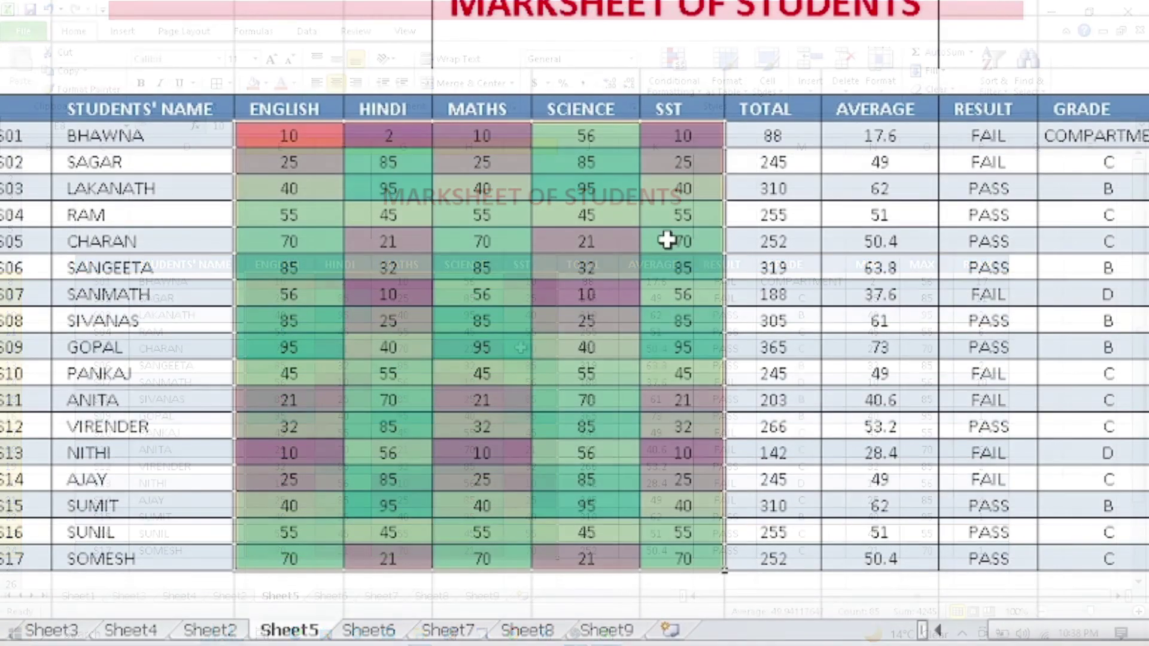
click(586, 233)
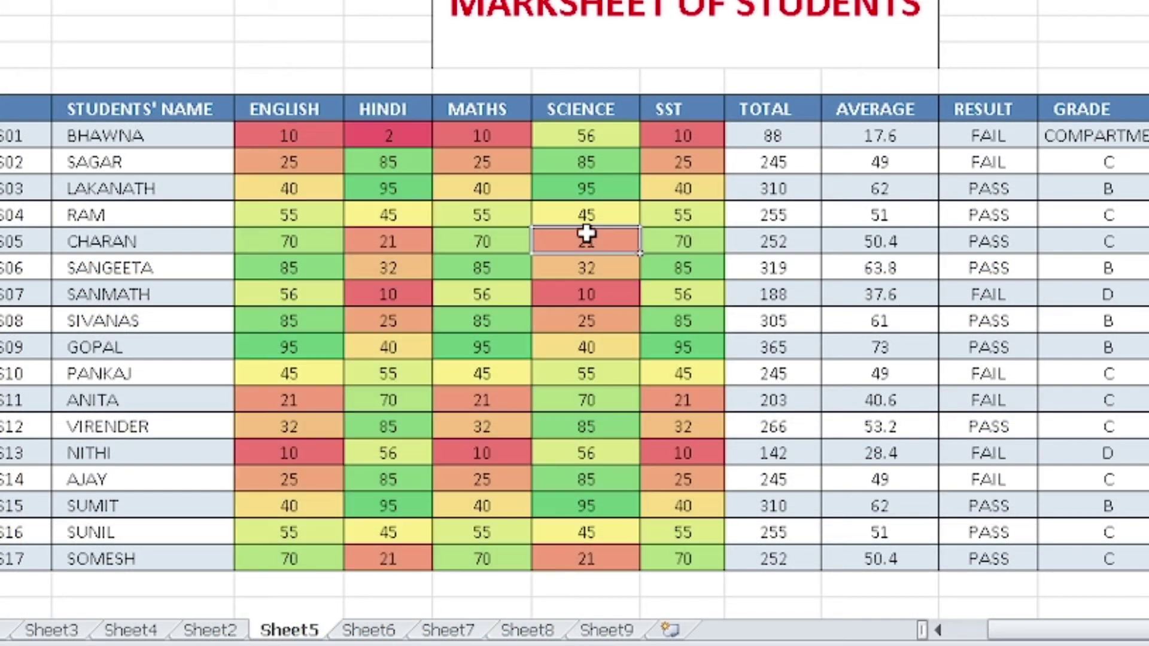
click(614, 190)
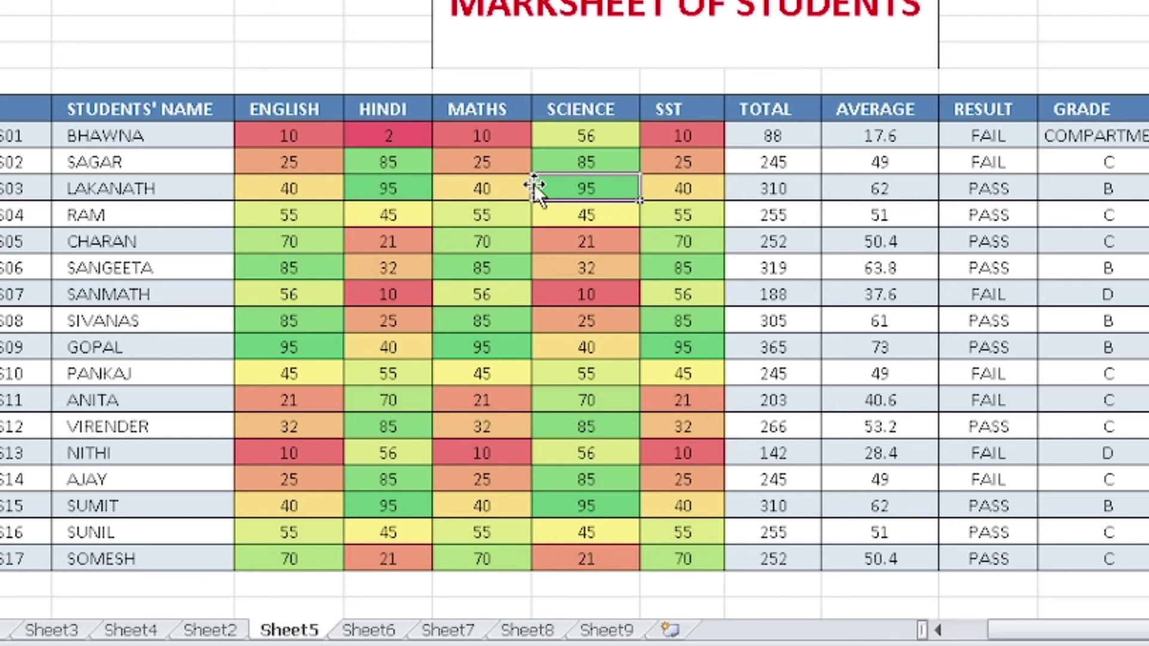
click(510, 137)
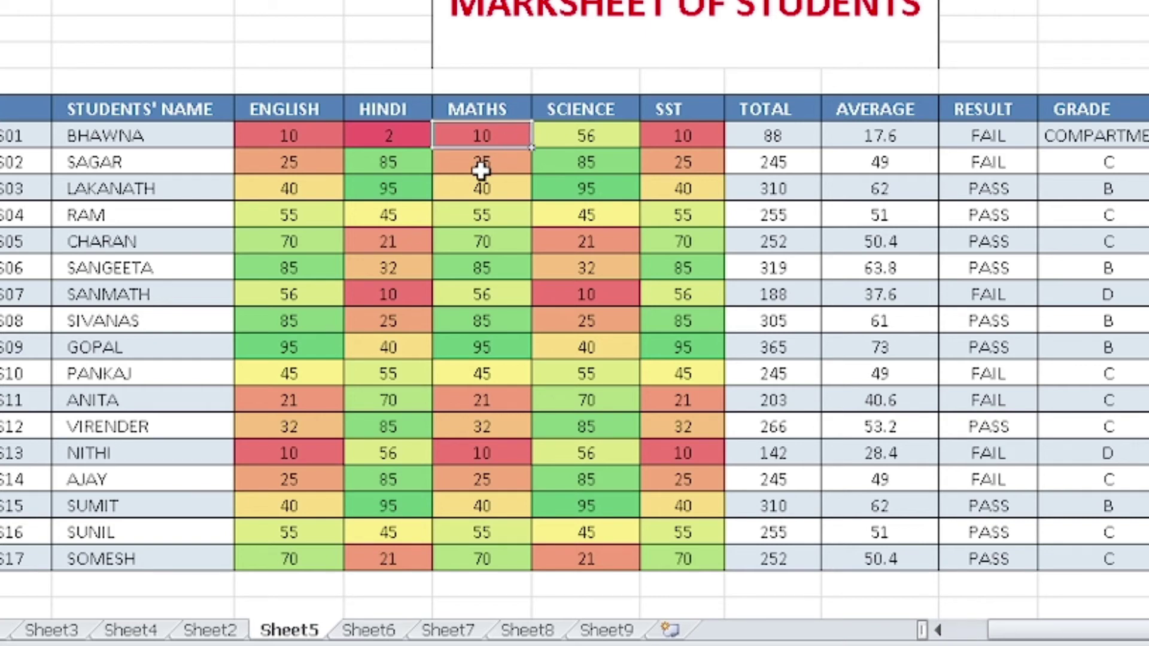
click(588, 219)
Clear the colour scale from E8:I24 and apply the 3 Traffic Lights icon set.
drag(277, 139, 705, 560)
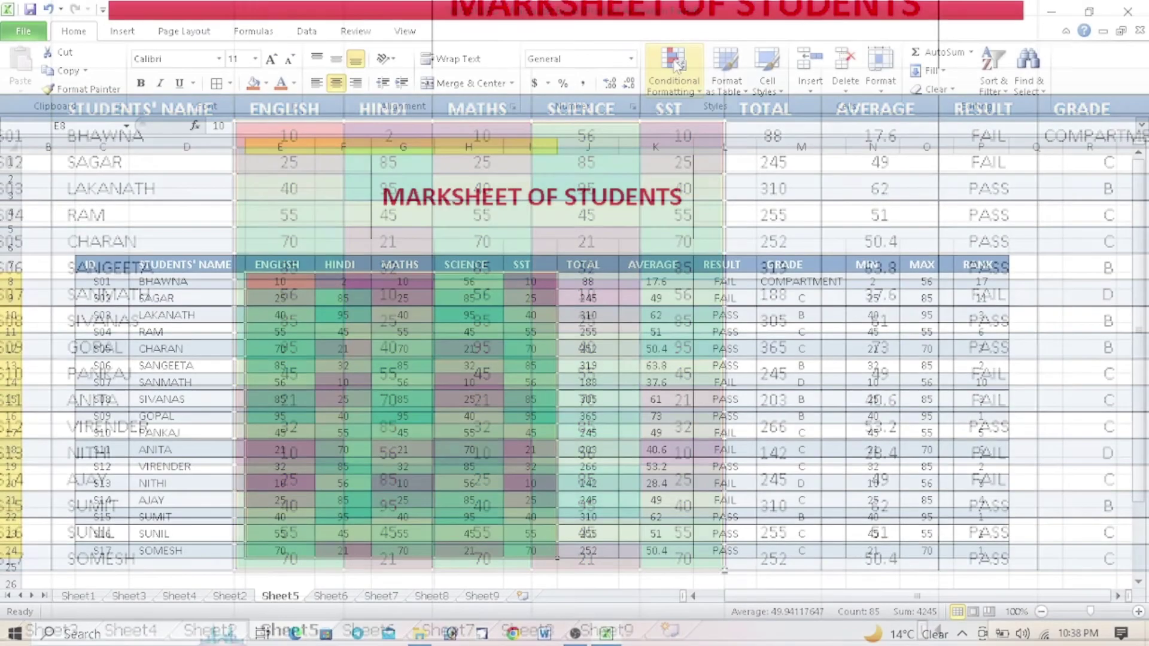
click(674, 72)
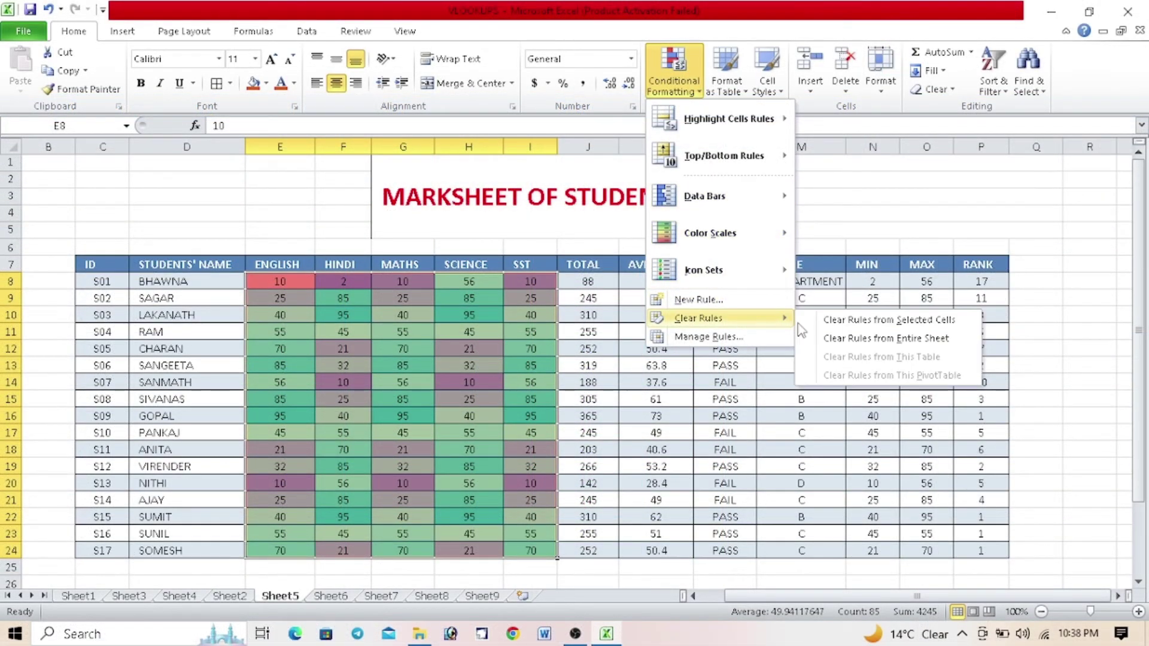
click(828, 322)
click(674, 72)
mouse_move(704, 270)
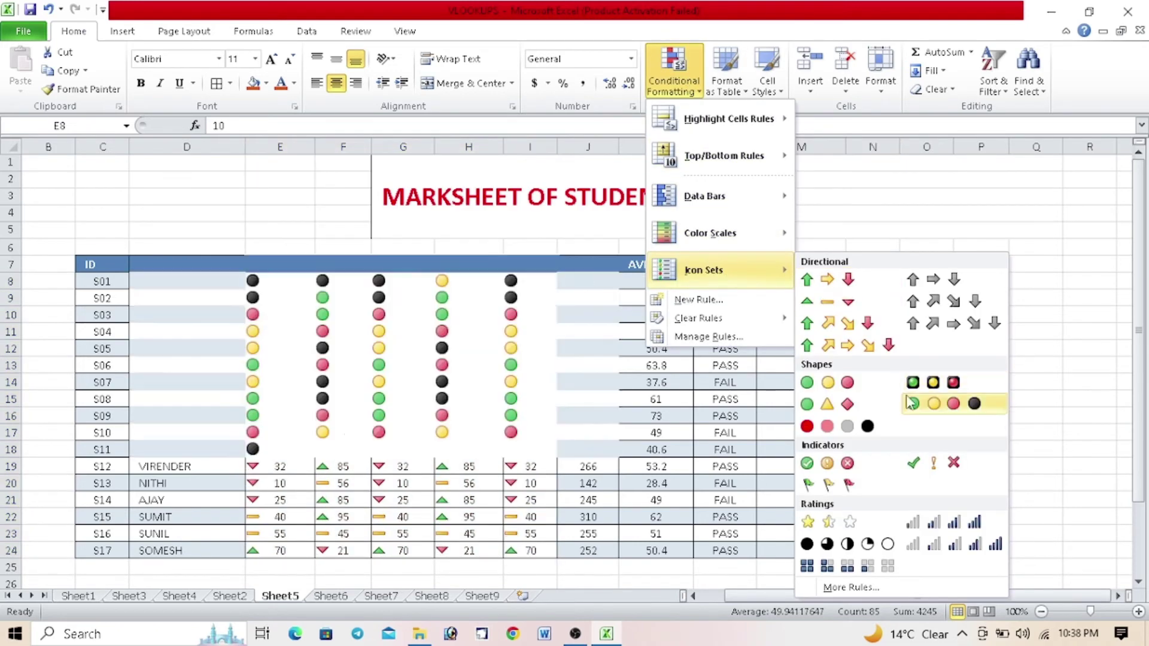
click(832, 383)
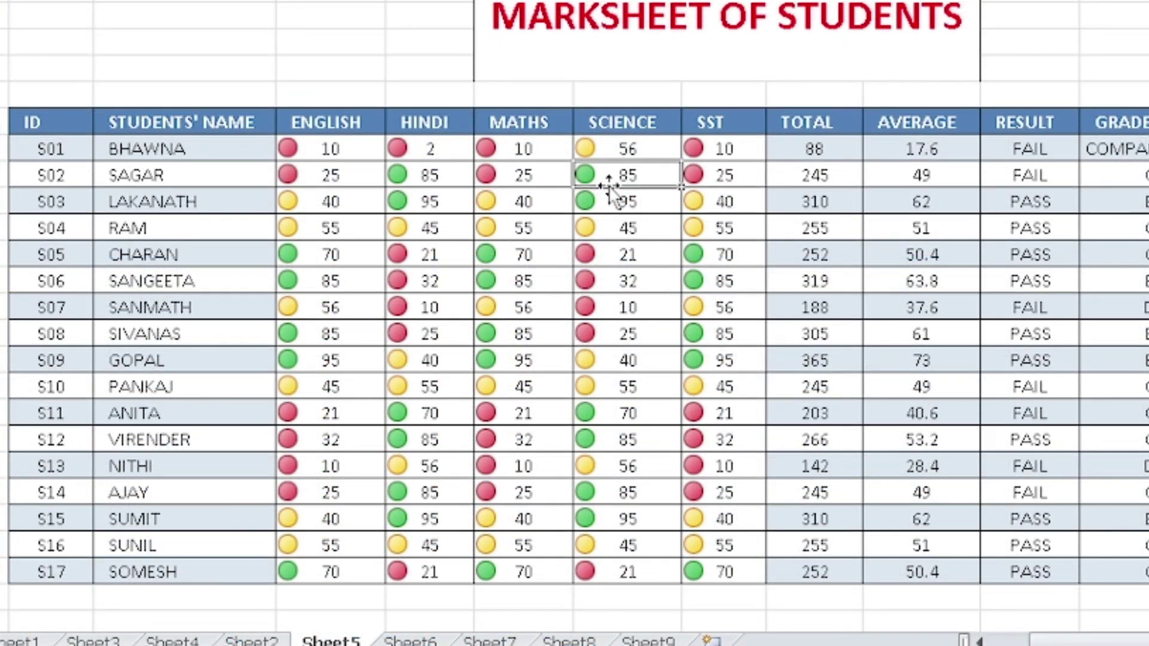
Inspect the icons on marks 10 and 55, then reselect all marks ENGLISH to SST.
click(542, 143)
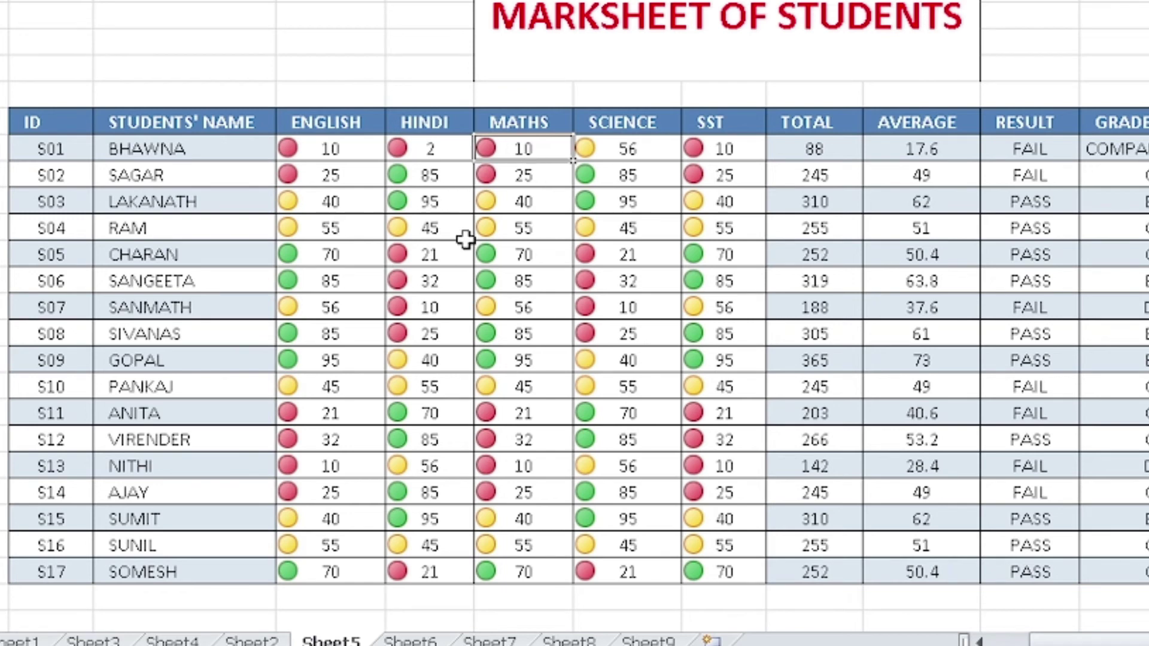
click(522, 227)
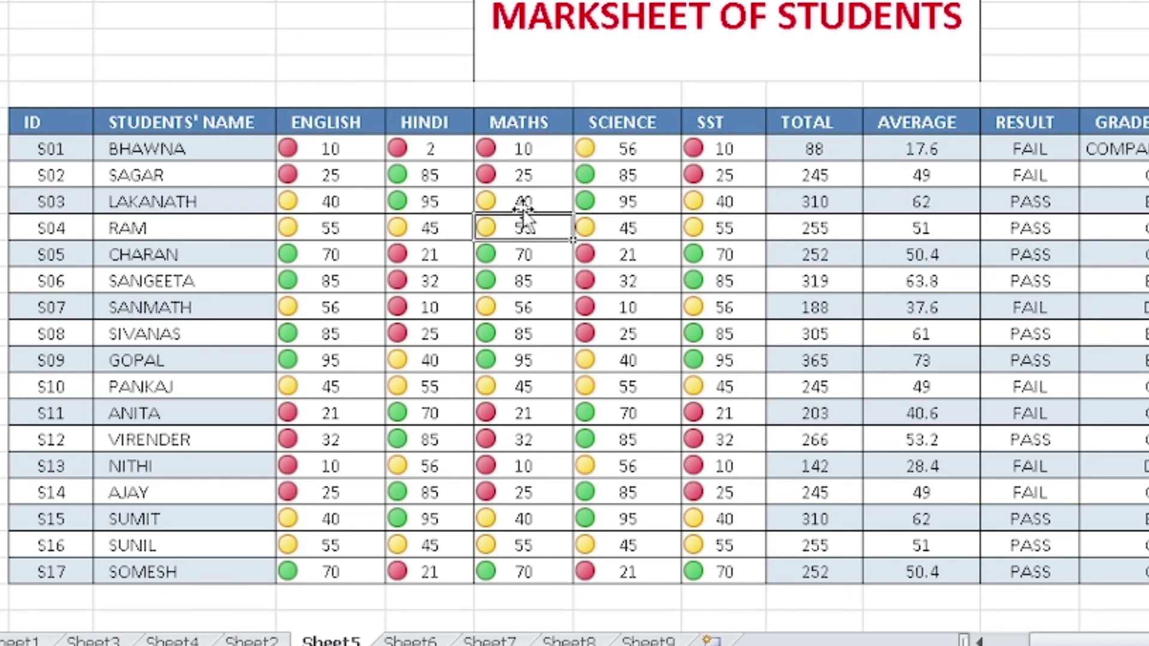
click(374, 160)
drag(374, 160, 748, 572)
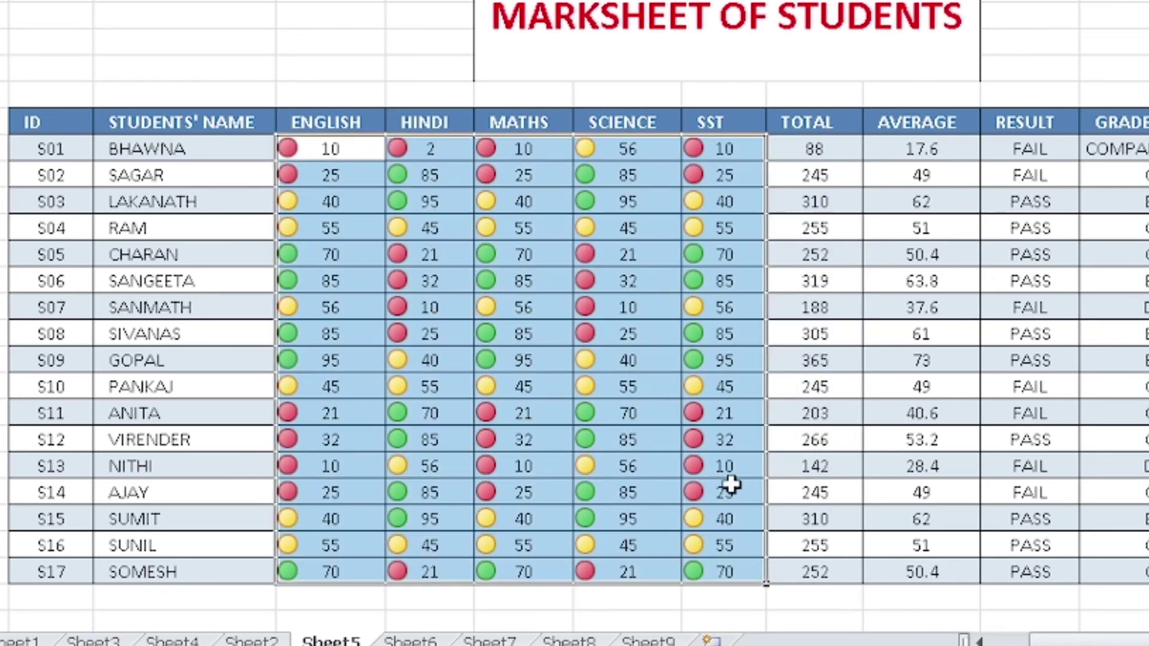
click(934, 0)
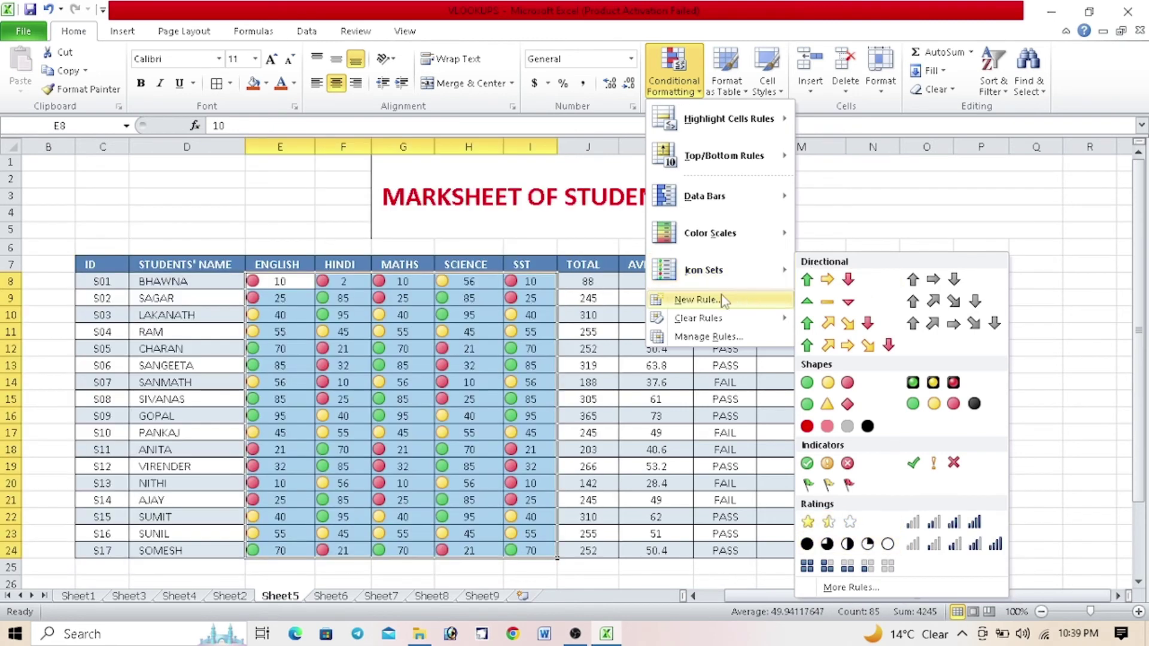
Look at the formula-based type in a New Formatting Rule, then cancel it.
click(871, 251)
click(670, 95)
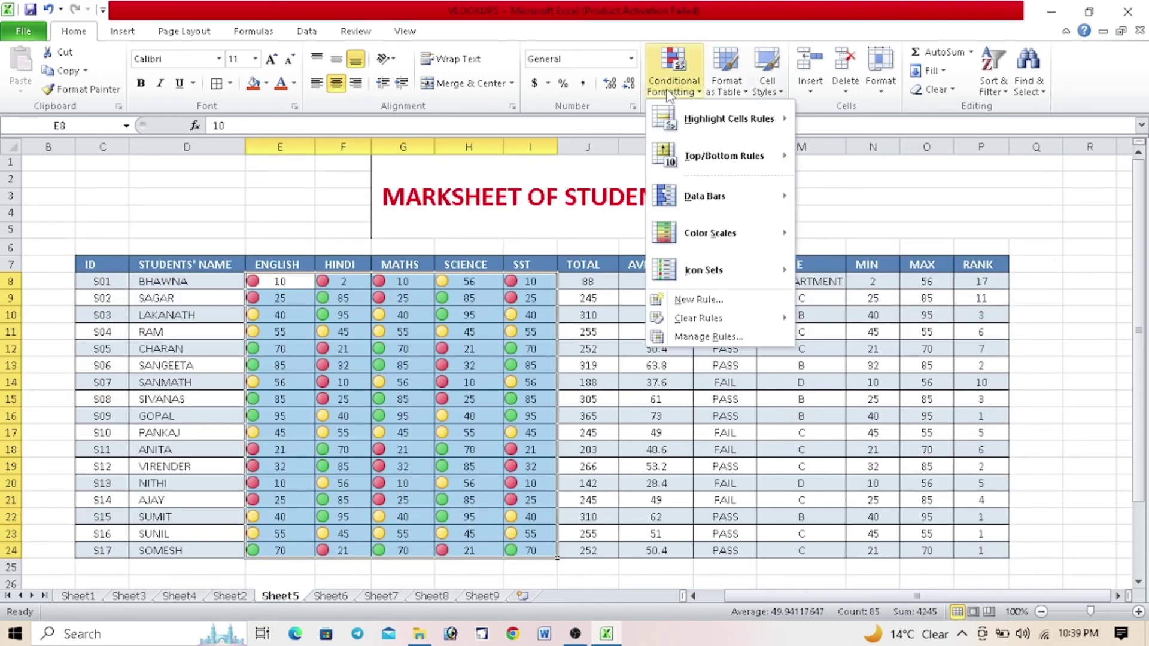
click(698, 299)
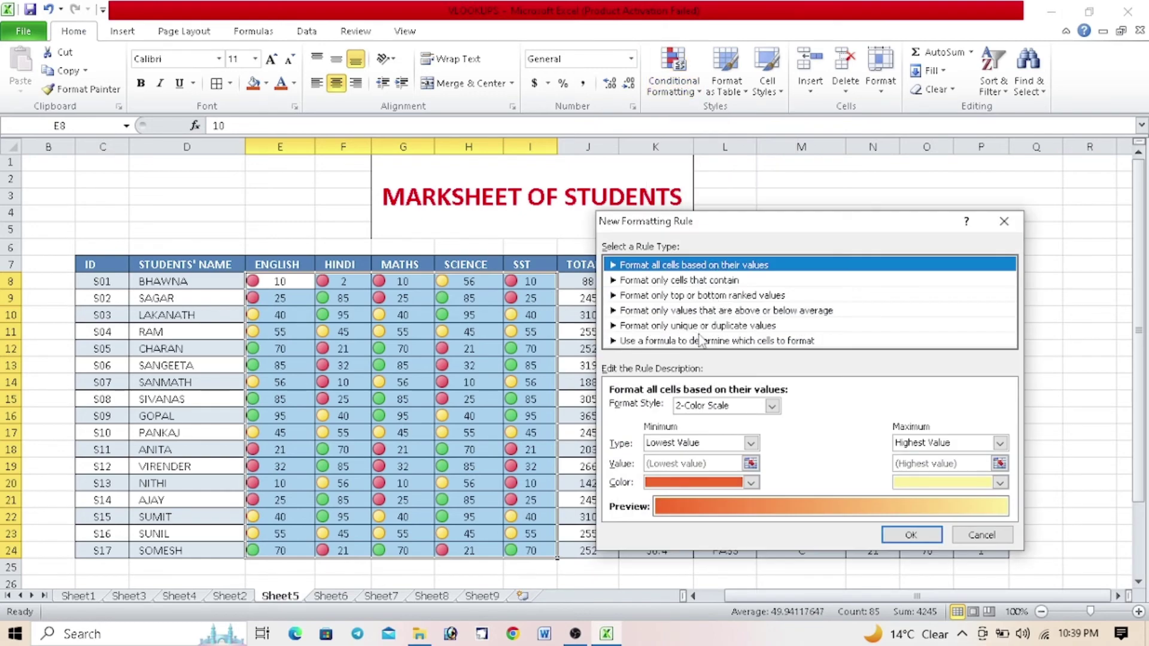
click(705, 342)
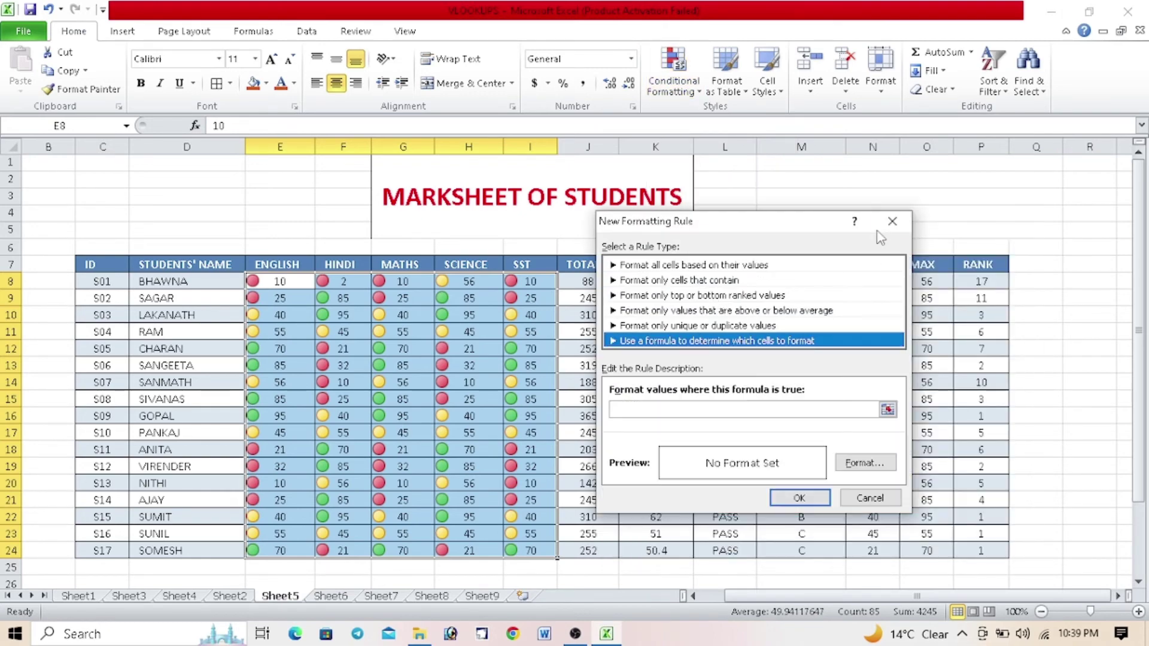
click(891, 221)
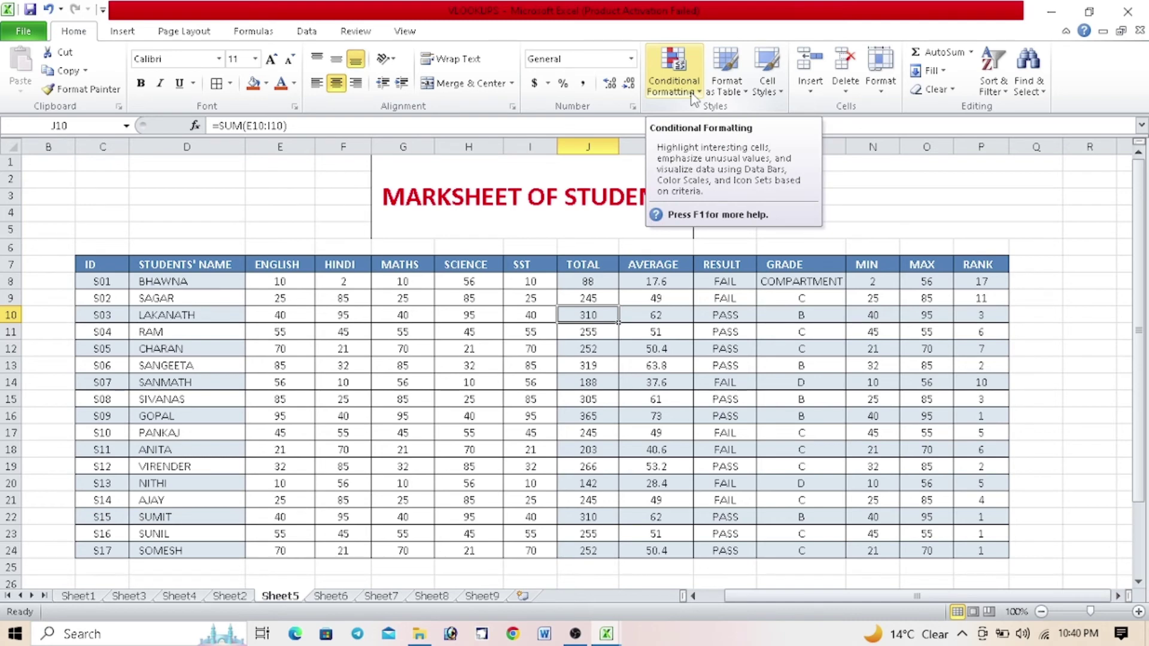
Apply the Accent2 style to the header row ID to RANK and start a New Cell Style.
click(778, 96)
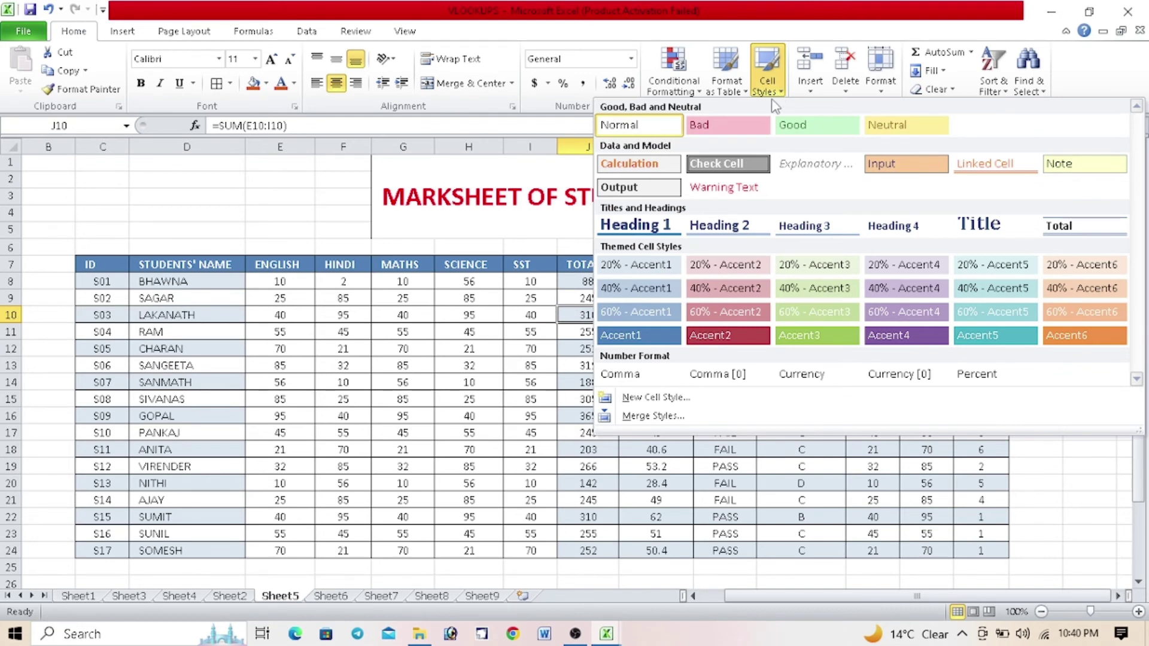
click(395, 281)
drag(114, 272, 982, 264)
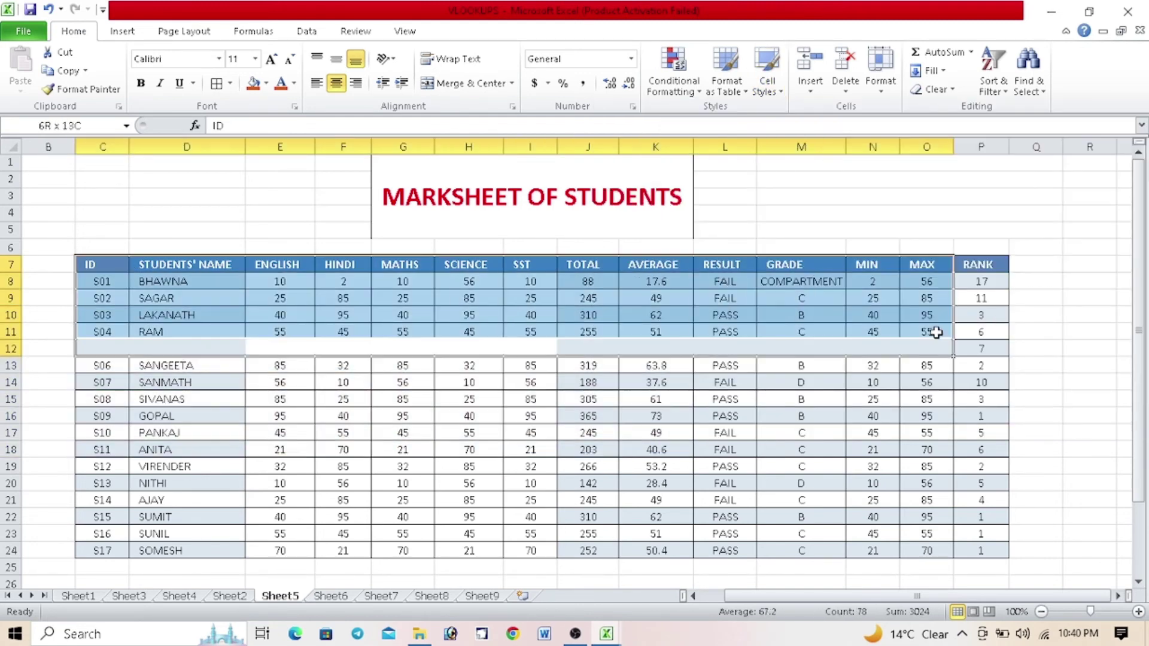
click(778, 95)
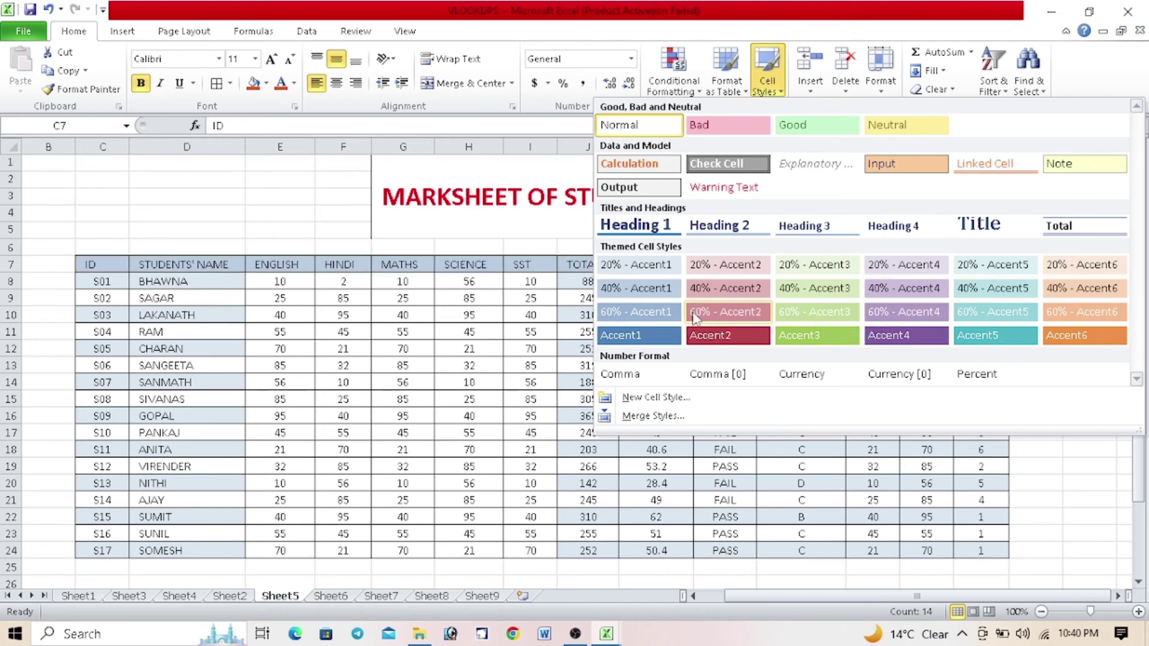
click(724, 336)
click(777, 90)
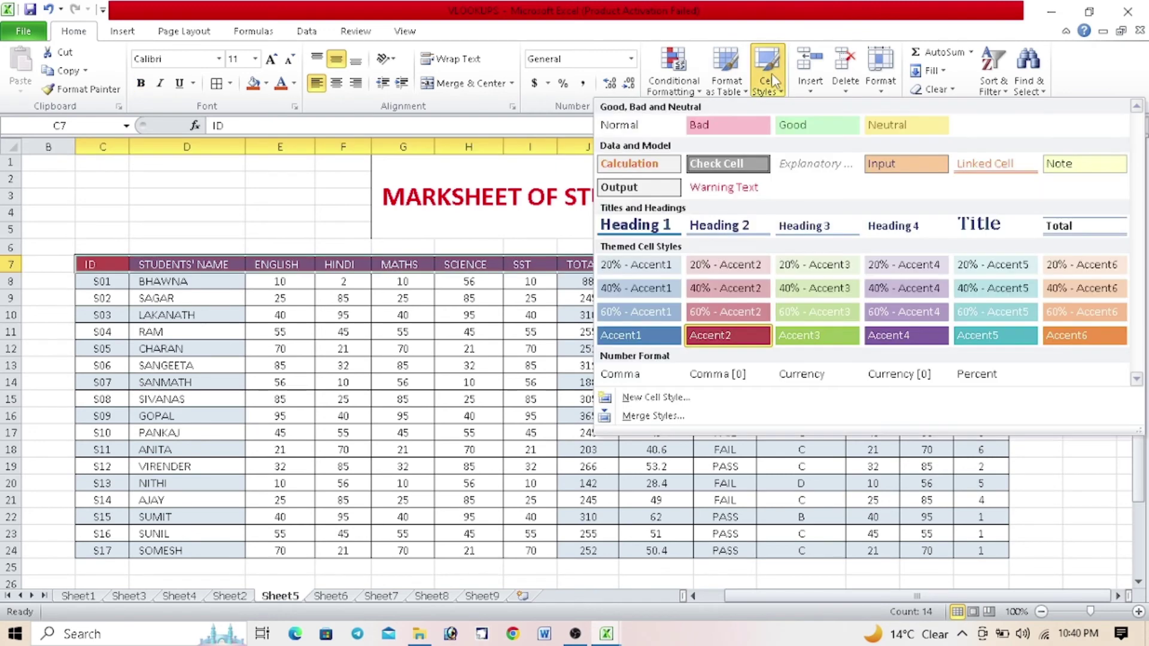
click(656, 397)
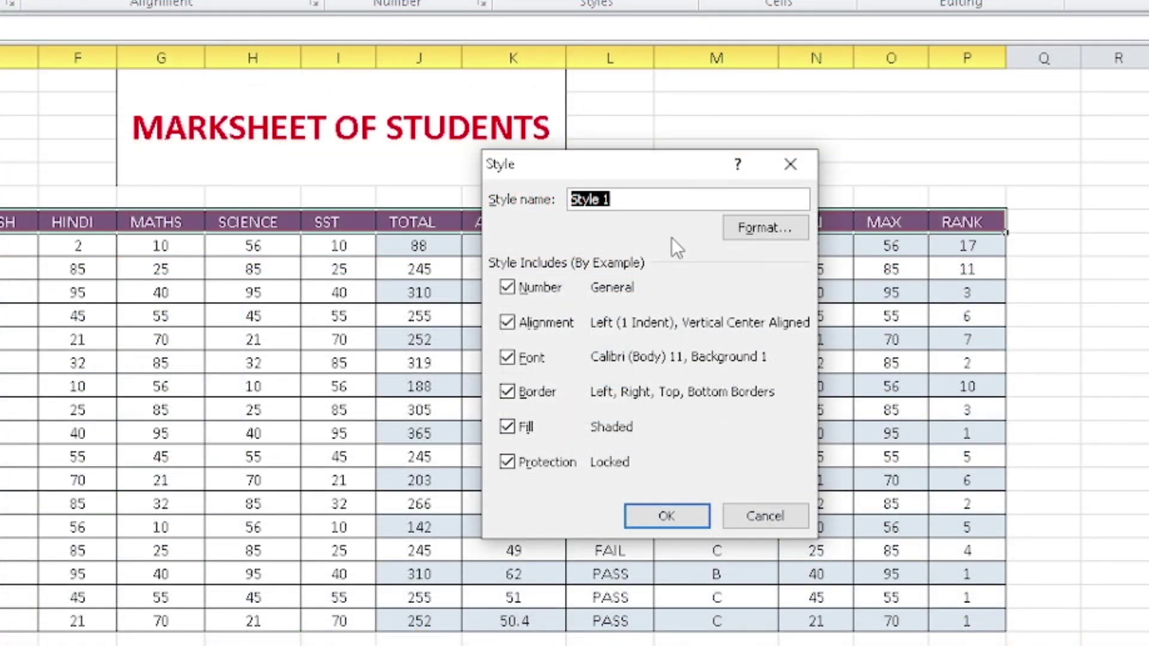
Name the new cell style and give it a yellow fill with a red sparse-dotted pattern.
text(RAHUL)
click(771, 226)
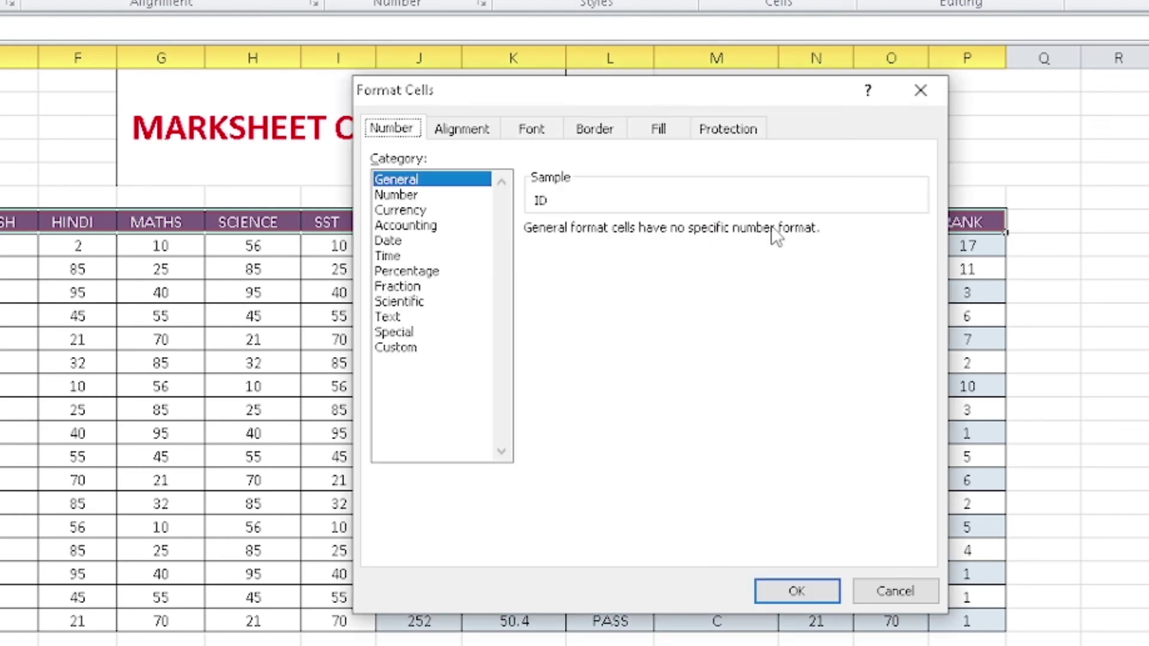
click(659, 129)
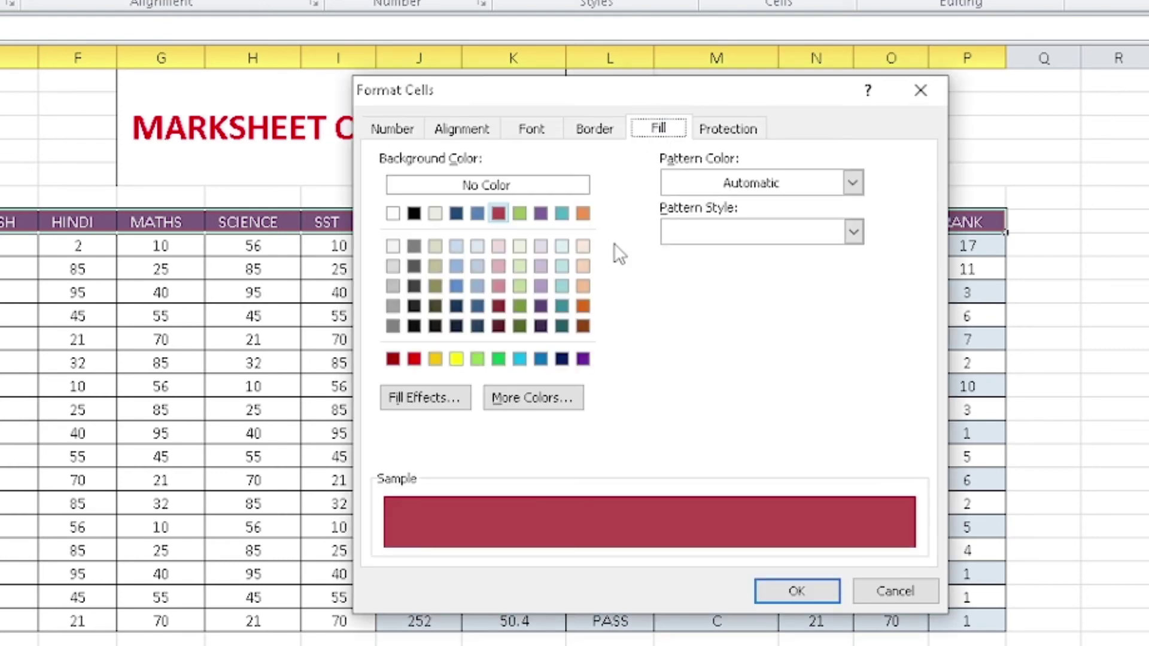
click(457, 359)
click(752, 185)
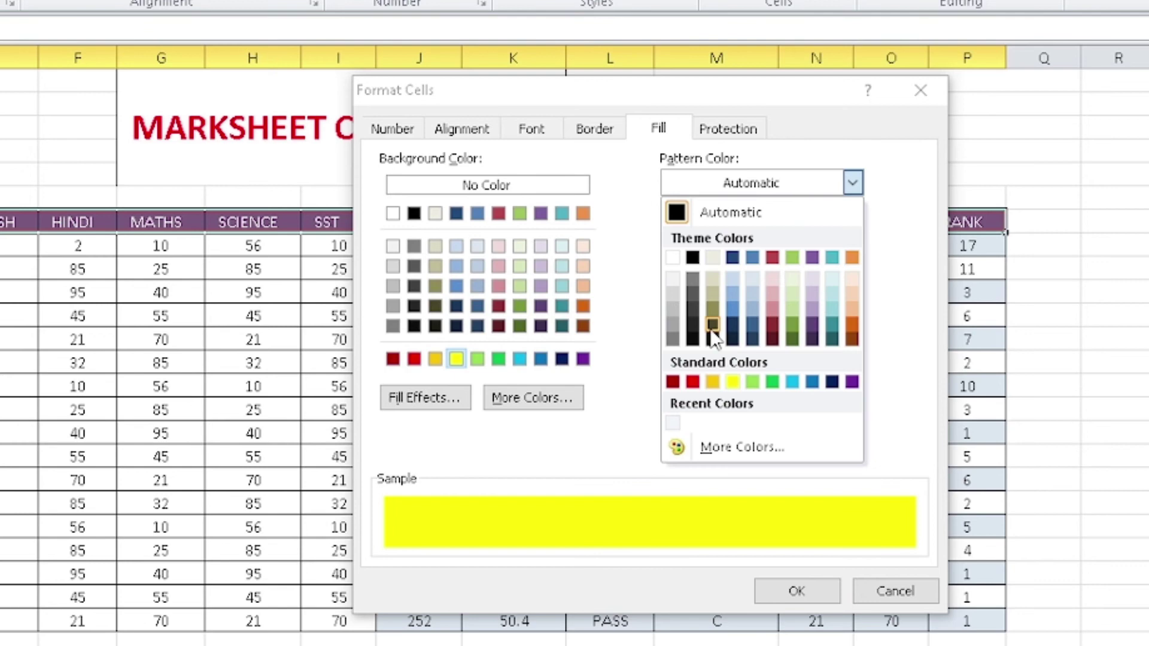
click(694, 382)
click(779, 232)
click(818, 261)
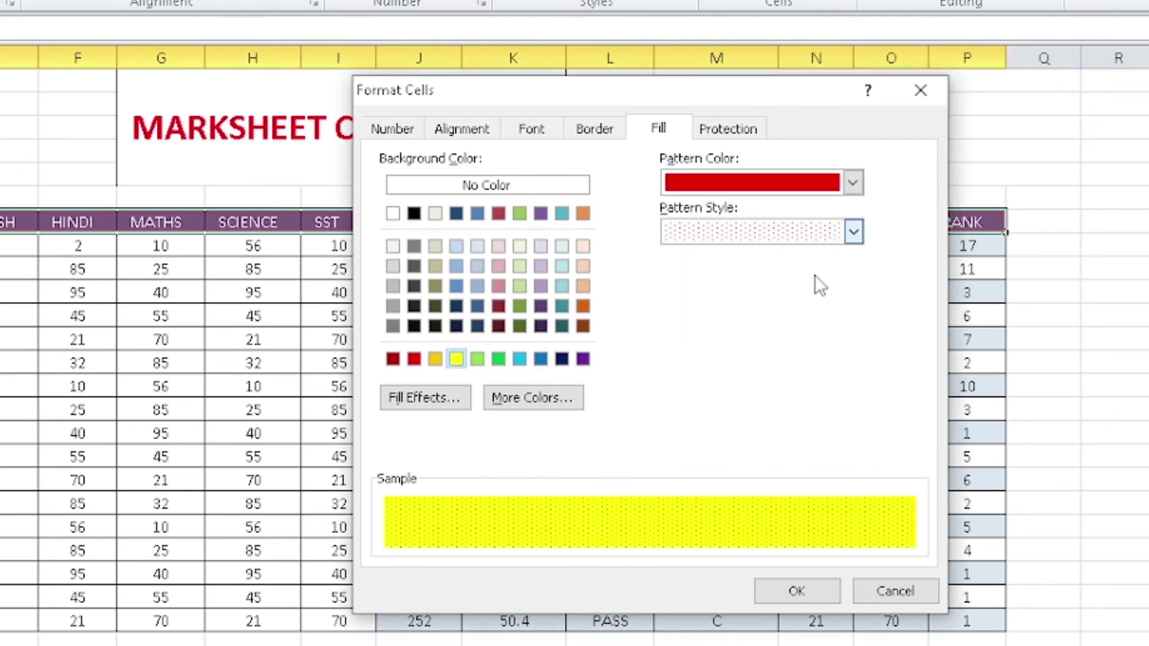
Set the style font to Agency FB Bold 12, save it, and apply it to the header row.
click(542, 128)
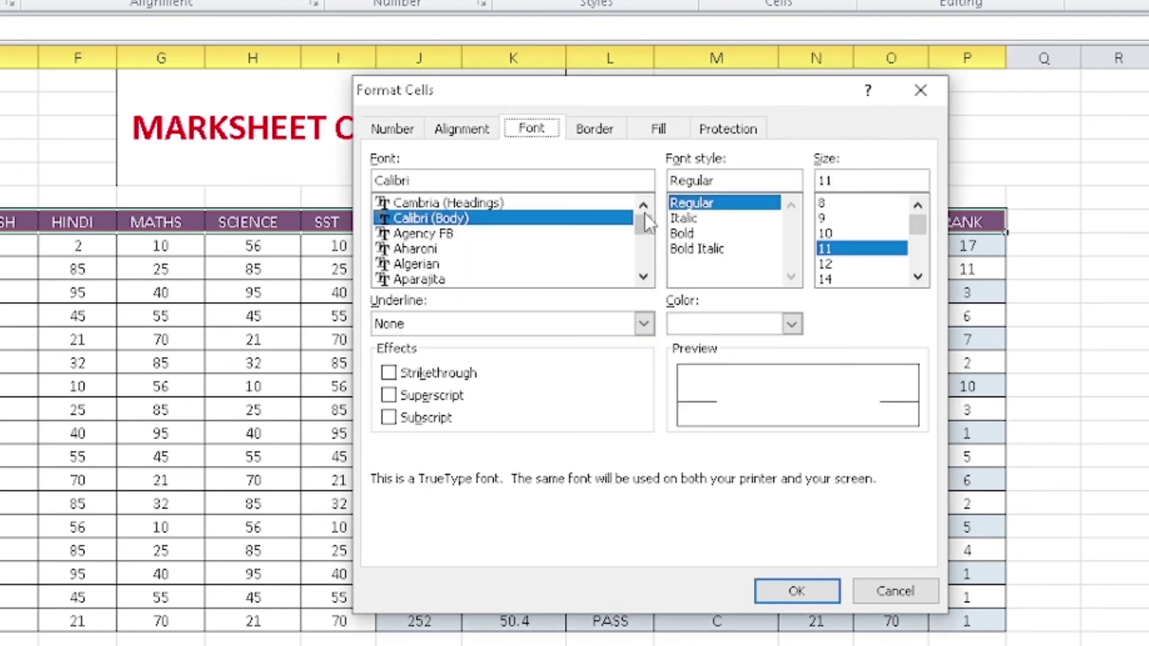
click(433, 235)
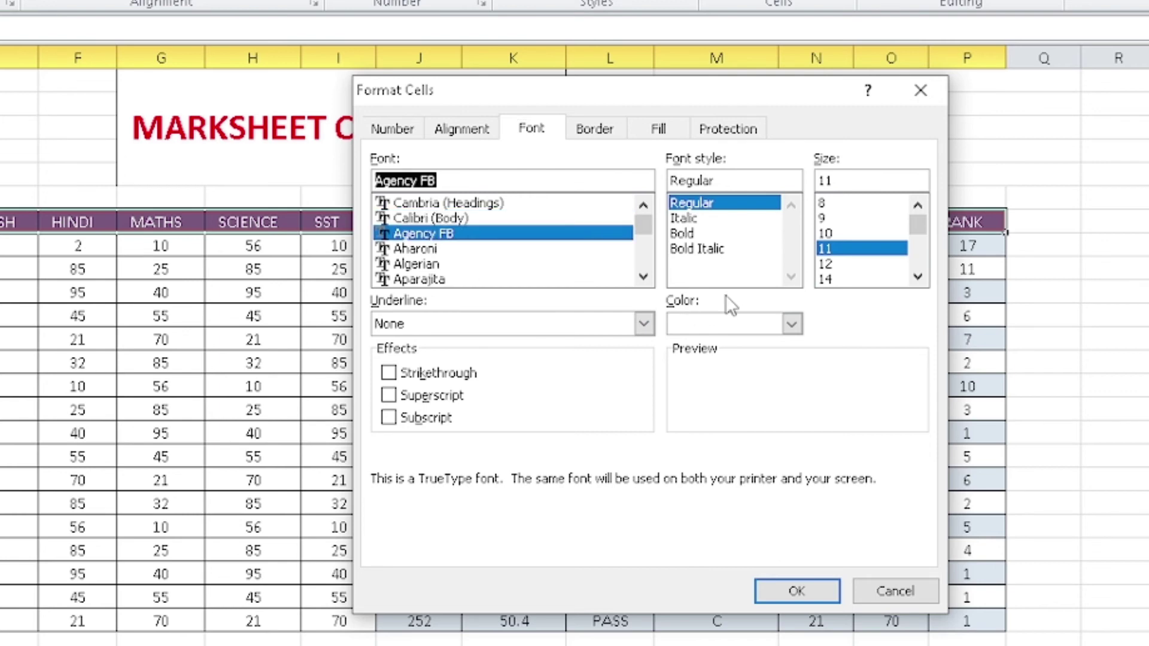
click(701, 233)
click(829, 264)
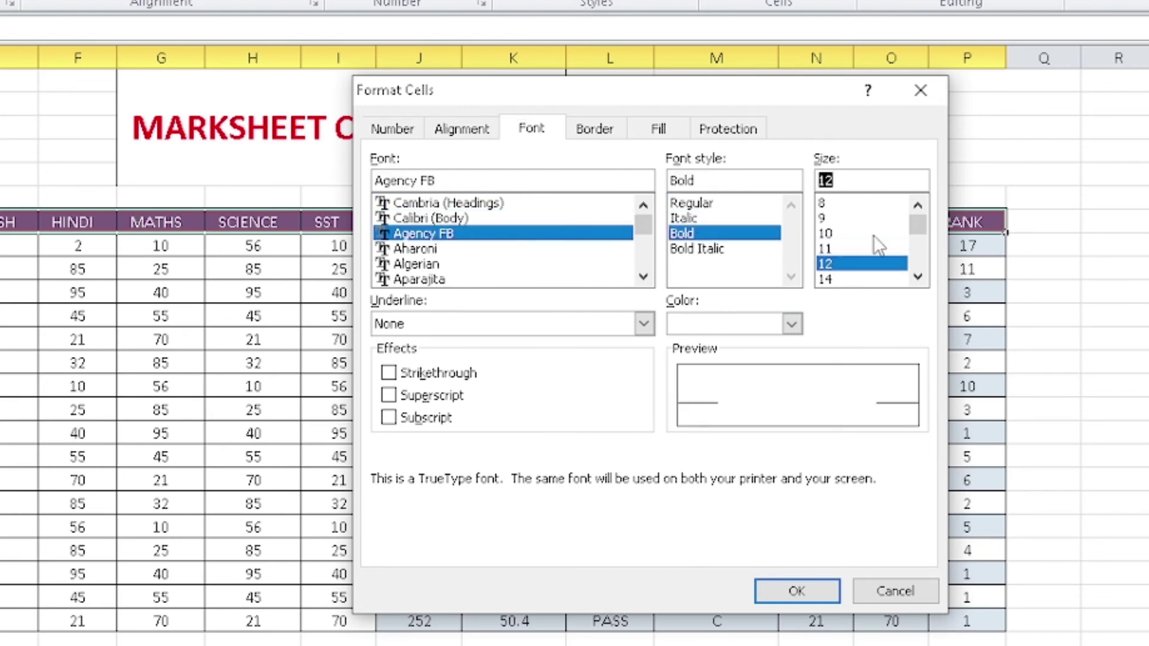
click(918, 276)
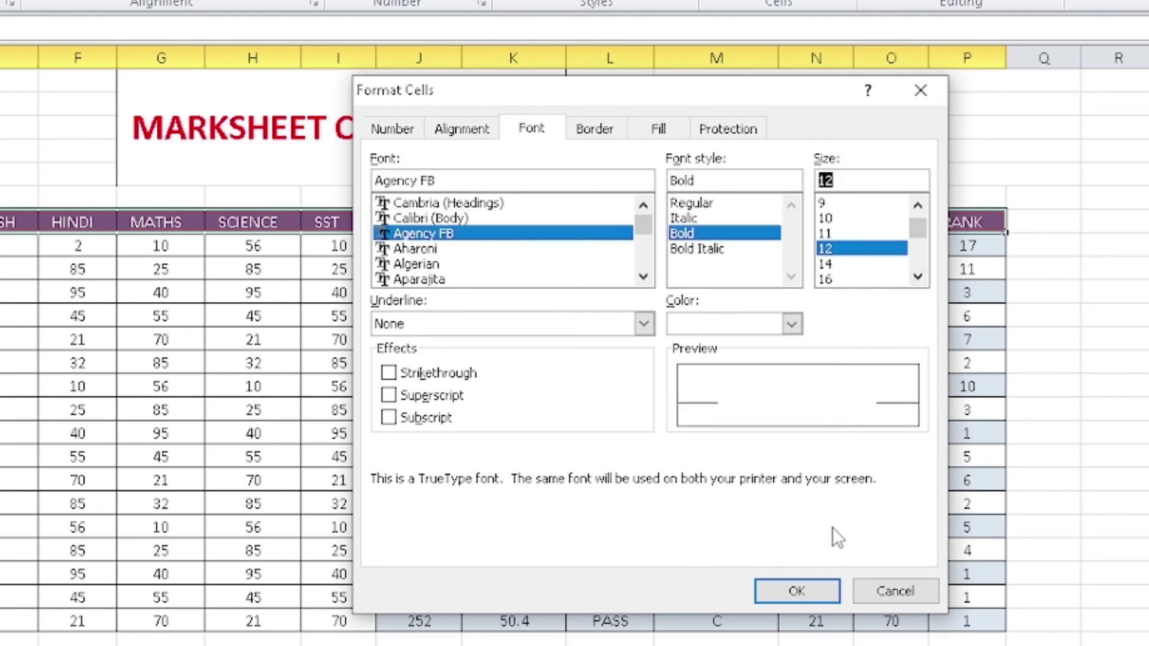
click(798, 592)
click(765, 472)
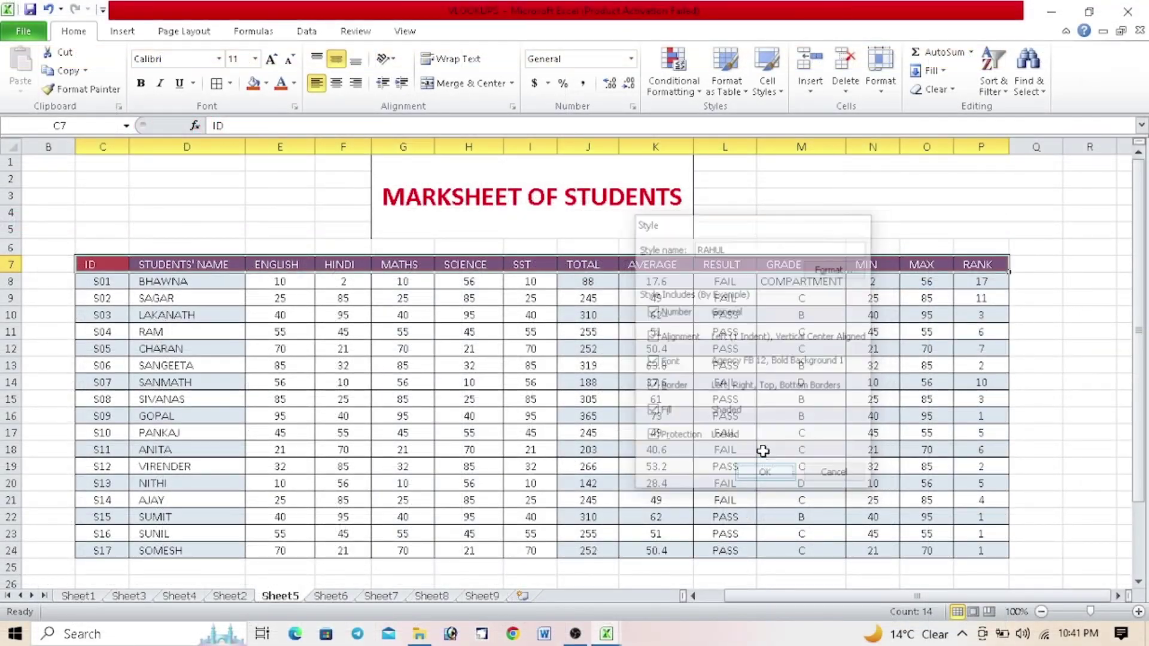
click(781, 95)
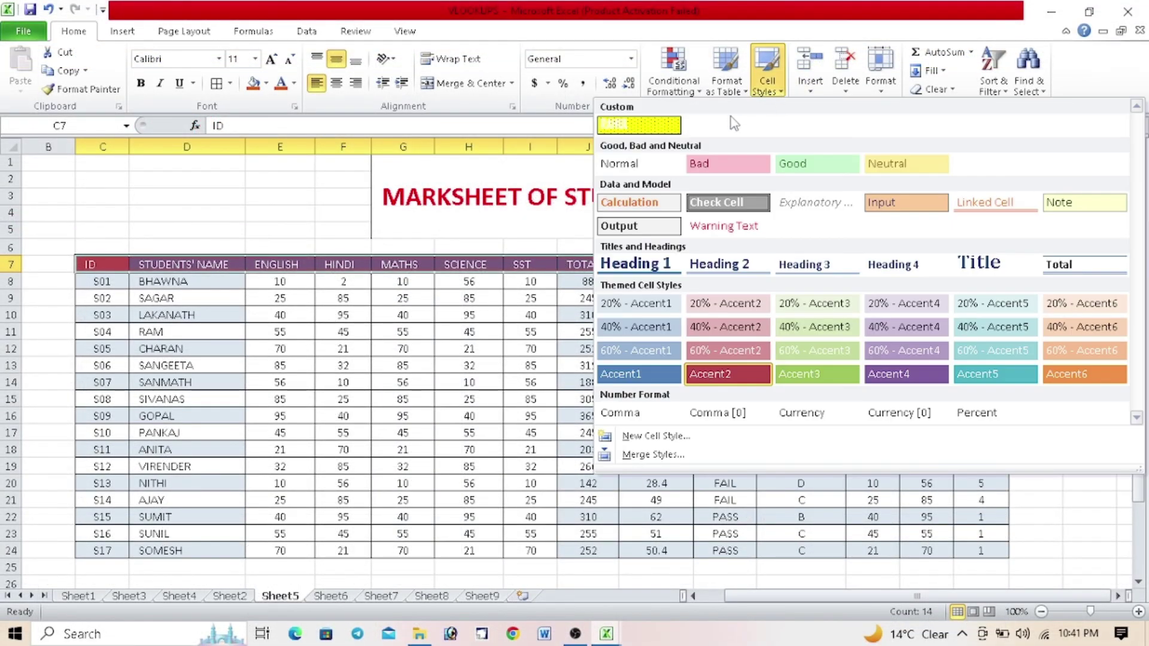
click(639, 124)
Select the header row C7:P7 and set the custom yellow style's font colour to Automatic.
click(496, 309)
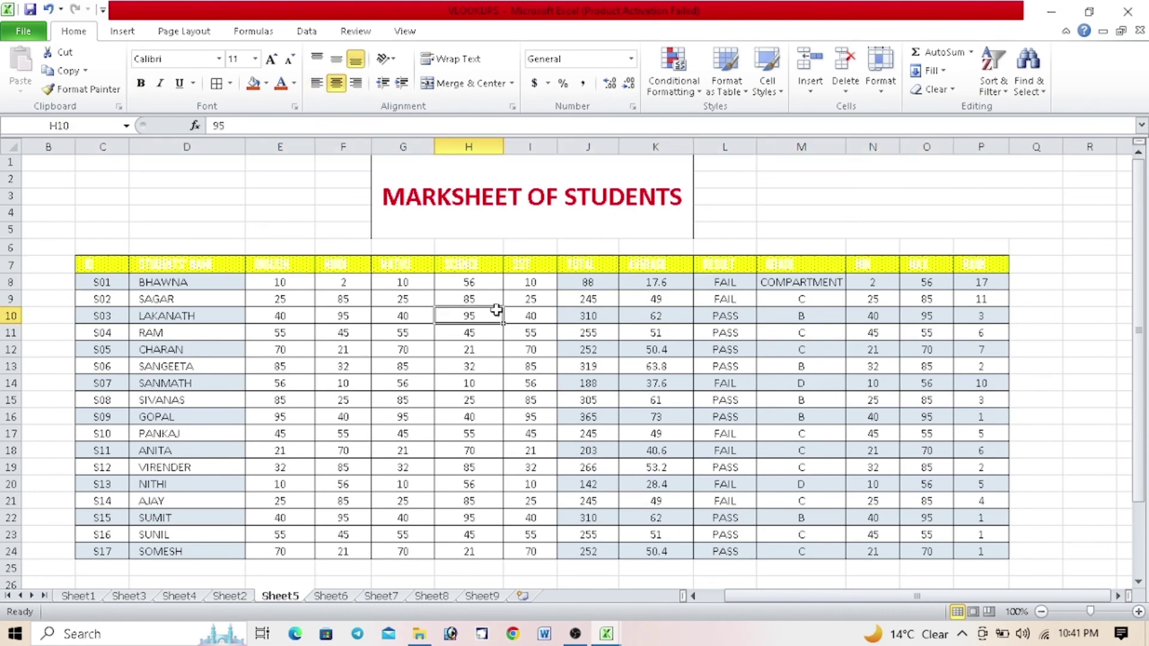
drag(105, 264, 973, 264)
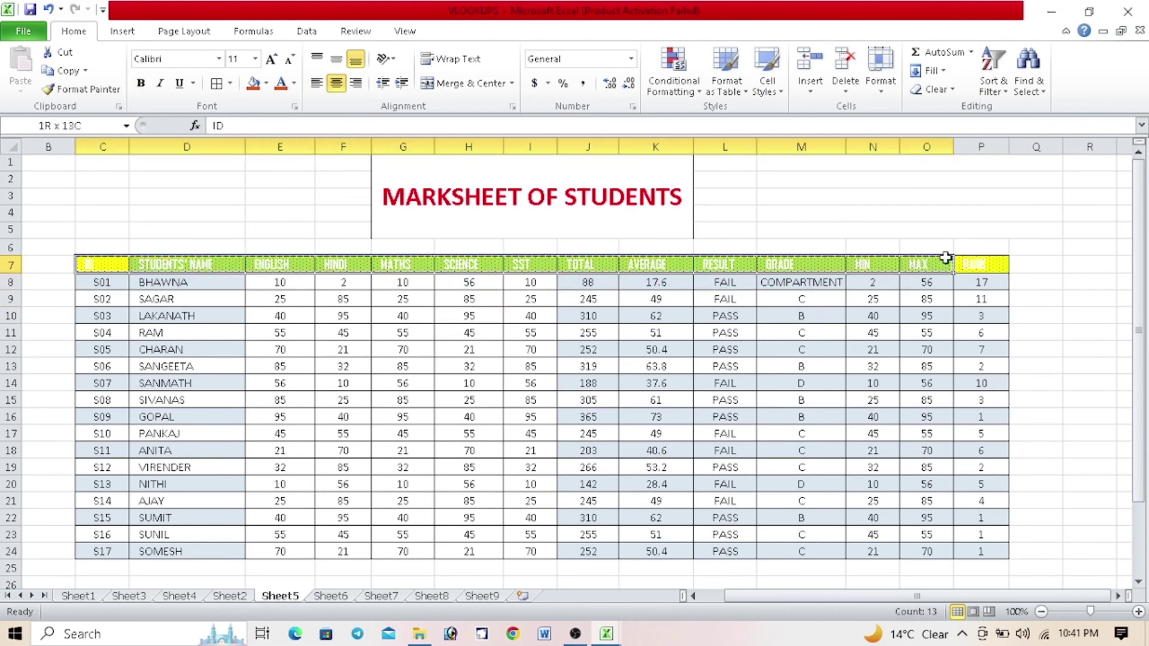
click(775, 89)
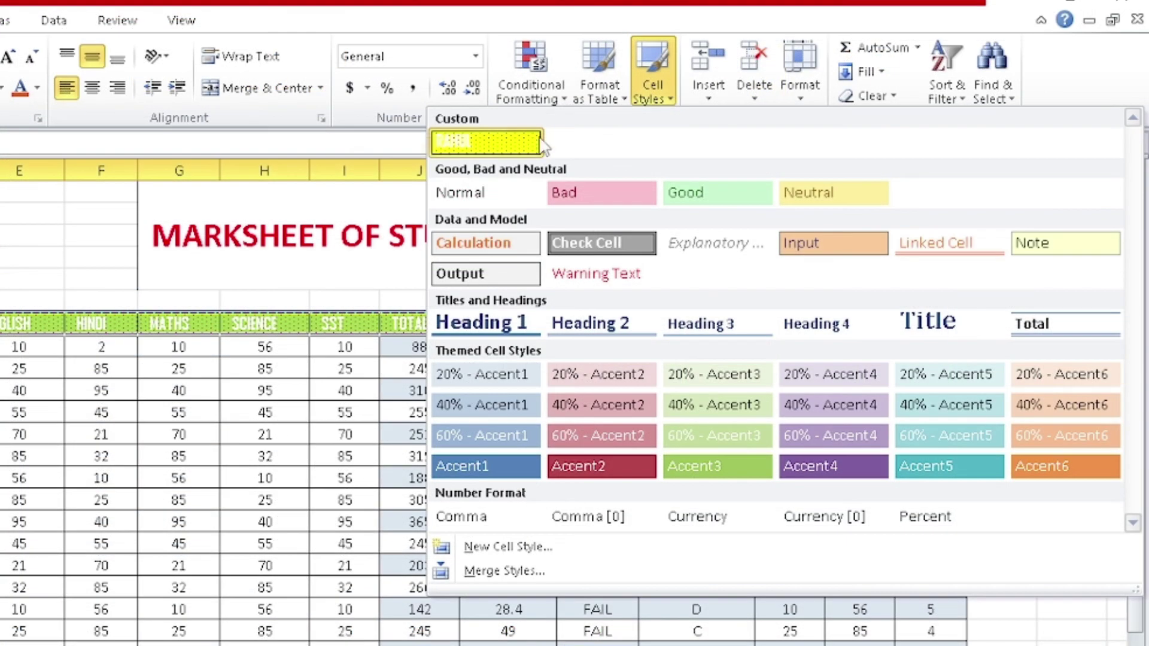
right_click(671, 125)
click(585, 179)
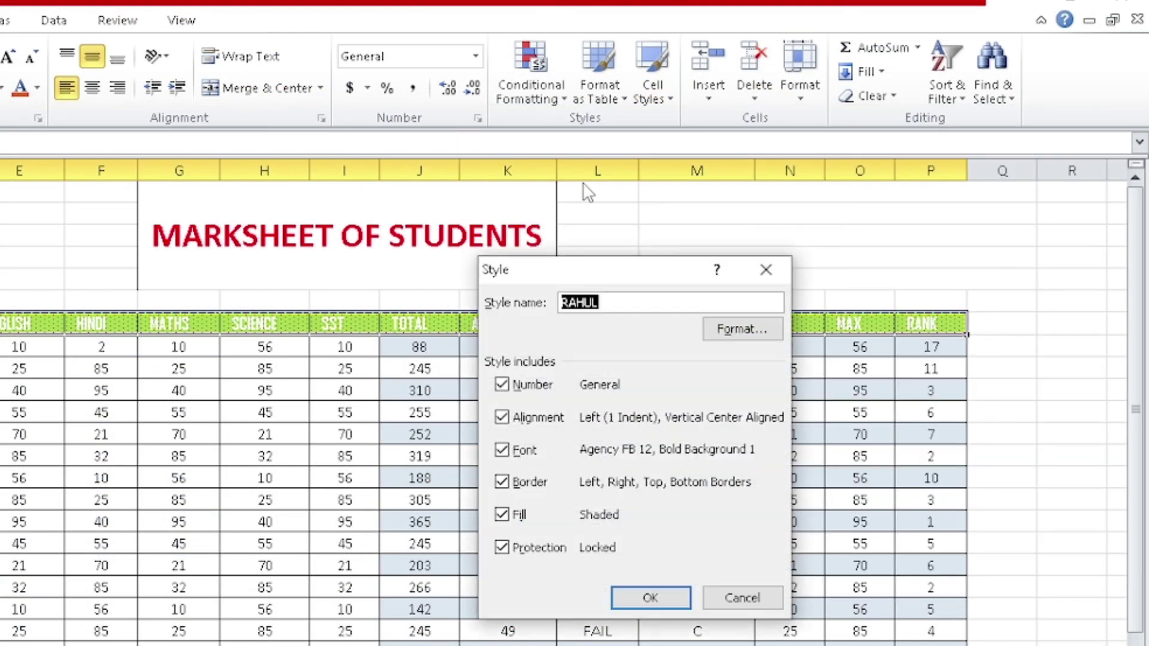
click(735, 329)
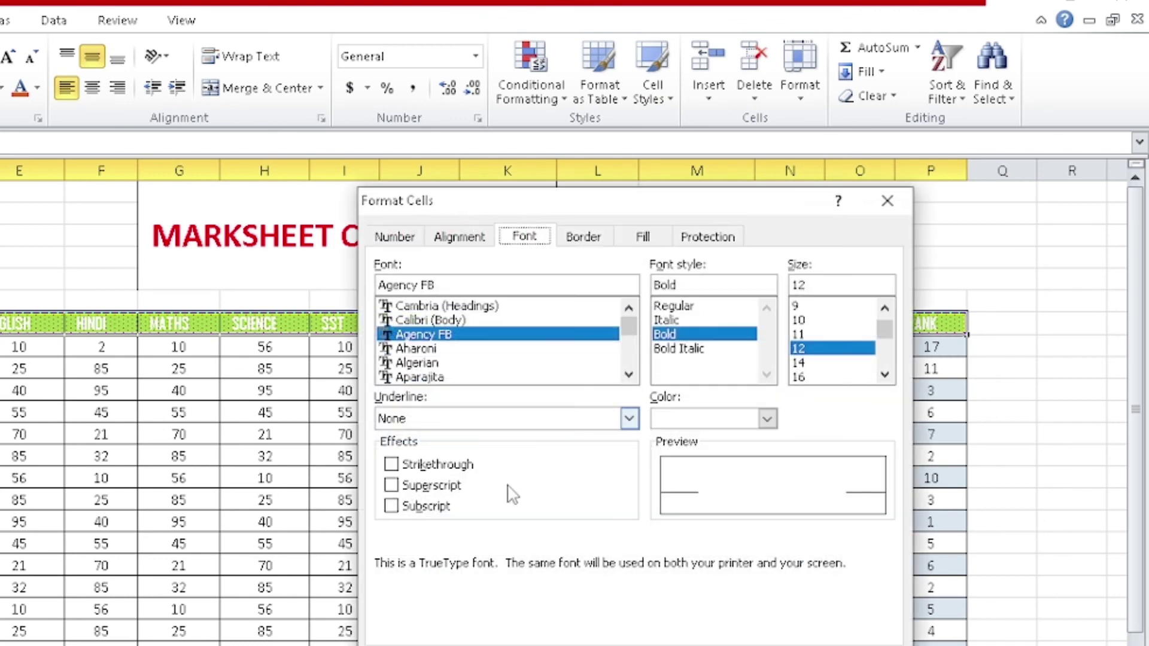
click(658, 236)
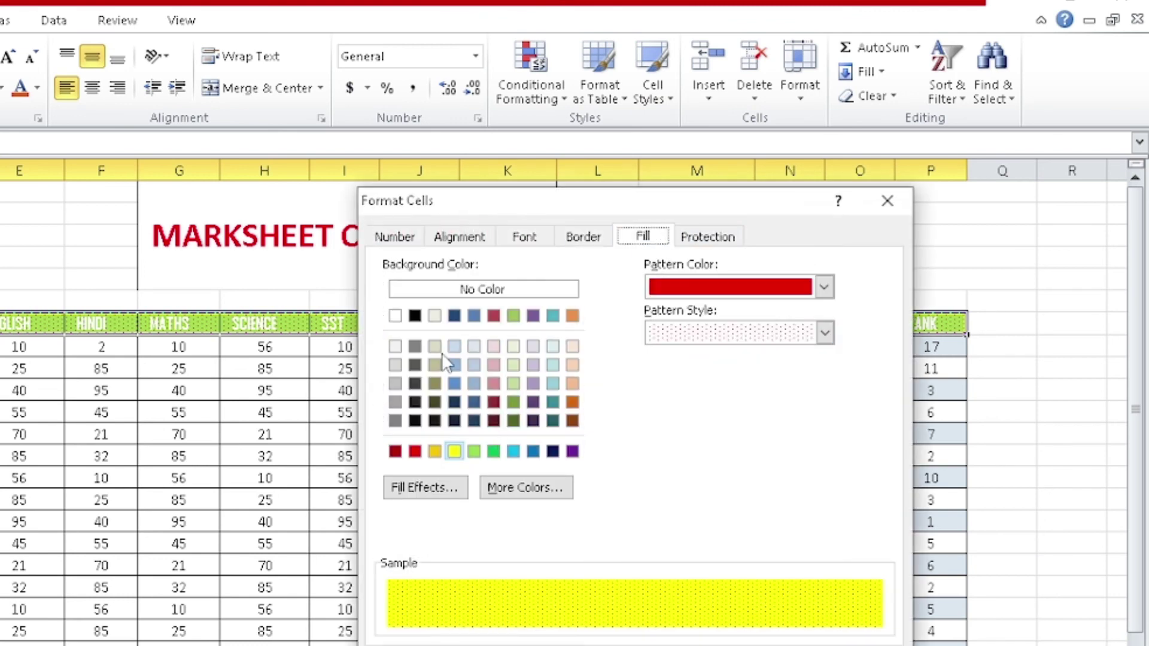
click(542, 238)
click(712, 418)
click(681, 444)
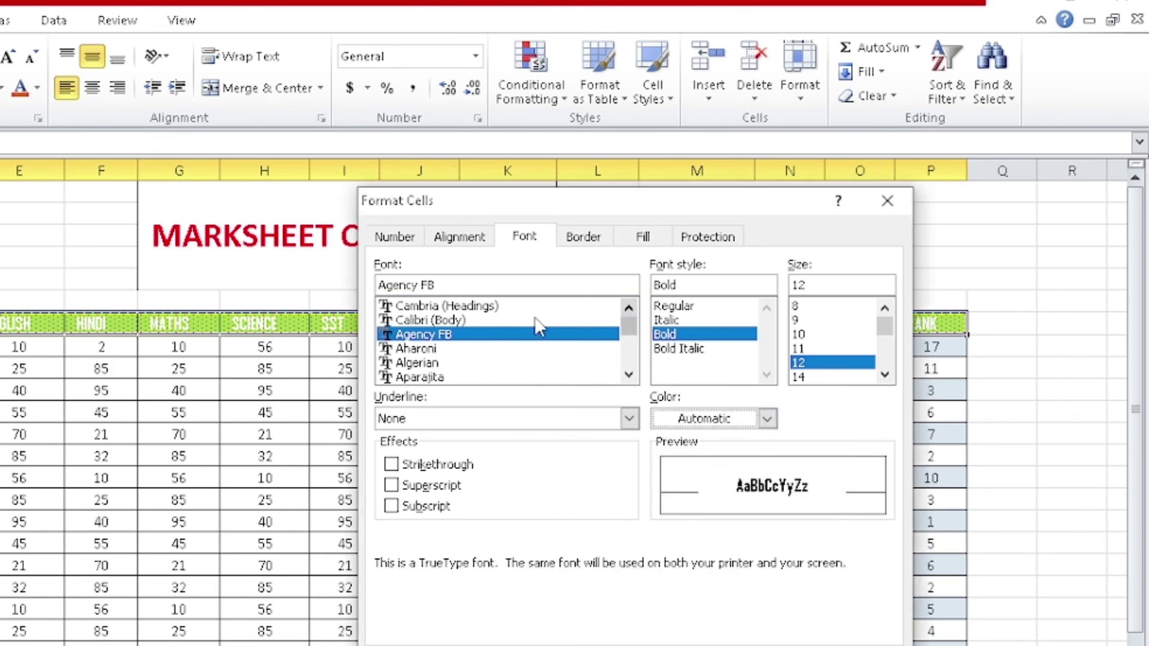
Change the custom style's font to Arial Black 12 and save it so the headings update.
click(628, 375)
double_click(629, 375)
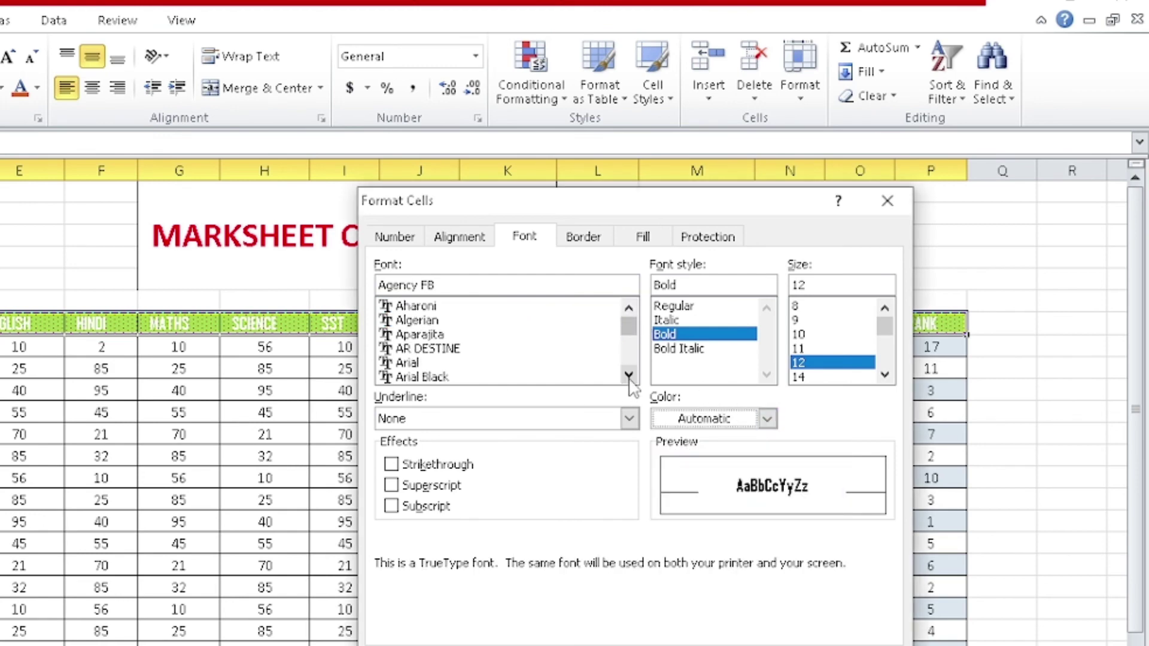
click(585, 364)
click(563, 376)
click(560, 364)
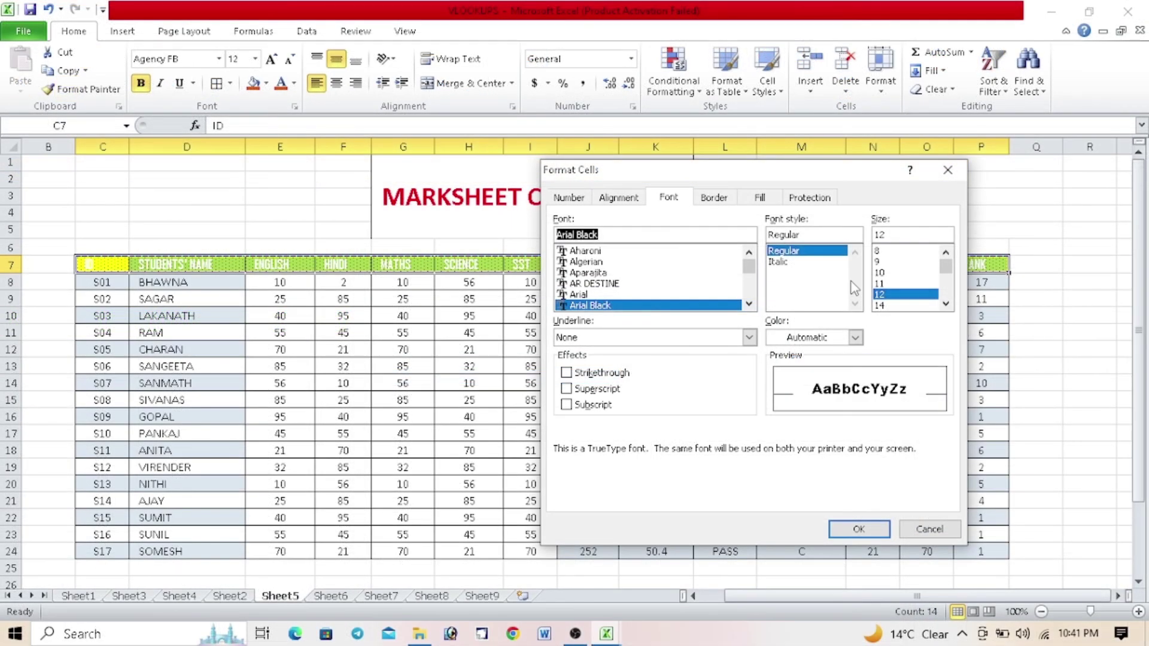
click(842, 531)
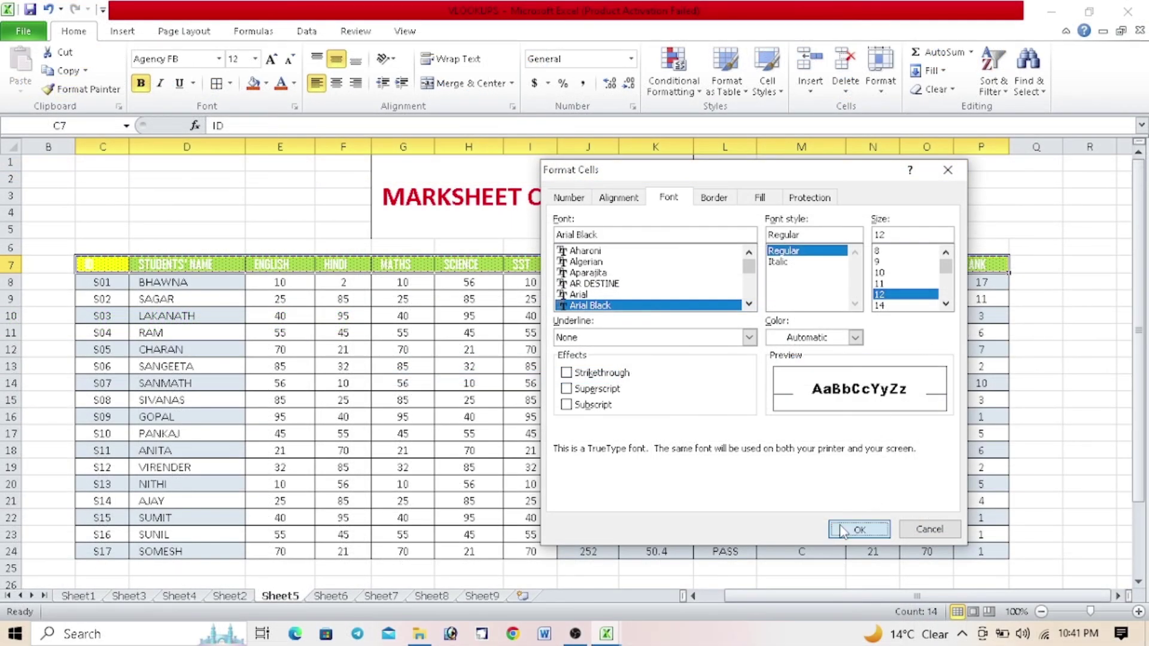
click(767, 473)
click(718, 358)
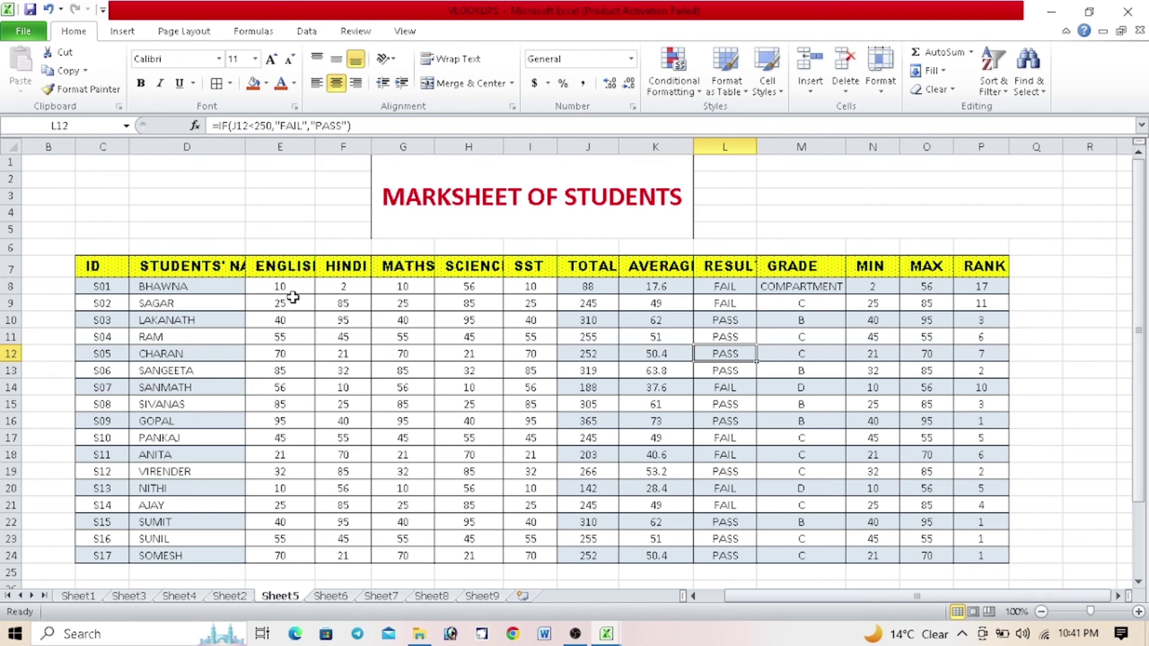
Switch to the balance sheet AFTER workbook.
click(768, 78)
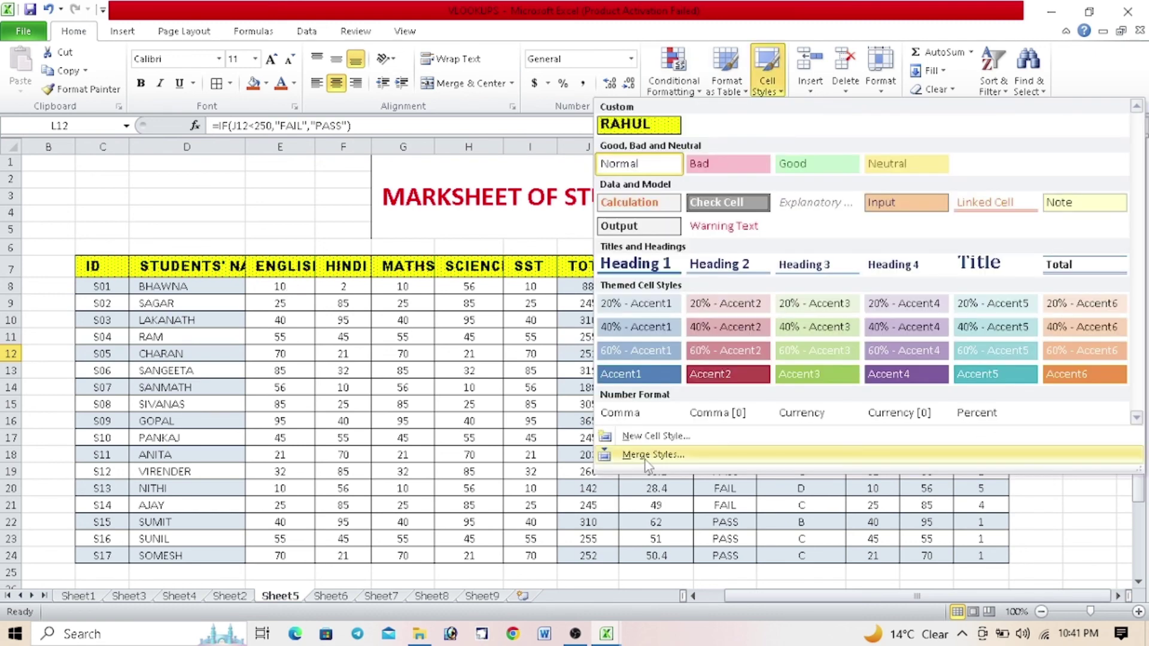
click(314, 168)
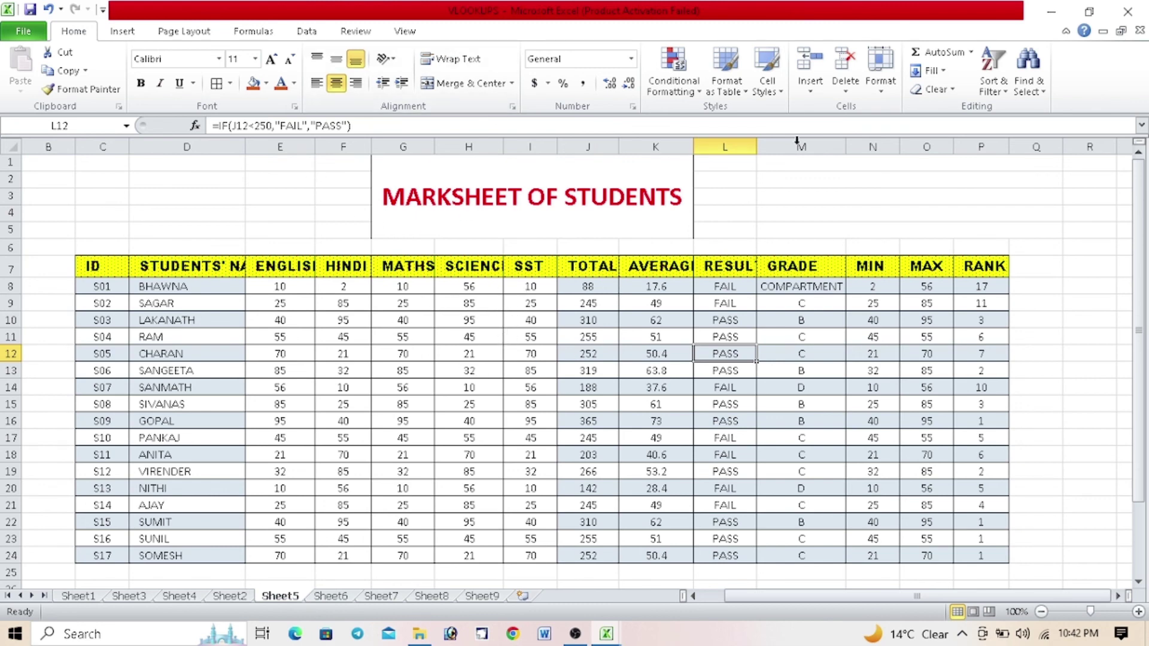
click(767, 72)
click(429, 393)
click(606, 634)
click(676, 572)
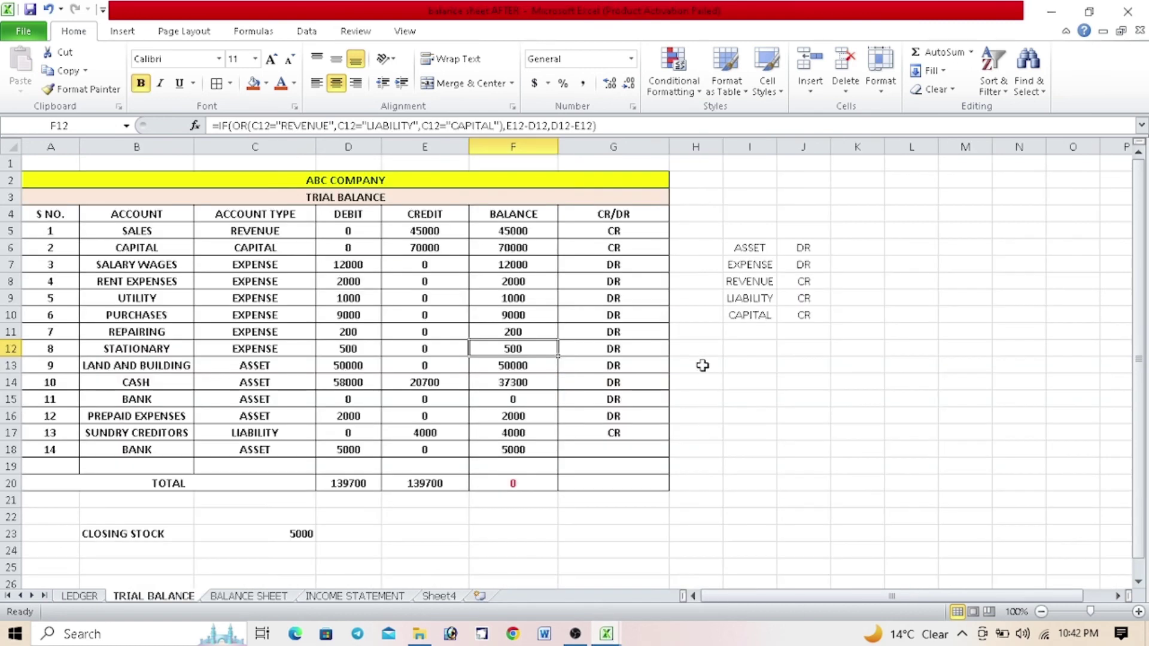
Merge the cell styles from VLOOKUPS.xlsx into the trial balance workbook.
click(767, 78)
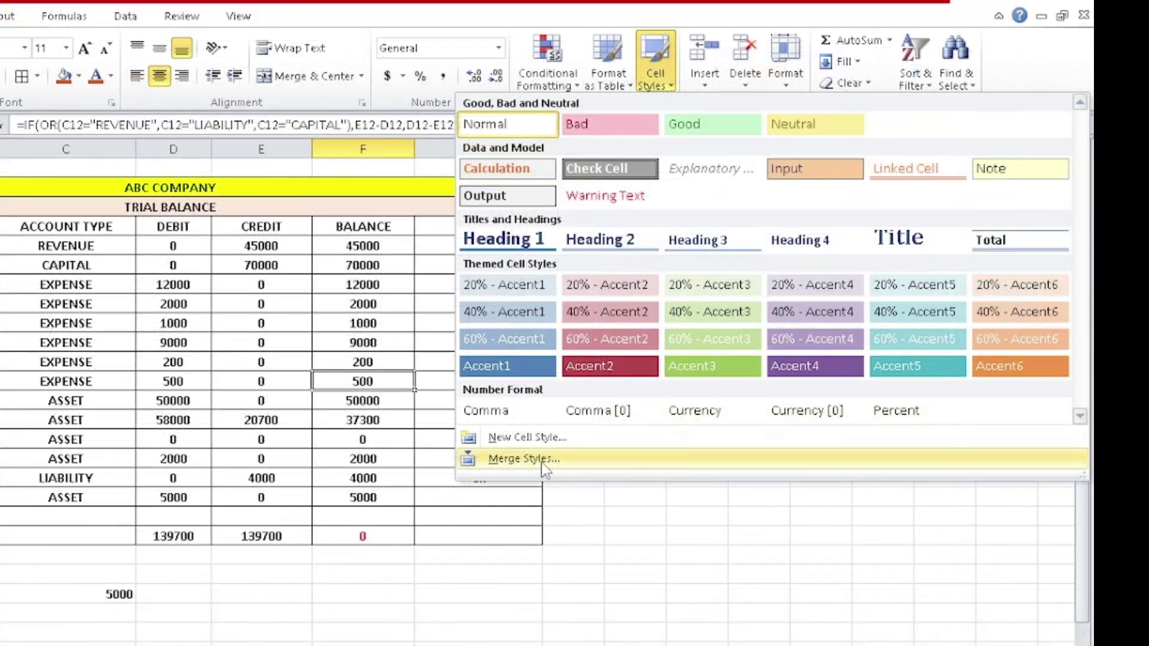
click(653, 416)
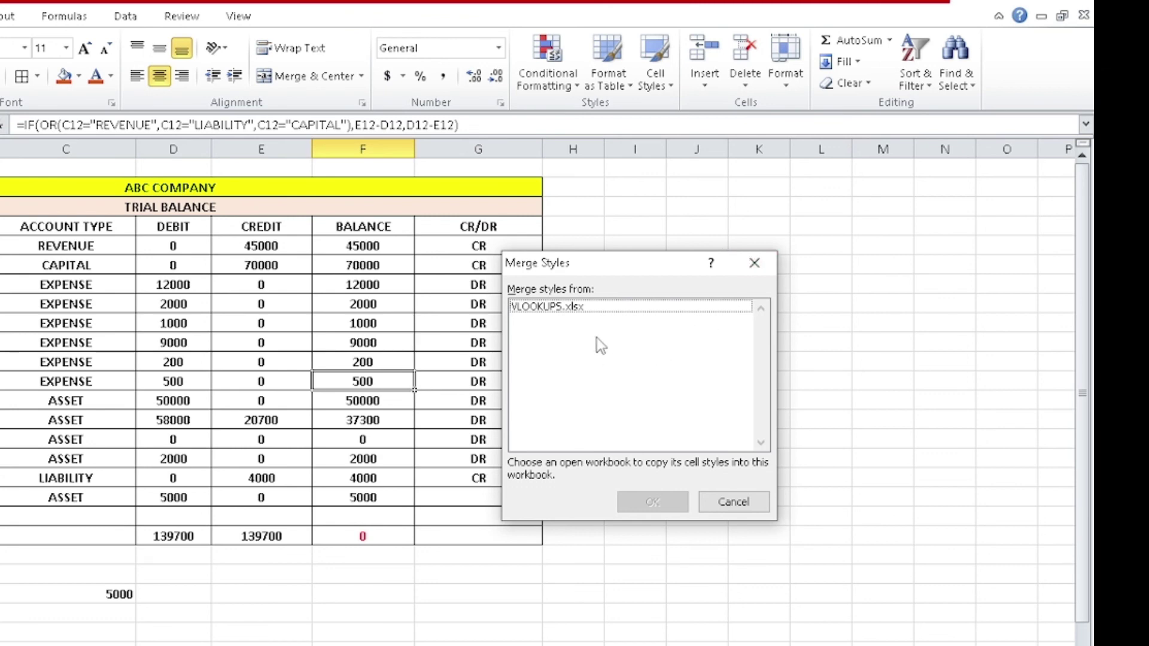
click(578, 306)
click(657, 509)
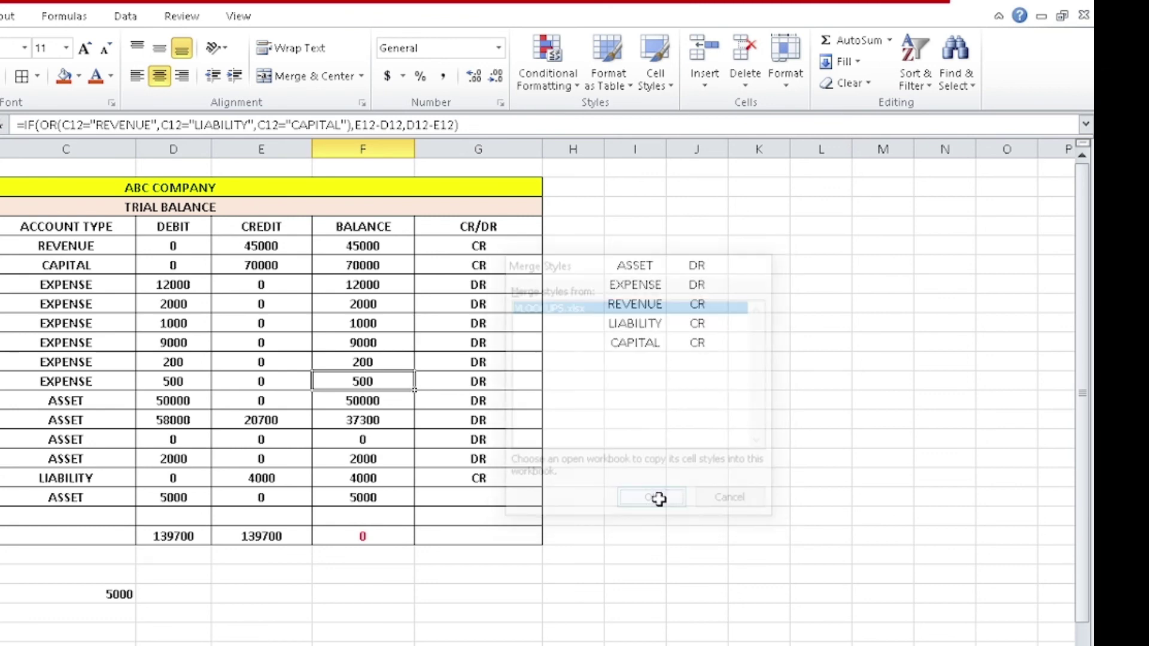
Apply the custom yellow style to the trial balance header row A4:G4.
drag(66, 245, 462, 221)
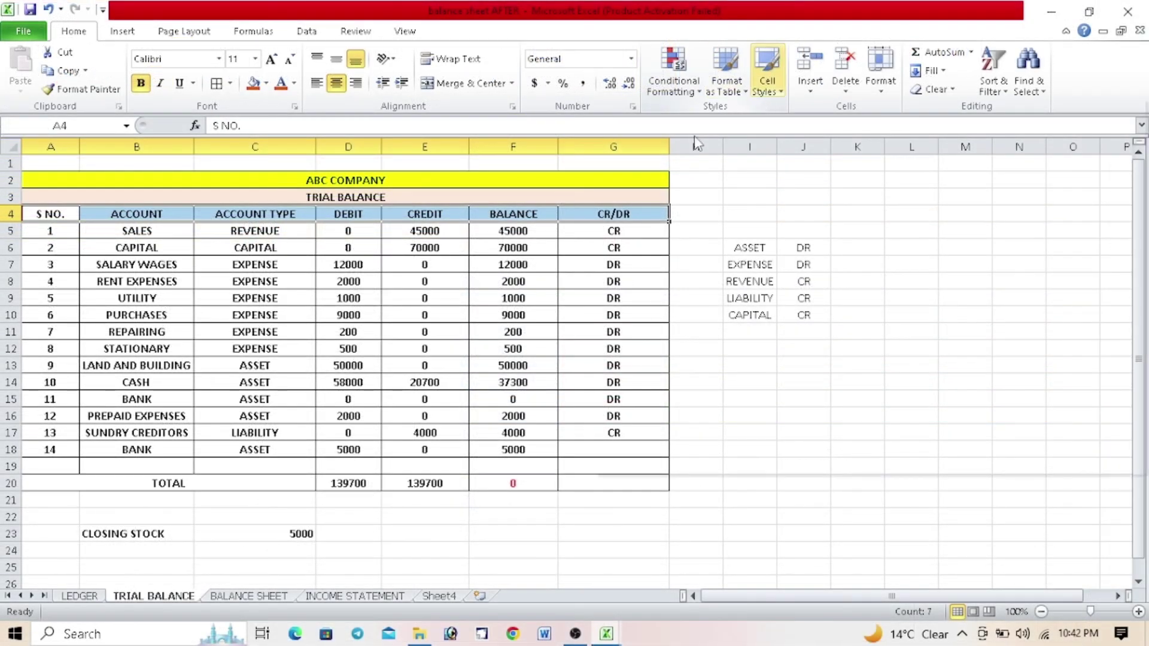
click(766, 76)
click(624, 96)
click(613, 317)
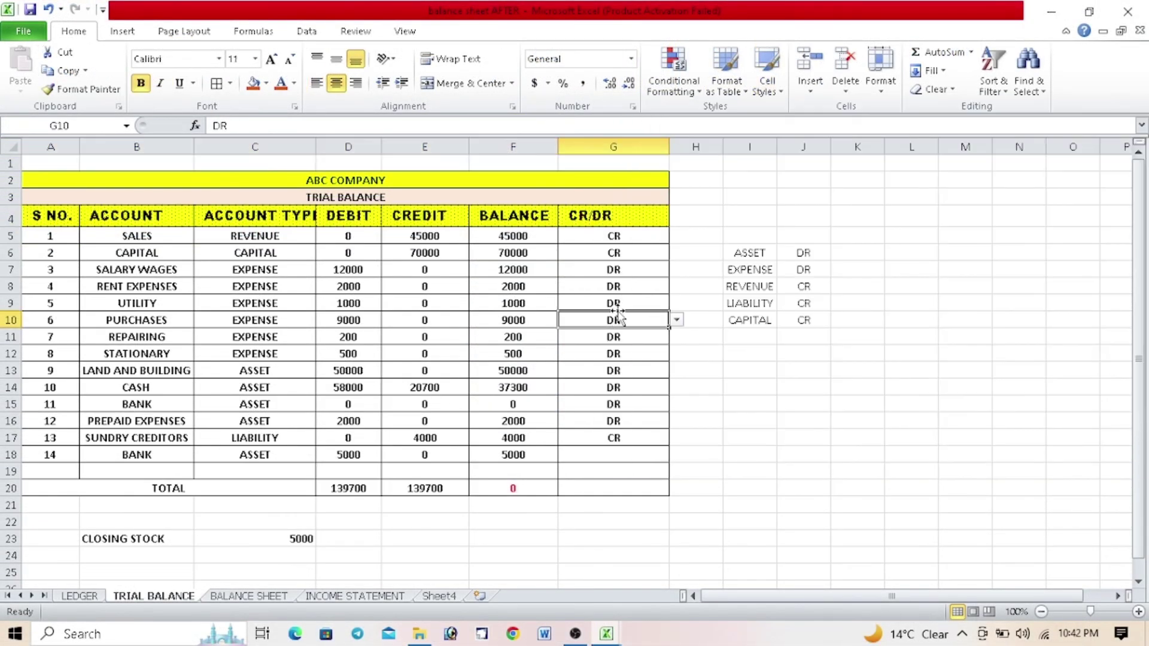